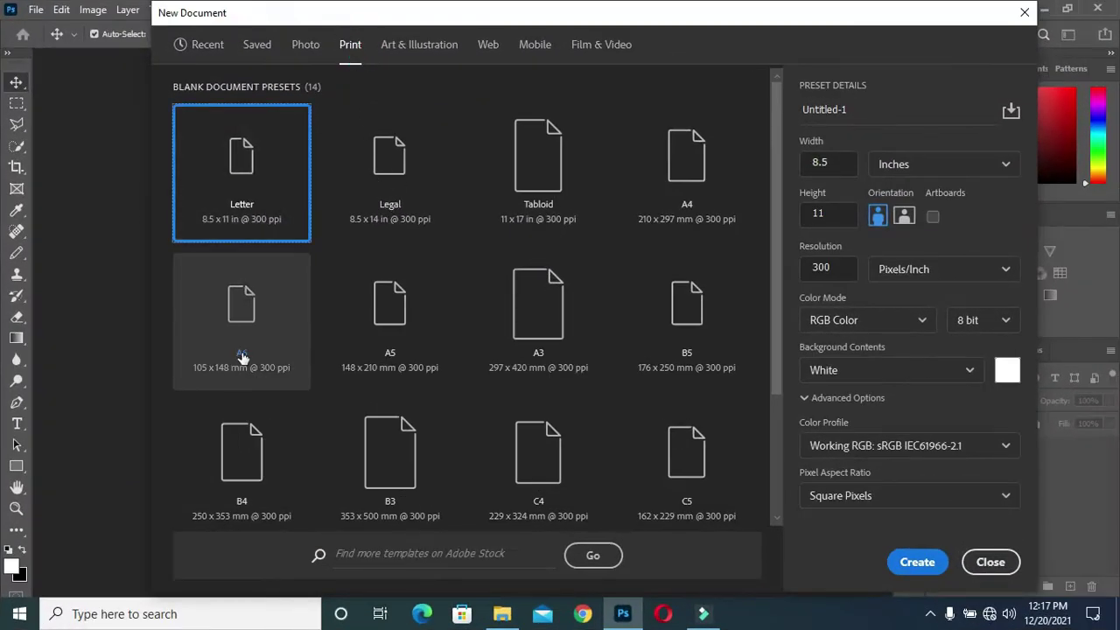
# Create an A5 print document at 200 Pixels/Inch, giving a 1165 × 1654 px white canvas
pyautogui.click(371, 315)
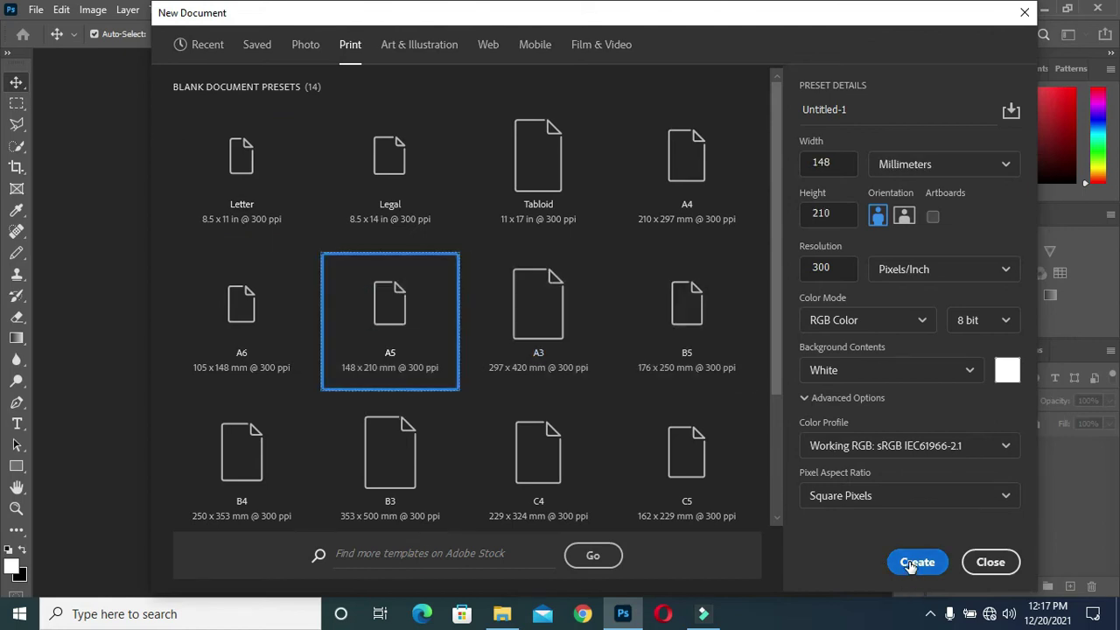
pyautogui.click(936, 163)
pyautogui.click(907, 219)
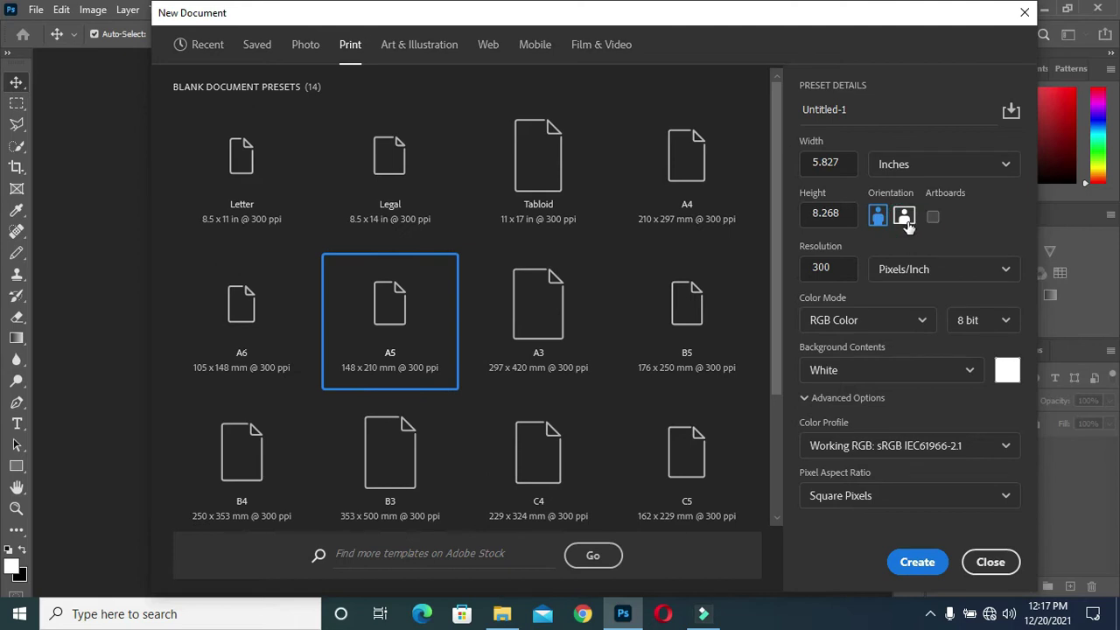
pyautogui.doubleClick(840, 267)
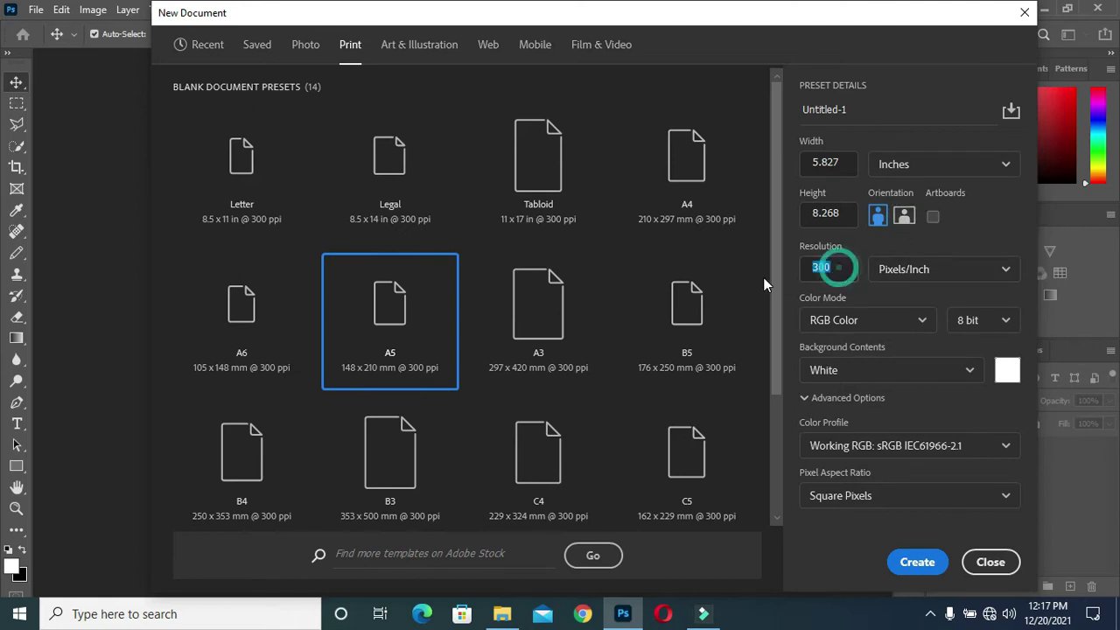
pyautogui.write('200')
pyautogui.click(918, 563)
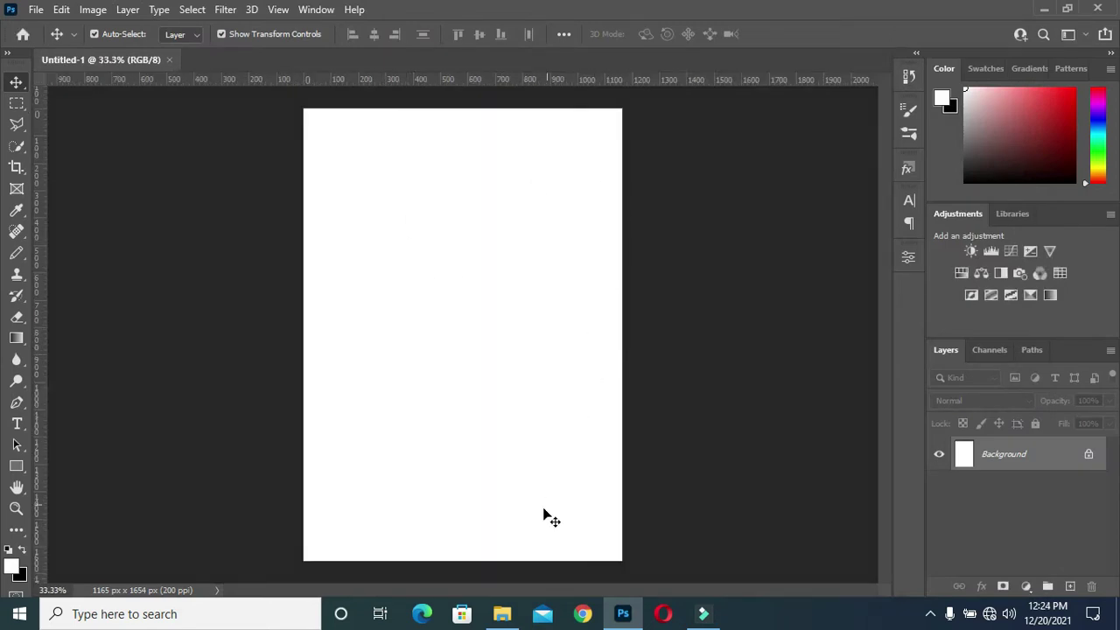
# Add a Solid Color fill layer in black (000000) and select Color Fill 1
pyautogui.click(1026, 586)
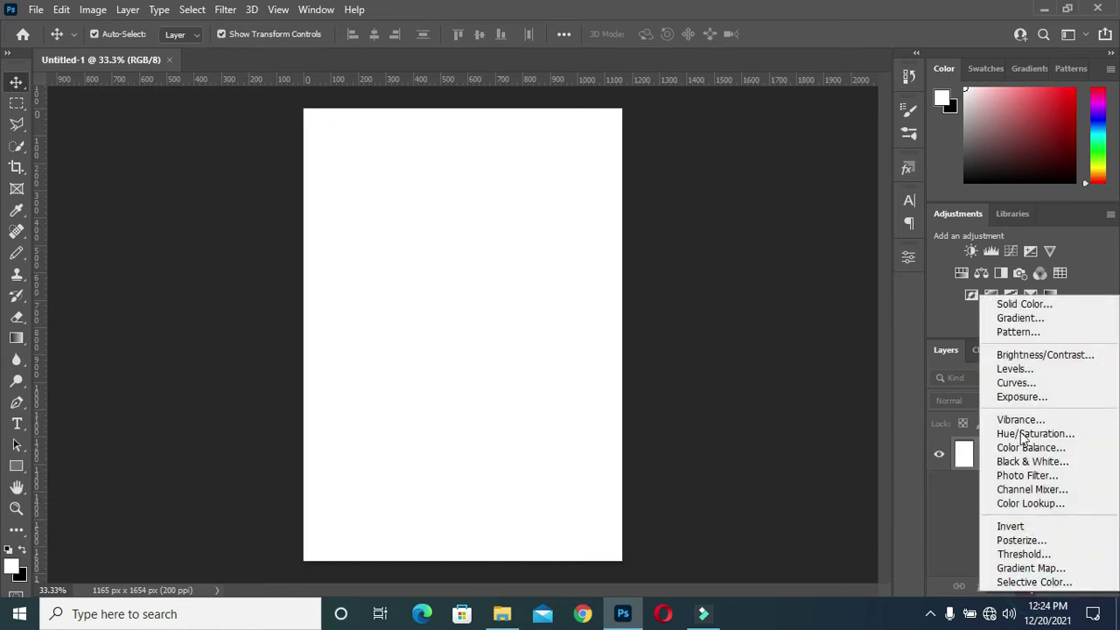
pyautogui.click(1019, 305)
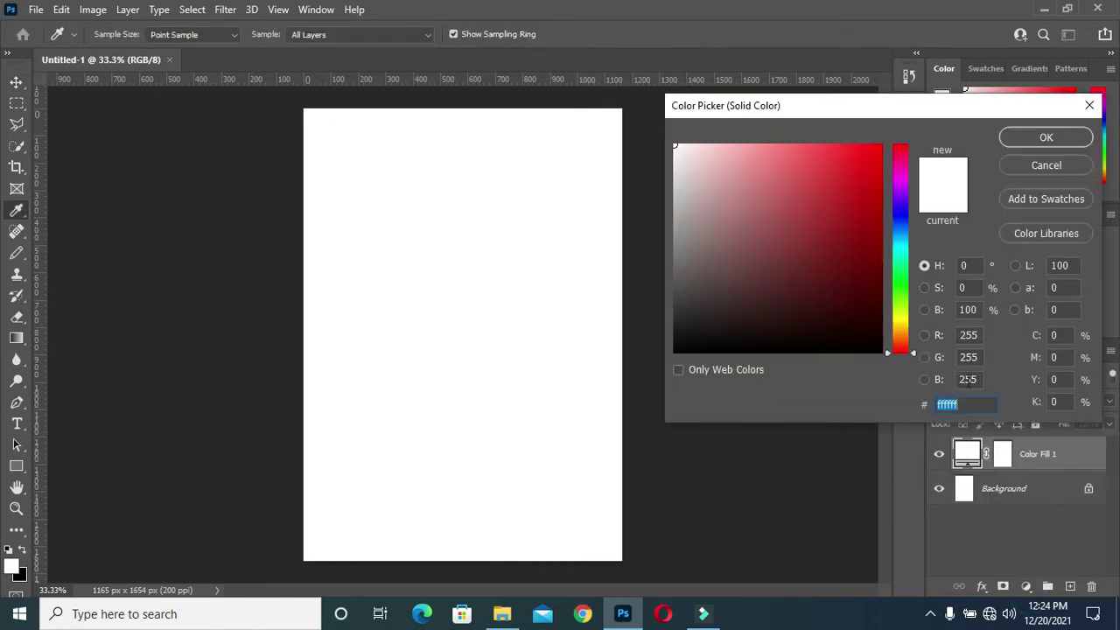
pyautogui.moveTo(752, 277); pyautogui.dragTo(666, 370)
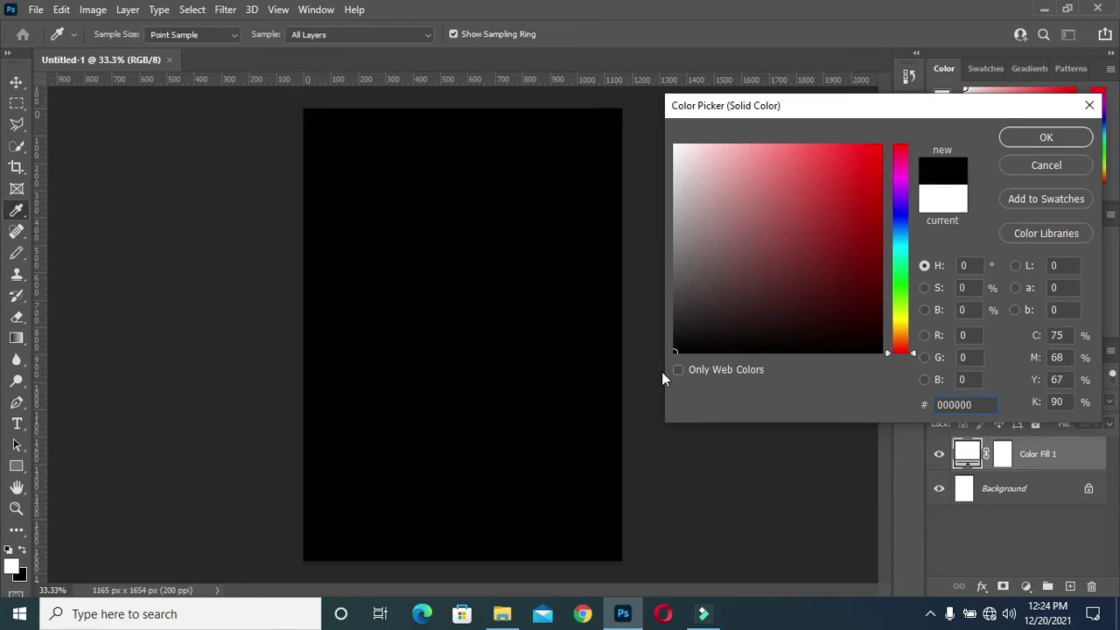
pyautogui.click(1024, 145)
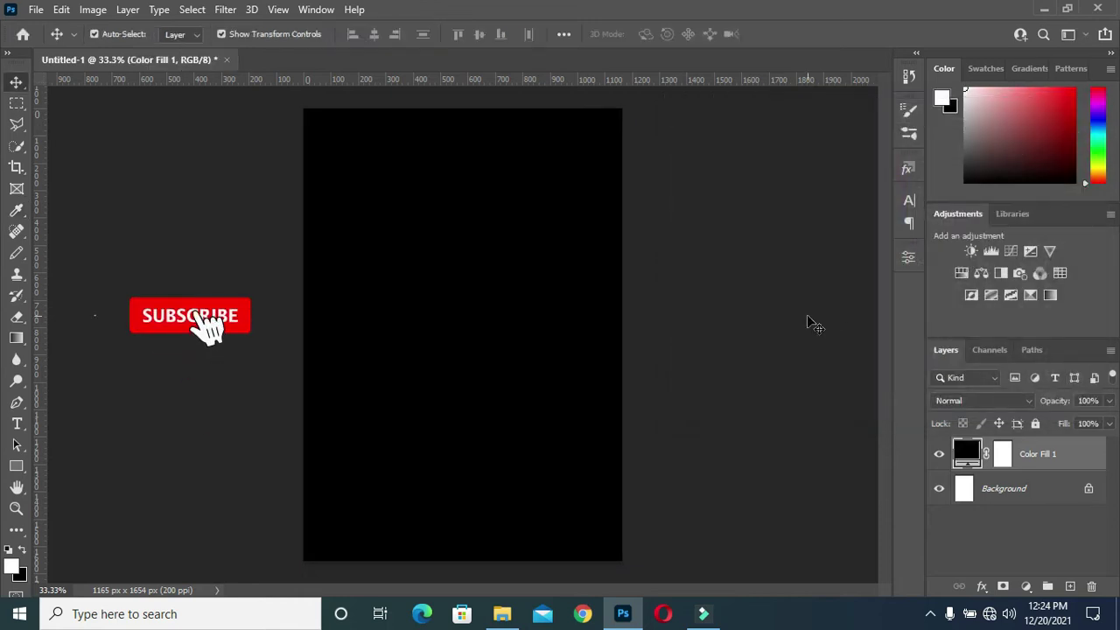
pyautogui.click(779, 381)
pyautogui.click(1037, 453)
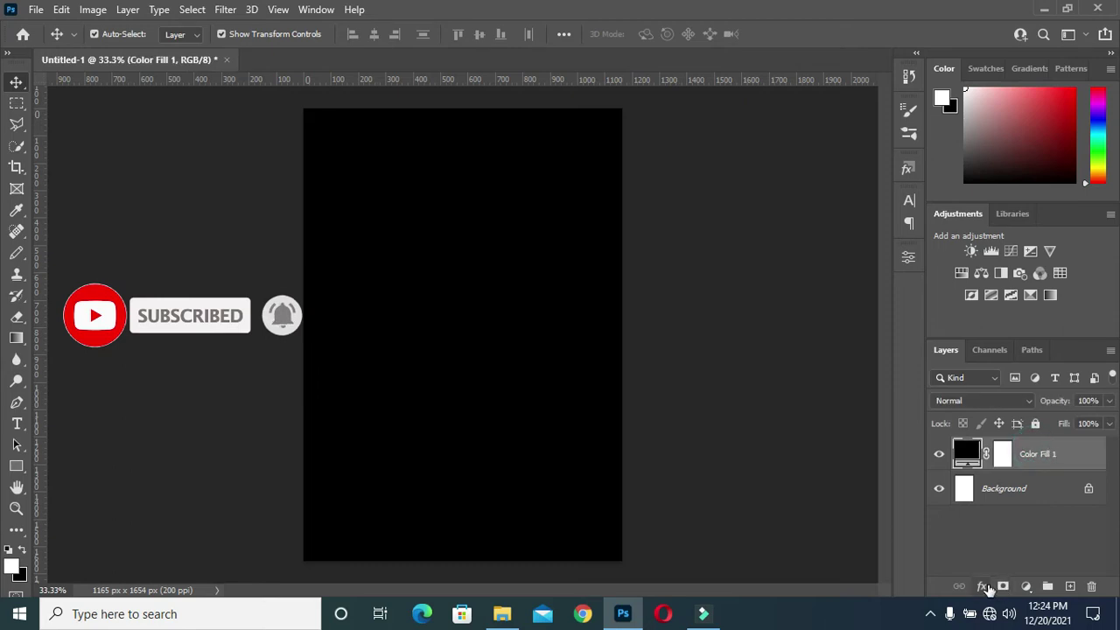
# Add a Gradient Overlay effect and set its left stop to dark grey 2d2e32
pyautogui.click(984, 586)
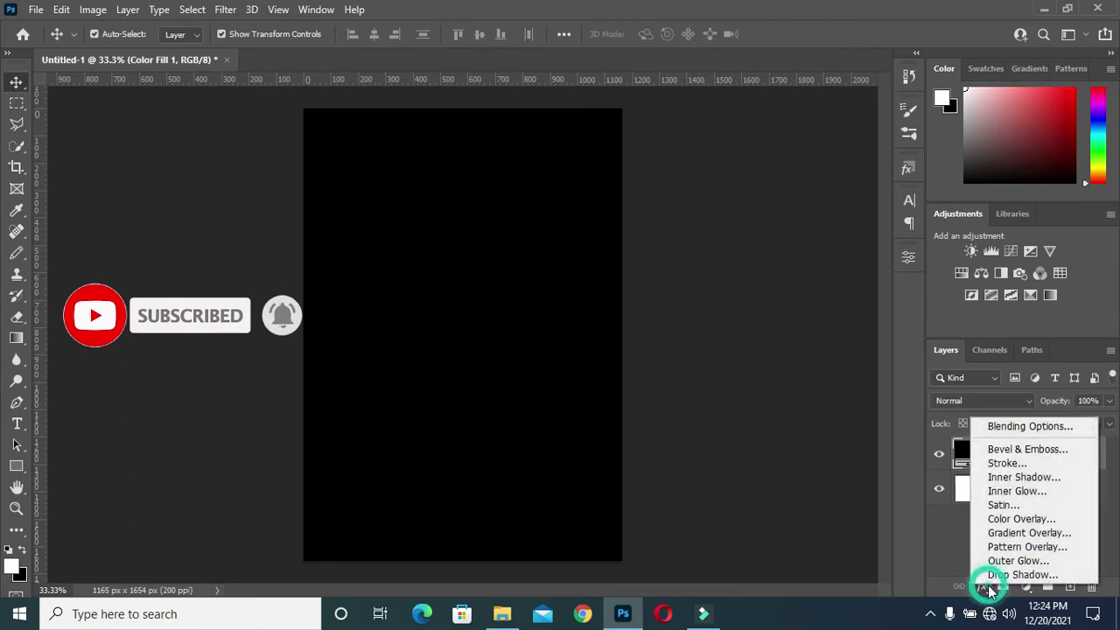
pyautogui.click(1024, 534)
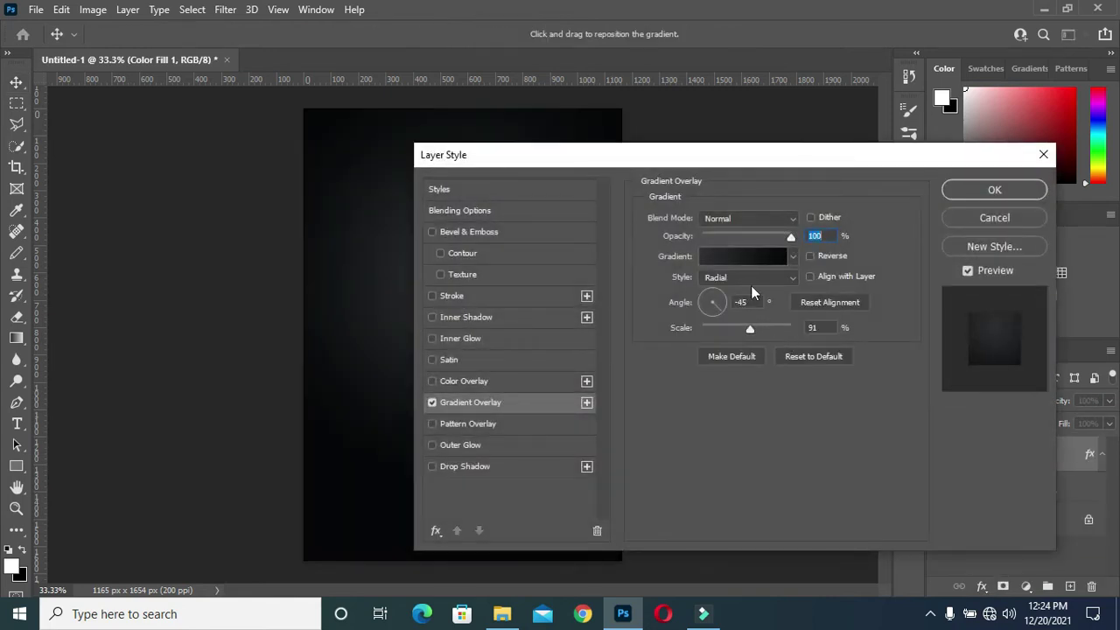
pyautogui.click(736, 263)
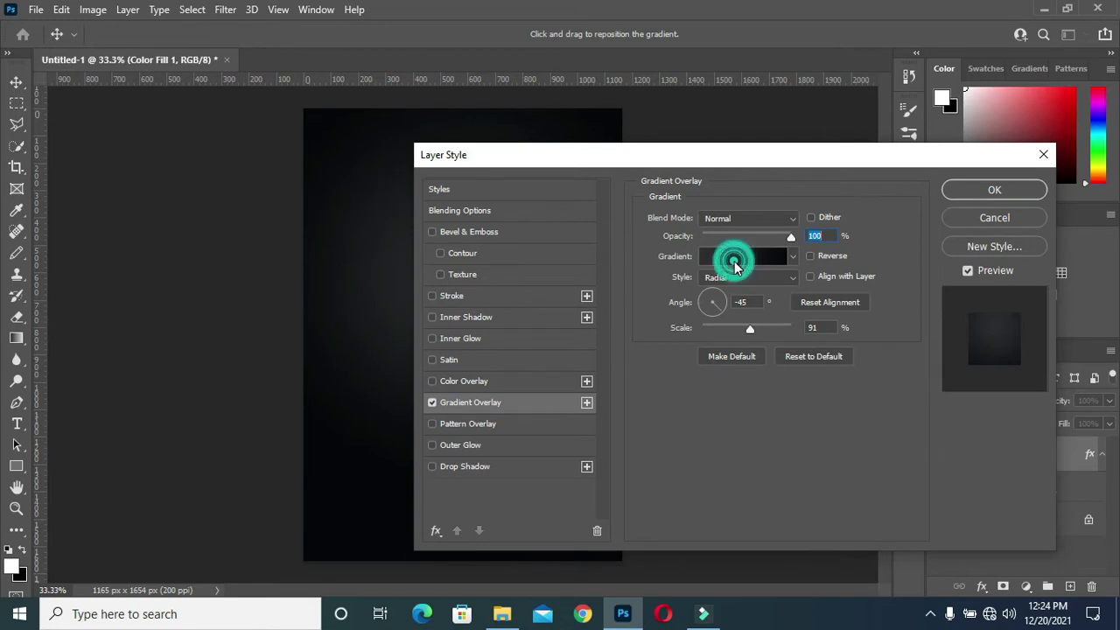
pyautogui.click(731, 387)
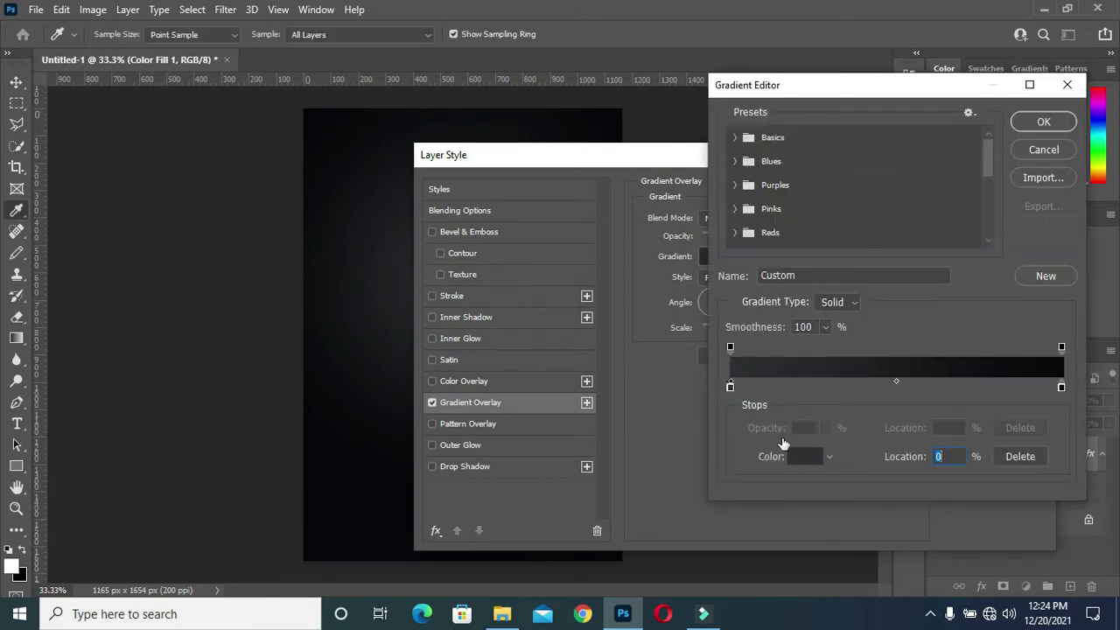
pyautogui.click(798, 455)
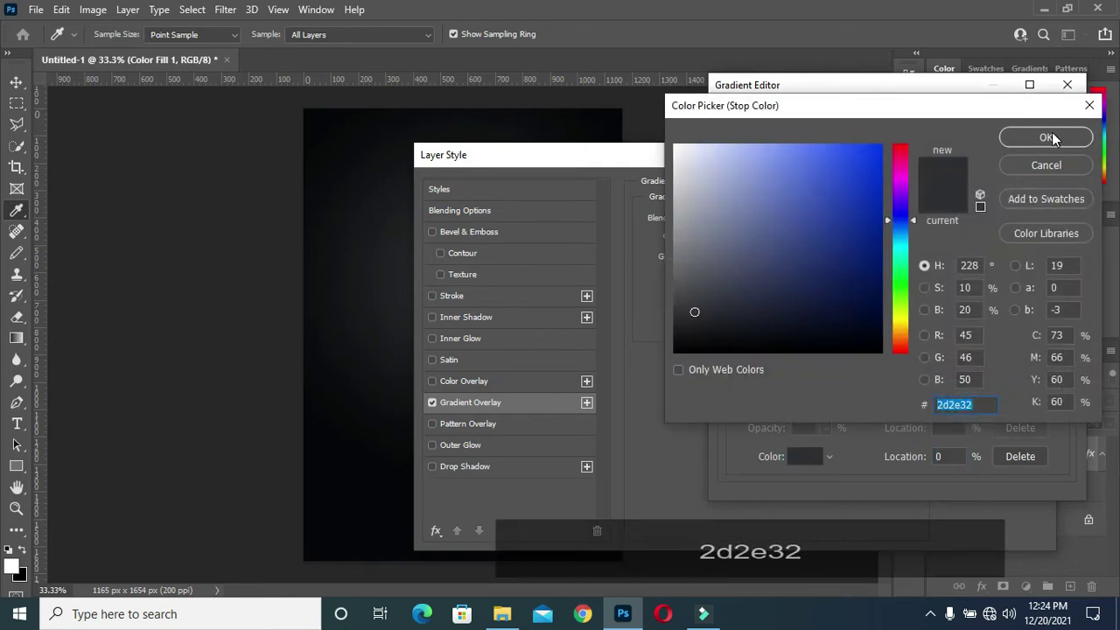
pyautogui.click(1046, 138)
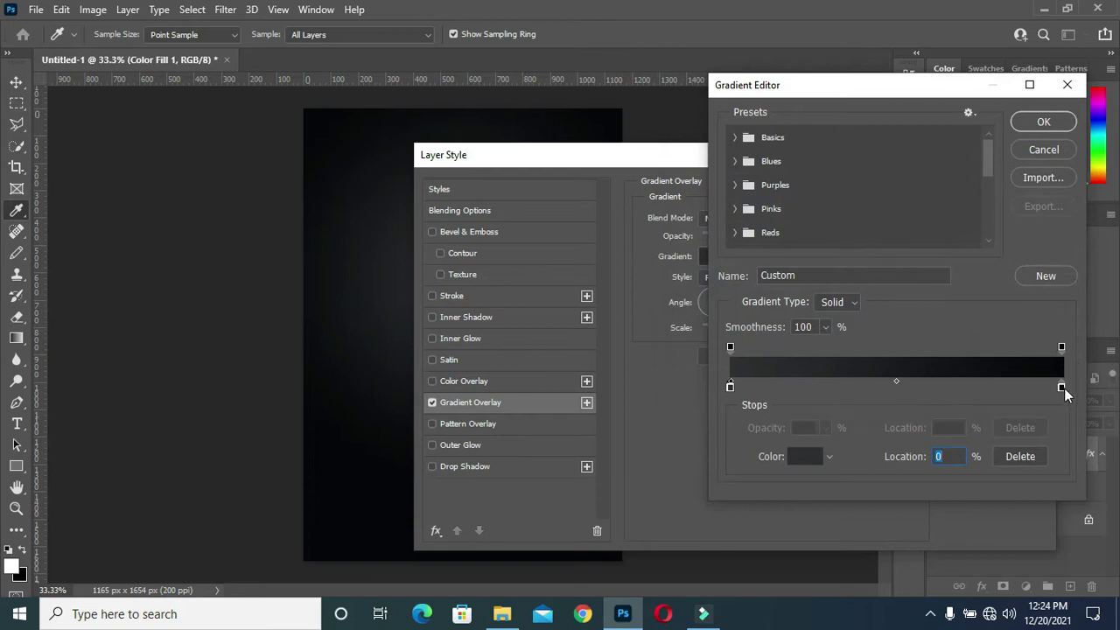
# Set the right gradient stop to near-black 06070b and apply the radial overlay
pyautogui.click(1062, 387)
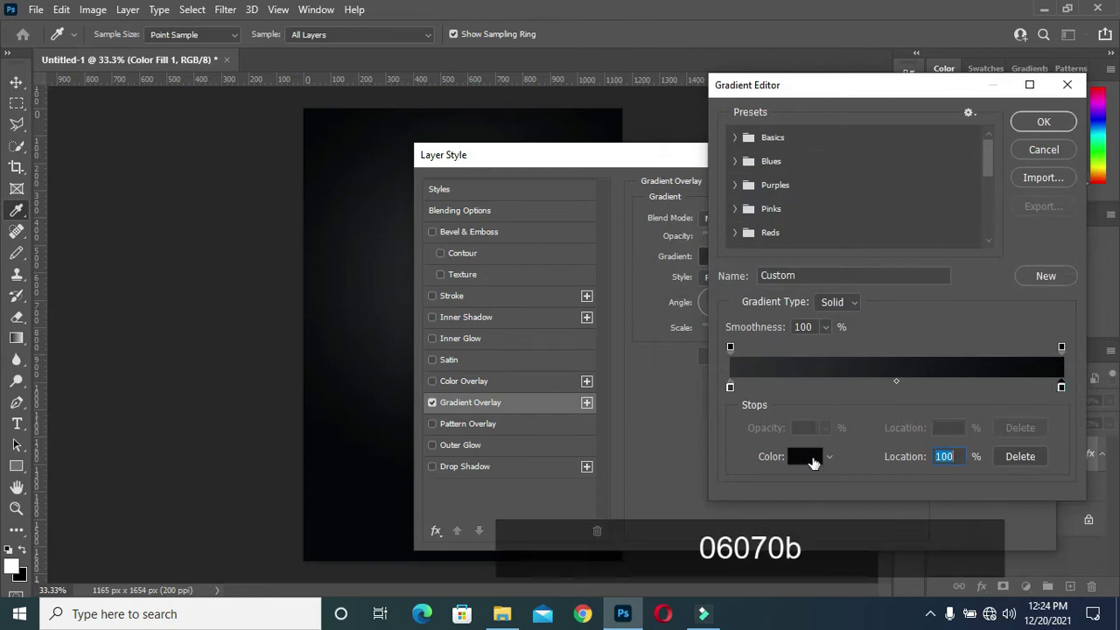
pyautogui.click(810, 457)
pyautogui.doubleClick(971, 405)
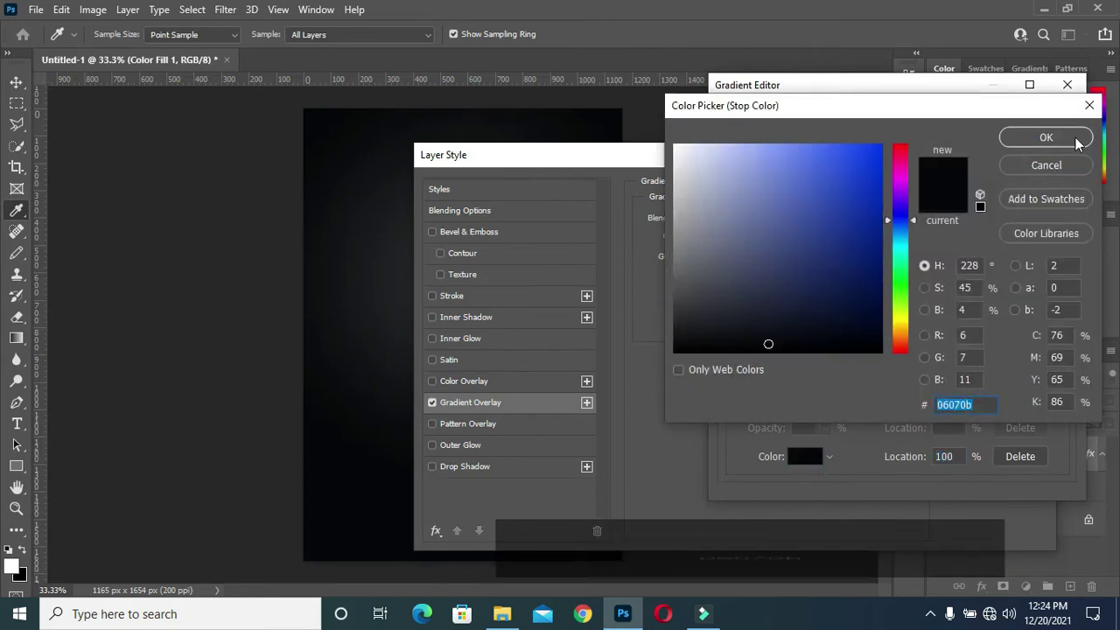
pyautogui.click(1077, 143)
pyautogui.click(1050, 120)
pyautogui.click(1000, 190)
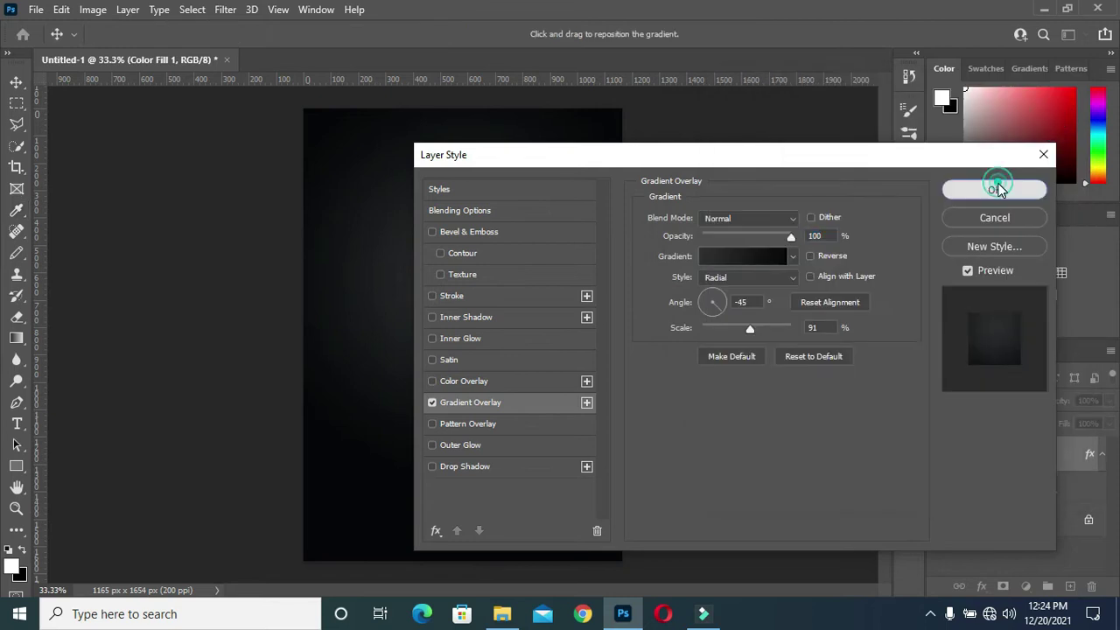
pyautogui.click(750, 270)
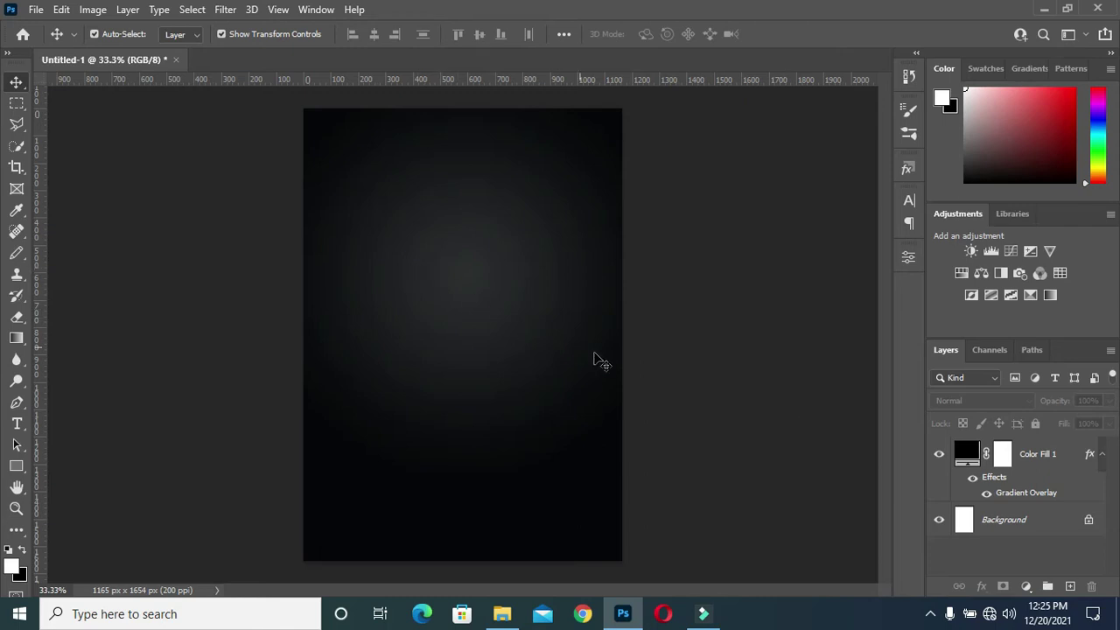
# Add a new empty Layer 1 and set up a large soft brush
pyautogui.click(1103, 457)
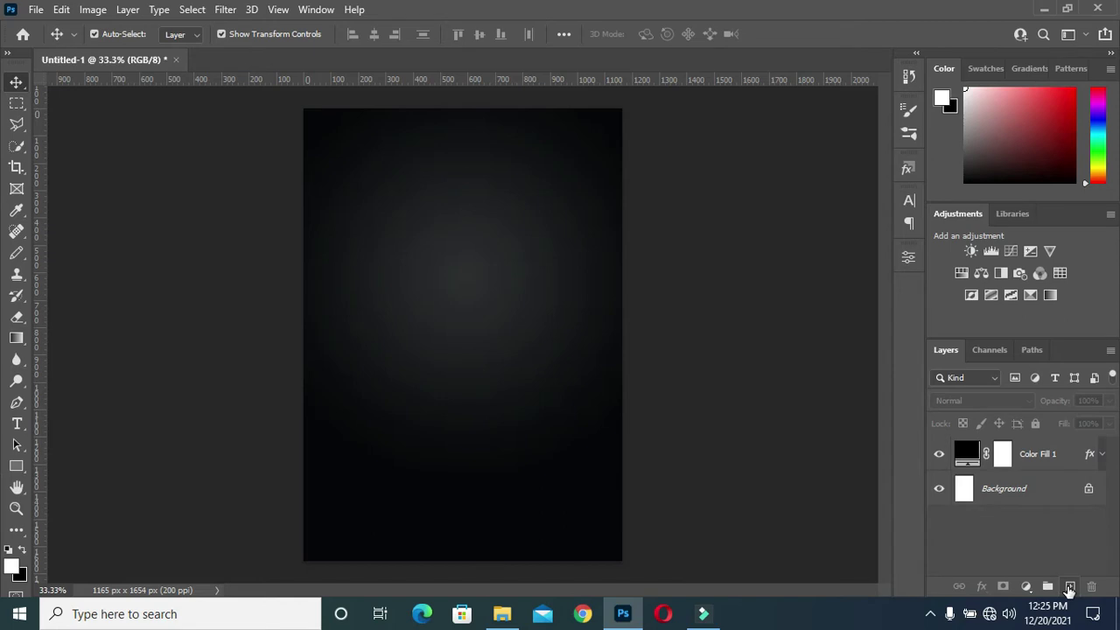
pyautogui.click(1069, 587)
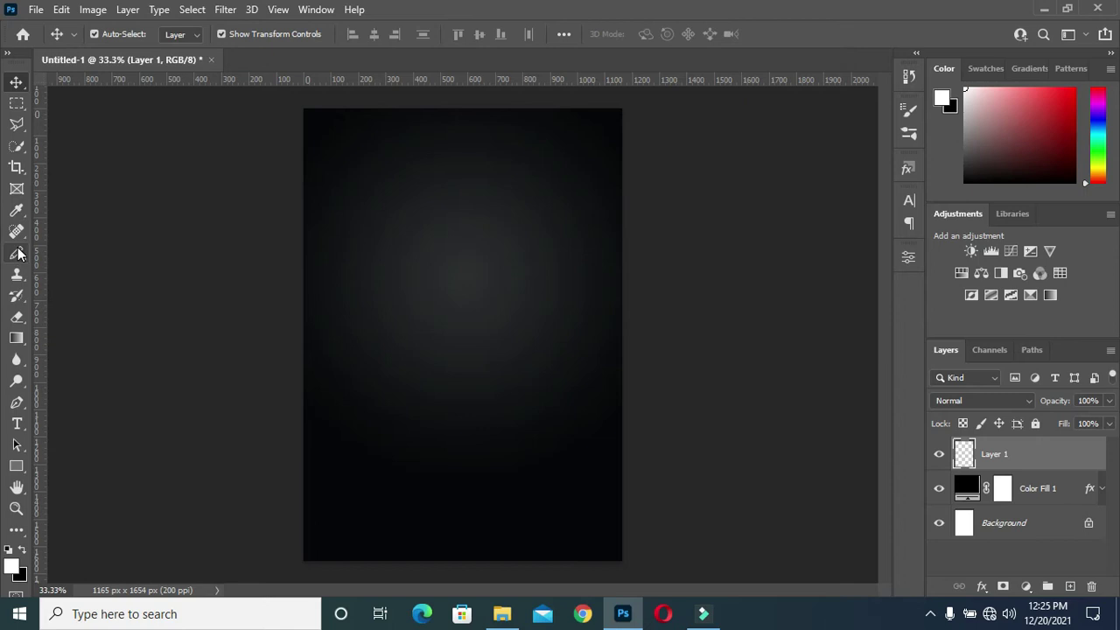
pyautogui.click(18, 211)
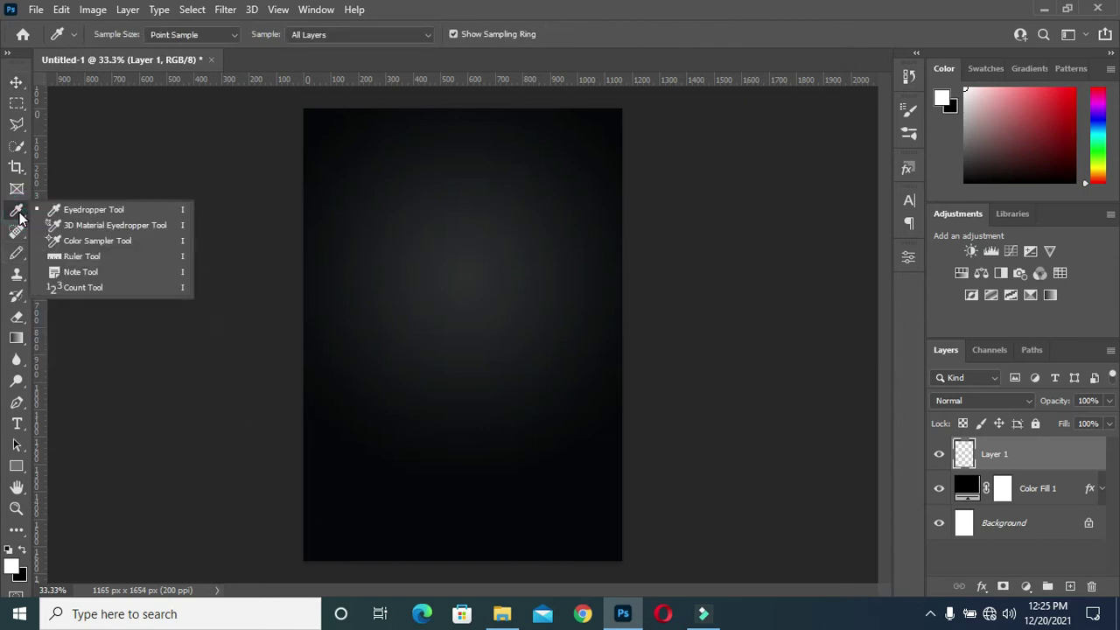
pyautogui.click(17, 253)
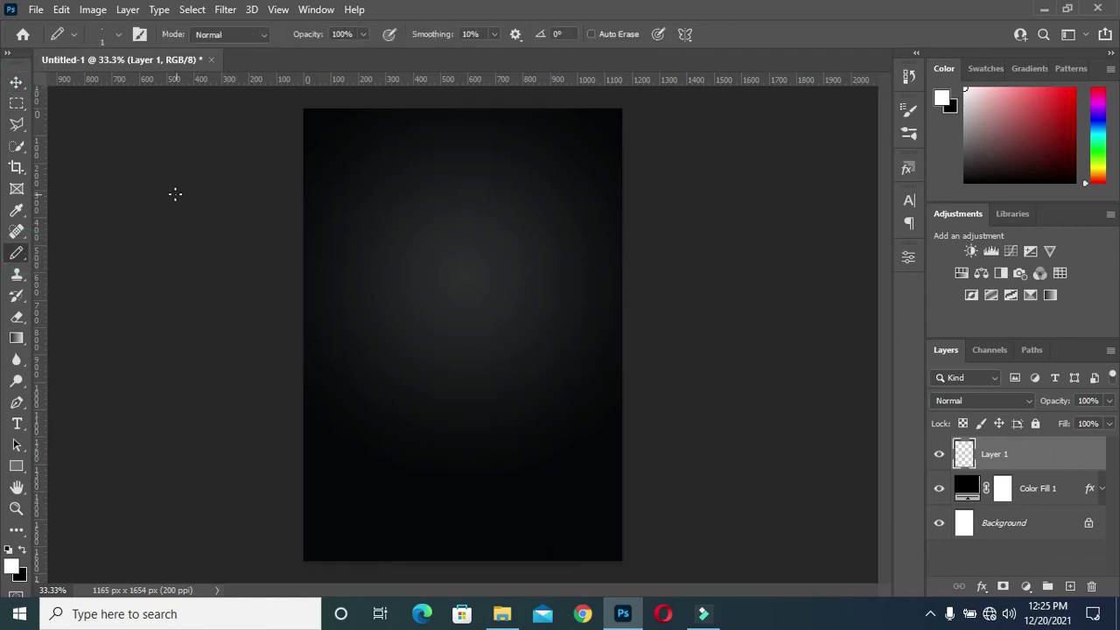
pyautogui.rightClick(24, 257)
pyautogui.click(71, 253)
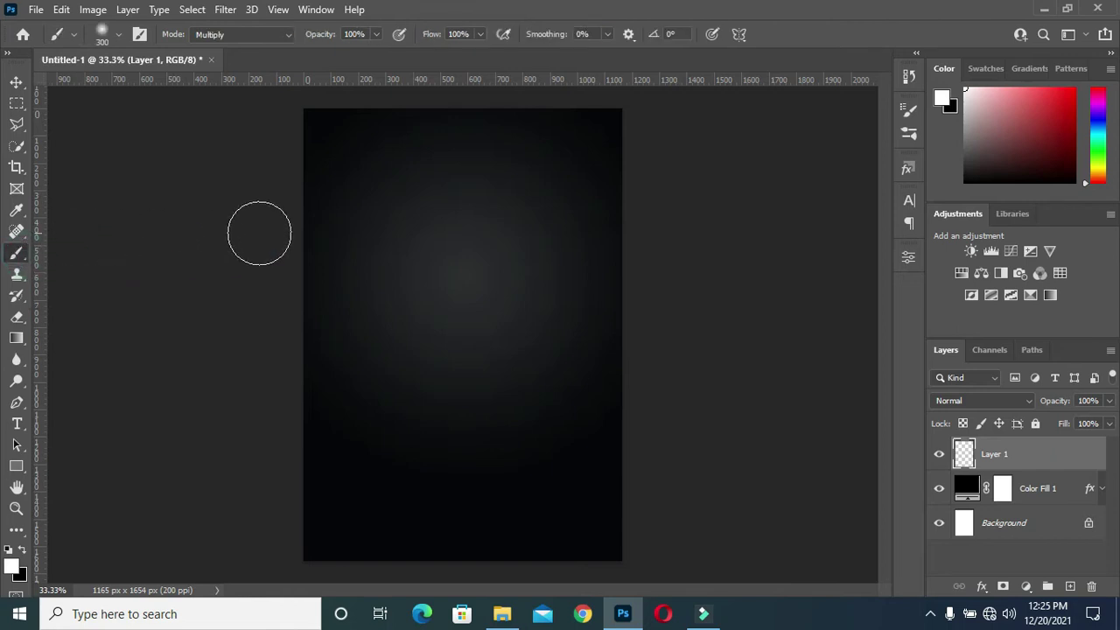
pyautogui.press(']')
pyautogui.press(']')
pyautogui.press(']')
pyautogui.press(']')
pyautogui.press(']')
pyautogui.press(']')
pyautogui.press(']')
pyautogui.press(']')
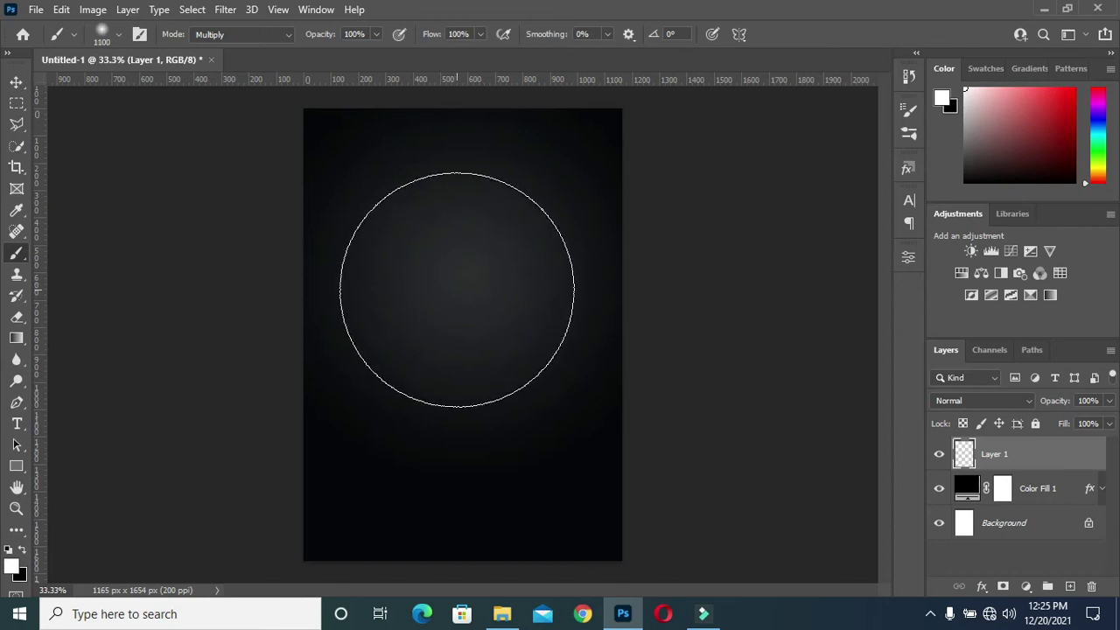
# Paint a soft light grey glow at the page centre on Layer 1
pyautogui.click(13, 565)
pyautogui.moveTo(675, 162); pyautogui.dragTo(674, 181)
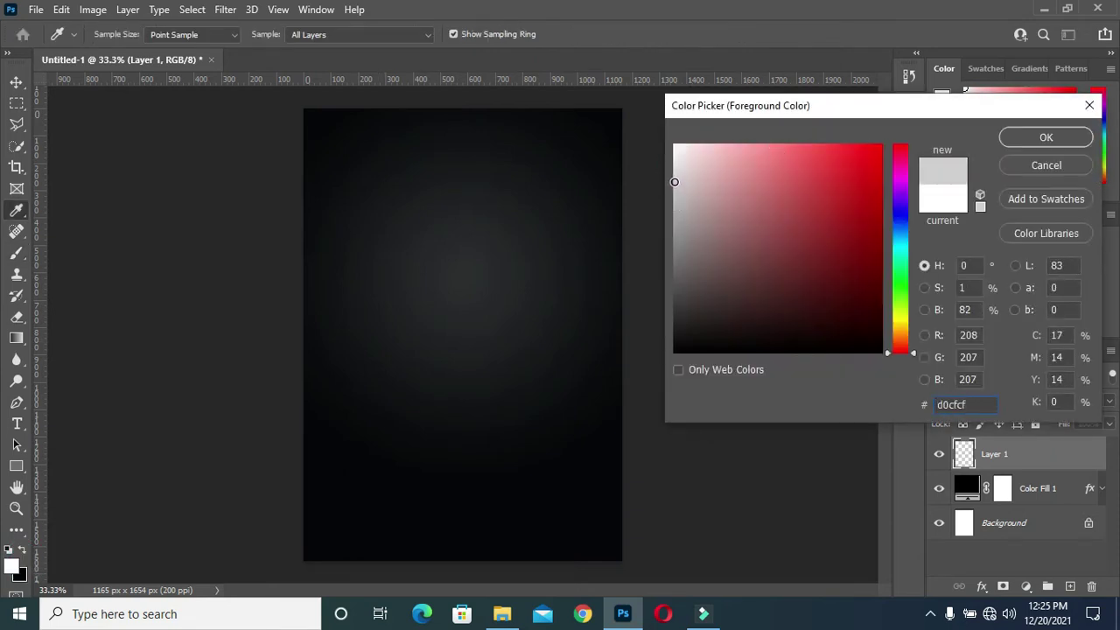
pyautogui.click(1068, 137)
pyautogui.press('b')
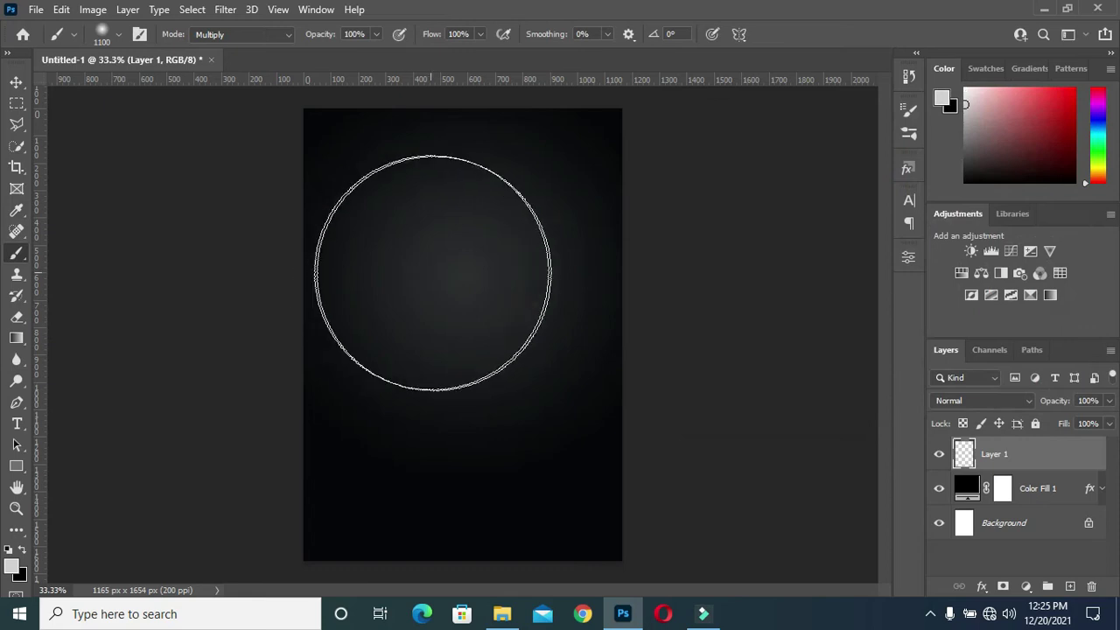
pyautogui.click(458, 281)
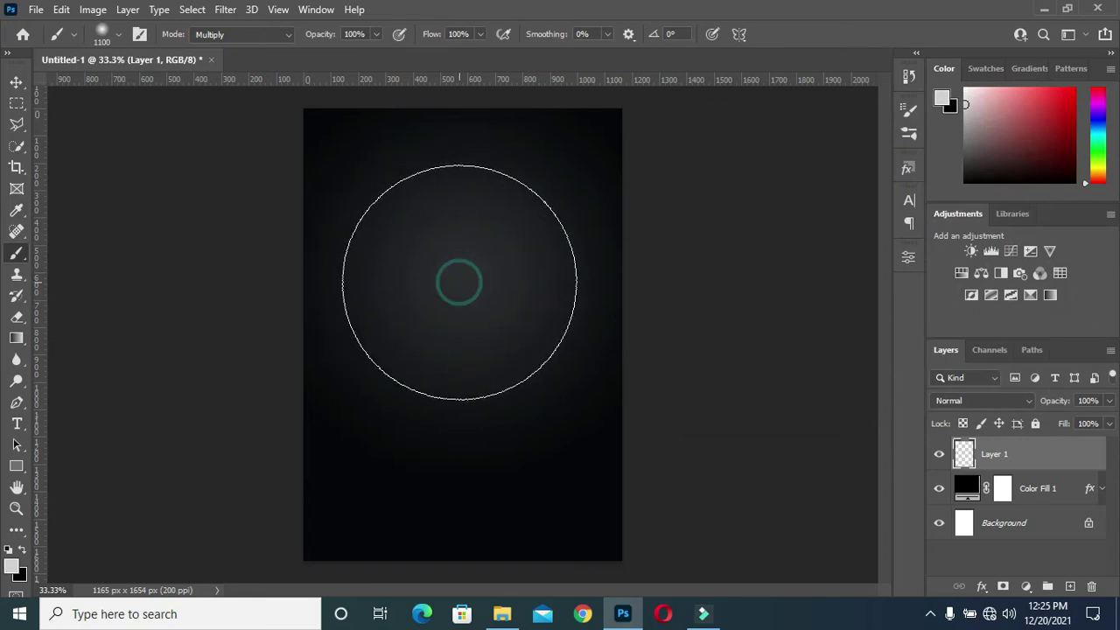
# Lower Layer 1's opacity to 58% to soften the glow
pyautogui.click(19, 81)
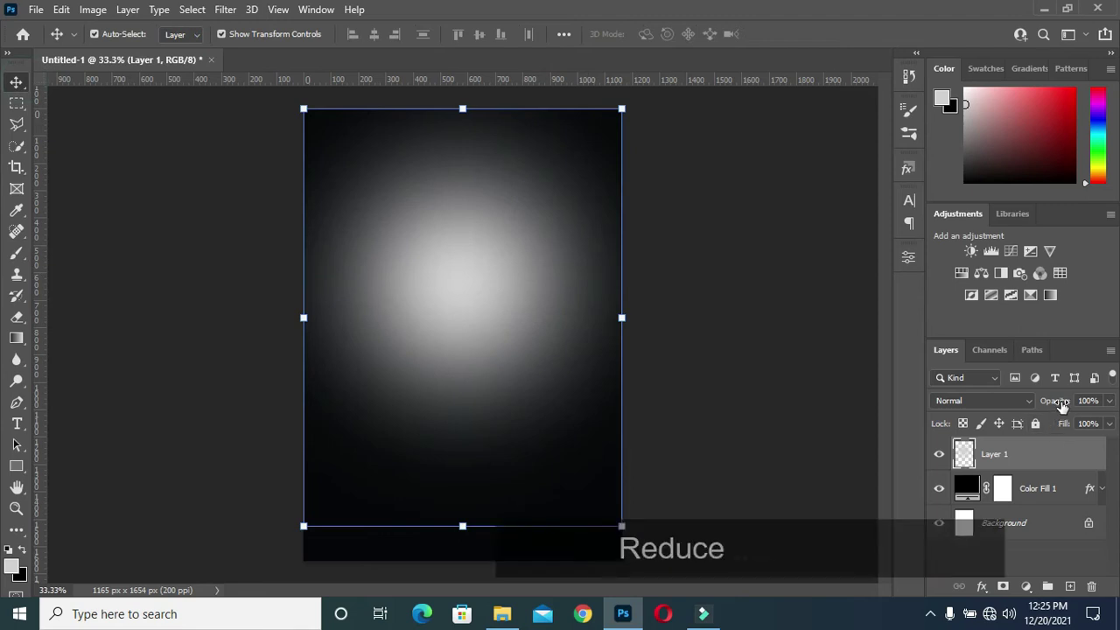
pyautogui.moveTo(1055, 401)
pyautogui.mouseDown()
pyautogui.moveTo(1038, 402)
pyautogui.moveTo(1065, 406)
pyautogui.mouseUp()
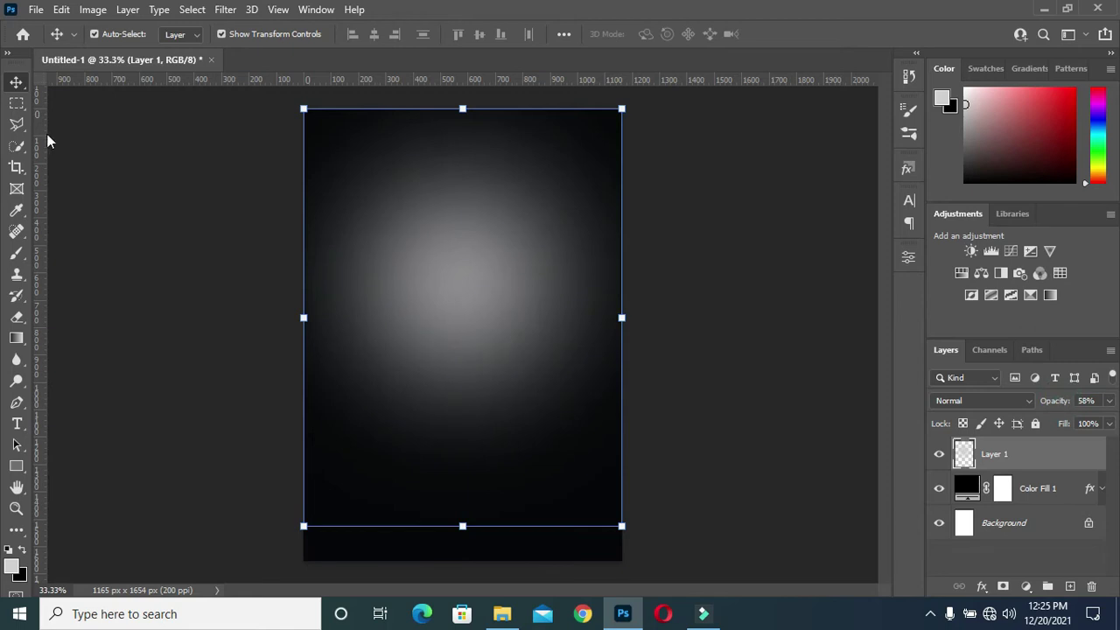
pyautogui.click(122, 188)
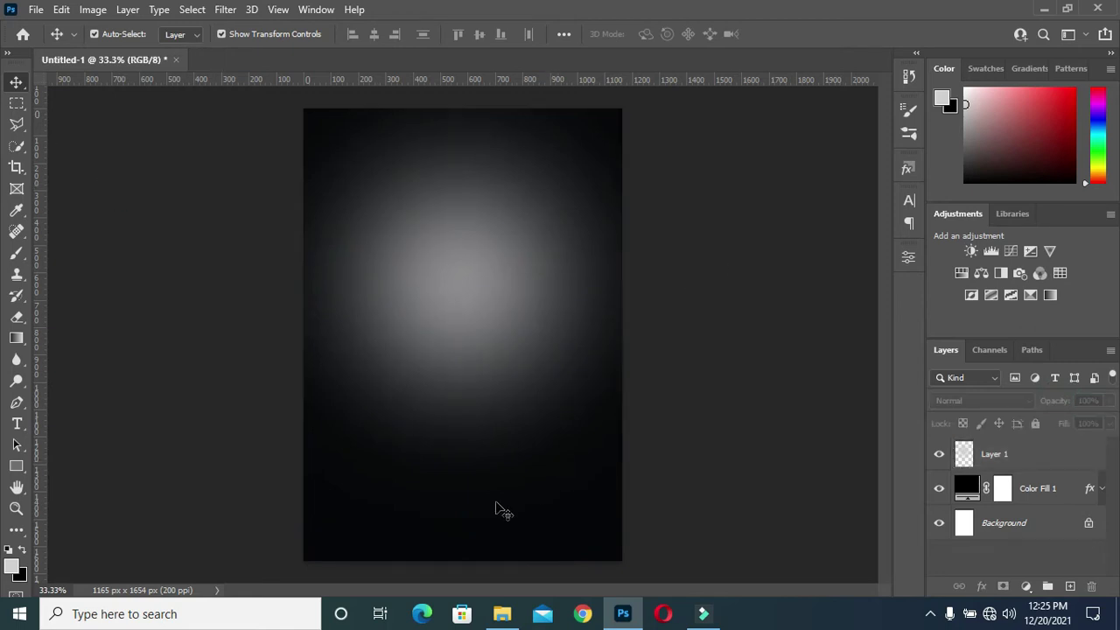
pyautogui.scroll(1, 491, 289)
pyautogui.scroll(1, 486, 287)
pyautogui.scroll(-2, 484, 275)
# Drag the Floral flower image from the flyer resources folder onto the Photoshop canvas
pyautogui.click(502, 613)
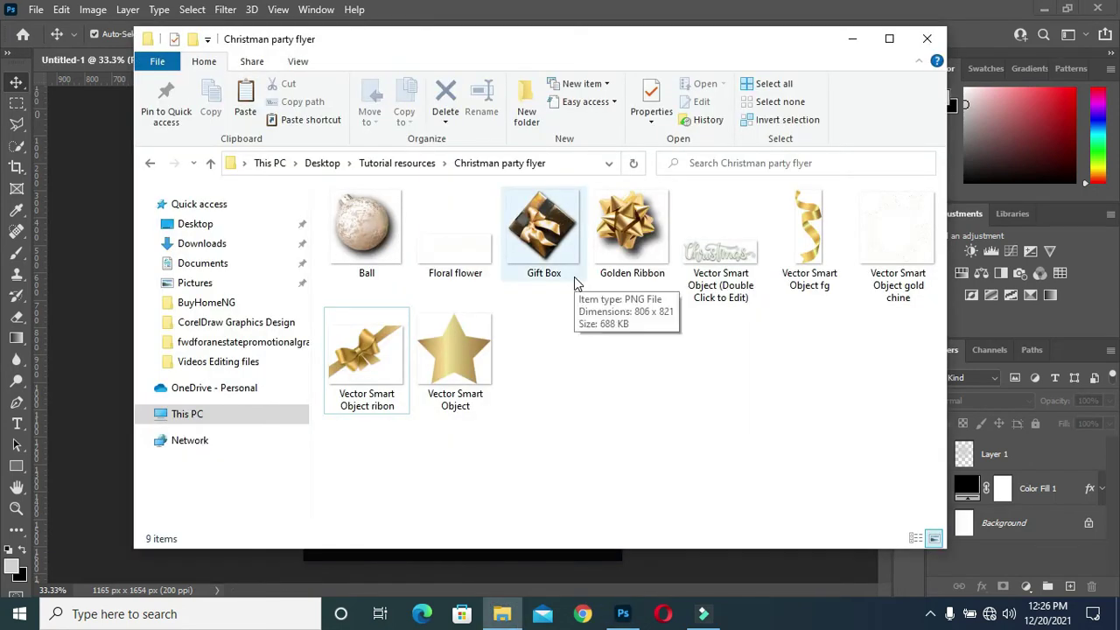
pyautogui.click(464, 252)
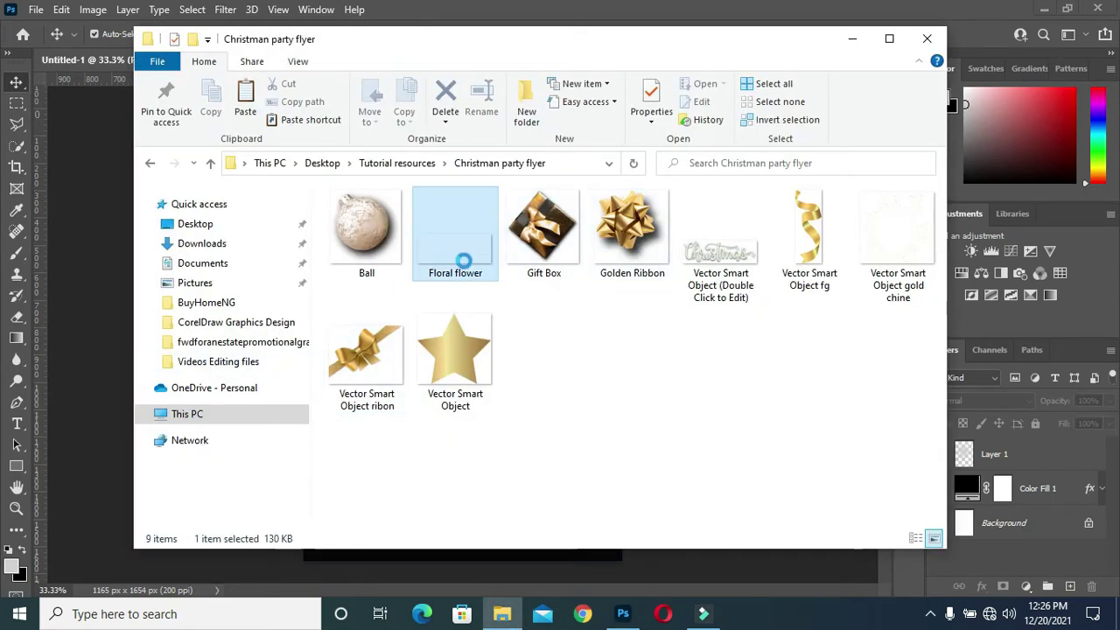
pyautogui.moveTo(462, 255); pyautogui.dragTo(622, 622)
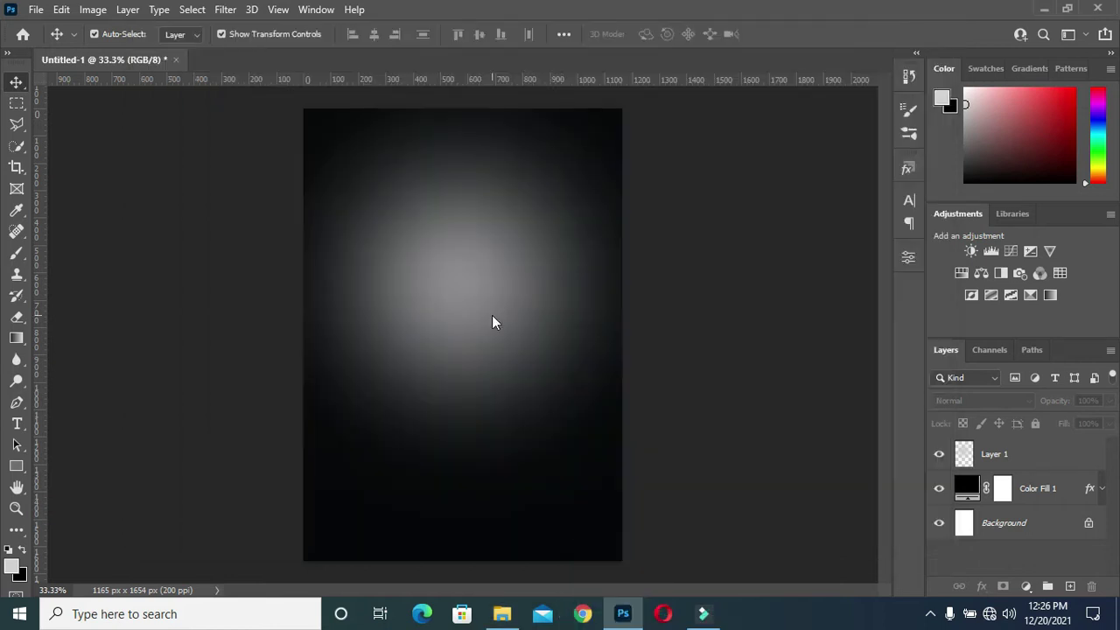
pyautogui.moveTo(623, 622)
pyautogui.mouseDown()
pyautogui.moveTo(492, 315)
pyautogui.moveTo(470, 124)
pyautogui.moveTo(461, 143)
pyautogui.mouseUp()
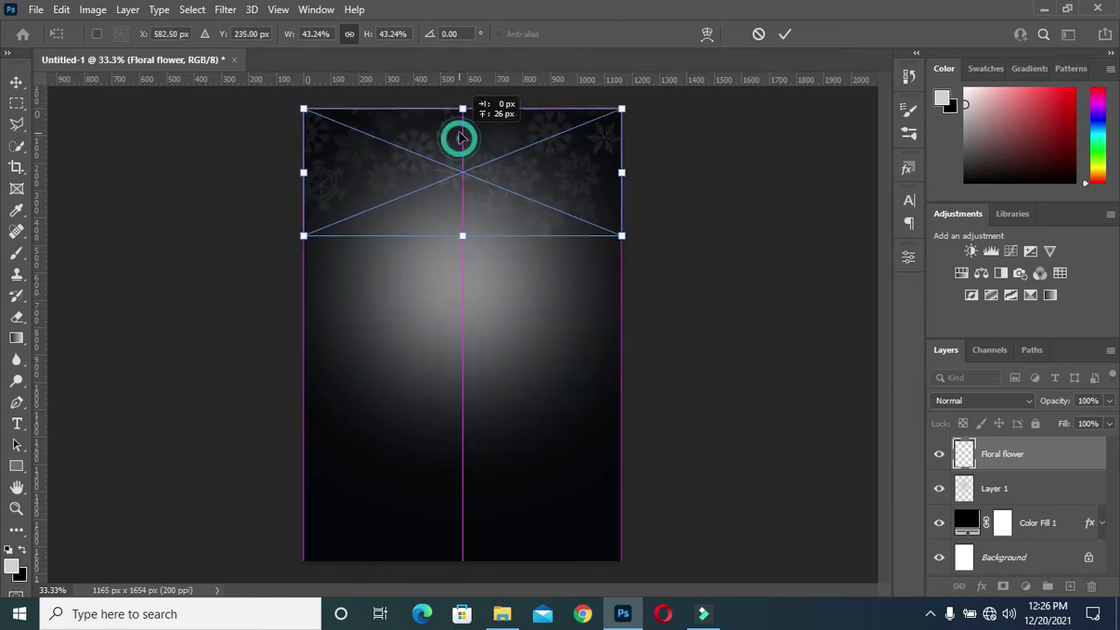
# Shrink the floral pattern into the flyer's top-left corner
pyautogui.moveTo(461, 142); pyautogui.dragTo(460, 136)
pyautogui.moveTo(623, 237); pyautogui.dragTo(449, 194)
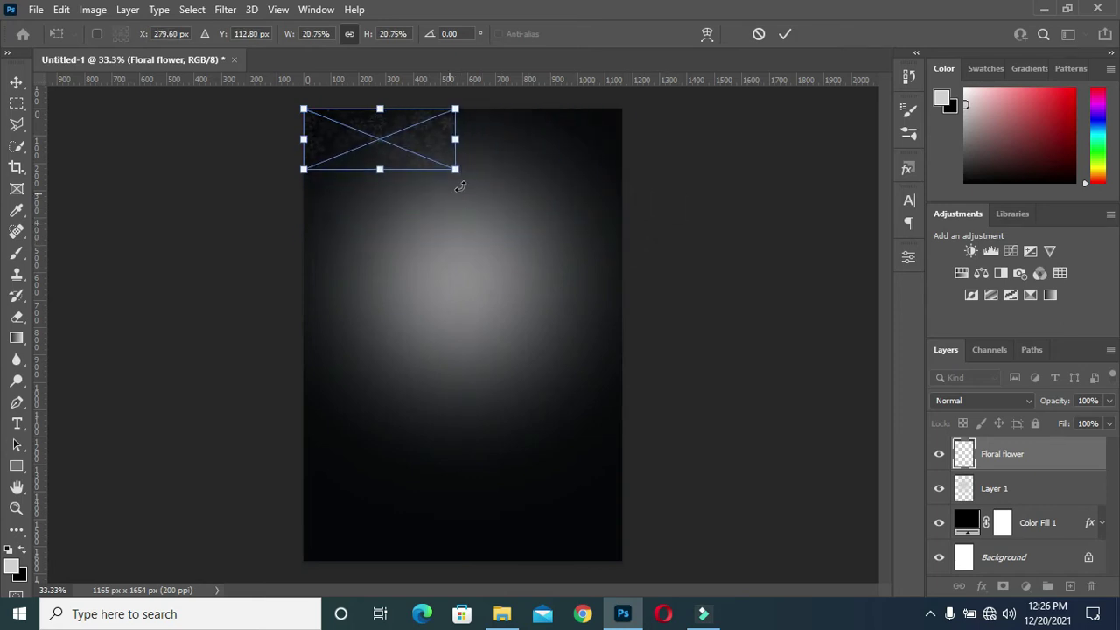
pyautogui.click(785, 34)
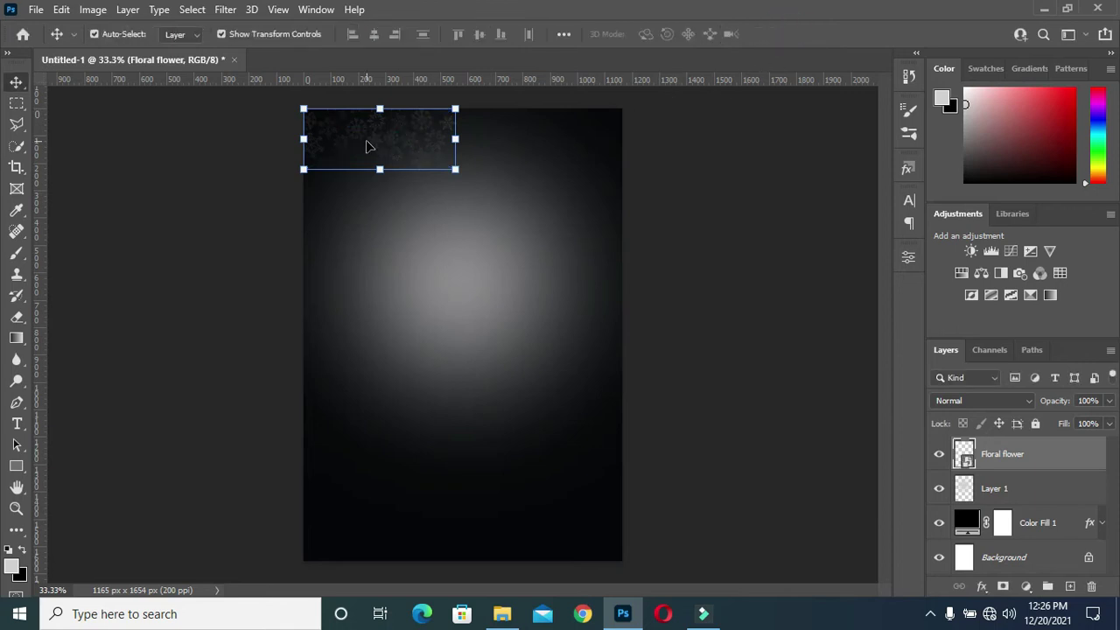
# Duplicate the floral layer, flip it horizontally, and place it beside the original
pyautogui.moveTo(1007, 454); pyautogui.dragTo(1071, 586)
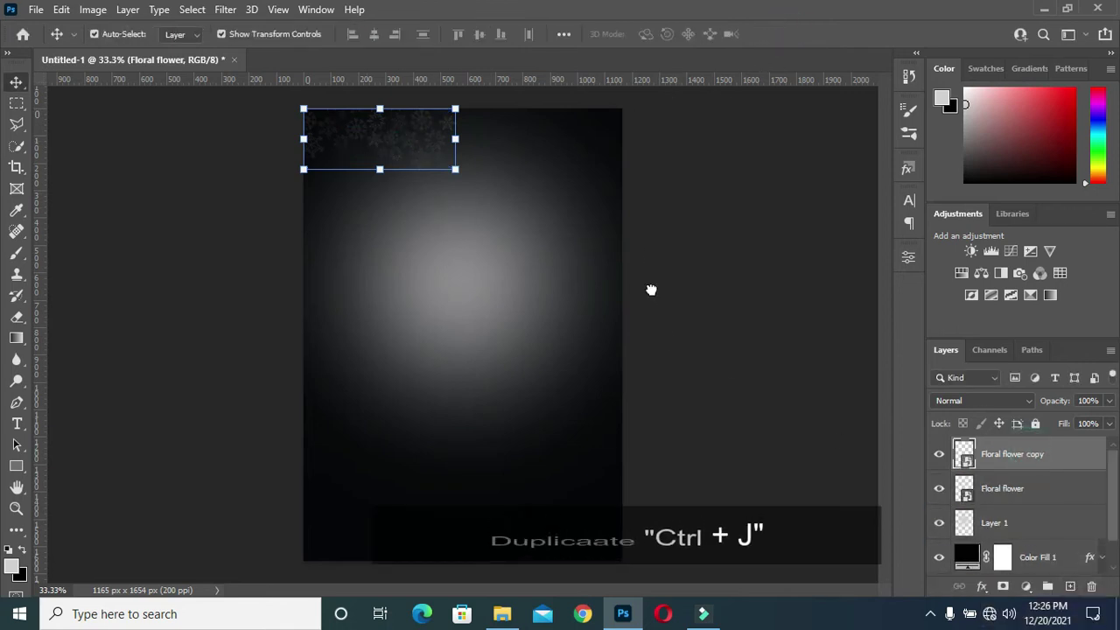
pyautogui.click(380, 170)
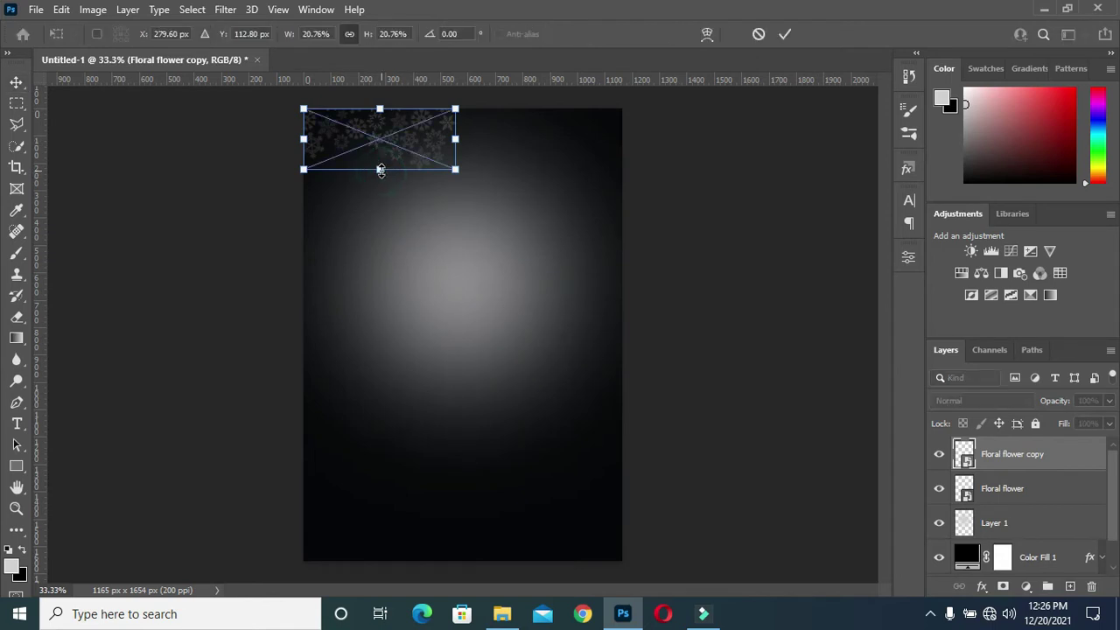
pyautogui.rightClick(380, 171)
pyautogui.click(436, 426)
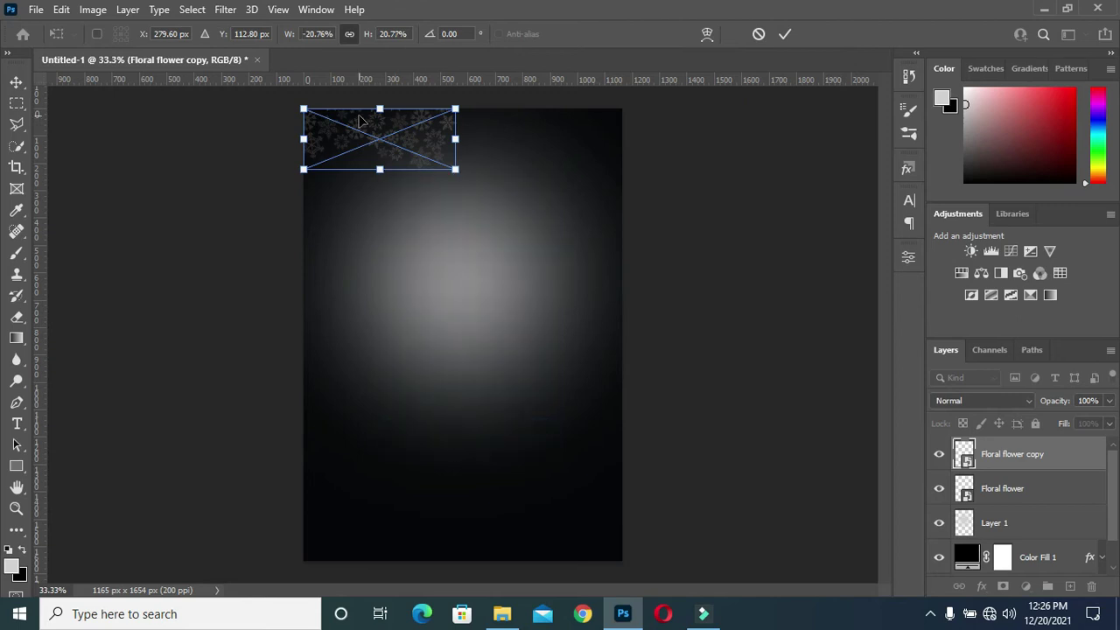
pyautogui.moveTo(369, 127)
pyautogui.mouseDown()
pyautogui.moveTo(535, 147)
pyautogui.moveTo(520, 145)
pyautogui.mouseUp()
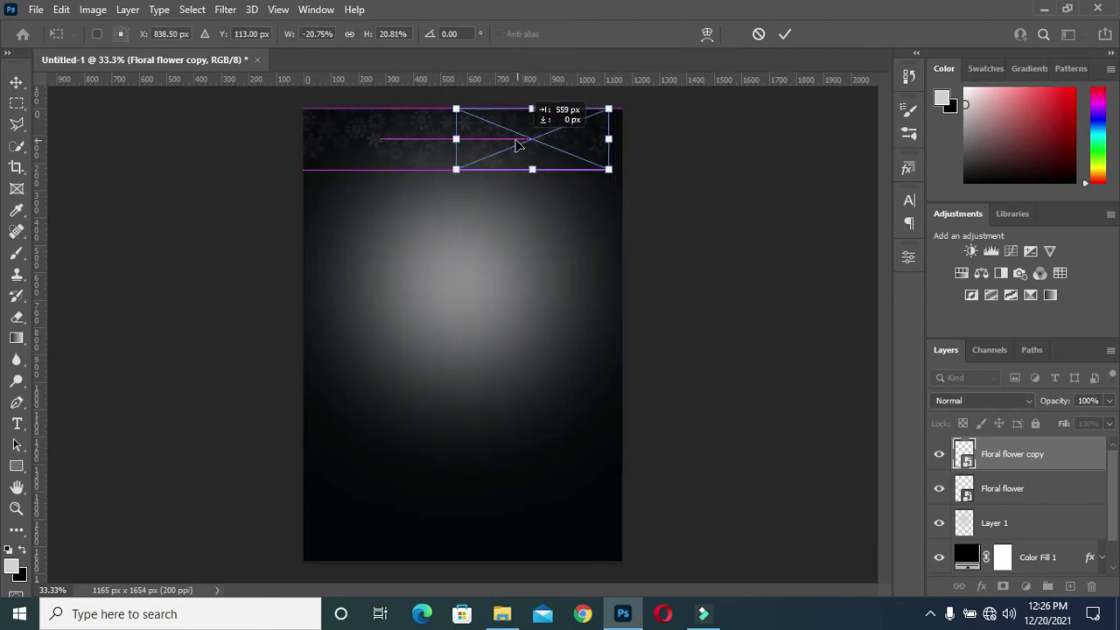
pyautogui.moveTo(517, 144); pyautogui.dragTo(499, 140)
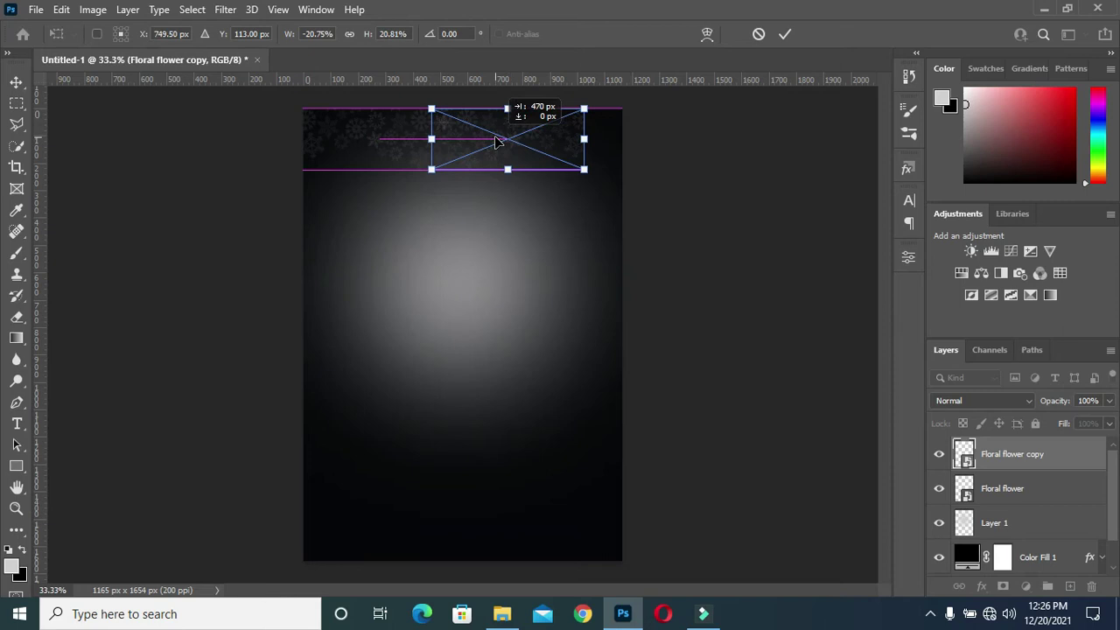
pyautogui.click(785, 33)
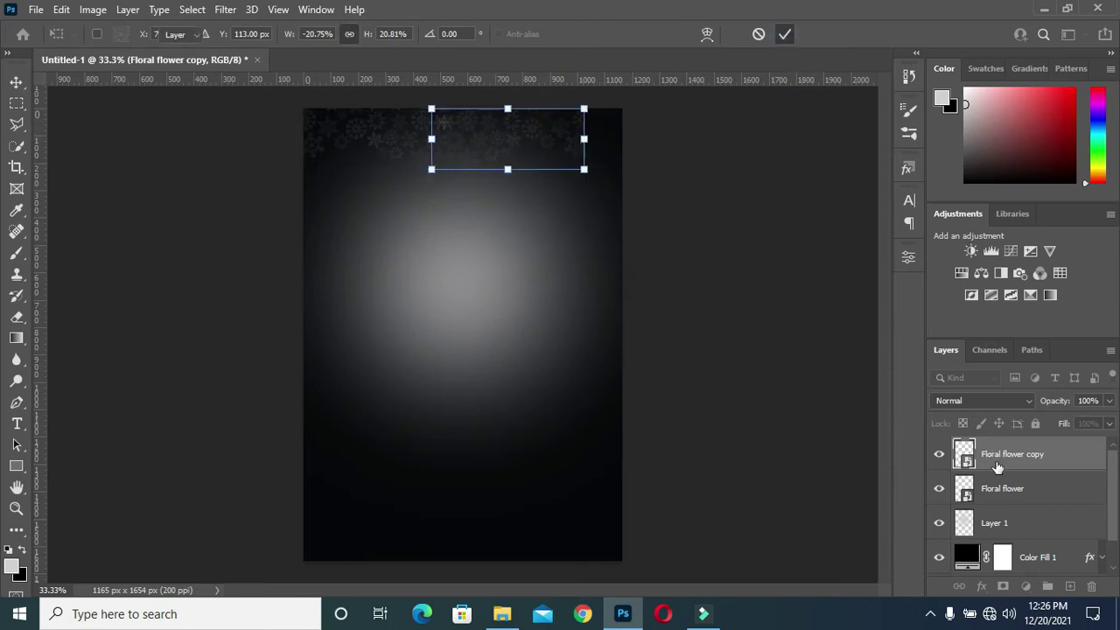
# Enlarge both floral layers to about 121% so they span the top edge
pyautogui.click(1009, 488)
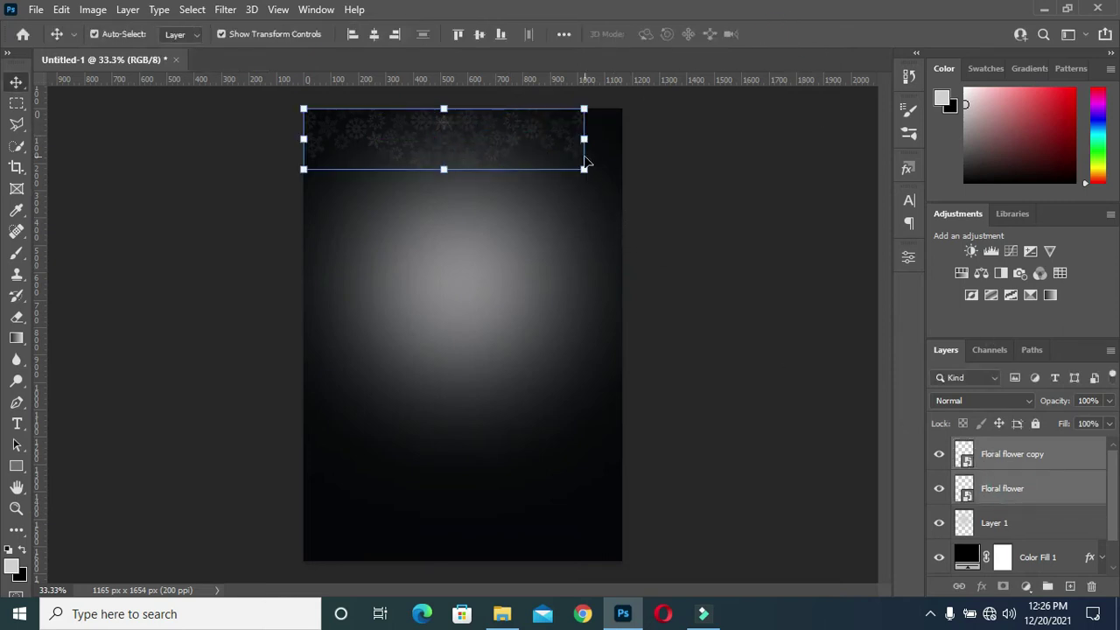
pyautogui.moveTo(583, 172); pyautogui.dragTo(617, 200)
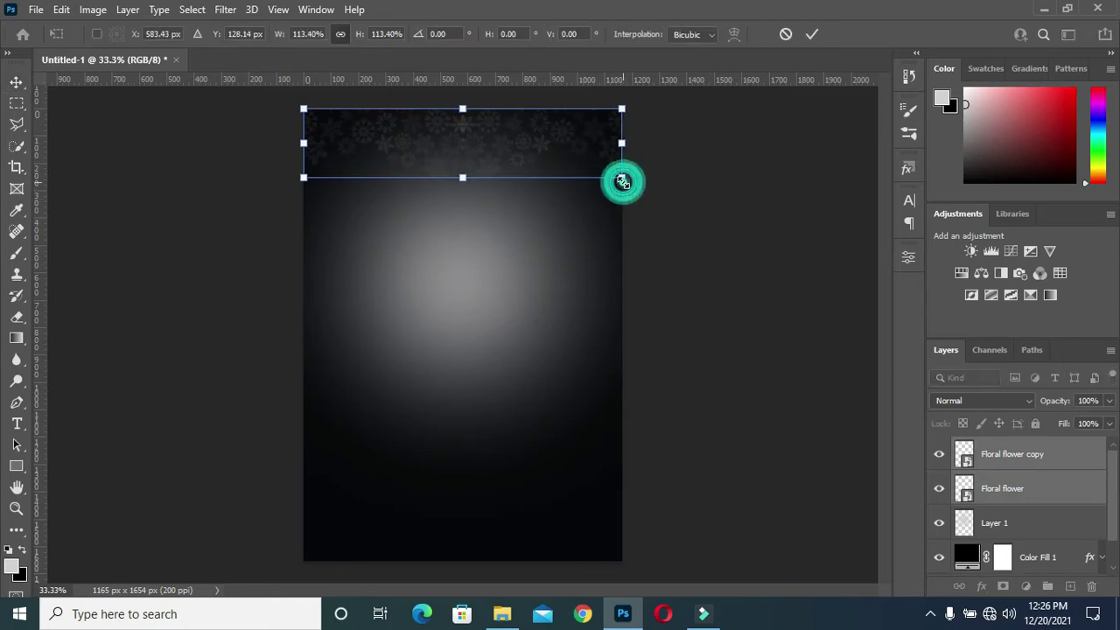
pyautogui.moveTo(621, 180); pyautogui.dragTo(644, 182)
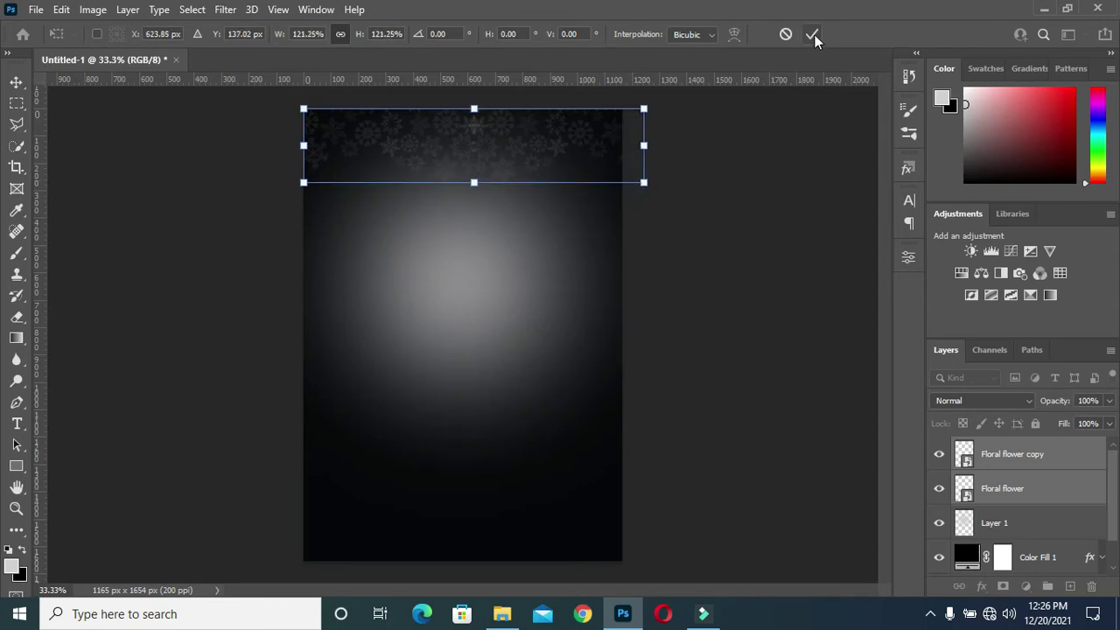
pyautogui.press('Return')
pyautogui.moveTo(508, 148); pyautogui.dragTo(491, 150)
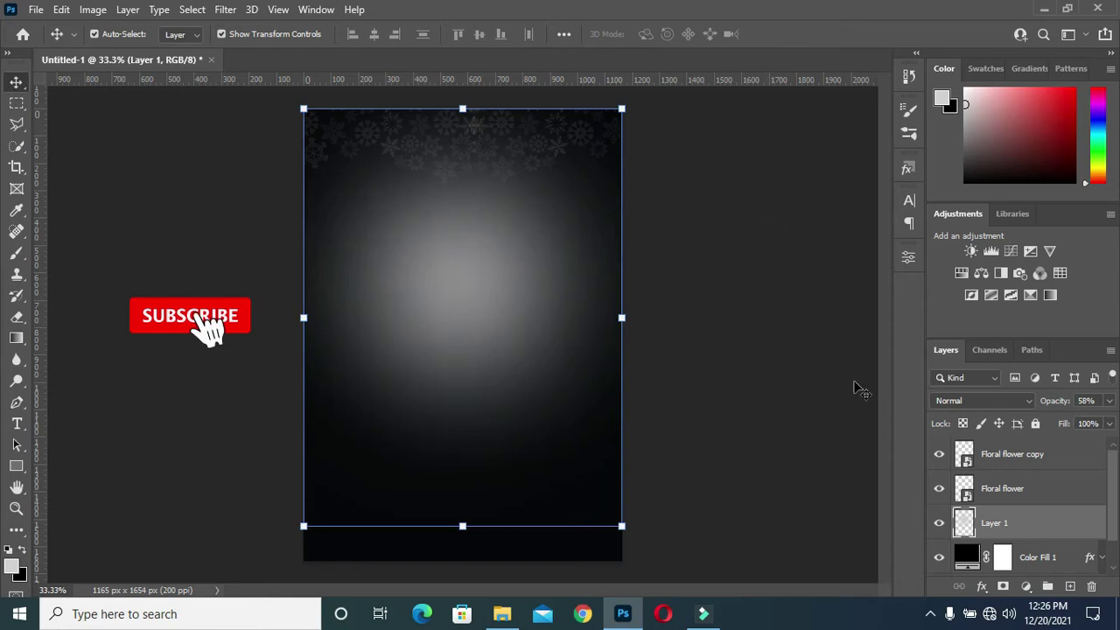
pyautogui.click(1001, 486)
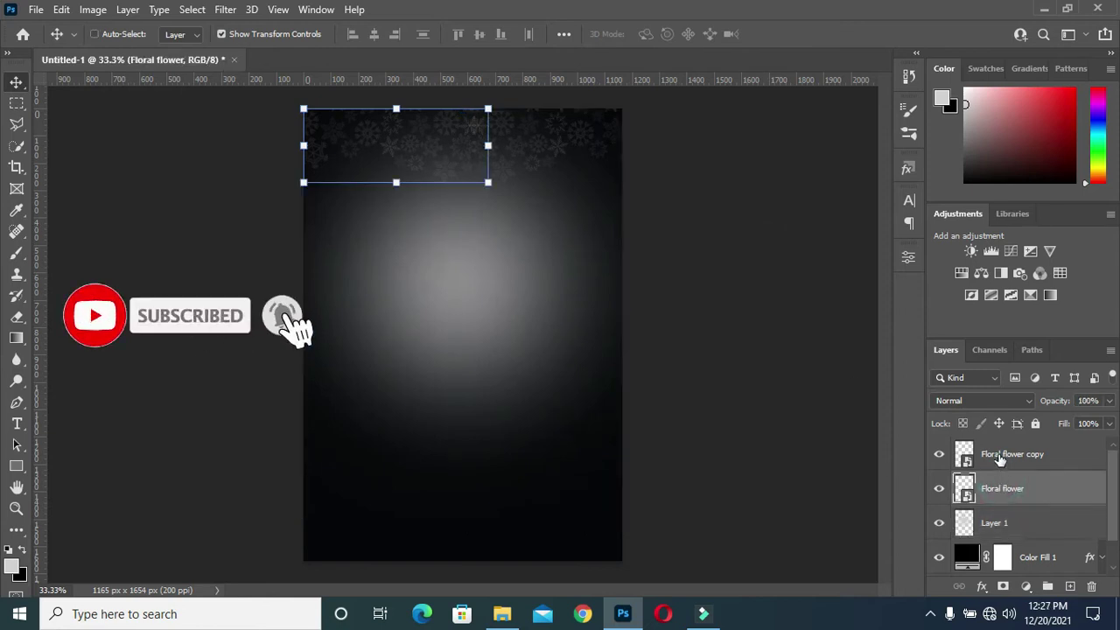
pyautogui.keyDown('shift'); pyautogui.click(1000, 455); pyautogui.keyUp('shift')
pyautogui.click(475, 183)
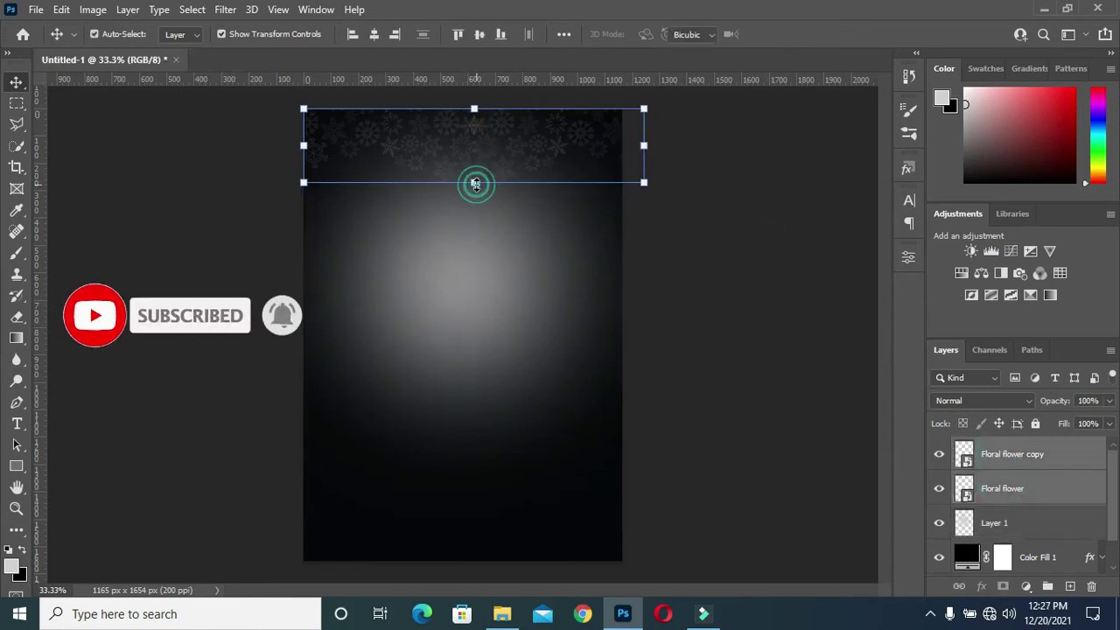
# Centre the top floral border and duplicate both floral layers
pyautogui.moveTo(483, 162)
pyautogui.mouseDown()
pyautogui.moveTo(464, 160)
pyautogui.moveTo(473, 154)
pyautogui.mouseUp()
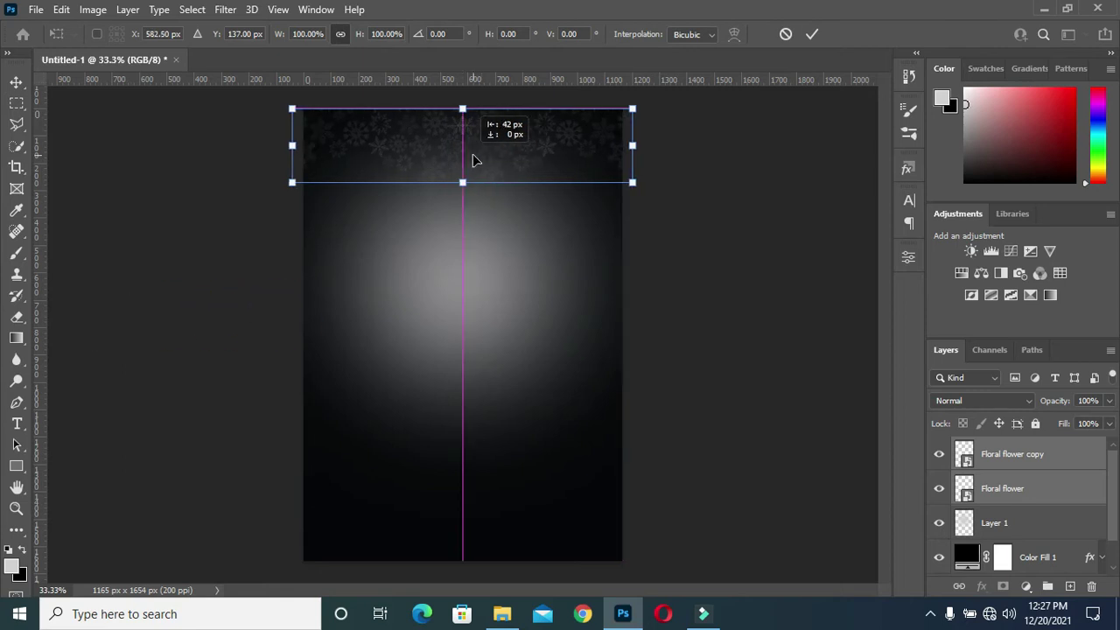
pyautogui.click(733, 241)
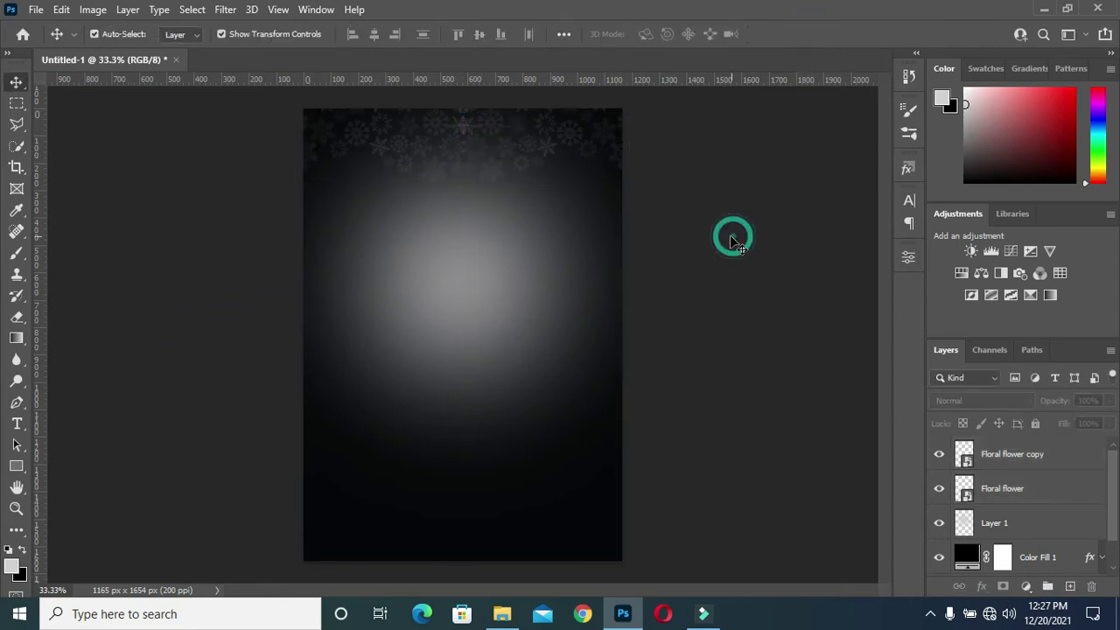
pyautogui.click(1030, 492)
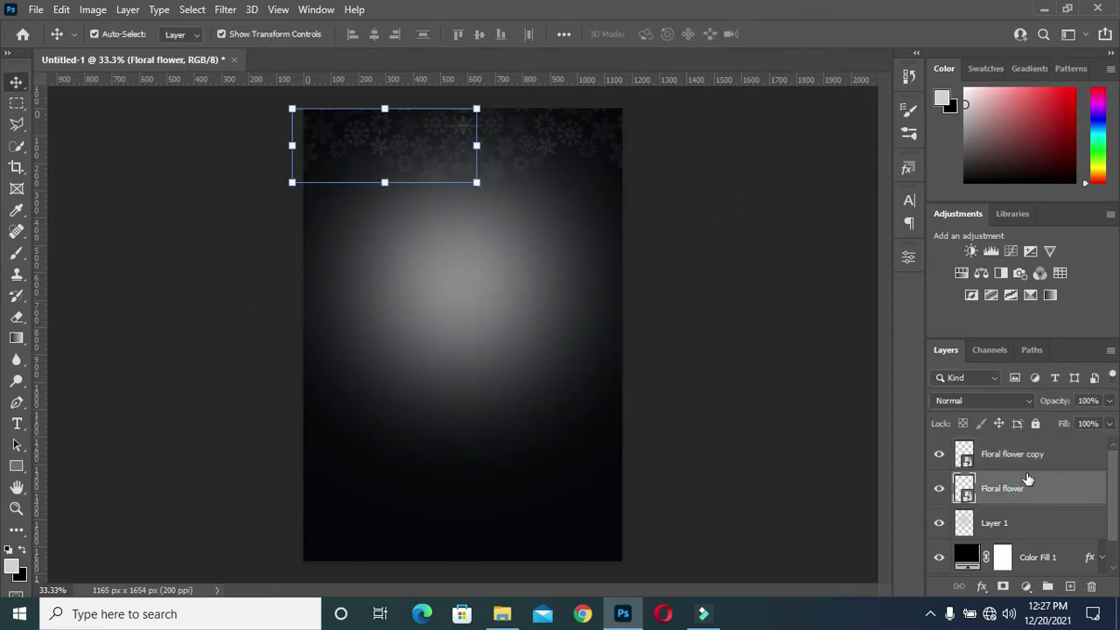
pyautogui.keyDown('shift'); pyautogui.click(1022, 467); pyautogui.keyUp('shift')
pyautogui.hotkey('ctrl', 'j')
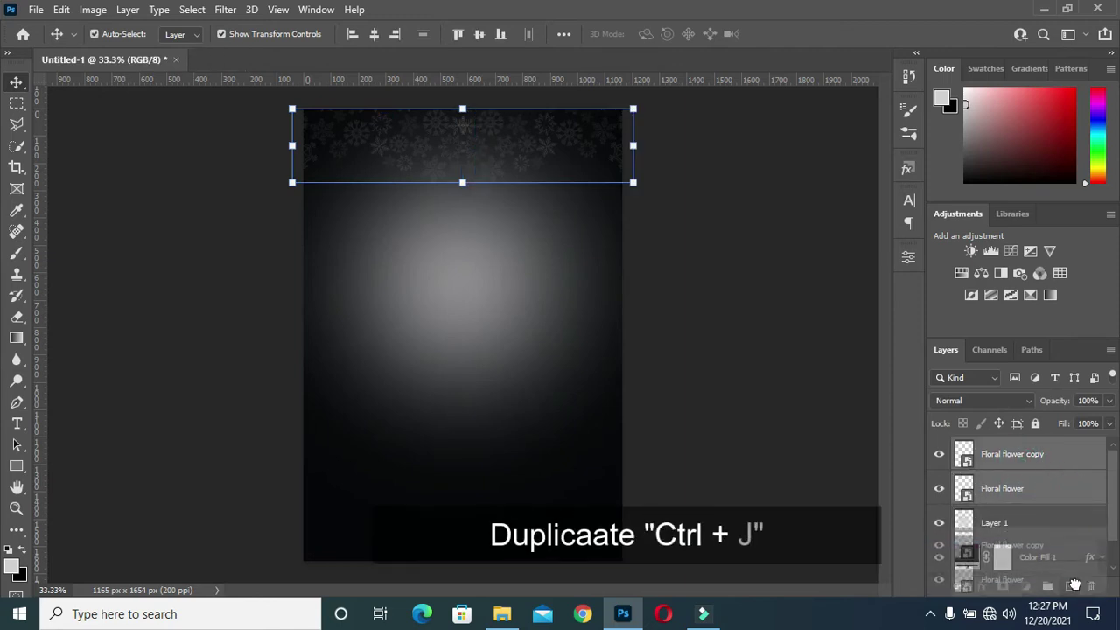
# Move the duplicated floral border to the bottom edge and flip it vertically
pyautogui.moveTo(465, 186); pyautogui.dragTo(496, 526)
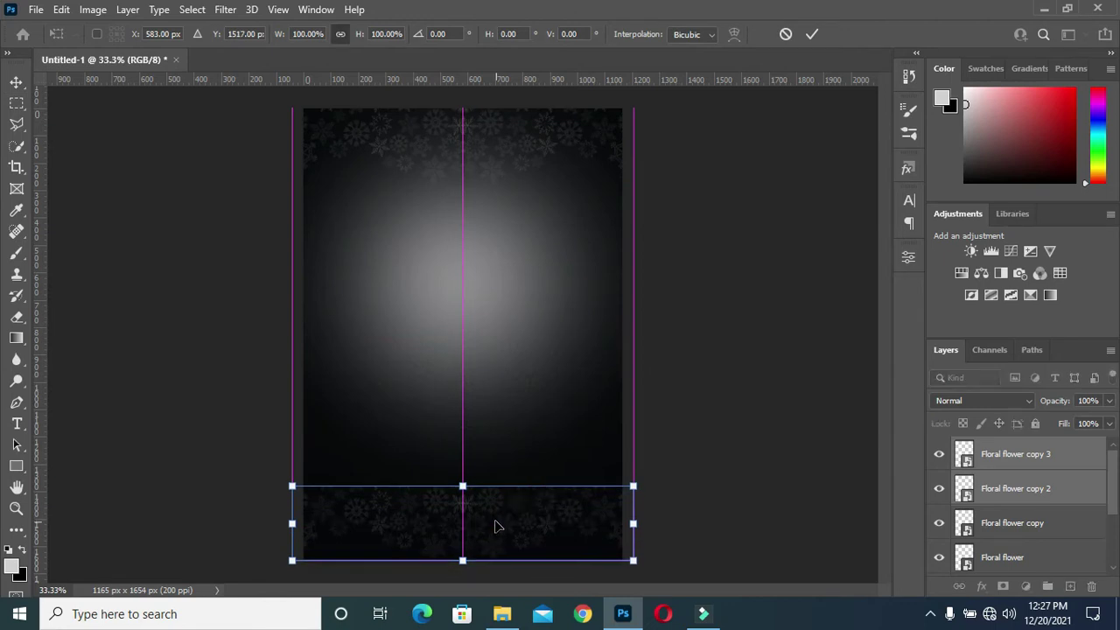
pyautogui.rightClick(465, 488)
pyautogui.click(511, 478)
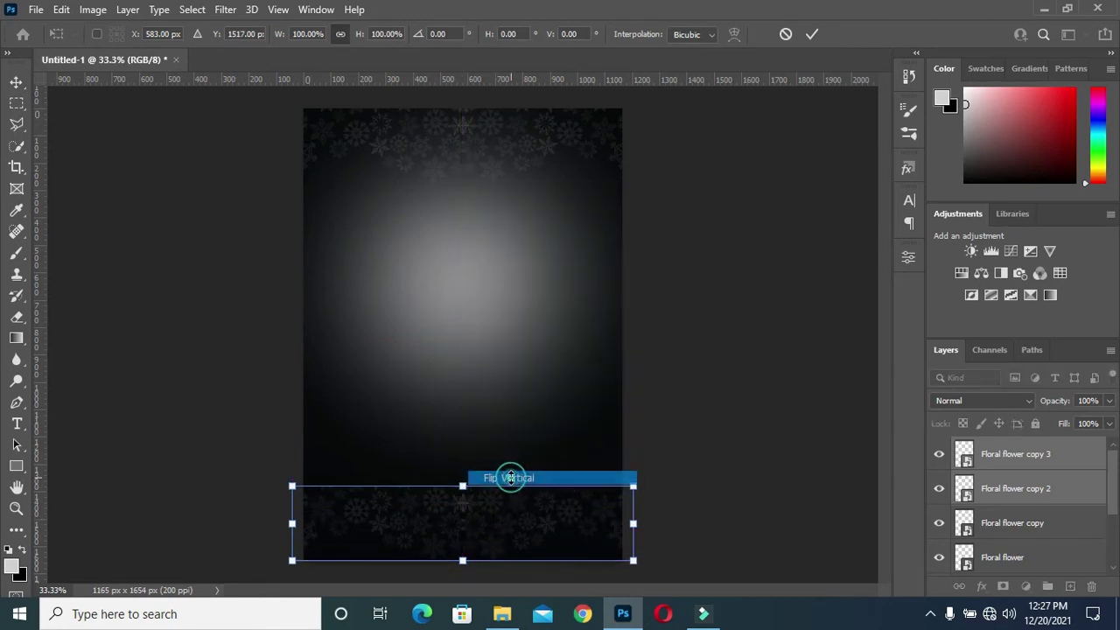
pyautogui.click(813, 35)
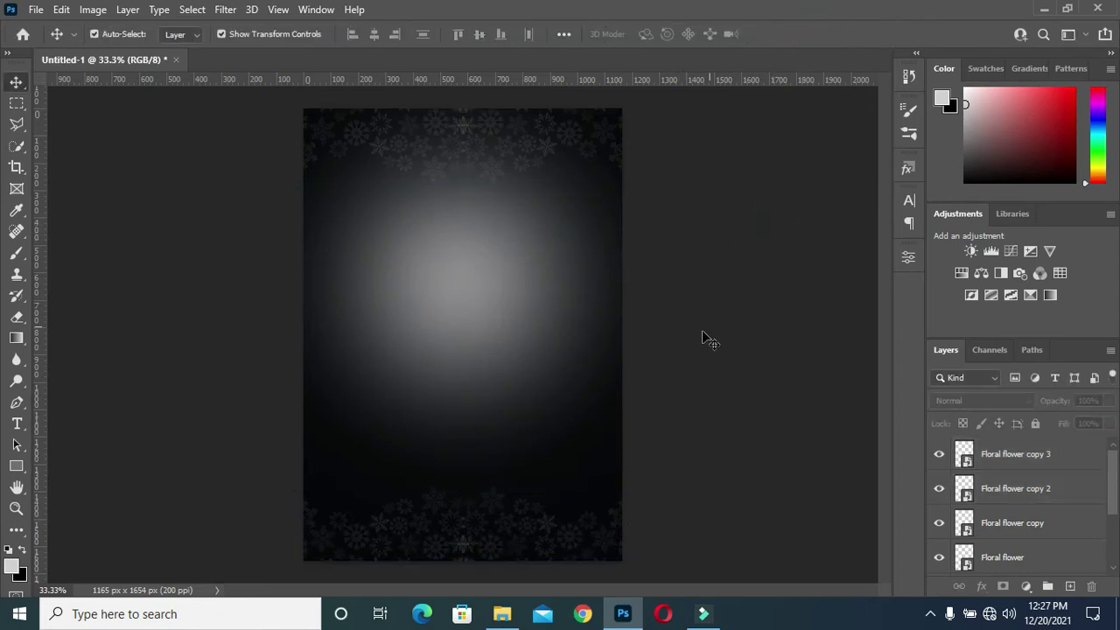
pyautogui.click(1001, 453)
pyautogui.scroll(-2, 1005, 473)
# Group all the floral layers into a group named Floral flower
pyautogui.scroll(-2, 1006, 496)
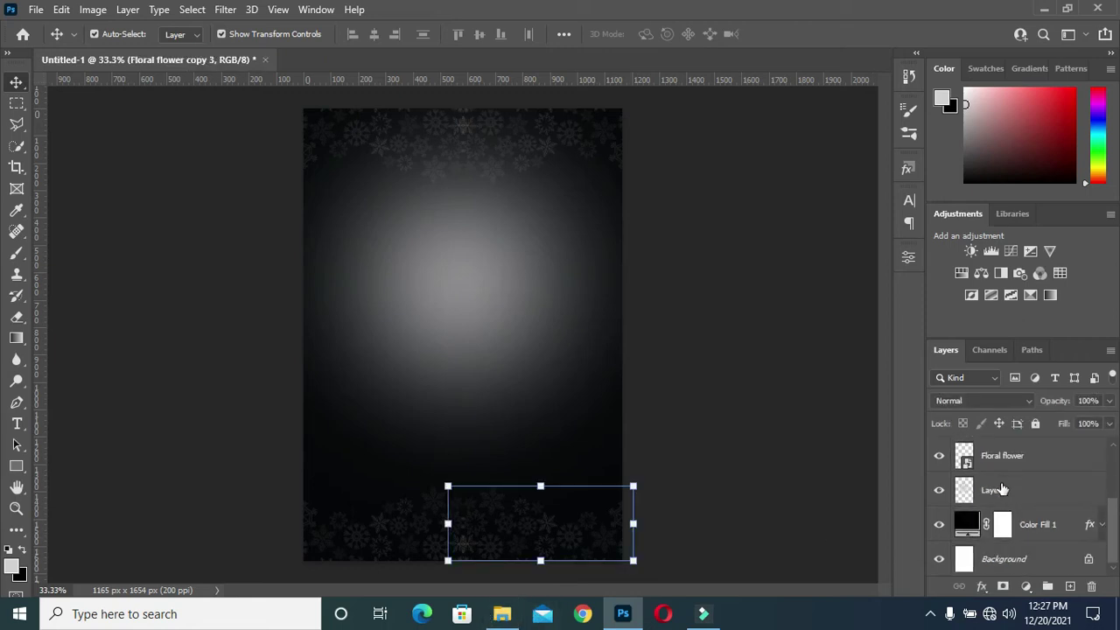
pyautogui.scroll(1, 1003, 491)
pyautogui.keyDown('shift'); pyautogui.click(1003, 492); pyautogui.keyUp('shift')
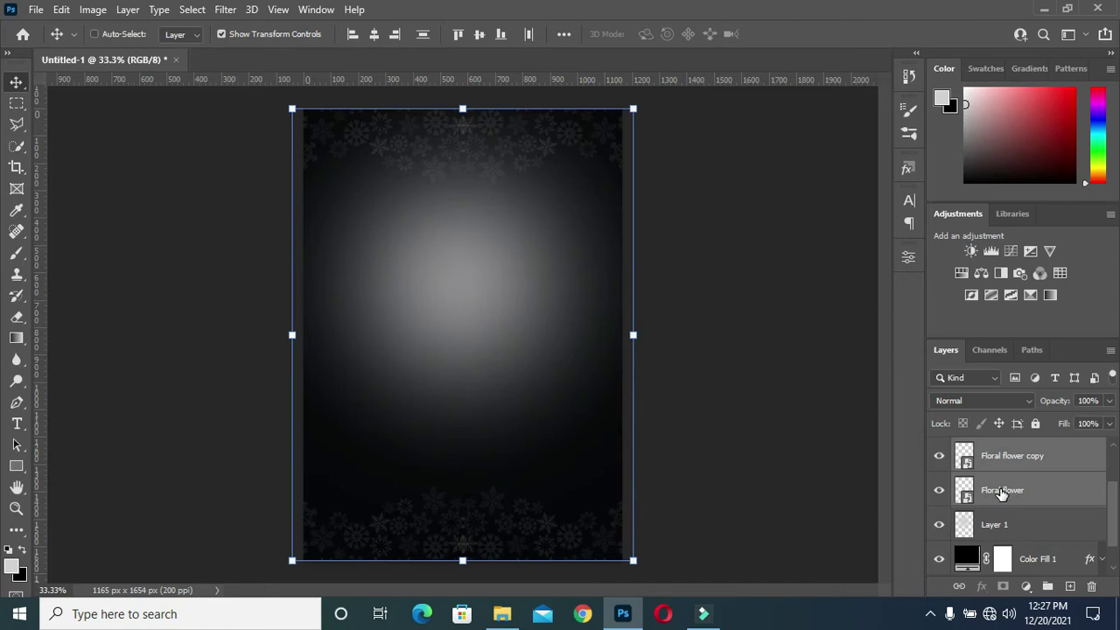
pyautogui.hotkey('ctrl', 'g')
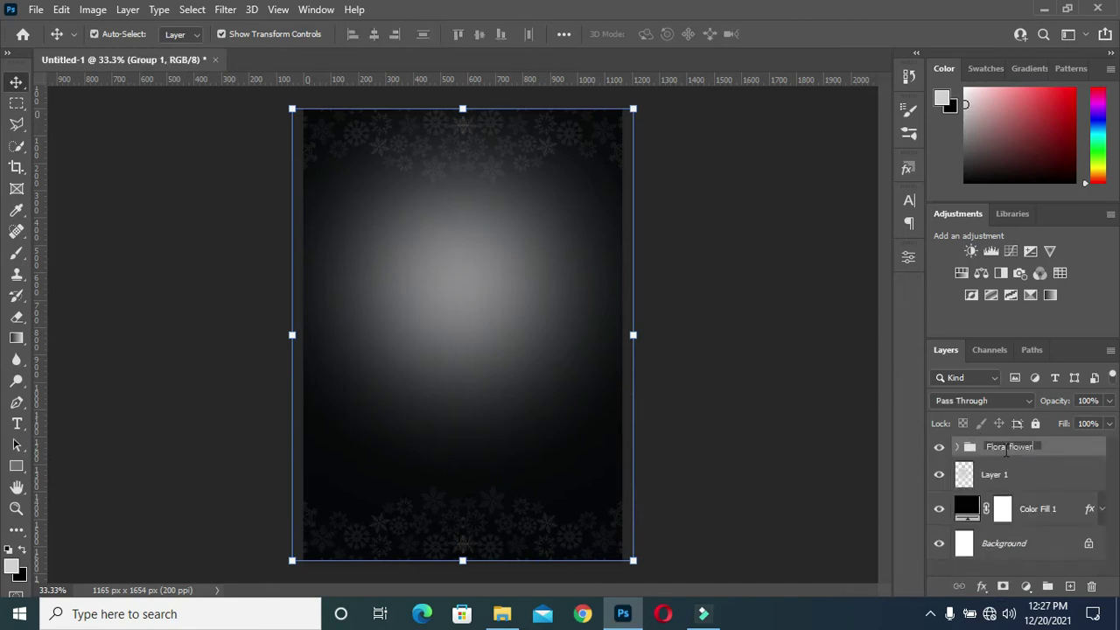
pyautogui.press('Return')
# Group Layer 1 and Color Fill 1 into a group named BG
pyautogui.click(1011, 475)
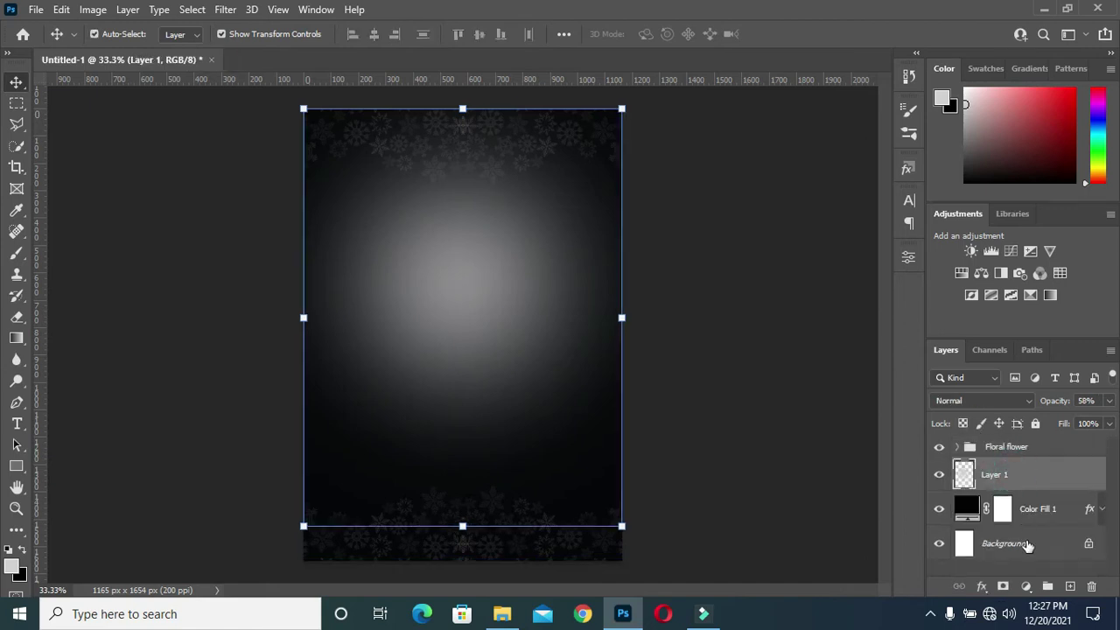
pyautogui.keyDown('shift'); pyautogui.click(1029, 517); pyautogui.keyUp('shift')
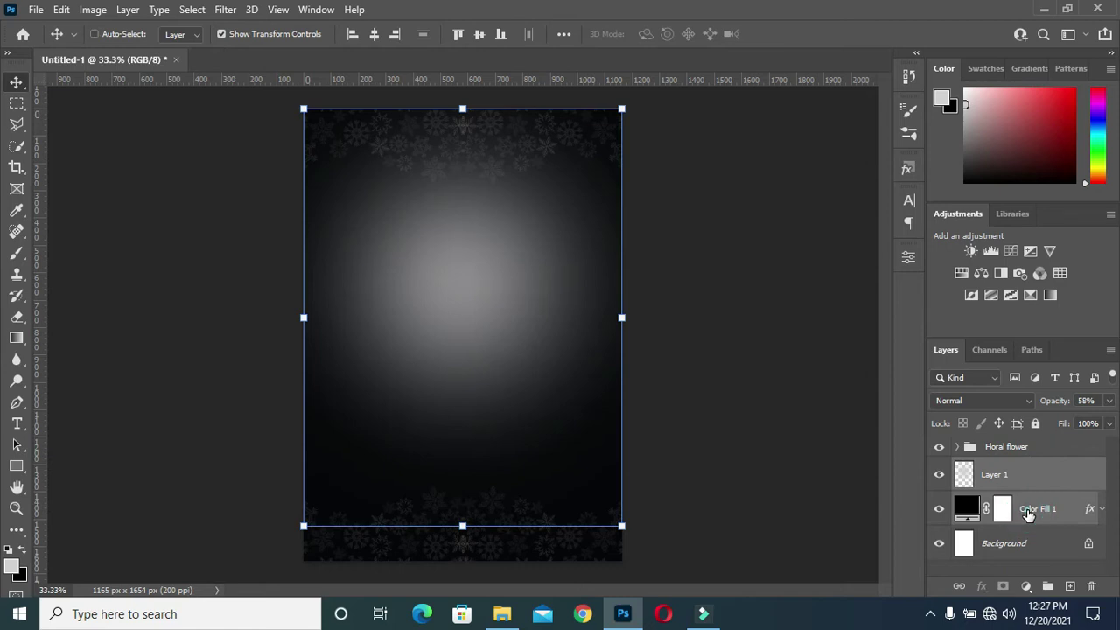
pyautogui.hotkey('ctrl', 'g')
pyautogui.write('BG')
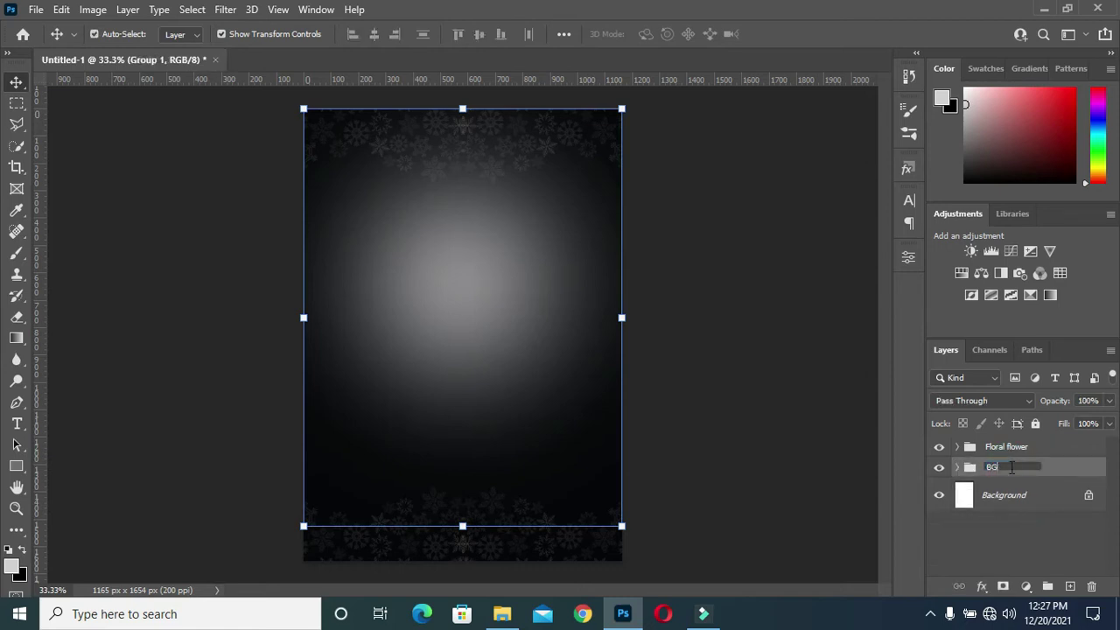
pyautogui.press('Return')
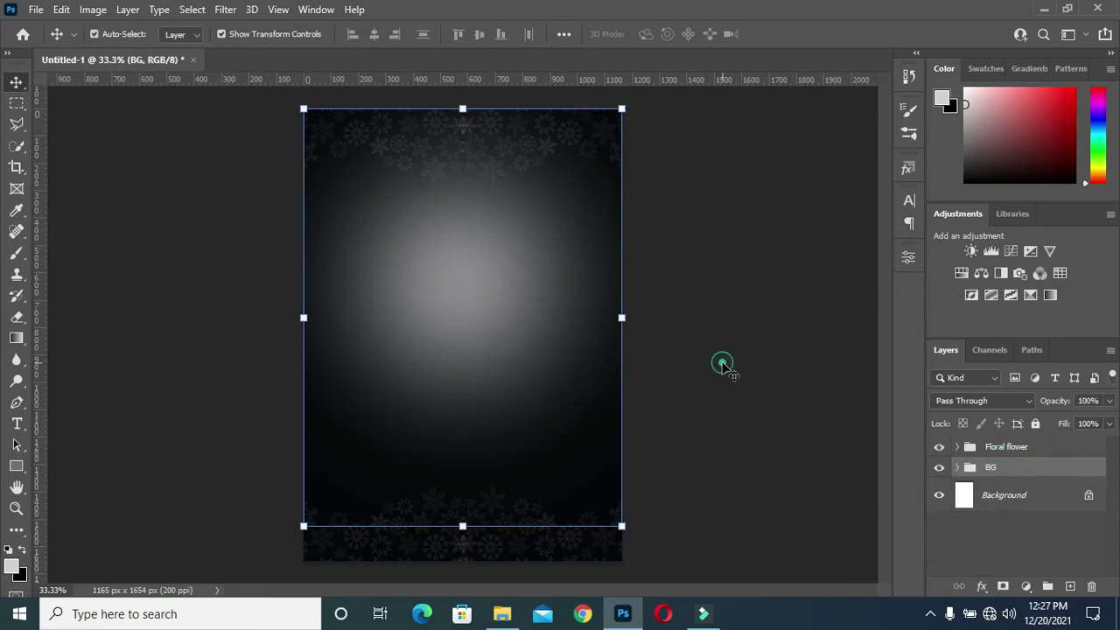
pyautogui.click(998, 447)
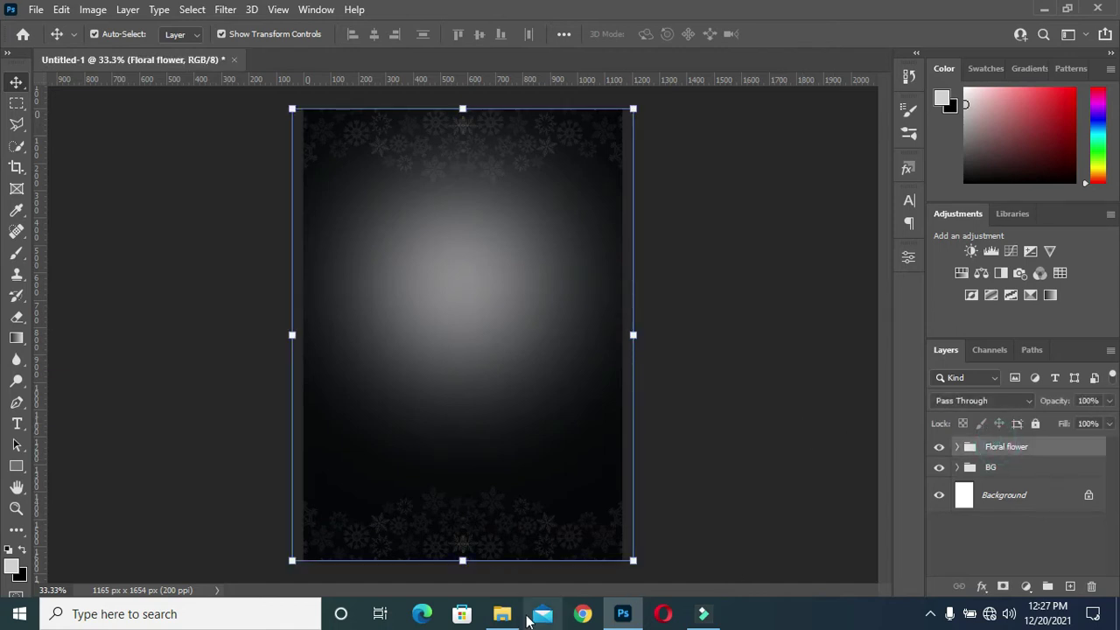
pyautogui.click(502, 614)
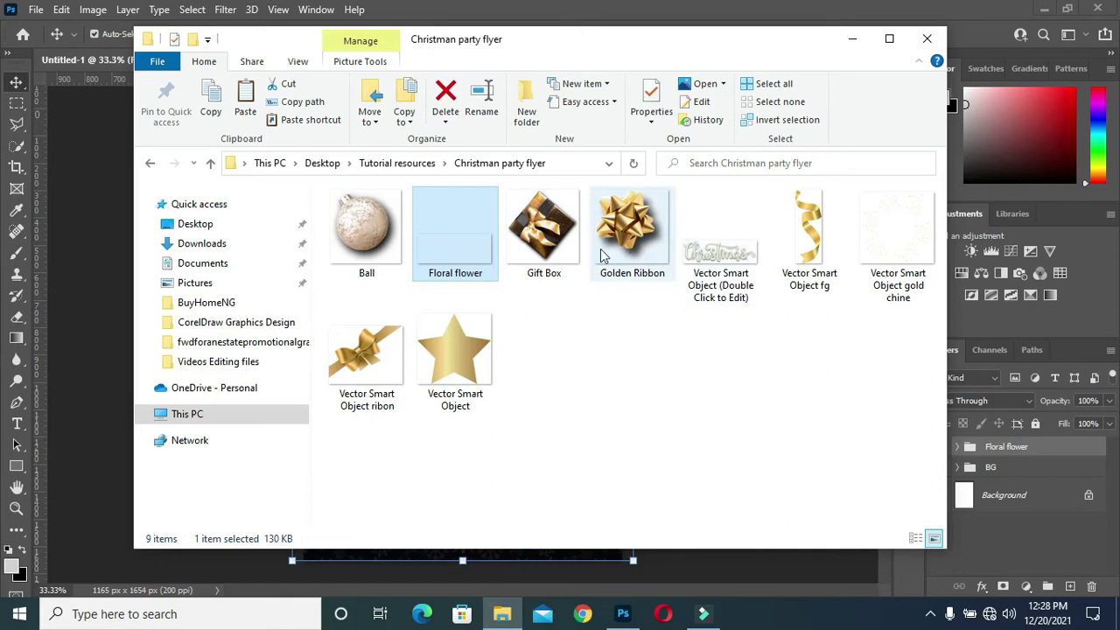
# Place the 'Vector Smart Object gold chine' sparkle graphic, nudged slightly up
pyautogui.click(895, 251)
pyautogui.moveTo(888, 252)
pyautogui.mouseDown()
pyautogui.moveTo(478, 298)
pyautogui.moveTo(462, 279)
pyautogui.moveTo(473, 282)
pyautogui.mouseUp()
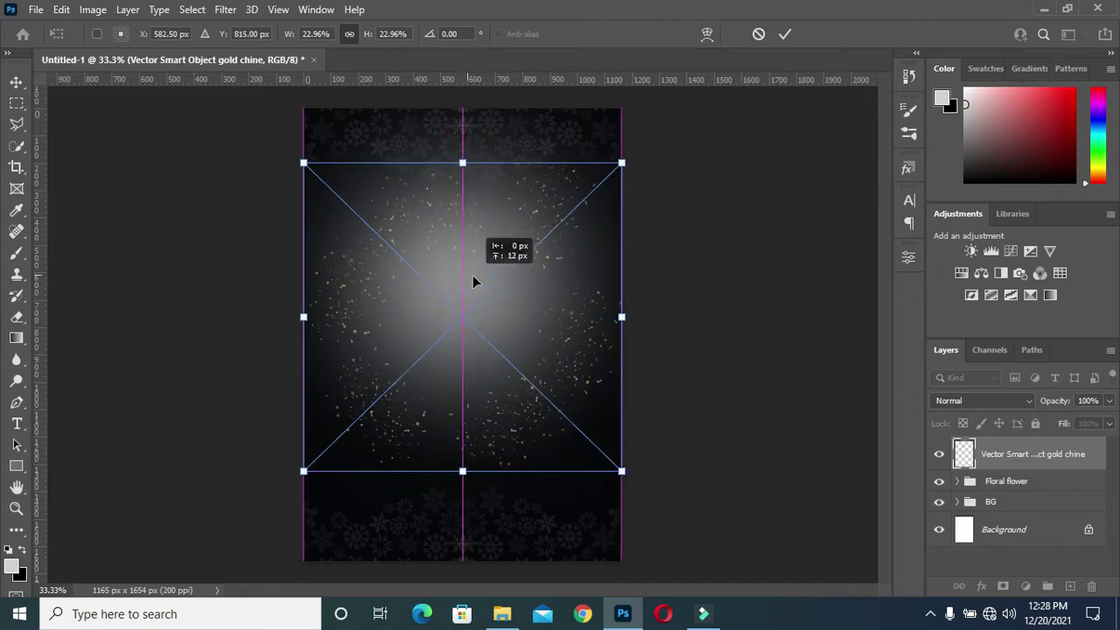
pyautogui.press('Up')
pyautogui.press('Up')
pyautogui.press('Up')
pyautogui.press('Up')
pyautogui.press('Up')
pyautogui.press('Up')
pyautogui.press('Up')
pyautogui.press('Up')
pyautogui.press('Up')
pyautogui.press('Up')
pyautogui.press('Up')
pyautogui.press('Up')
pyautogui.press('Up')
pyautogui.press('Up')
pyautogui.press('Up')
pyautogui.press('Up')
pyautogui.press('Up')
pyautogui.press('Up')
pyautogui.press('Up')
pyautogui.press('Up')
pyautogui.press('Up')
pyautogui.press('Up')
pyautogui.press('Up')
pyautogui.press('Up')
pyautogui.click(784, 35)
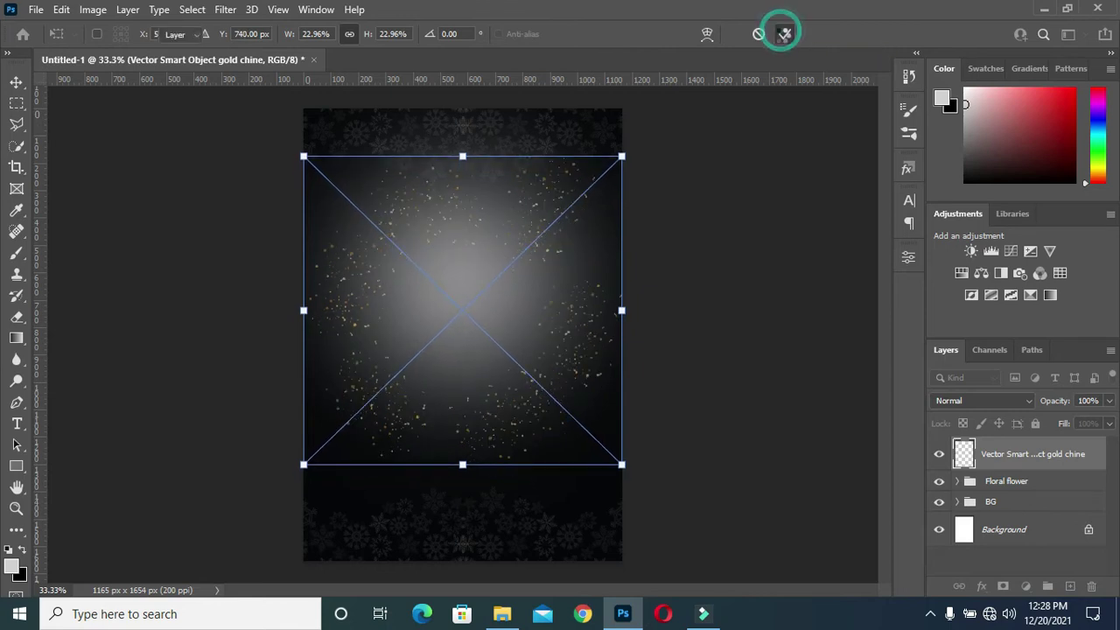
# Add the 'Vector Smart Object fg' curly ribbon, scaled to about 24.5% near centre
pyautogui.click(501, 614)
pyautogui.click(641, 244)
pyautogui.moveTo(808, 232)
pyautogui.mouseDown()
pyautogui.moveTo(623, 619)
pyautogui.moveTo(482, 370)
pyautogui.mouseUp()
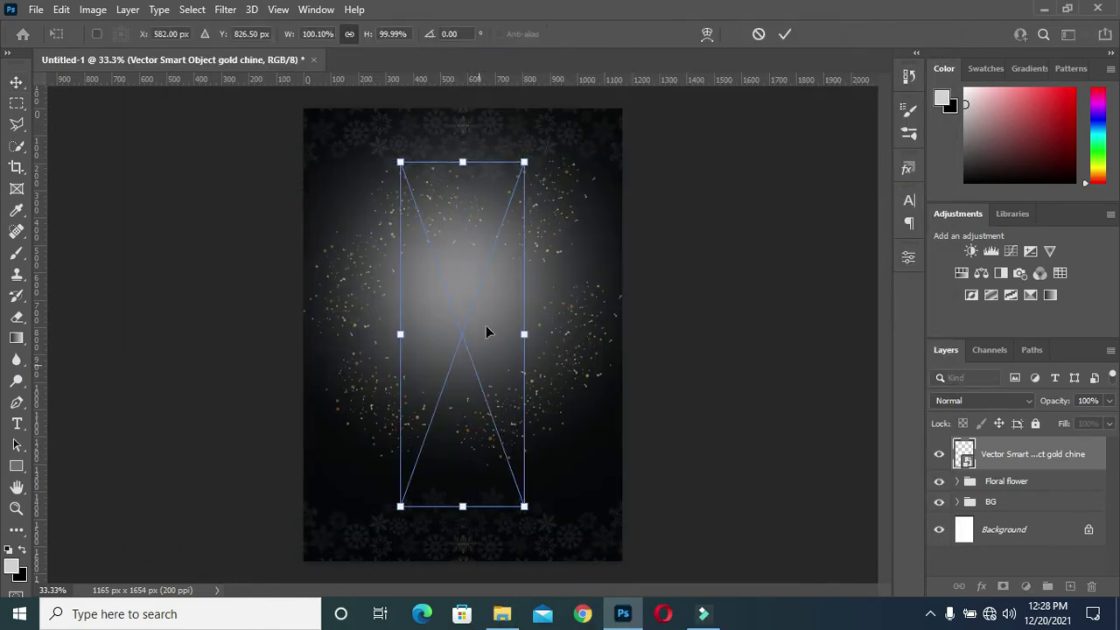
pyautogui.moveTo(523, 161)
pyautogui.mouseDown()
pyautogui.moveTo(430, 422)
pyautogui.moveTo(460, 324)
pyautogui.mouseUp()
# Place the Golden Ribbon bow, resized and moved up to the top middle
pyautogui.click(785, 34)
pyautogui.click(502, 614)
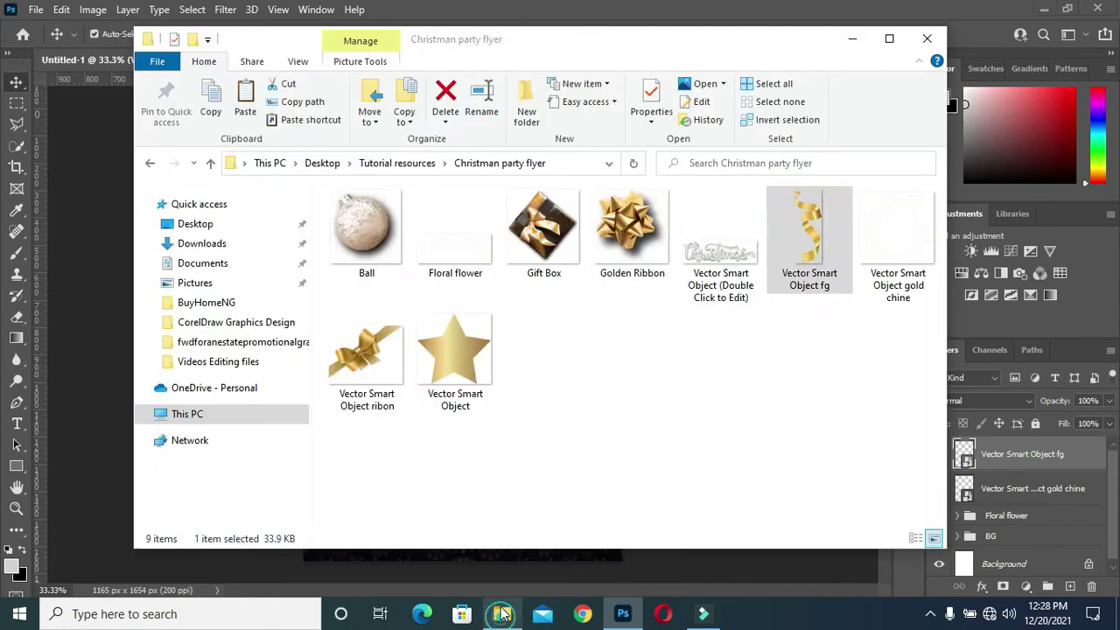
pyautogui.moveTo(630, 226); pyautogui.dragTo(626, 617)
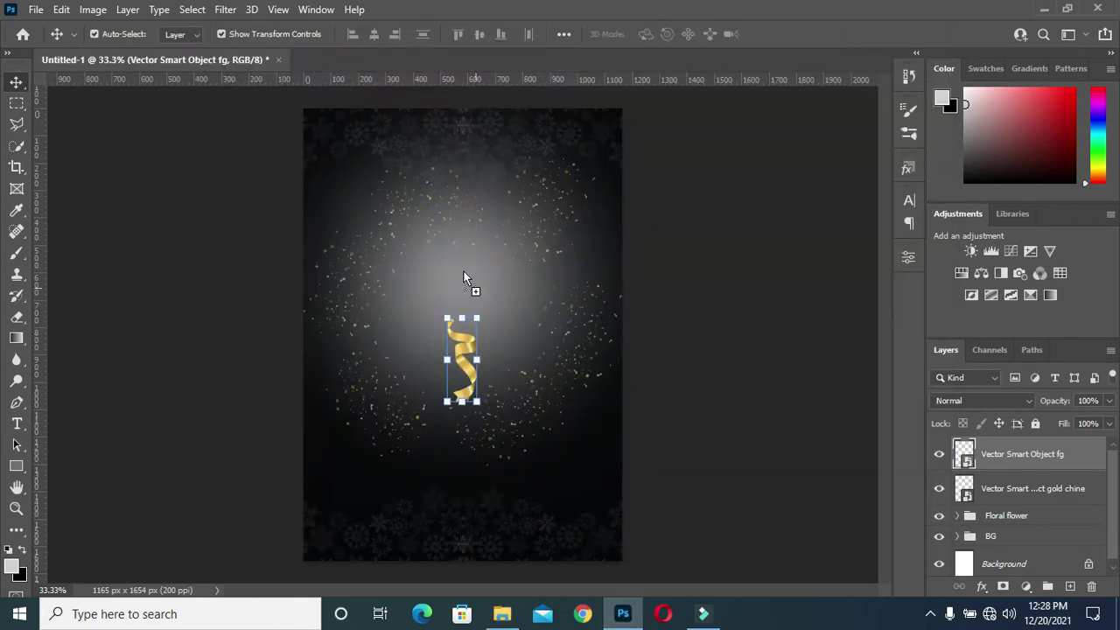
pyautogui.moveTo(626, 617); pyautogui.dragTo(532, 244)
pyautogui.moveTo(622, 492)
pyautogui.mouseDown()
pyautogui.moveTo(513, 375)
pyautogui.moveTo(563, 462)
pyautogui.mouseUp()
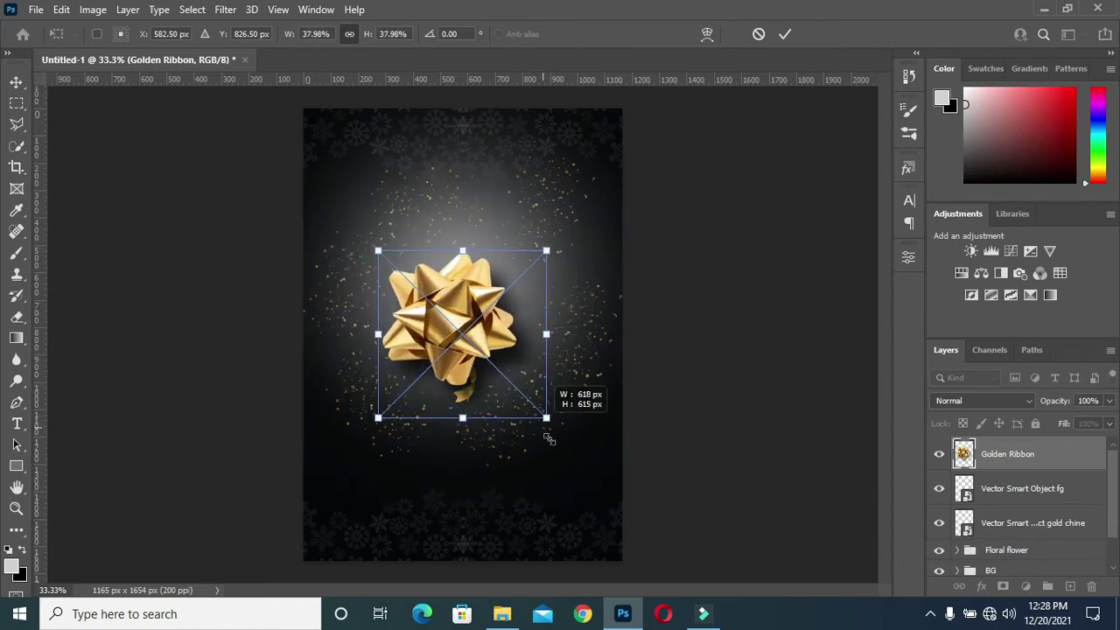
pyautogui.moveTo(436, 319); pyautogui.dragTo(448, 275)
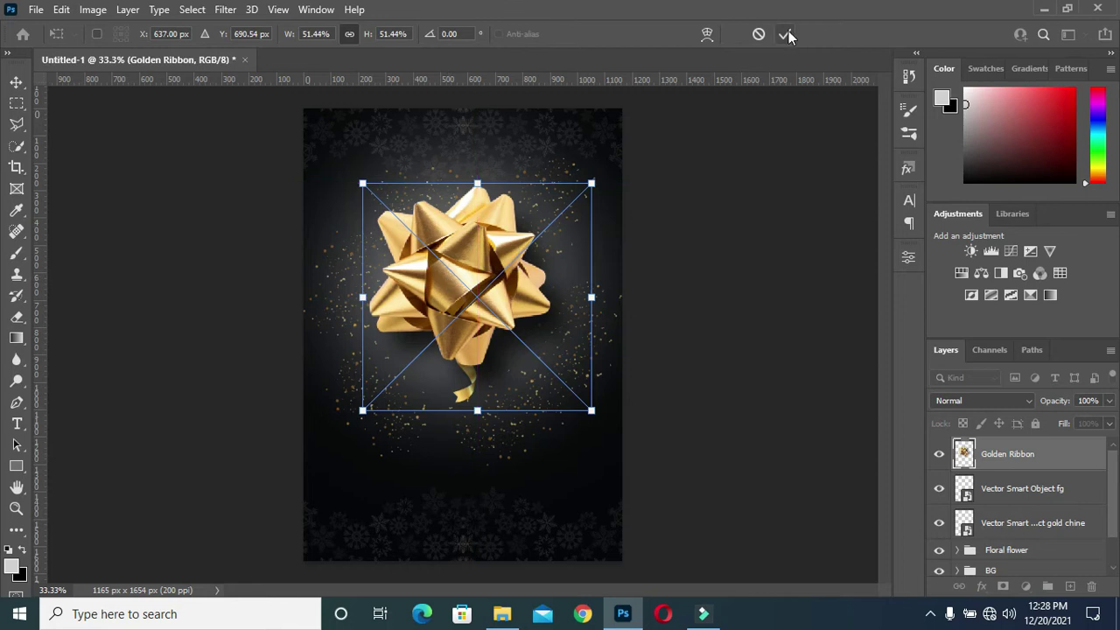
pyautogui.click(763, 295)
# Hang the curly ribbon beneath the bow and centre the bow horizontally on the canvas
pyautogui.moveTo(463, 400); pyautogui.dragTo(467, 436)
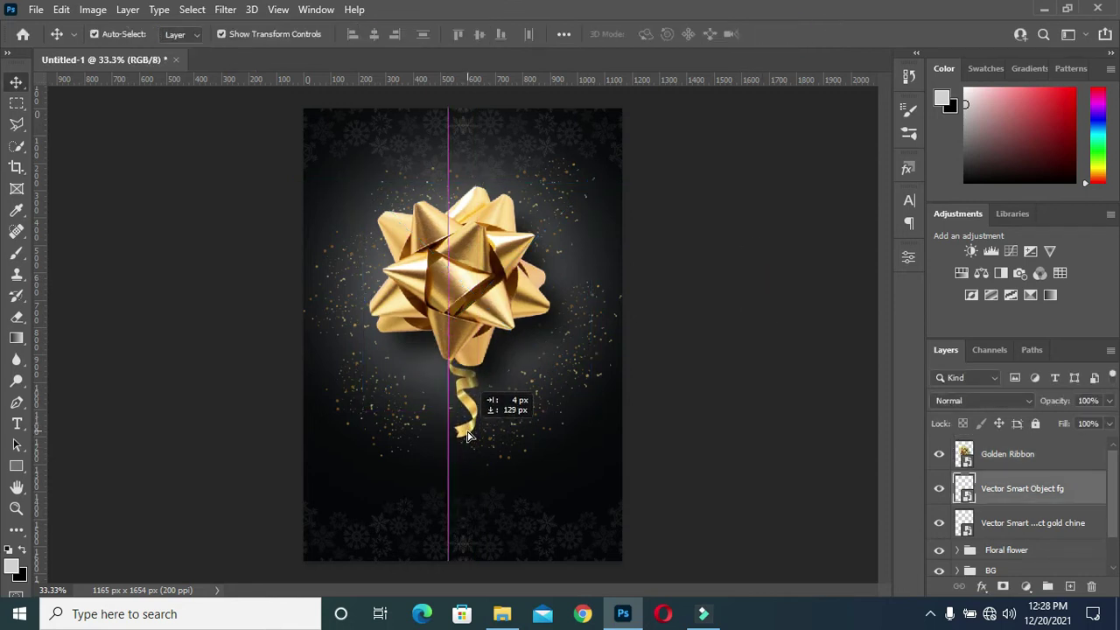
pyautogui.moveTo(461, 434); pyautogui.dragTo(462, 435)
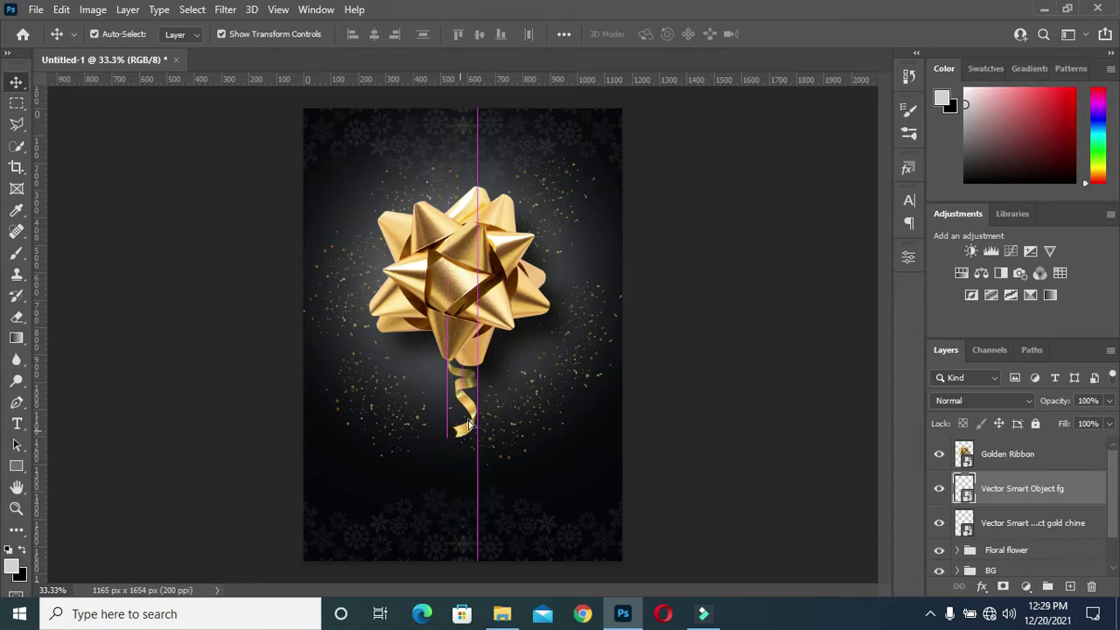
pyautogui.hotkey('ctrl', 'a')
pyautogui.click(94, 35)
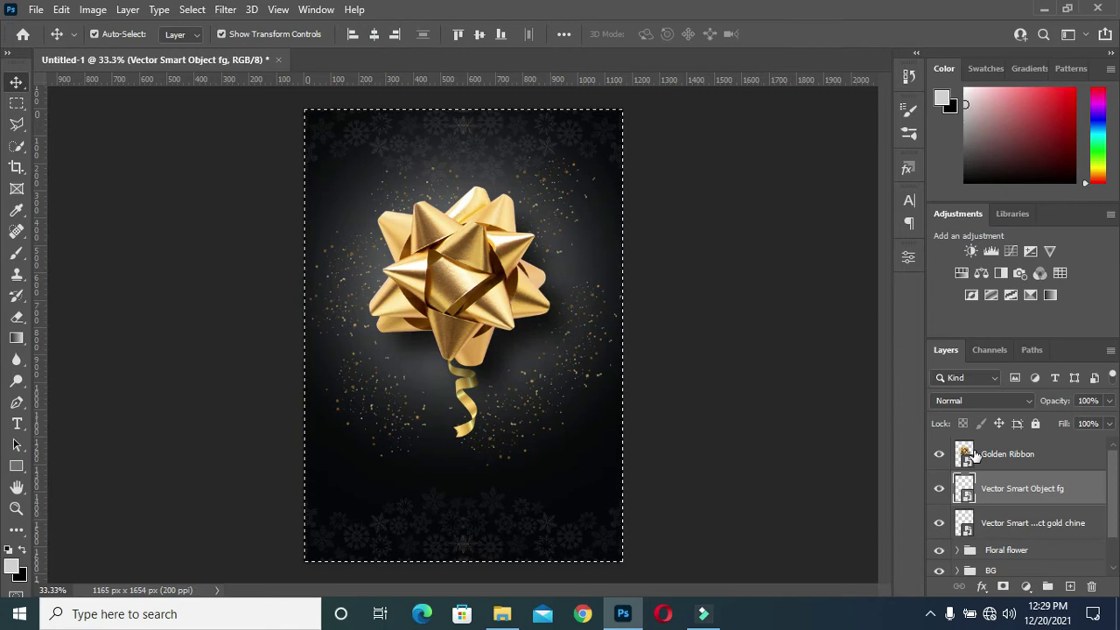
pyautogui.hotkey('alt', ']')
pyautogui.click(375, 34)
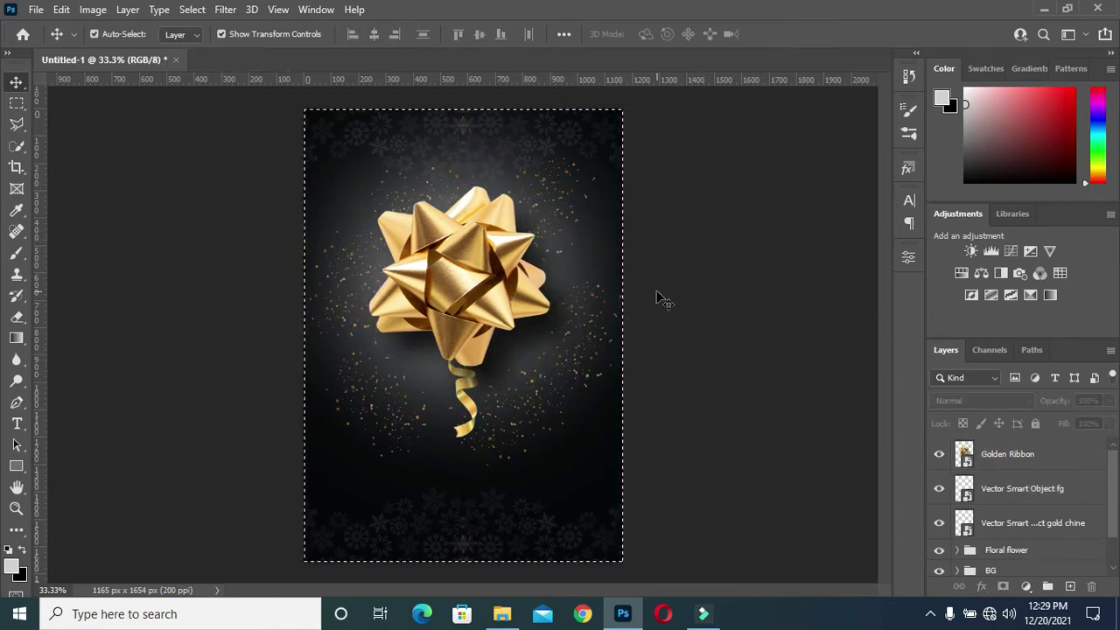
pyautogui.hotkey('ctrl', 'd')
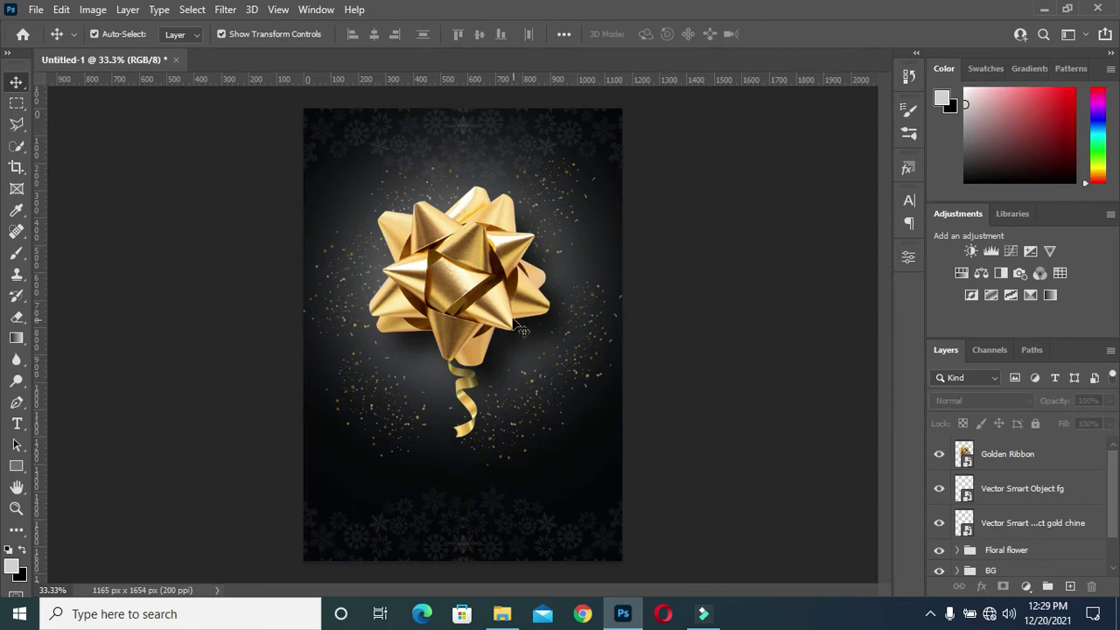
# Nudge the bow and curly ribbon together slightly downward
pyautogui.click(1029, 456)
pyautogui.keyDown('shift'); pyautogui.click(1015, 490); pyautogui.keyUp('shift')
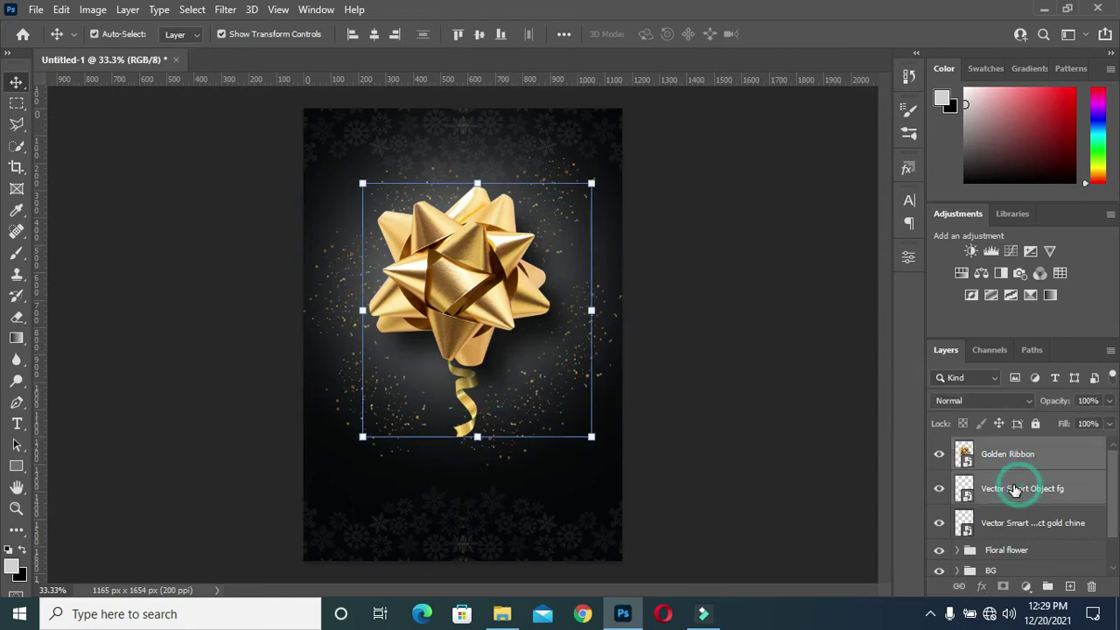
pyautogui.press('Down')
pyautogui.press('Down')
pyautogui.press('Down')
pyautogui.press('Down')
pyautogui.press('Down')
pyautogui.press('Down')
pyautogui.press('Down')
pyautogui.press('Down')
pyautogui.press('Down')
pyautogui.press('Down')
pyautogui.press('Down')
pyautogui.press('Down')
pyautogui.press('Down')
pyautogui.press('Down')
pyautogui.press('Down')
pyautogui.press('Down')
pyautogui.press('Down')
pyautogui.press('Down')
pyautogui.press('Down')
pyautogui.press('Down')
pyautogui.press('Down')
pyautogui.press('Down')
pyautogui.press('Down')
pyautogui.press('Down')
pyautogui.press('Down')
pyautogui.press('Down')
pyautogui.press('Down')
pyautogui.press('Down')
pyautogui.press('Down')
pyautogui.press('Down')
pyautogui.press('Down')
pyautogui.press('Down')
pyautogui.press('Down')
pyautogui.press('Down')
pyautogui.press('Down')
pyautogui.press('Down')
pyautogui.click(816, 425)
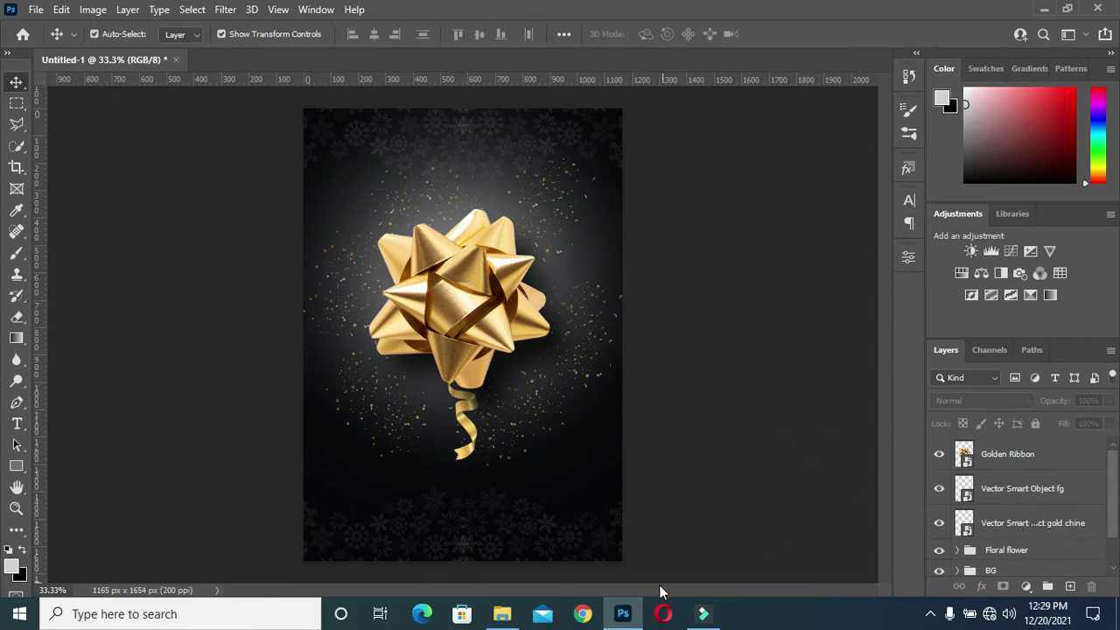
pyautogui.click(502, 614)
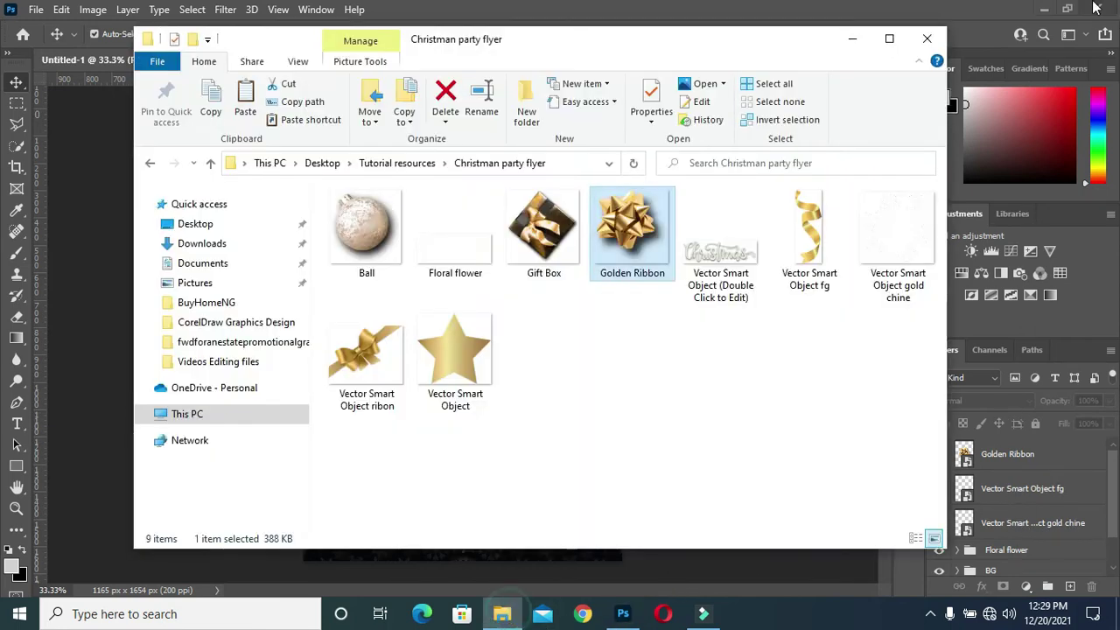
# Place the Gift Box on the flyer, shrunk toward the lower-left corner and tilted
pyautogui.click(549, 240)
pyautogui.moveTo(549, 240)
pyautogui.mouseDown()
pyautogui.moveTo(593, 451)
pyautogui.moveTo(365, 490)
pyautogui.mouseUp()
pyautogui.moveTo(400, 440); pyautogui.dragTo(400, 440)
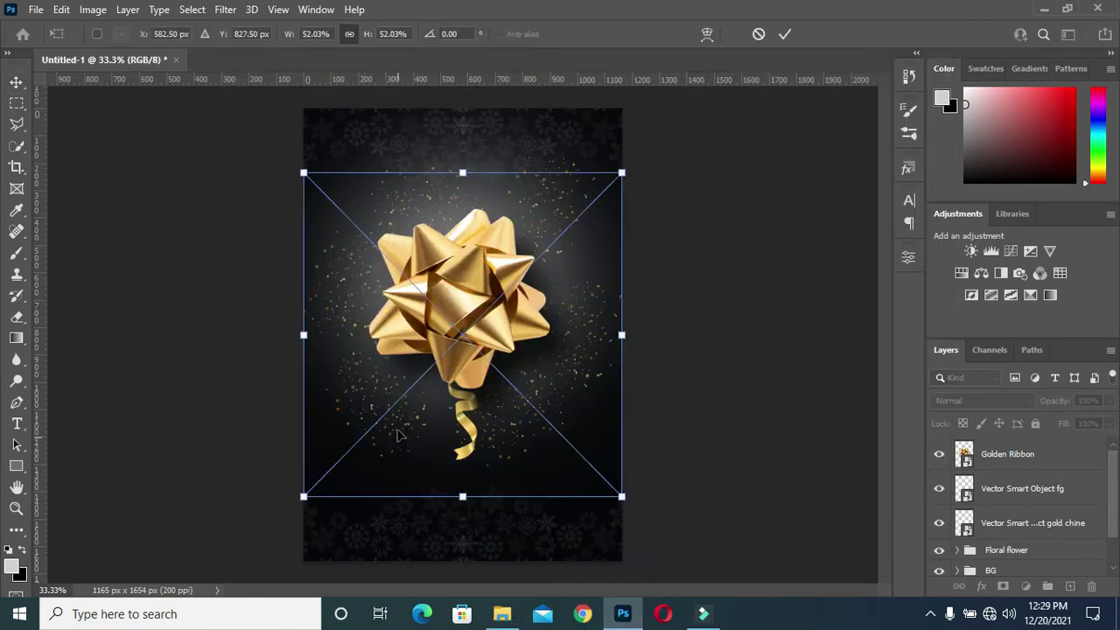
pyautogui.moveTo(622, 170)
pyautogui.mouseDown()
pyautogui.moveTo(417, 409)
pyautogui.moveTo(375, 421)
pyautogui.moveTo(378, 494)
pyautogui.moveTo(365, 492)
pyautogui.mouseUp()
pyautogui.moveTo(402, 444)
pyautogui.mouseDown()
pyautogui.moveTo(395, 573)
pyautogui.moveTo(361, 571)
pyautogui.mouseUp()
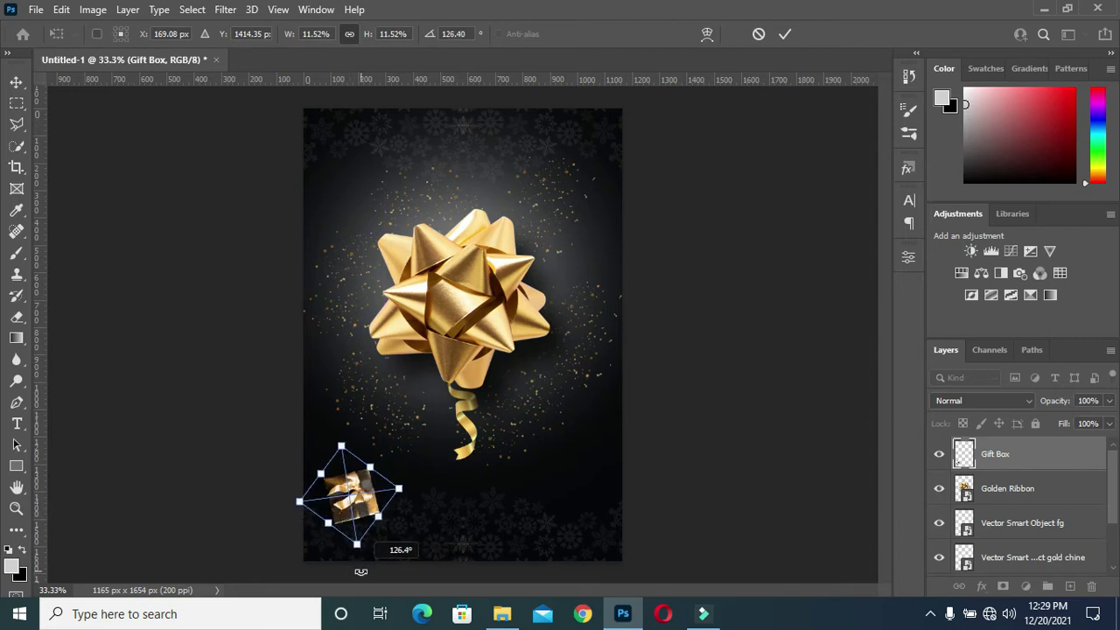
pyautogui.click(785, 34)
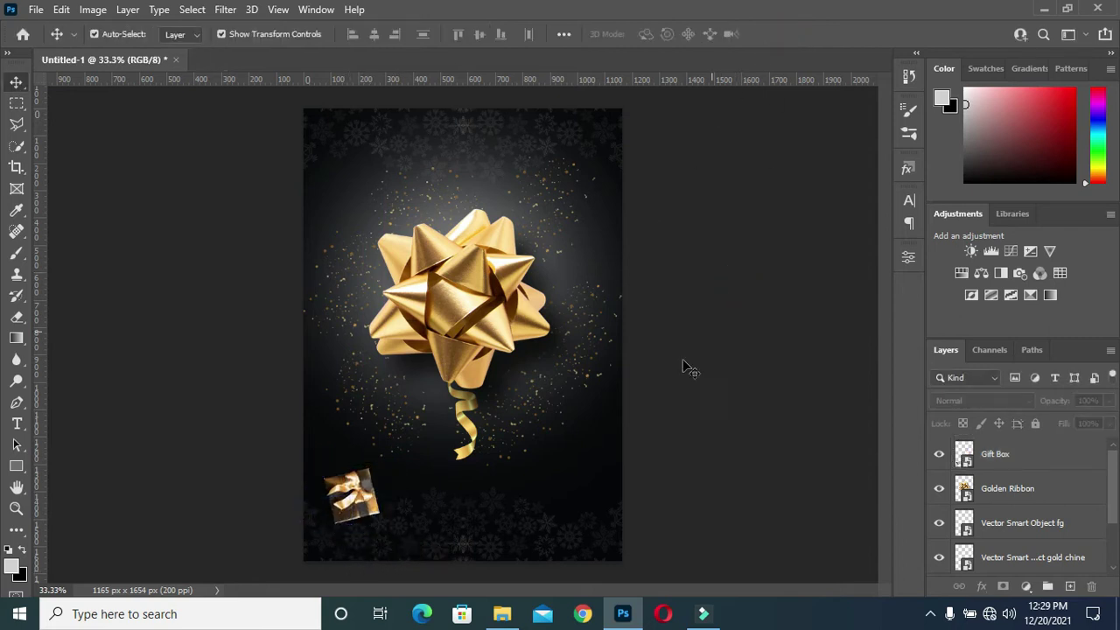
# Rotate the Gift Box to about 118 degrees, nudge it up, and reopen the assets folder
pyautogui.click(375, 512)
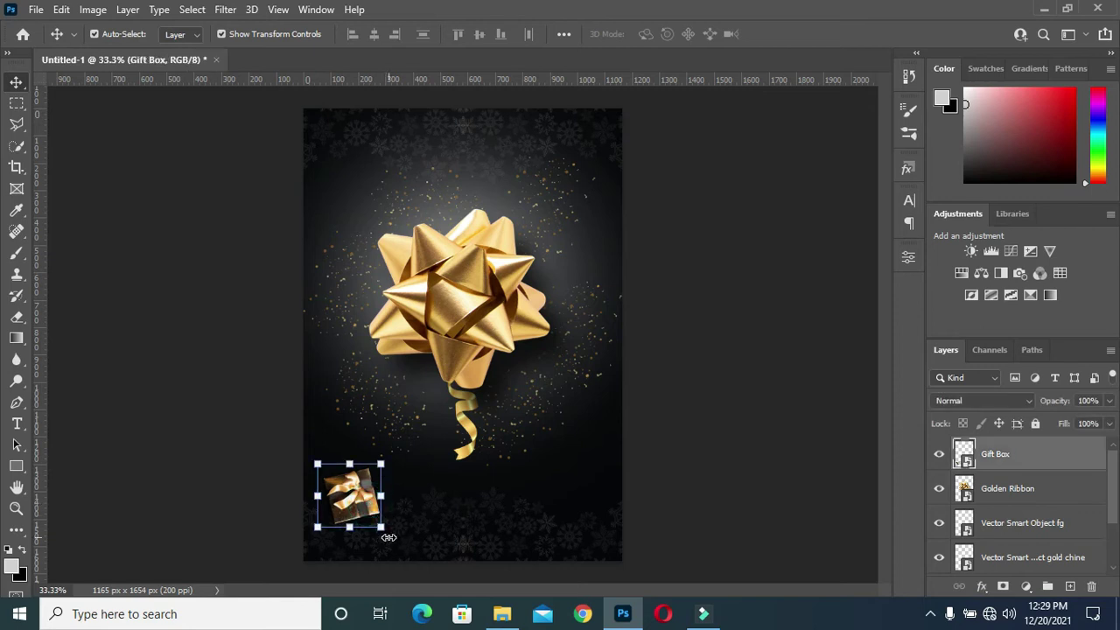
pyautogui.moveTo(397, 543); pyautogui.dragTo(405, 532)
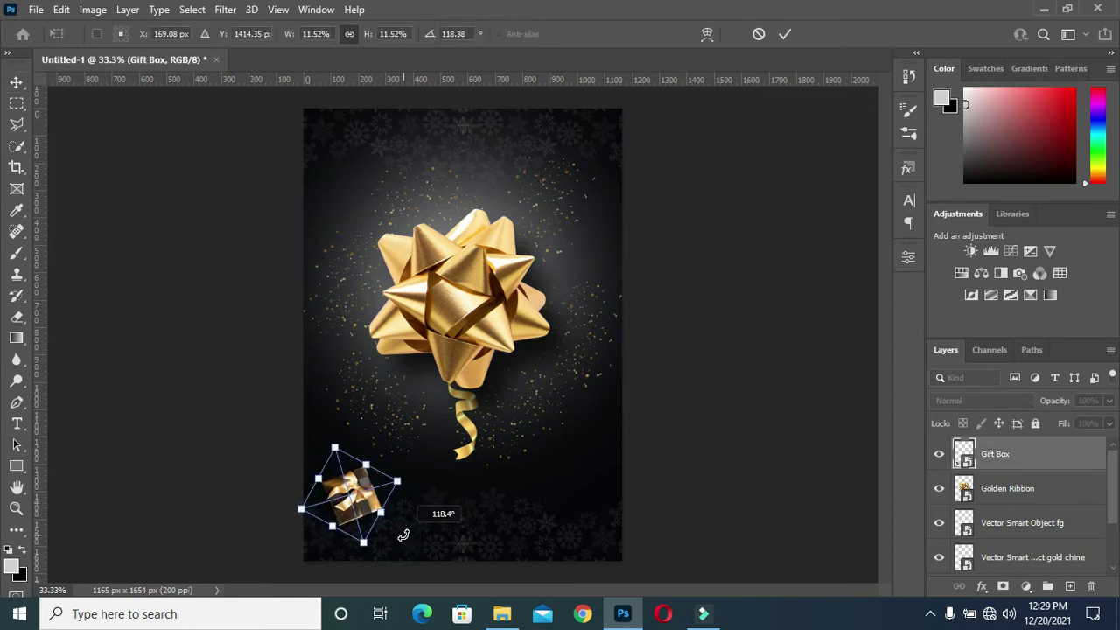
pyautogui.click(785, 34)
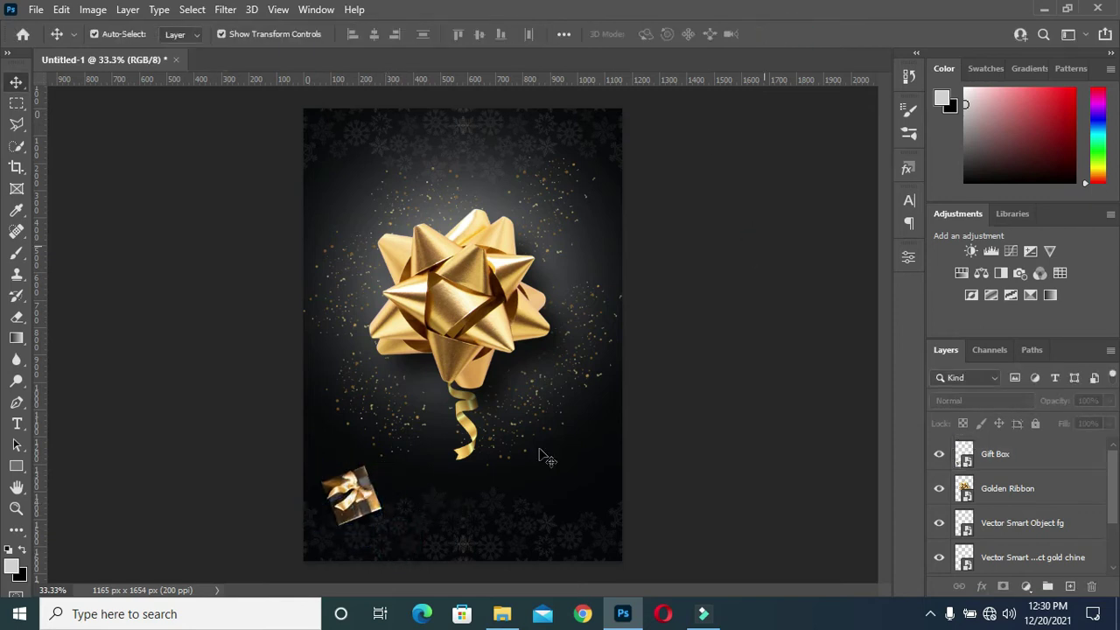
pyautogui.moveTo(369, 496); pyautogui.dragTo(372, 486)
pyautogui.click(675, 425)
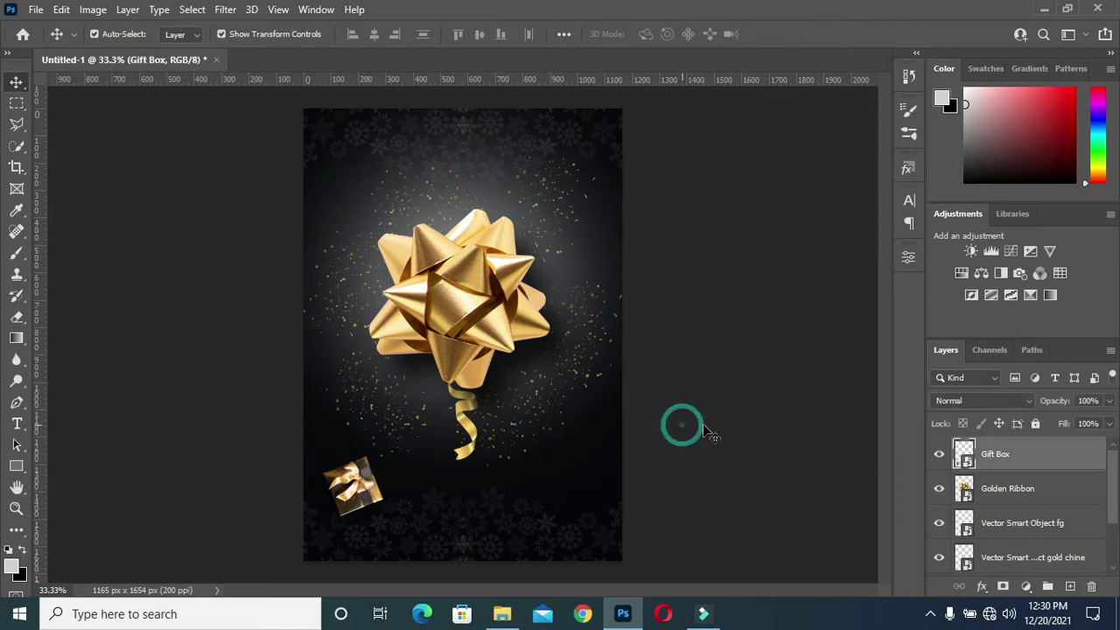
pyautogui.click(503, 615)
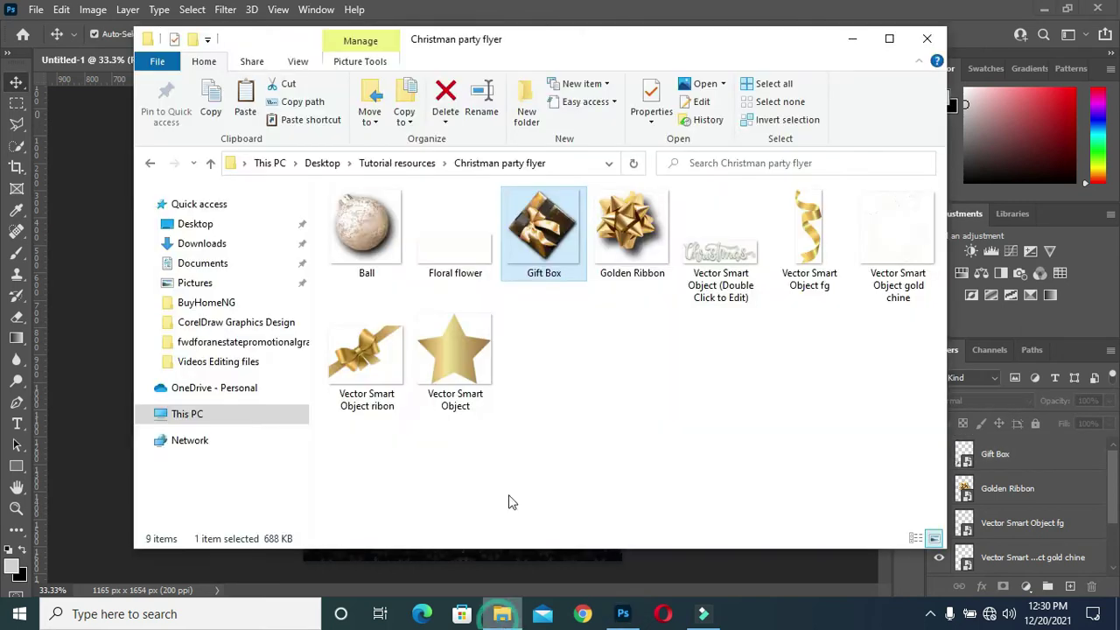
# Place the gold corner ribbon and shrink it into the flyer's top-left corner
pyautogui.click(471, 355)
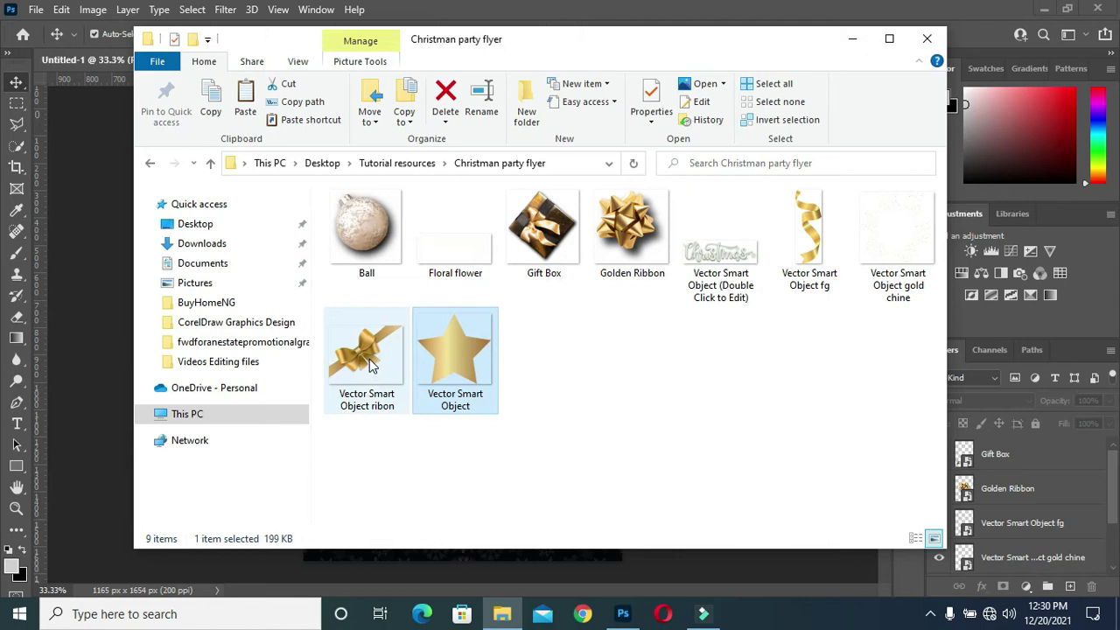
pyautogui.click(376, 359)
pyautogui.moveTo(350, 345)
pyautogui.mouseDown()
pyautogui.moveTo(621, 620)
pyautogui.moveTo(378, 136)
pyautogui.moveTo(354, 158)
pyautogui.mouseUp()
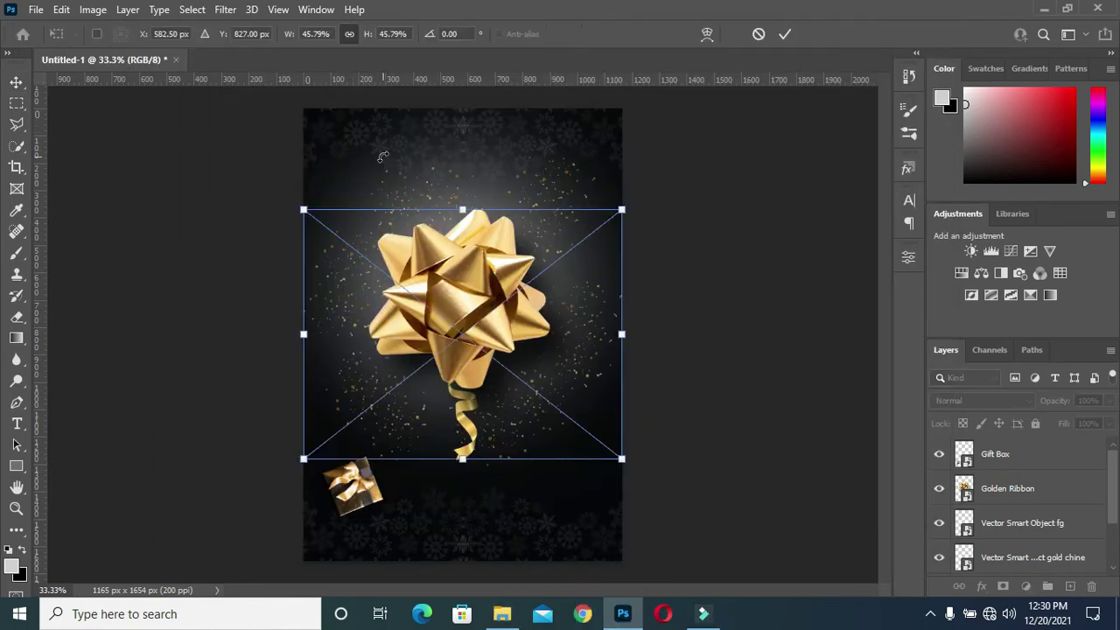
pyautogui.moveTo(472, 289)
pyautogui.mouseDown()
pyautogui.moveTo(439, 165)
pyautogui.moveTo(470, 139)
pyautogui.mouseUp()
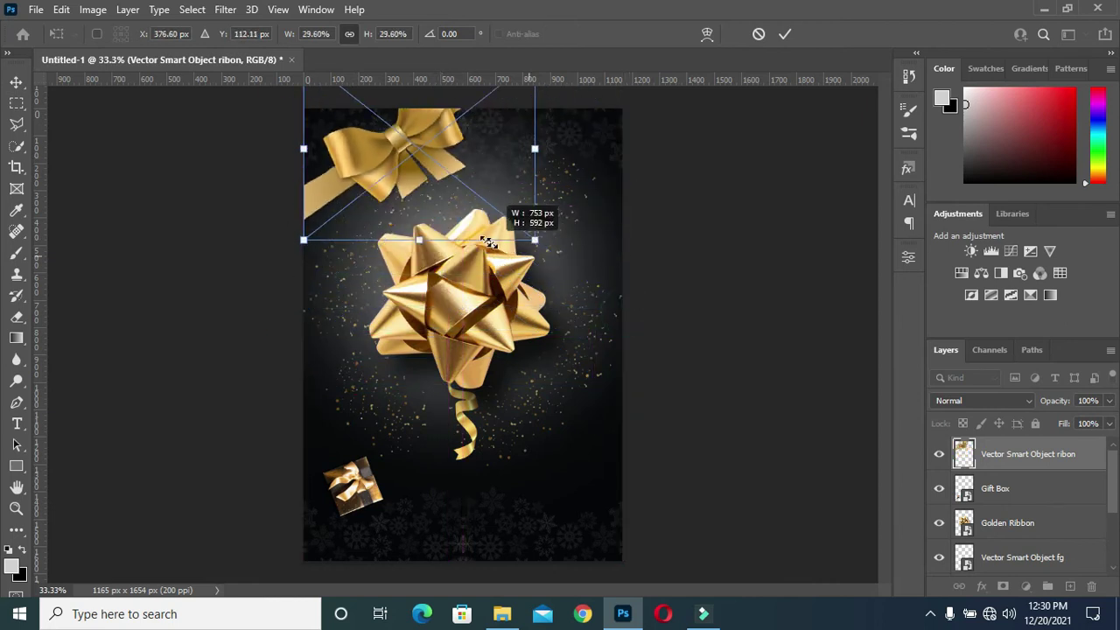
pyautogui.moveTo(622, 308); pyautogui.dragTo(438, 166)
pyautogui.moveTo(376, 127); pyautogui.dragTo(373, 222)
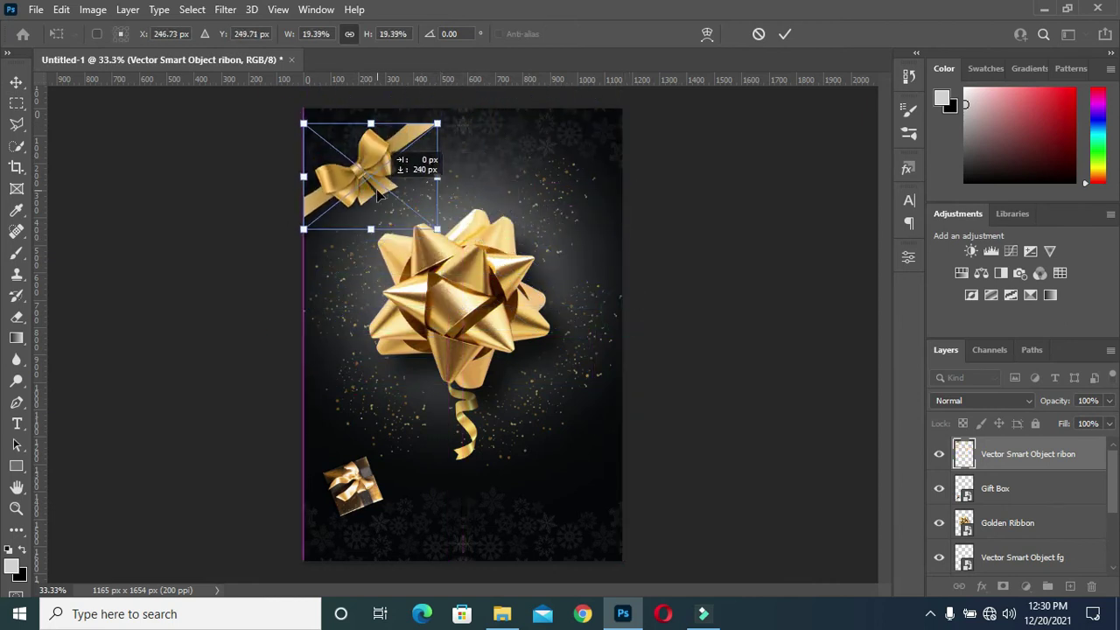
pyautogui.moveTo(436, 213); pyautogui.dragTo(413, 193)
pyautogui.click(783, 34)
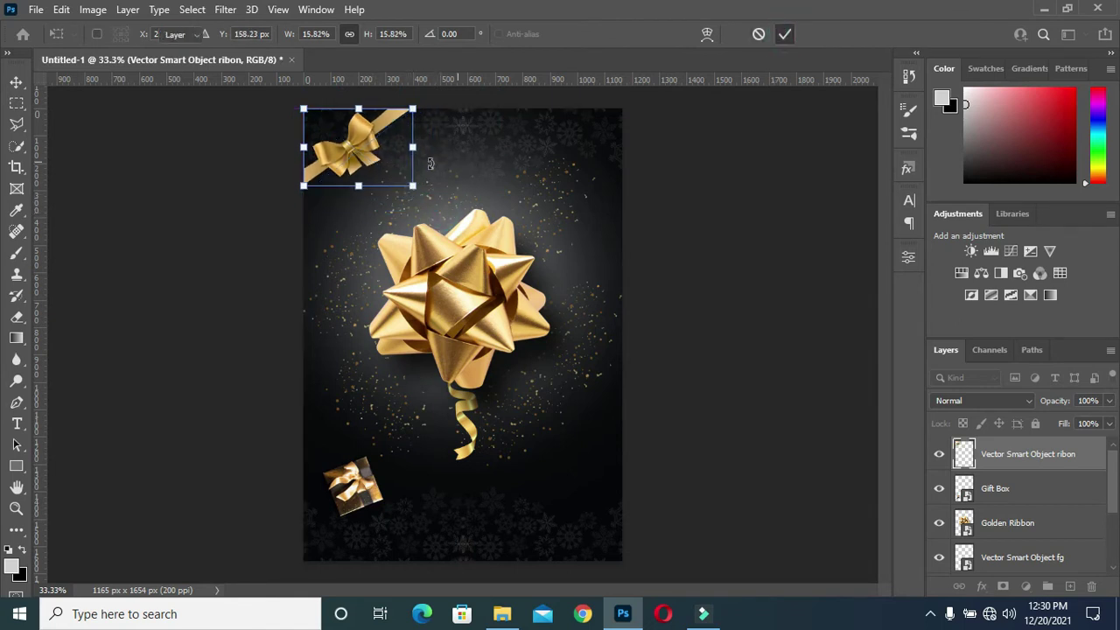
# Duplicate the ribbon into the bottom-right corner, flipped vertically and rotated about -72 degrees
pyautogui.hotkey('ctrl', 'j')
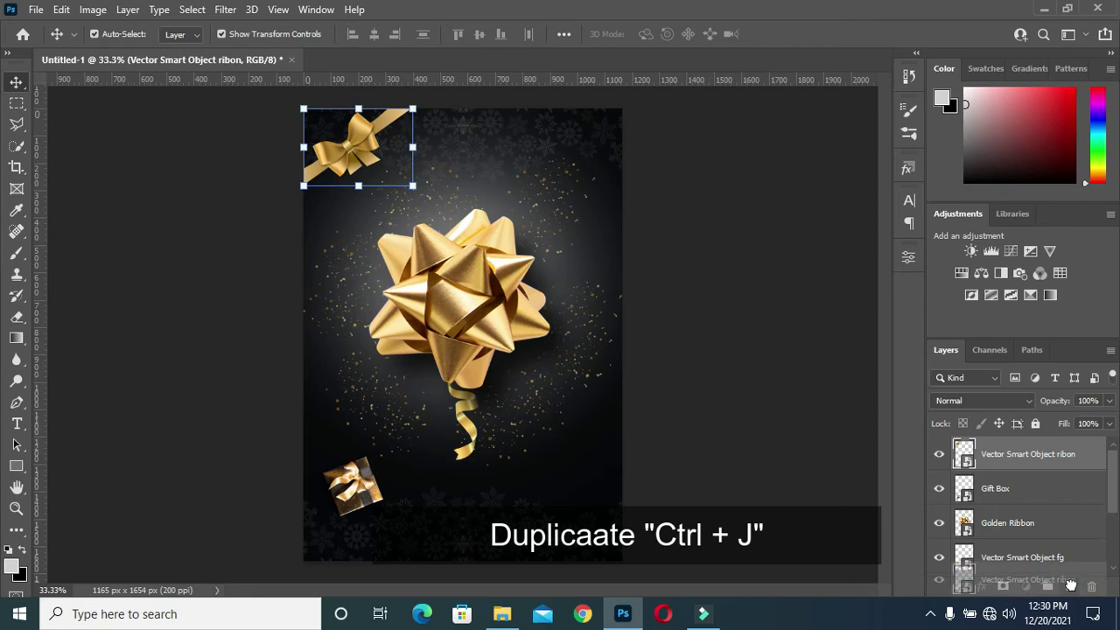
pyautogui.moveTo(344, 153); pyautogui.dragTo(564, 529)
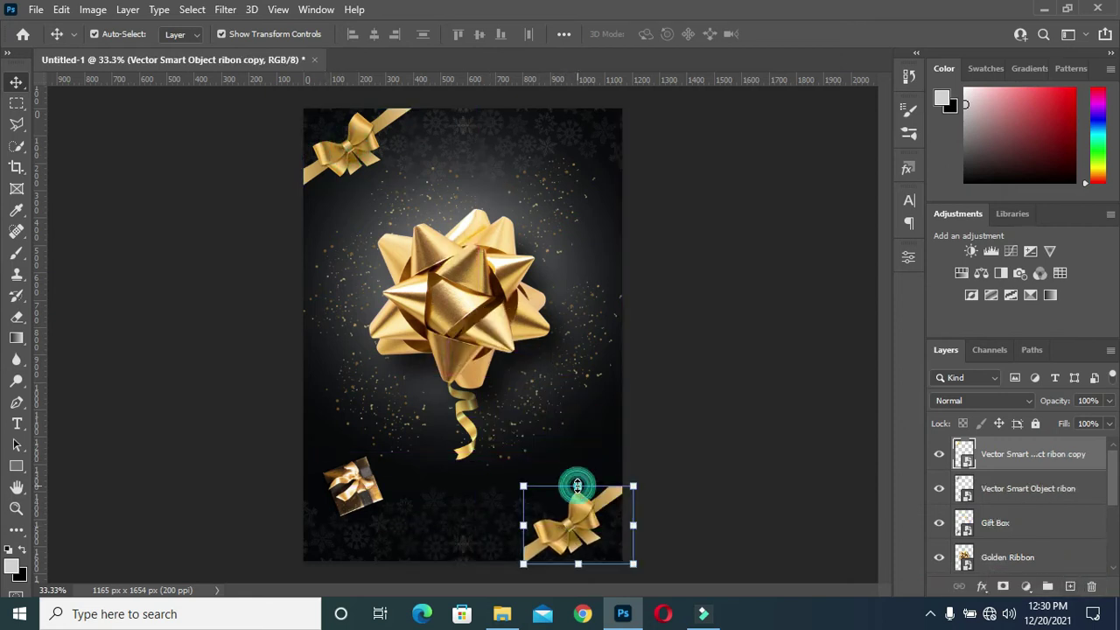
pyautogui.hotkey('ctrl', 't')
pyautogui.rightClick(576, 501)
pyautogui.click(597, 475)
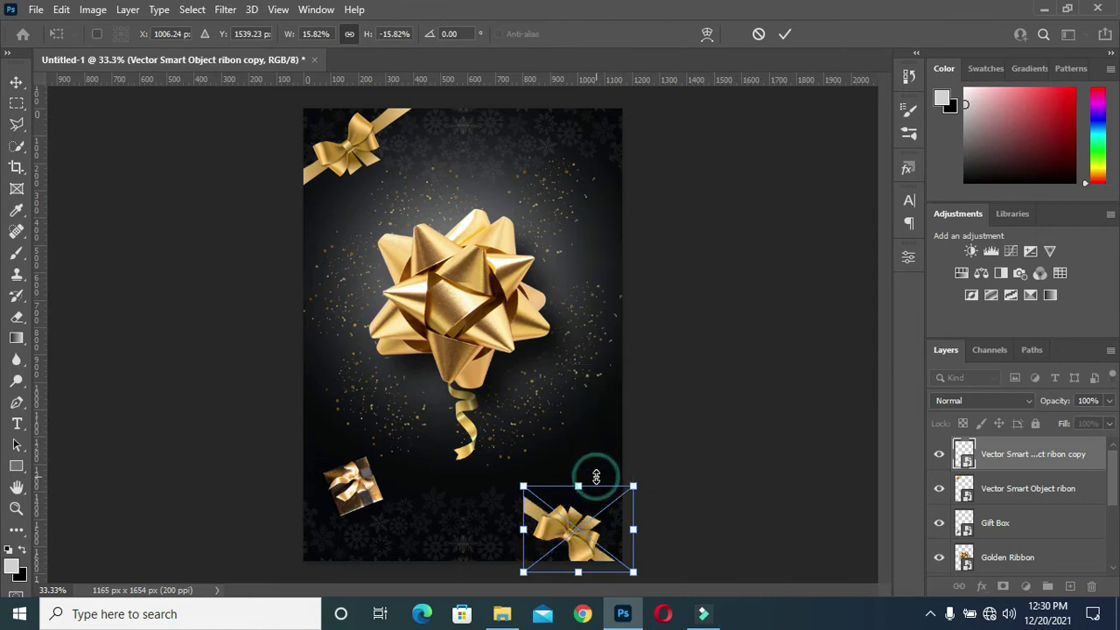
pyautogui.moveTo(644, 472); pyautogui.dragTo(539, 438)
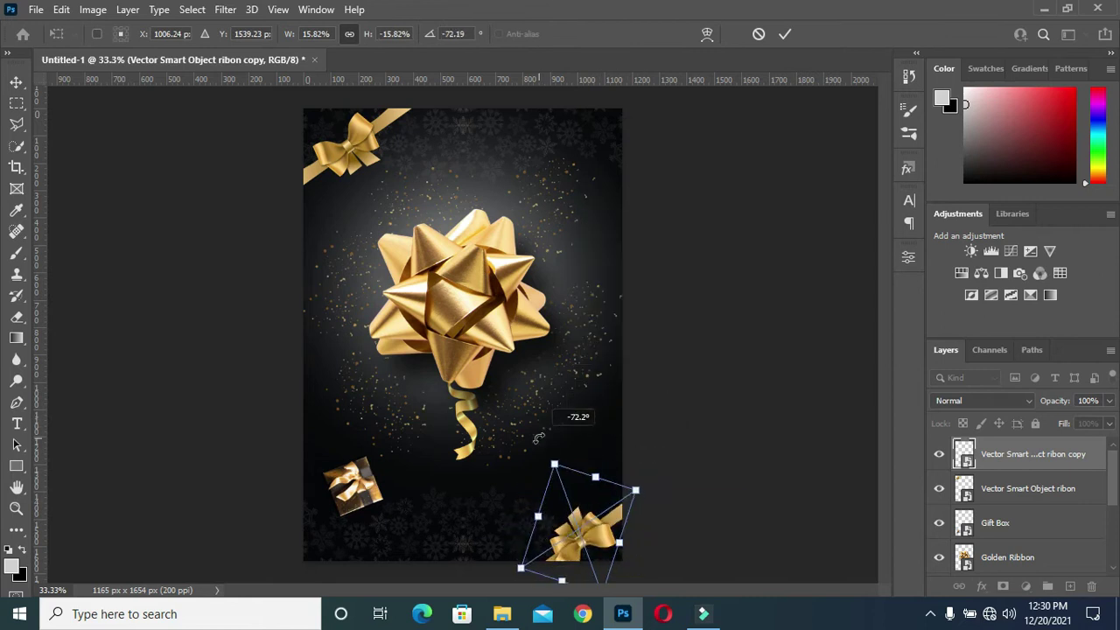
pyautogui.moveTo(597, 531); pyautogui.dragTo(596, 520)
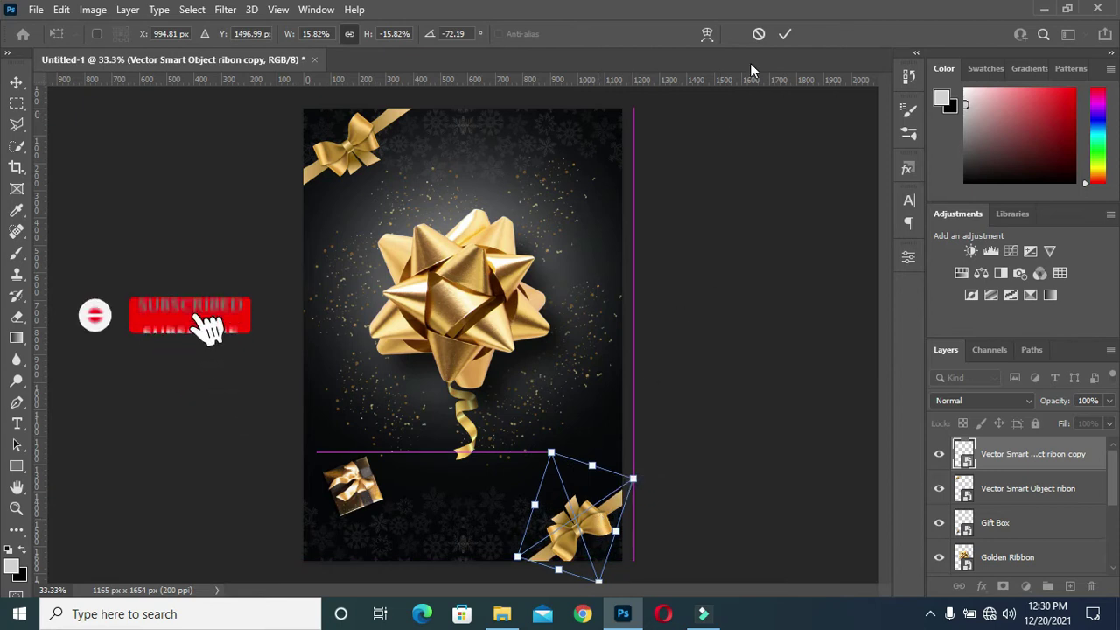
pyautogui.click(785, 33)
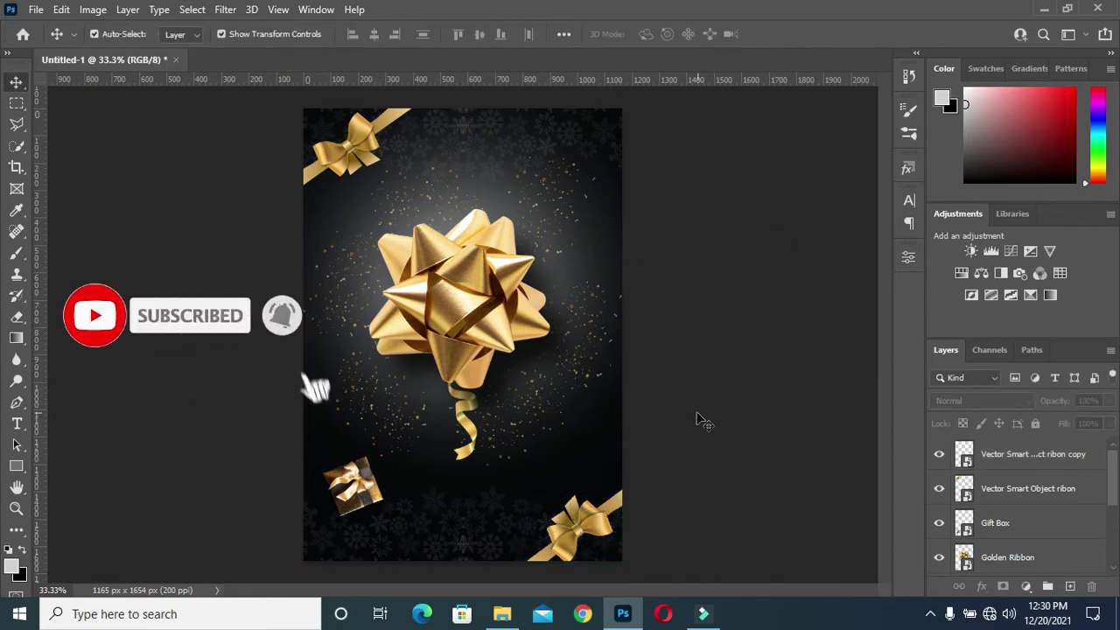
# Bring the gold star image from the assets folder onto the flyer
pyautogui.scroll(-1, 613, 350)
pyautogui.scroll(1, 525, 420)
pyautogui.scroll(-1, 525, 420)
pyautogui.scroll(1, 586, 349)
pyautogui.scroll(1, 525, 324)
pyautogui.scroll(-1, 514, 394)
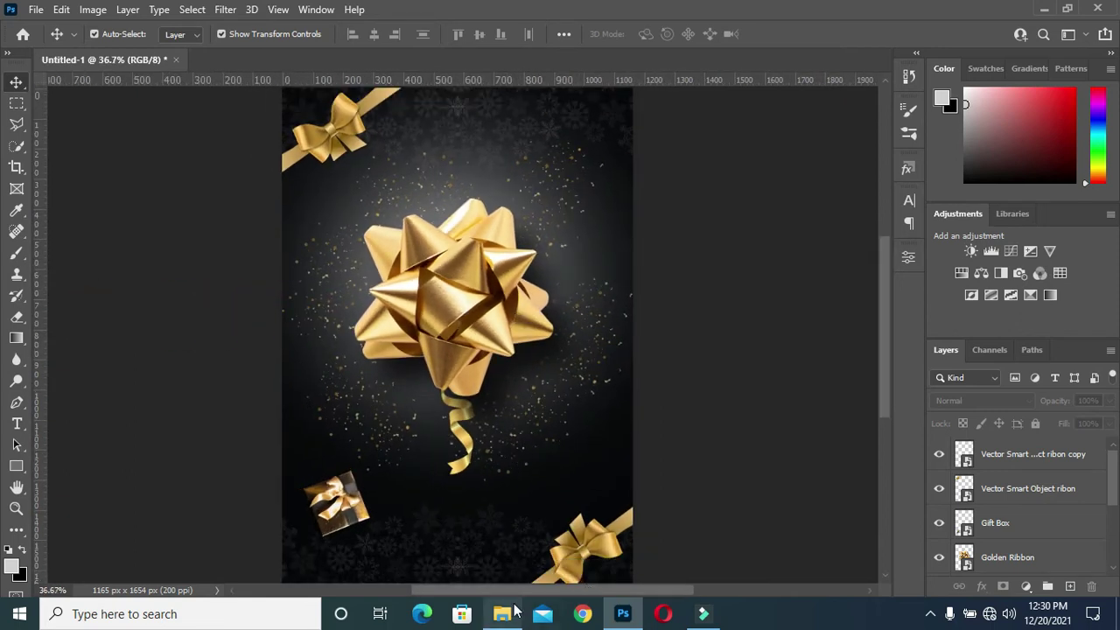
pyautogui.click(515, 611)
pyautogui.click(466, 365)
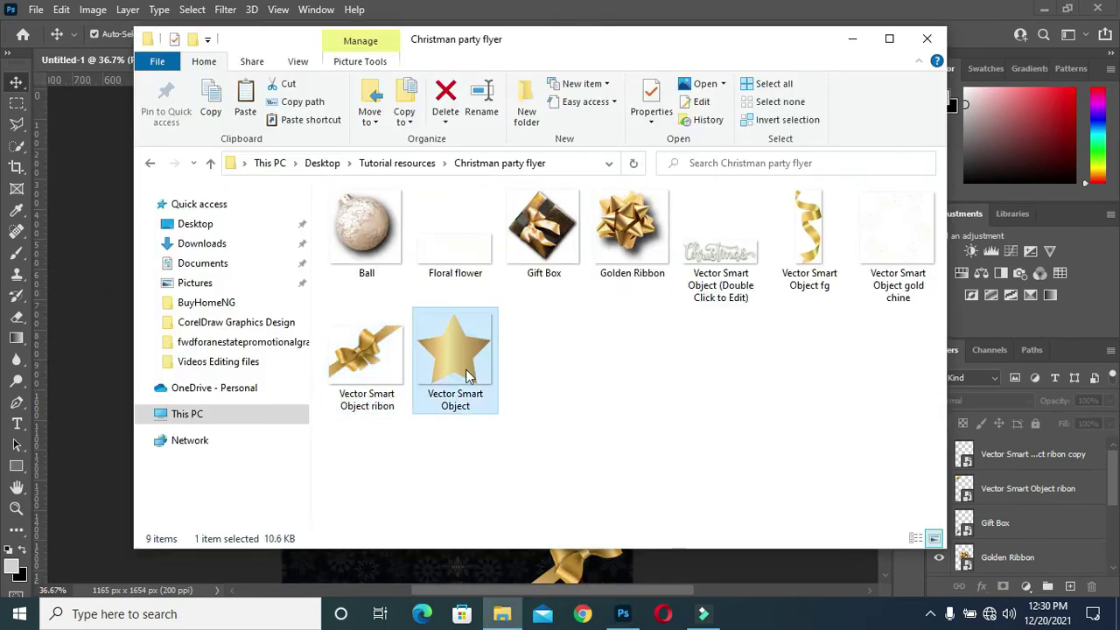
pyautogui.moveTo(461, 371)
pyautogui.mouseDown()
pyautogui.moveTo(604, 311)
pyautogui.moveTo(630, 288)
pyautogui.mouseUp()
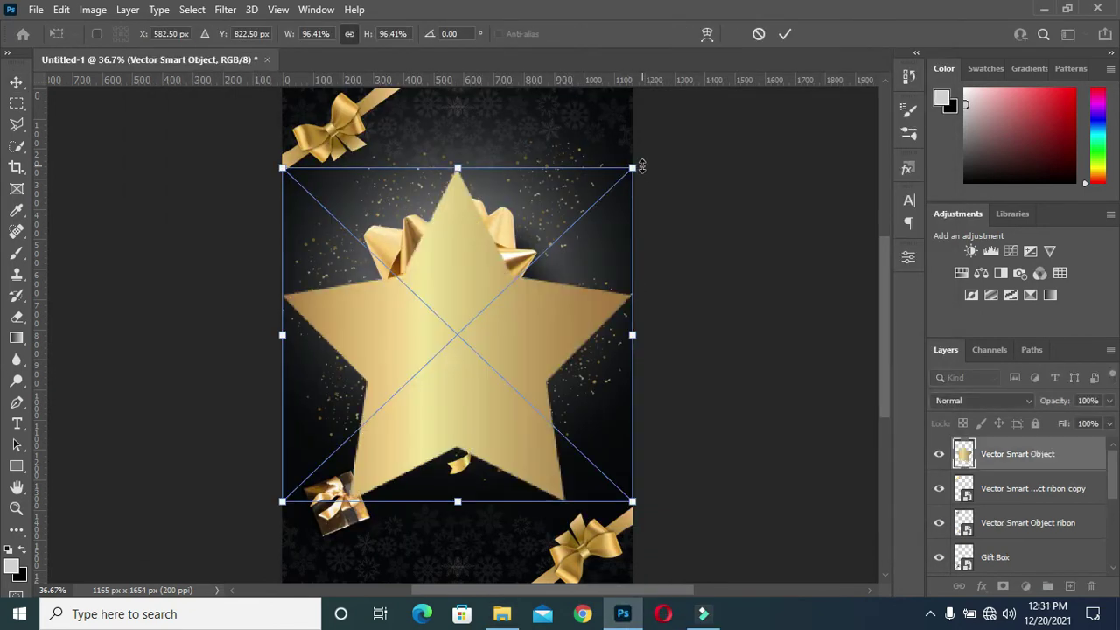
# Shrink the placed gold star and set it in the flyer's upper right
pyautogui.moveTo(634, 164); pyautogui.dragTo(357, 430)
pyautogui.moveTo(326, 475)
pyautogui.mouseDown()
pyautogui.moveTo(565, 234)
pyautogui.moveTo(576, 140)
pyautogui.mouseUp()
pyautogui.moveTo(607, 99)
pyautogui.mouseDown()
pyautogui.moveTo(579, 149)
pyautogui.moveTo(568, 143)
pyautogui.mouseUp()
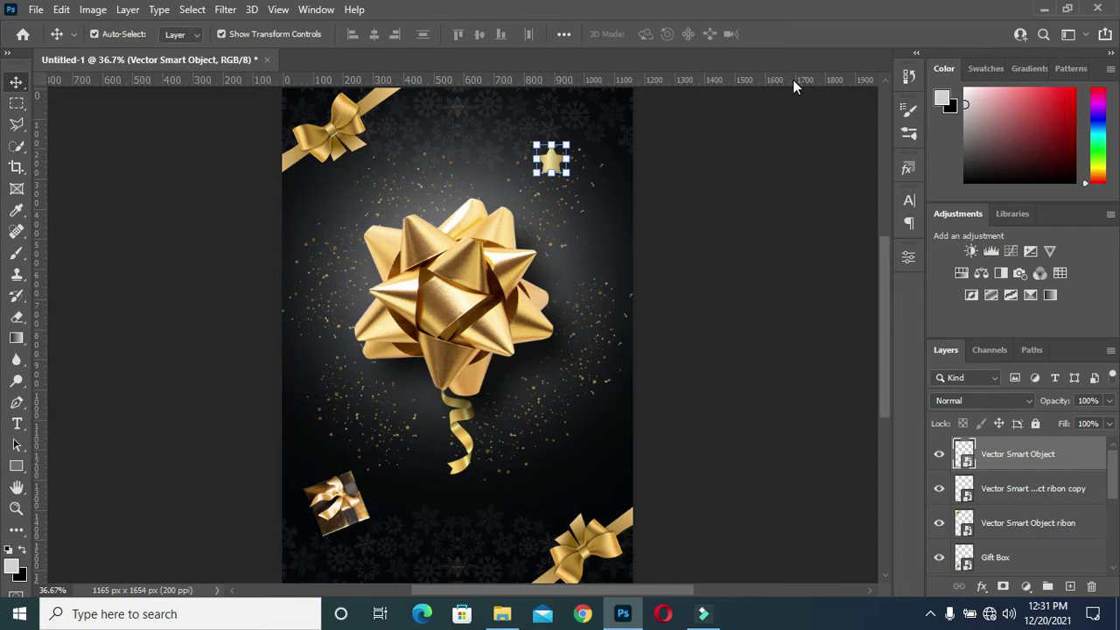
pyautogui.hotkey('ctrl', 'j')
# Add smaller star copies to the left of the bow and toward the lower right
pyautogui.moveTo(553, 166); pyautogui.dragTo(321, 238)
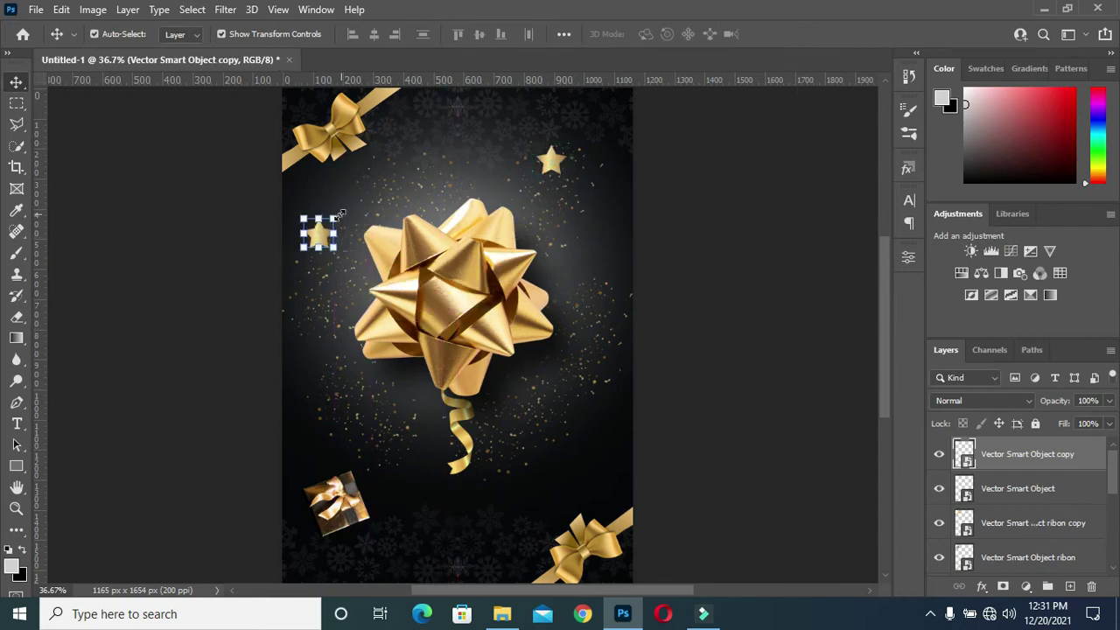
pyautogui.moveTo(338, 218); pyautogui.dragTo(332, 226)
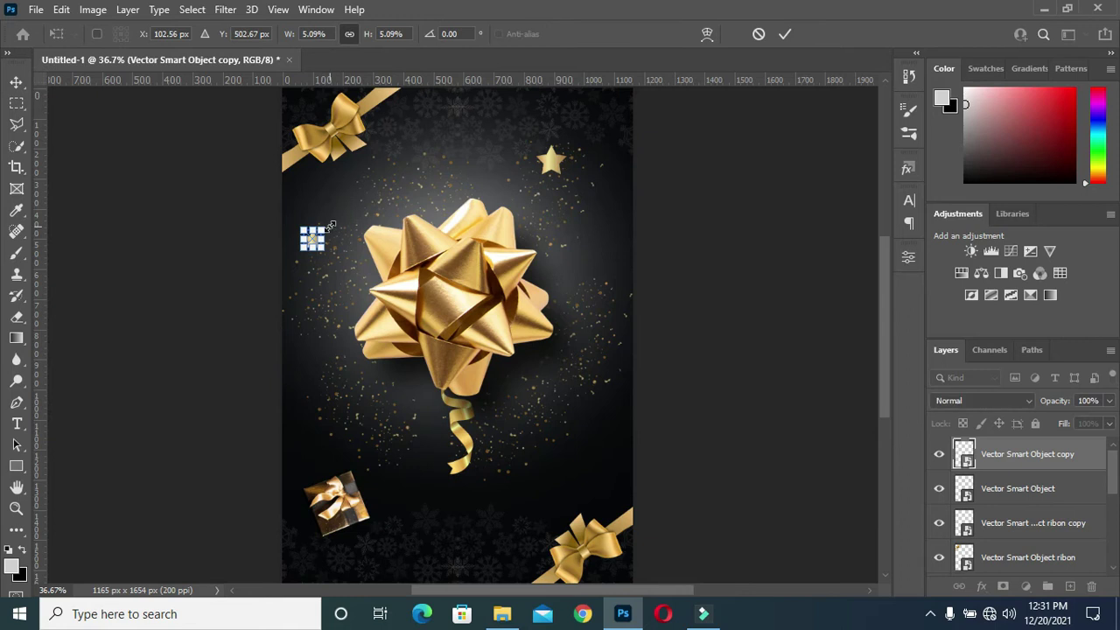
pyautogui.press('Return')
pyautogui.hotkey('ctrl', 'j')
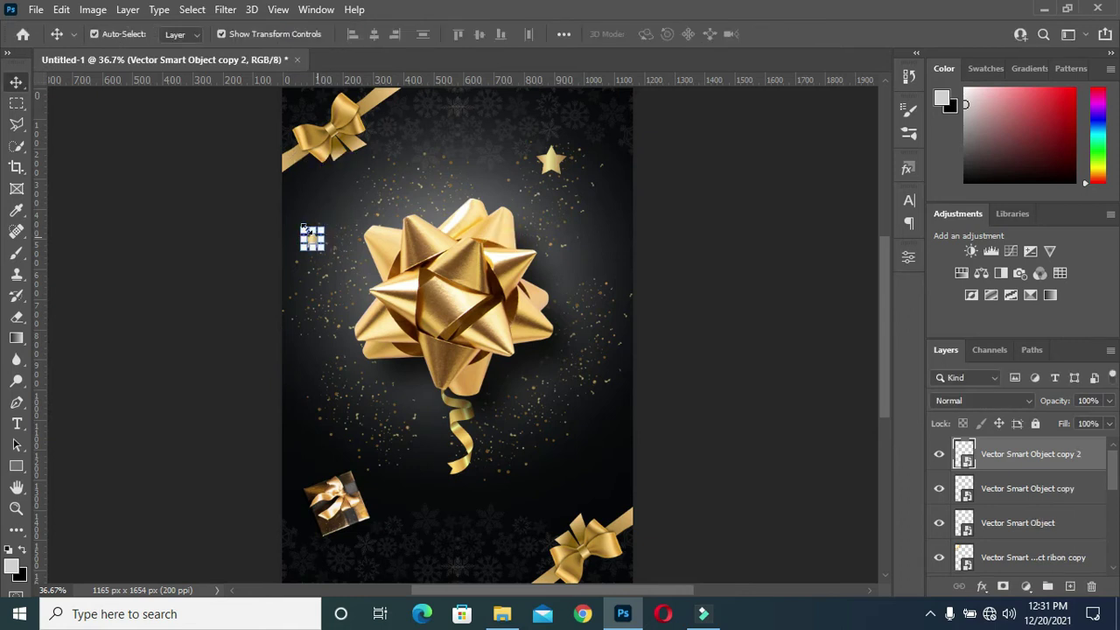
pyautogui.click(756, 322)
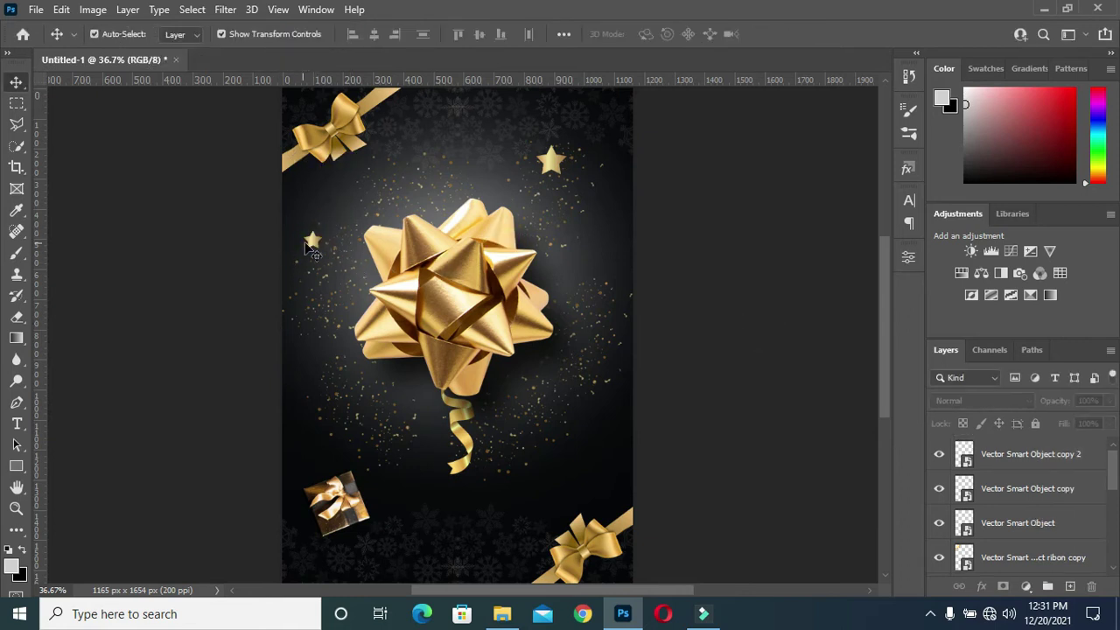
pyautogui.moveTo(313, 247); pyautogui.dragTo(575, 454)
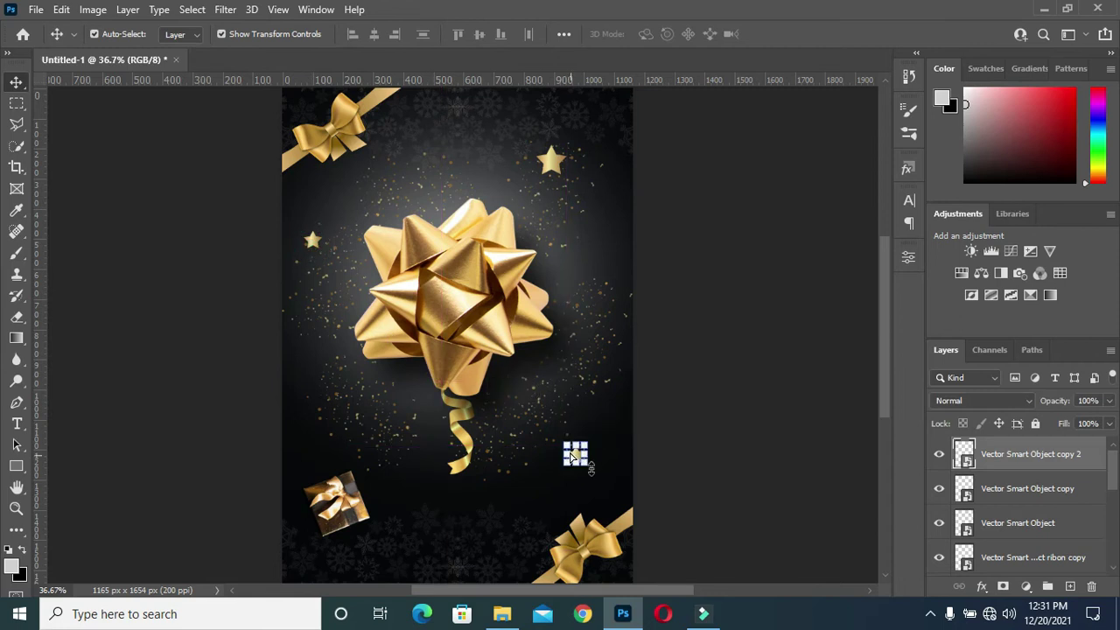
pyautogui.hotkey('ctrl', 't')
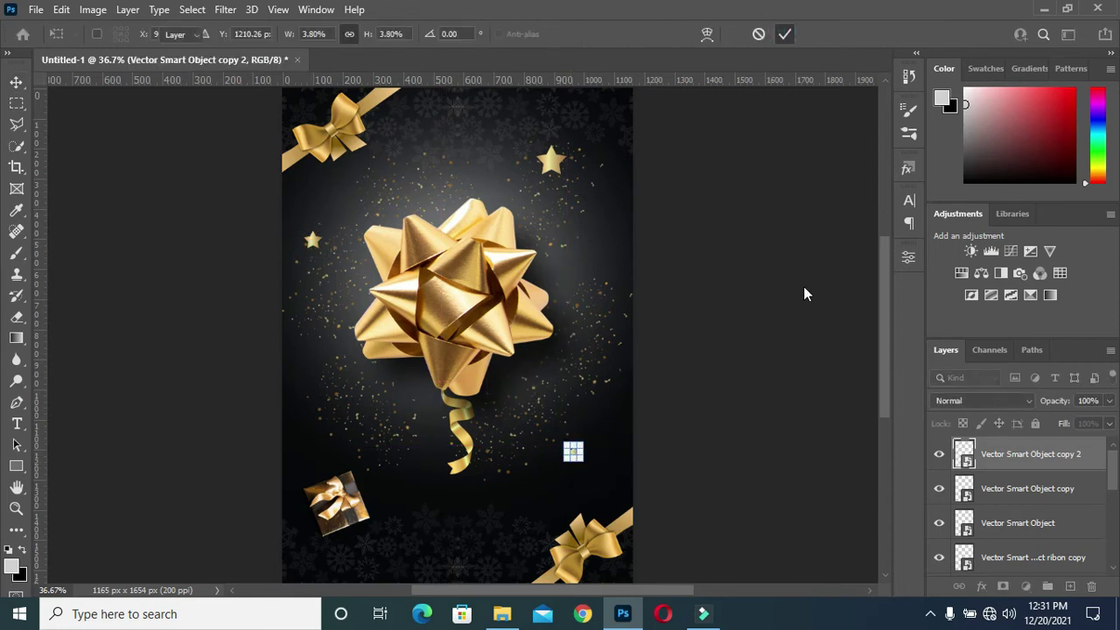
pyautogui.press('Return')
# Add an even smaller star copy below and left of the bow
pyautogui.click(797, 284)
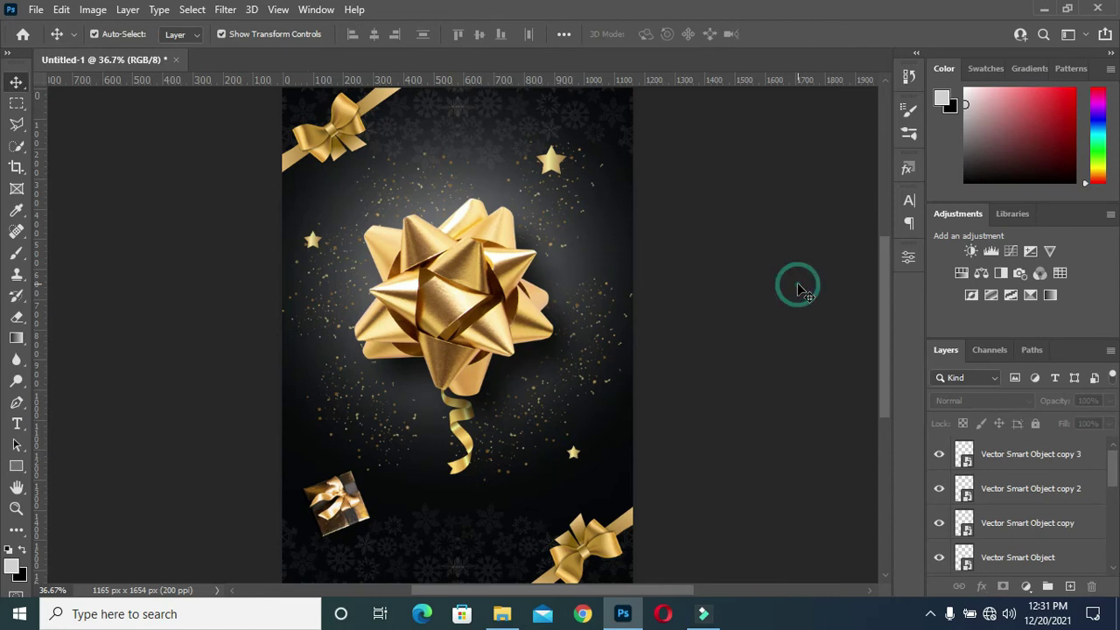
pyautogui.moveTo(582, 462); pyautogui.dragTo(397, 443)
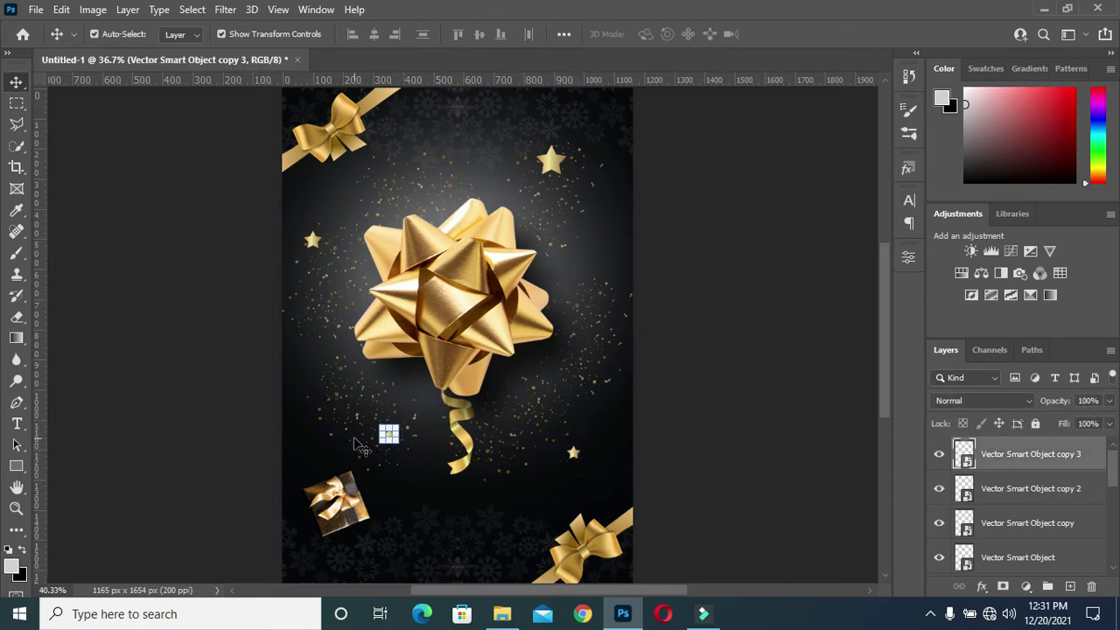
pyautogui.scroll(3, 429, 442)
pyautogui.scroll(3, 431, 445)
pyautogui.moveTo(432, 448); pyautogui.dragTo(426, 441)
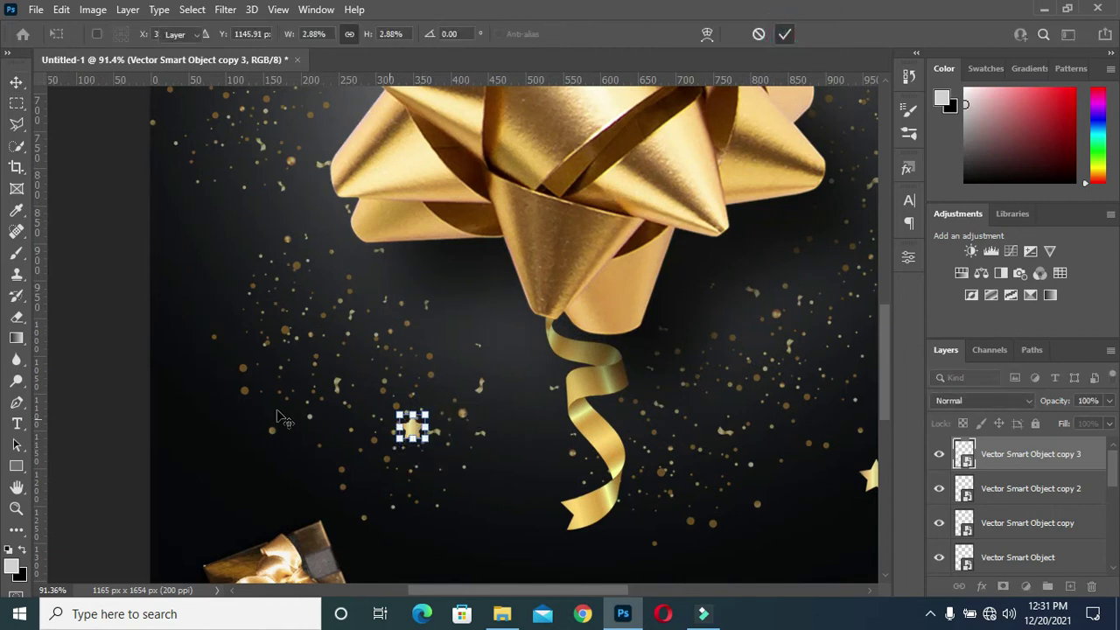
pyautogui.click(785, 35)
pyautogui.moveTo(413, 429)
pyautogui.mouseDown()
pyautogui.moveTo(333, 358)
pyautogui.moveTo(407, 571)
pyautogui.mouseUp()
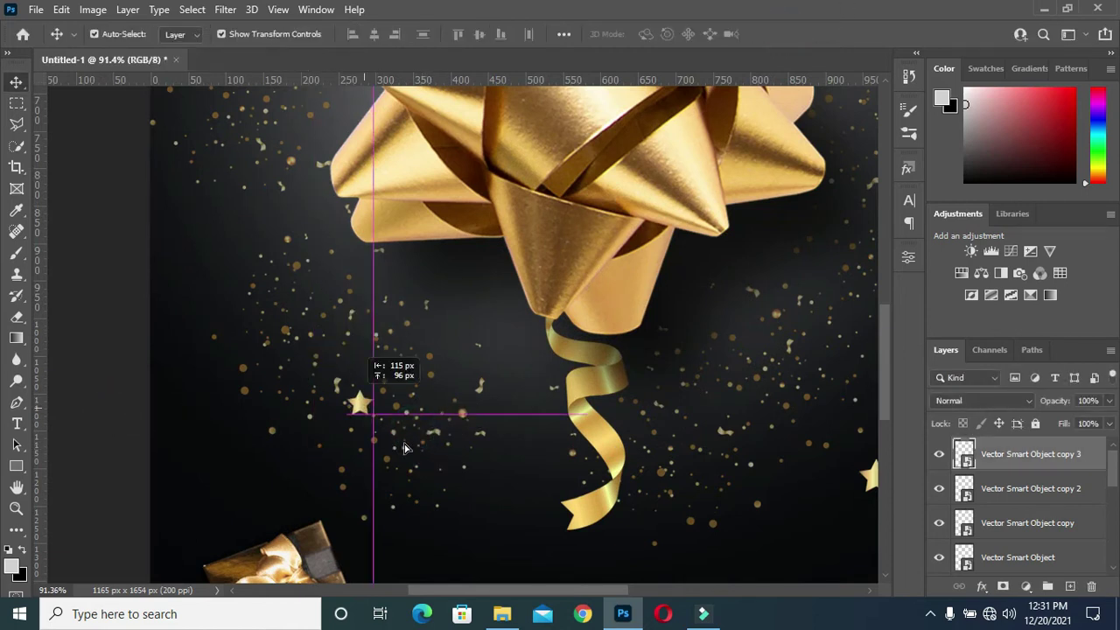
pyautogui.moveTo(408, 570); pyautogui.dragTo(393, 555)
pyautogui.click(401, 544)
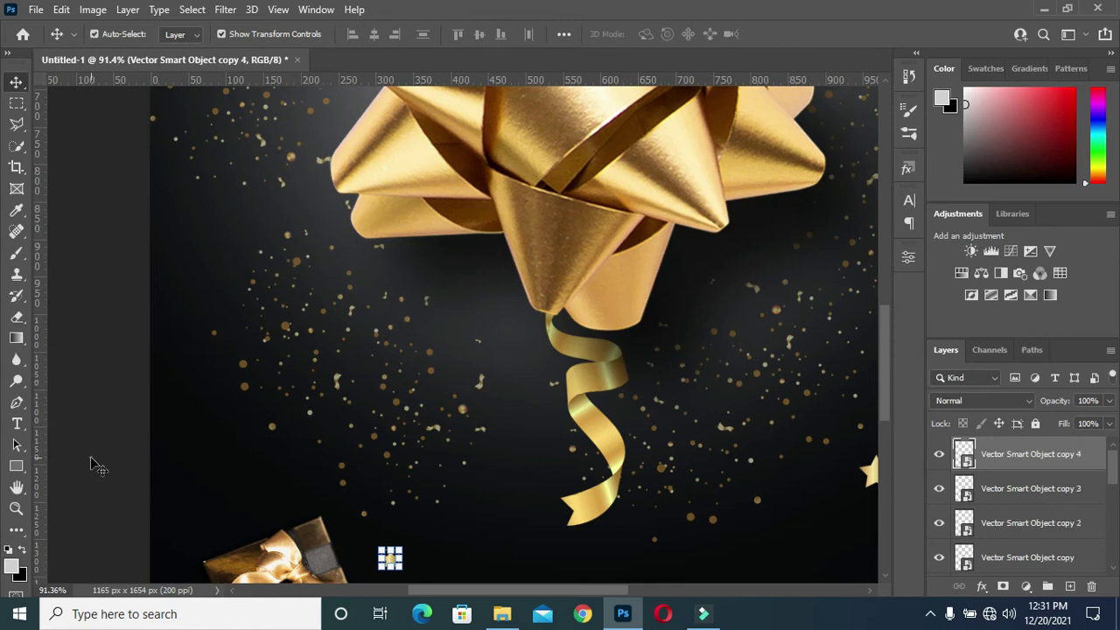
pyautogui.click(377, 563)
# Move star copies up near the ribbon, beside its tail, and toward the upper left
pyautogui.moveTo(394, 571)
pyautogui.mouseDown()
pyautogui.moveTo(535, 392)
pyautogui.moveTo(524, 313)
pyautogui.moveTo(522, 327)
pyautogui.mouseUp()
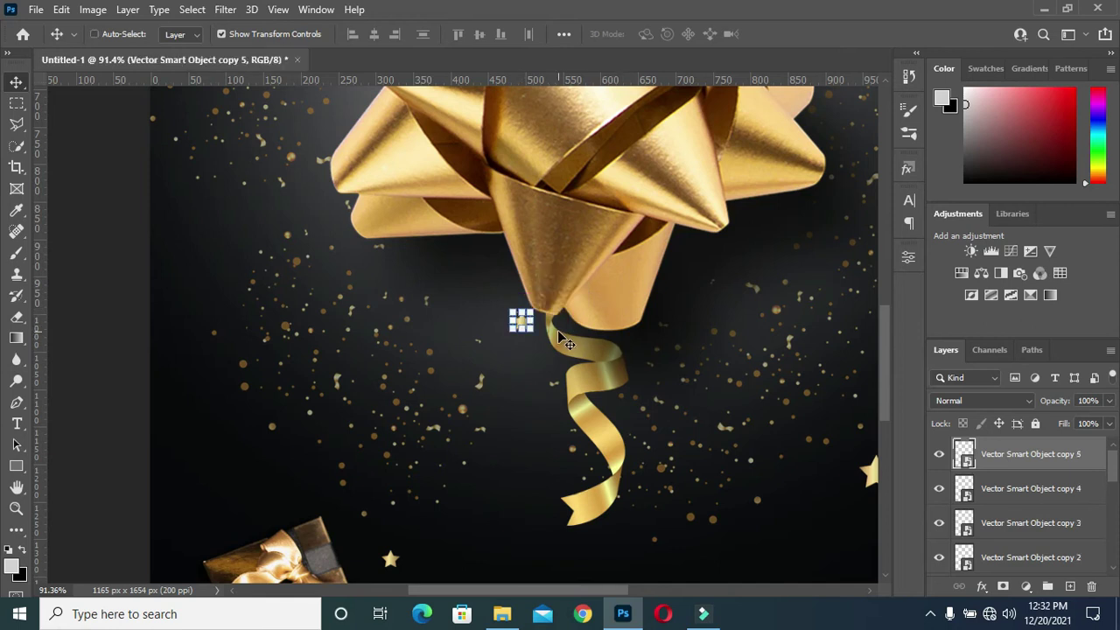
pyautogui.click(122, 350)
pyautogui.moveTo(519, 320); pyautogui.dragTo(272, 288)
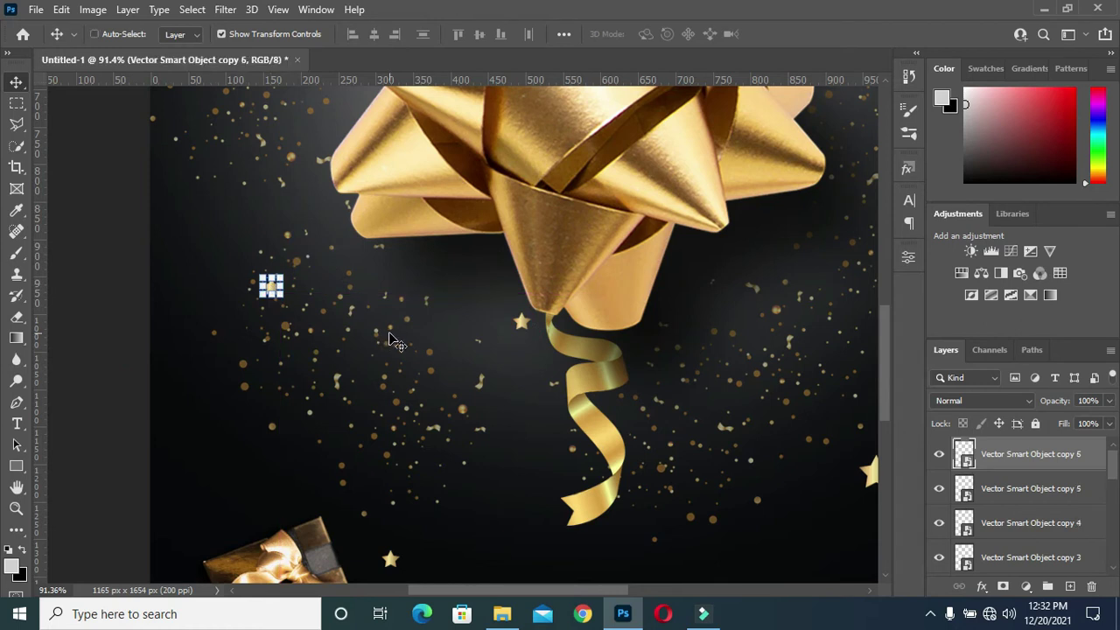
pyautogui.moveTo(271, 287); pyautogui.dragTo(189, 179)
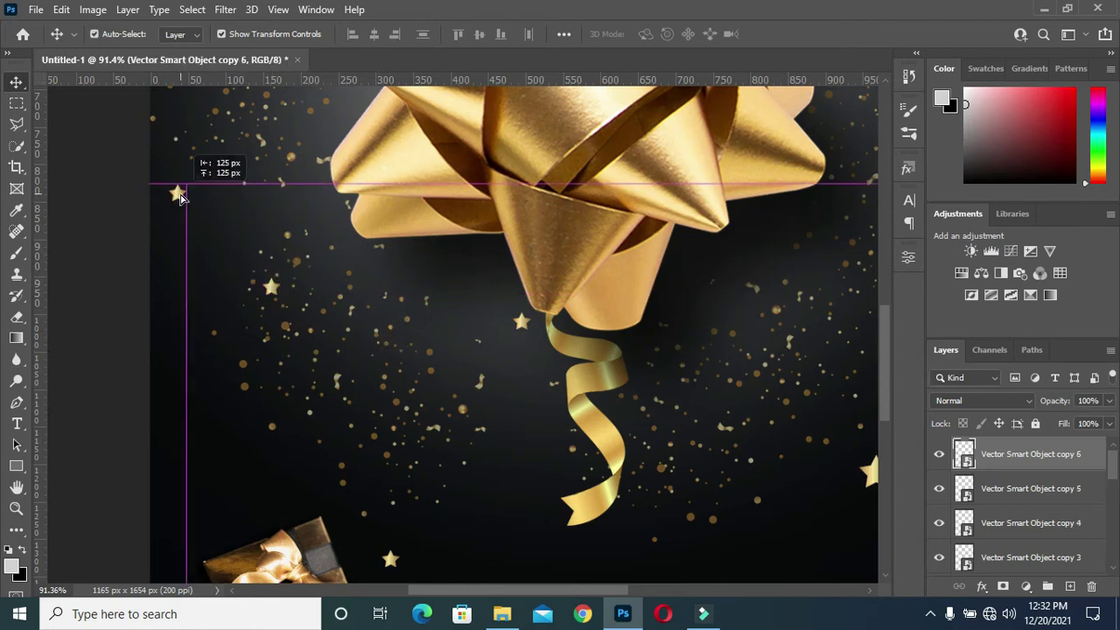
pyautogui.scroll(-2, 372, 223)
pyautogui.scroll(-3, 372, 223)
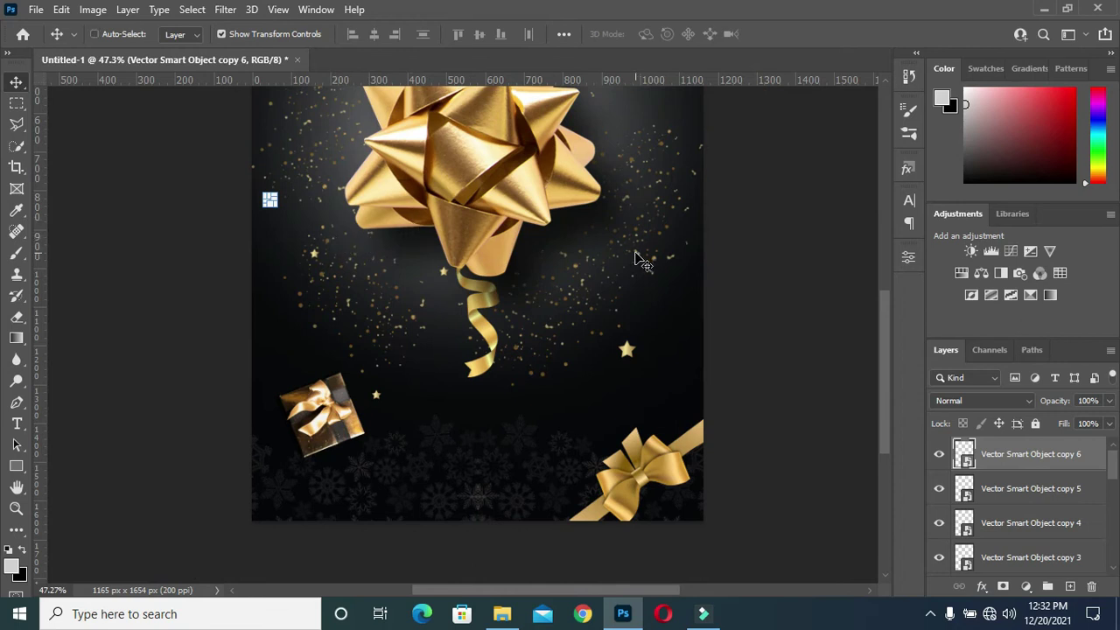
# Scatter small star copies to the upper right and along the flyer's top edge
pyautogui.click(763, 300)
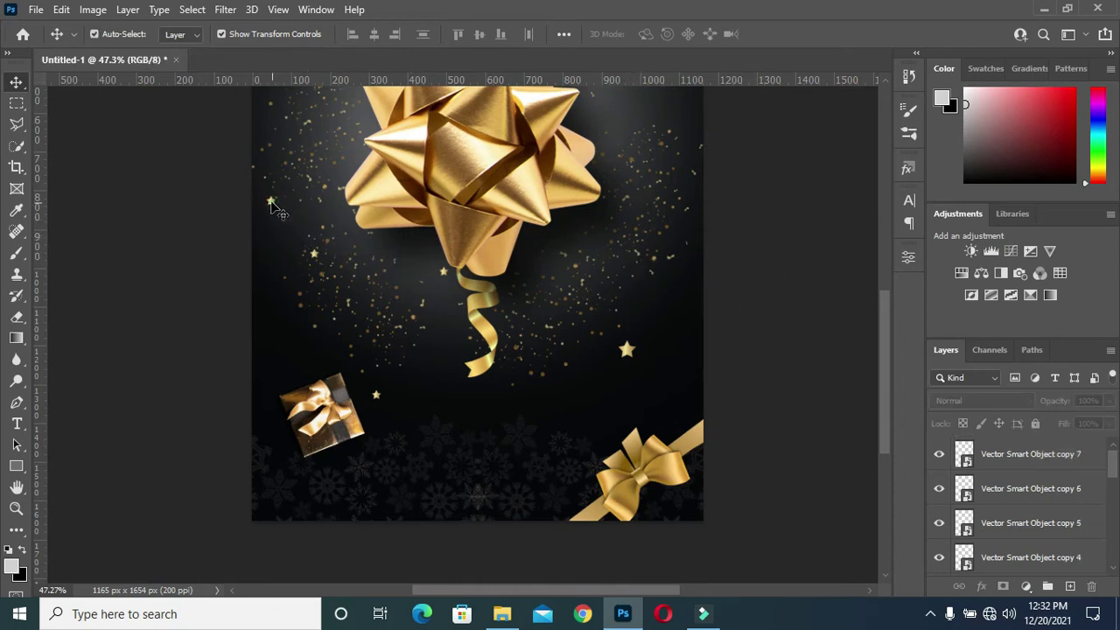
pyautogui.moveTo(277, 210); pyautogui.dragTo(632, 130)
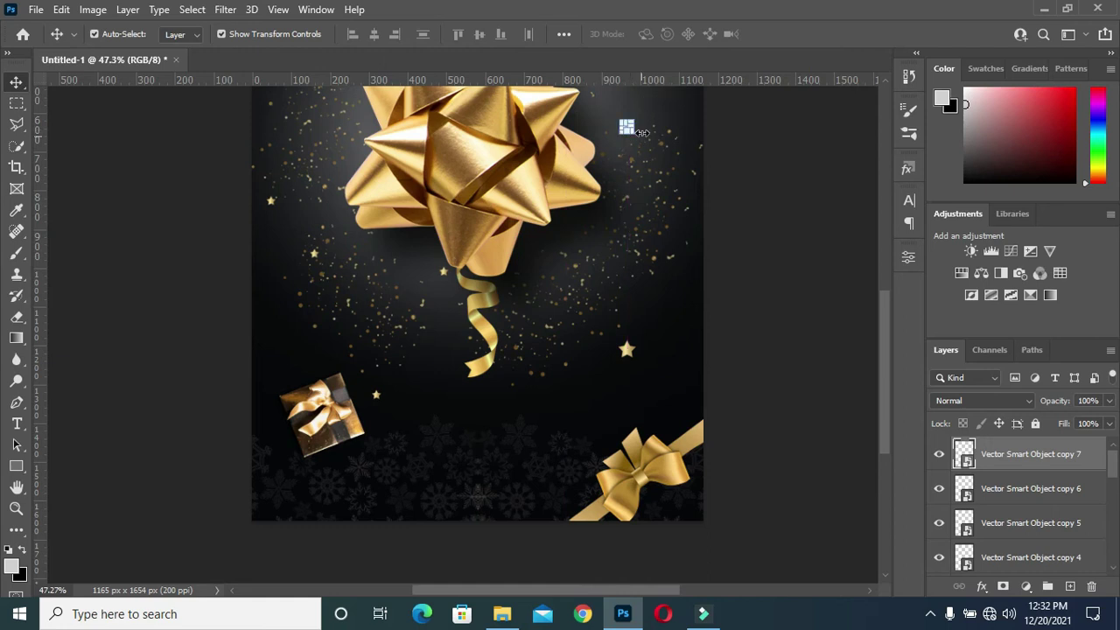
pyautogui.scroll(3, 642, 132)
pyautogui.scroll(-2, 850, 250)
pyautogui.scroll(-1, 850, 251)
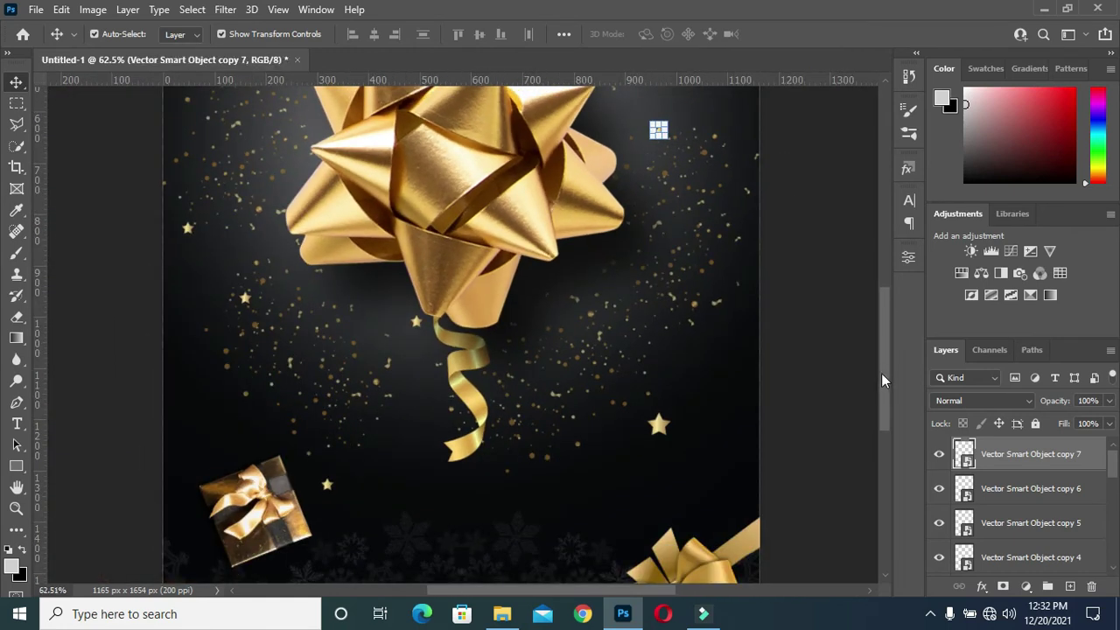
pyautogui.moveTo(885, 382); pyautogui.dragTo(884, 333)
pyautogui.scroll(2, 674, 298)
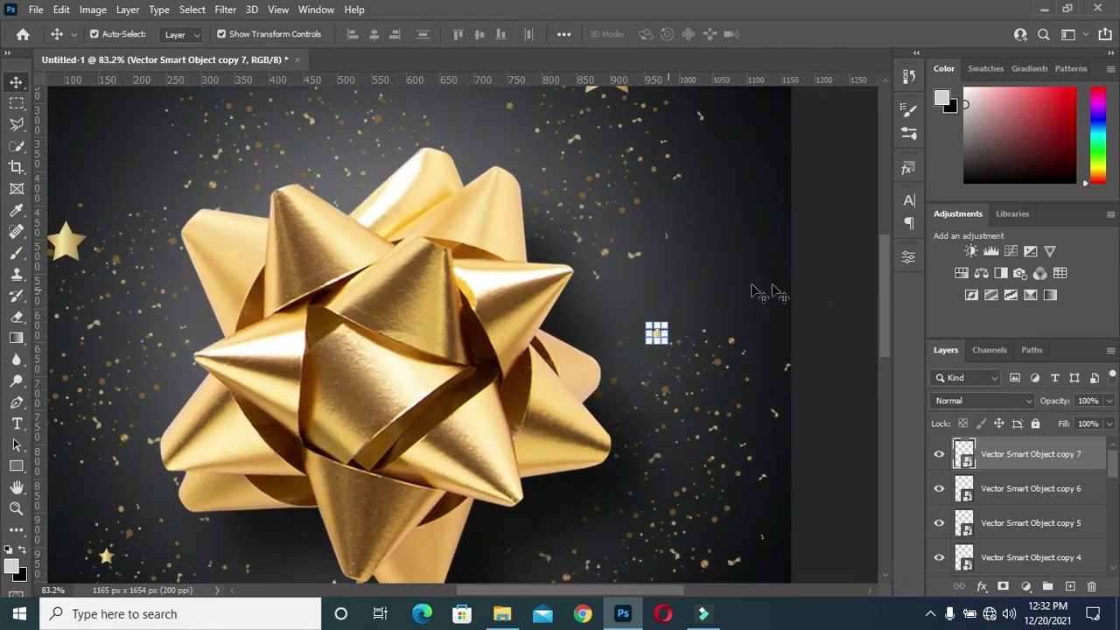
pyautogui.moveTo(657, 334); pyautogui.dragTo(727, 193)
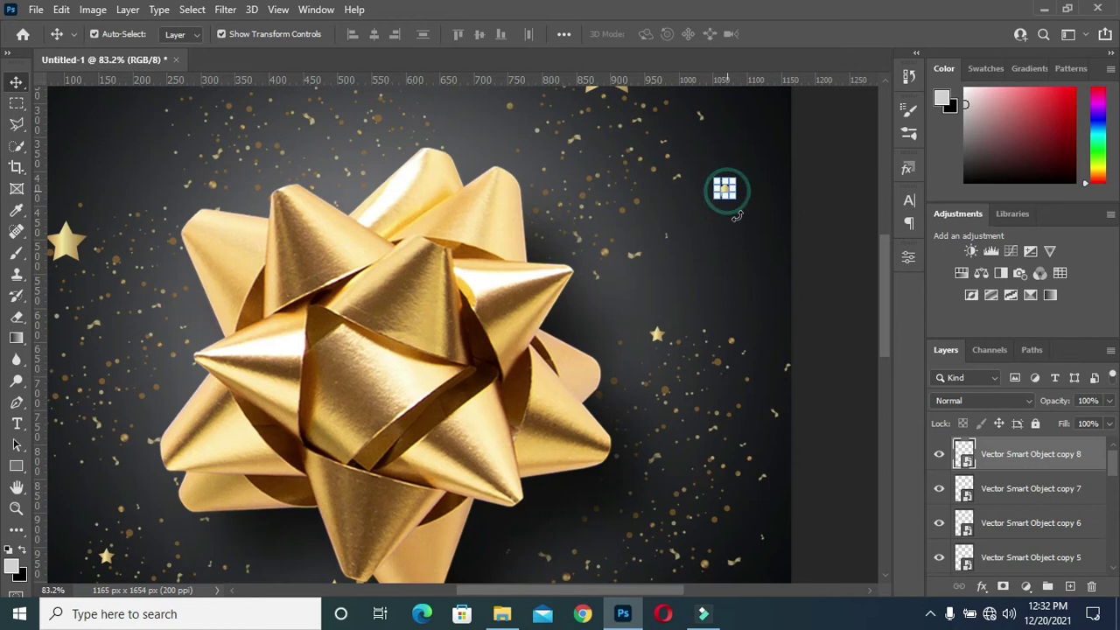
pyautogui.moveTo(725, 189)
pyautogui.mouseDown()
pyautogui.moveTo(136, 121)
pyautogui.moveTo(134, 112)
pyautogui.mouseUp()
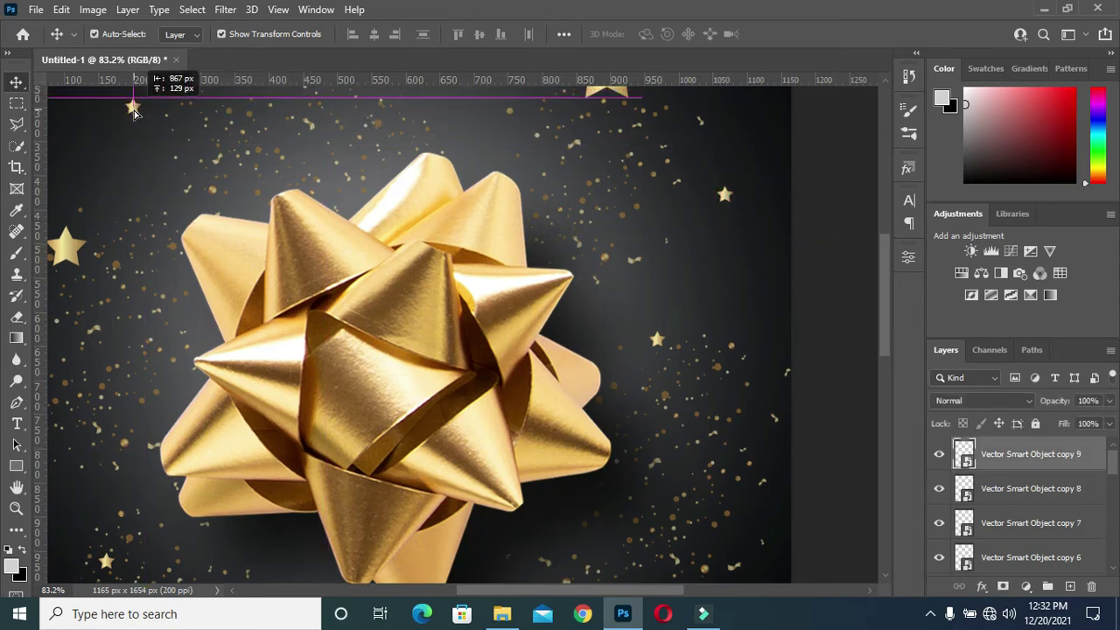
pyautogui.scroll(-3, 391, 154)
pyautogui.scroll(-2, 607, 233)
pyautogui.scroll(-1, 651, 255)
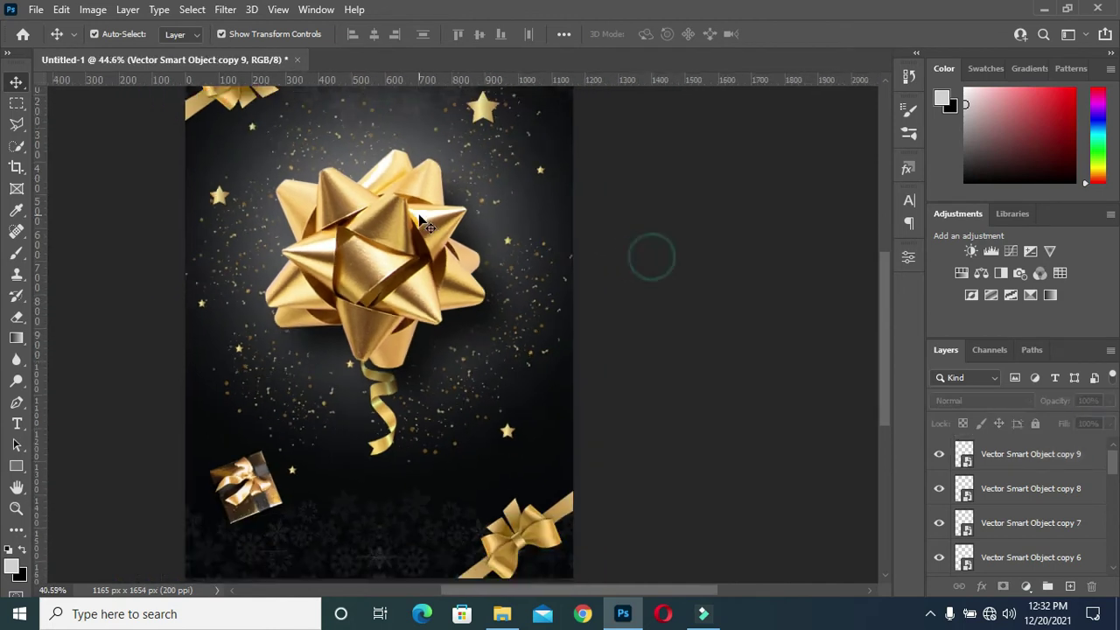
pyautogui.scroll(-1, 648, 268)
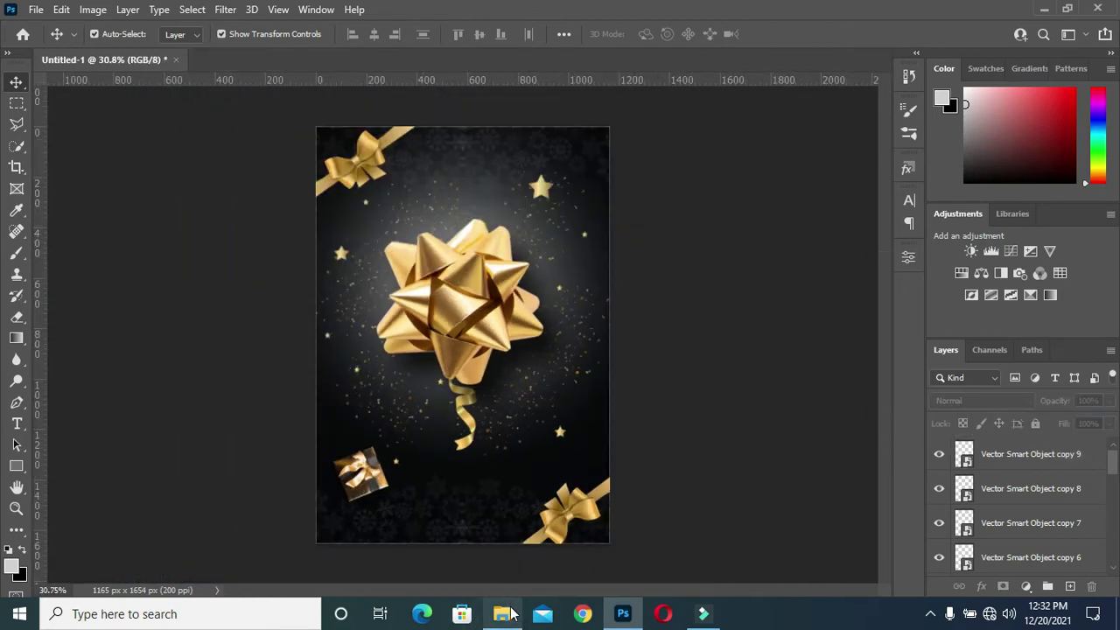
# Place the Ball image as a small ~94×99 px ornament beside the gift box and duplicate it
pyautogui.click(502, 614)
pyautogui.click(373, 236)
pyautogui.moveTo(364, 224); pyautogui.dragTo(576, 292)
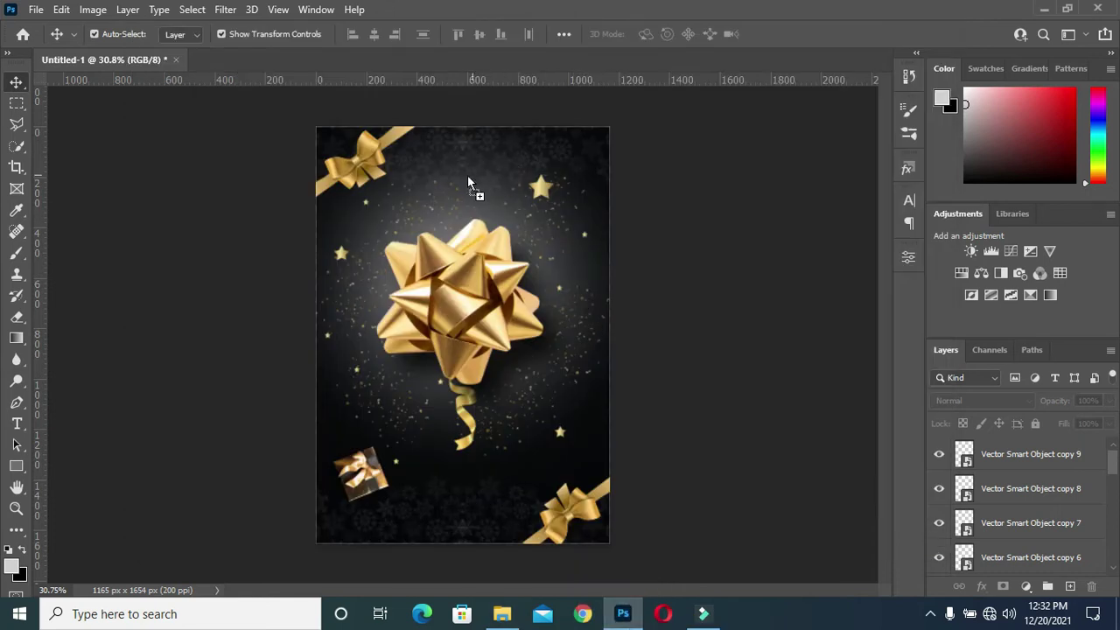
pyautogui.moveTo(468, 184); pyautogui.dragTo(468, 184)
pyautogui.moveTo(565, 222); pyautogui.dragTo(344, 380)
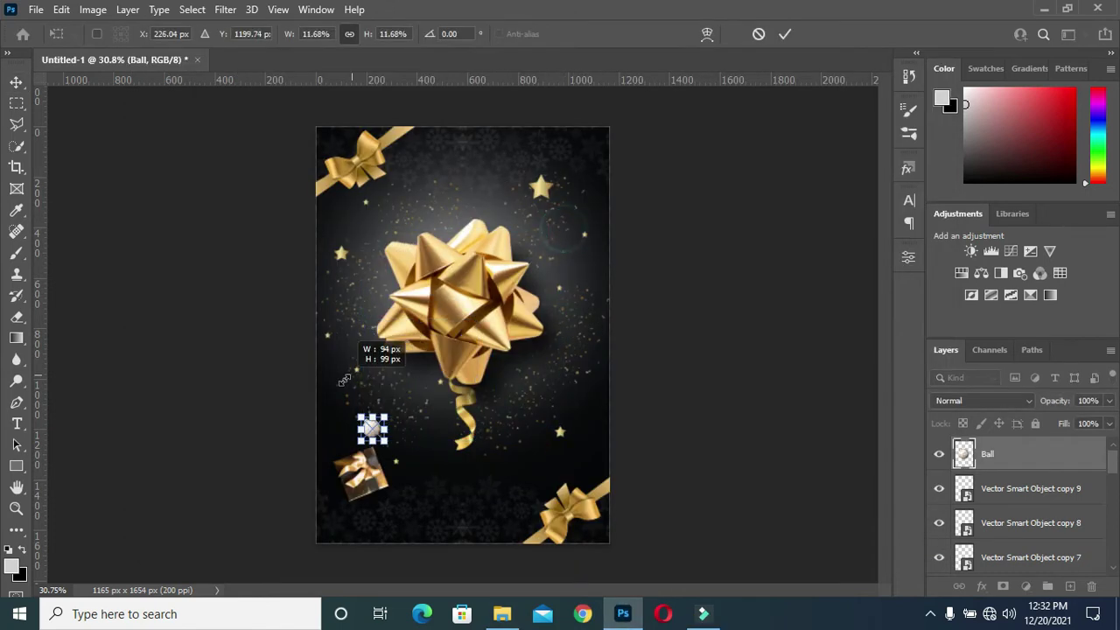
pyautogui.moveTo(375, 423); pyautogui.dragTo(418, 522)
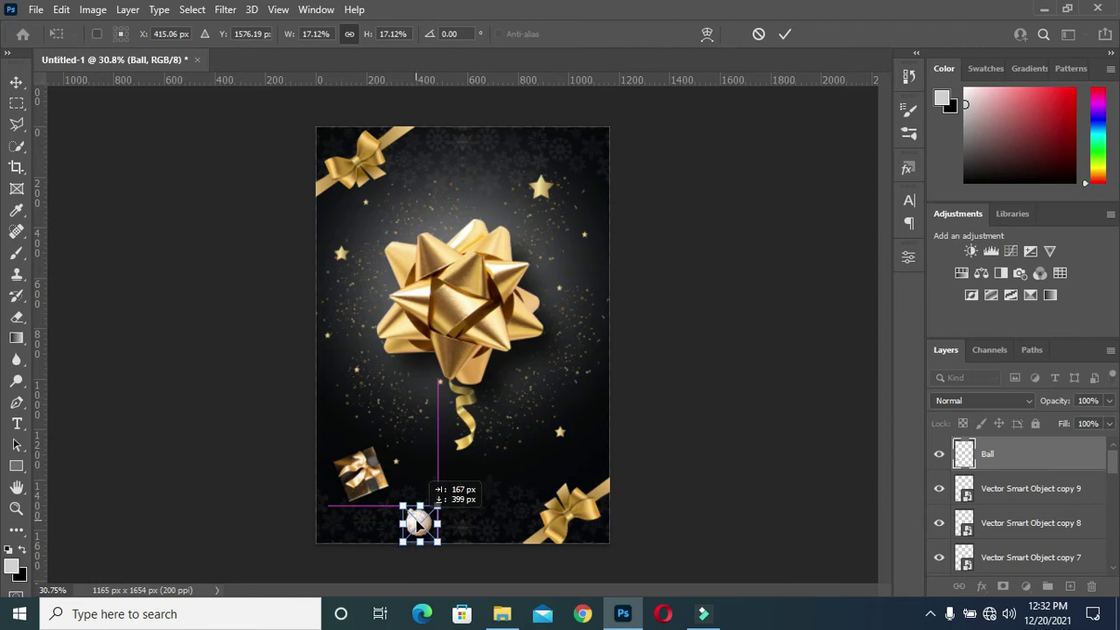
pyautogui.scroll(3, 420, 523)
pyautogui.moveTo(439, 495)
pyautogui.mouseDown()
pyautogui.moveTo(403, 532)
pyautogui.moveTo(418, 446)
pyautogui.mouseUp()
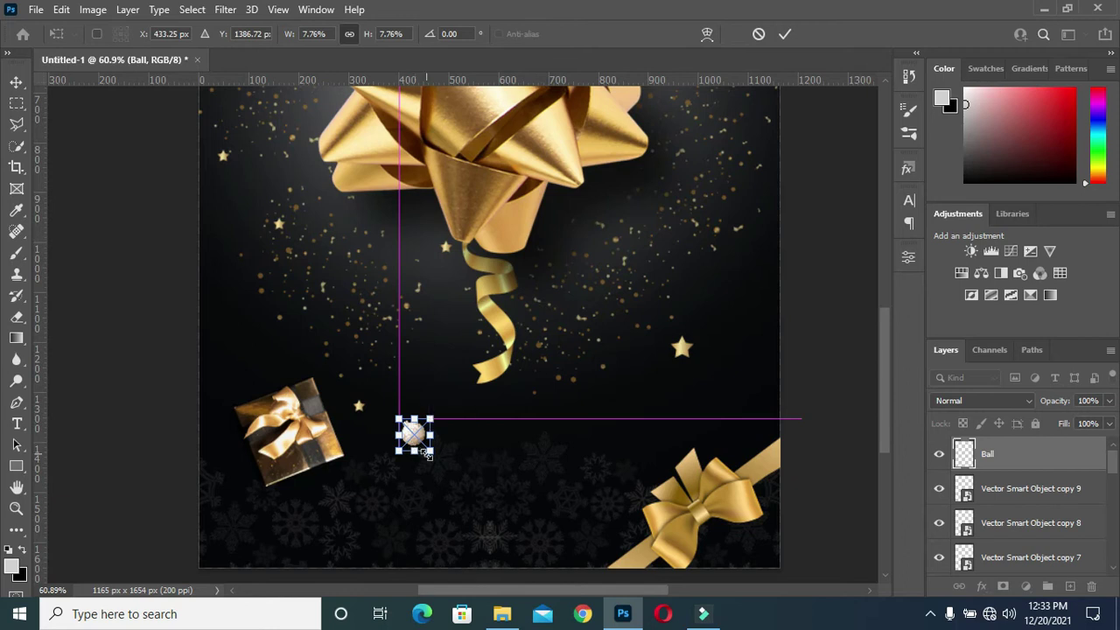
pyautogui.moveTo(431, 451); pyautogui.dragTo(445, 466)
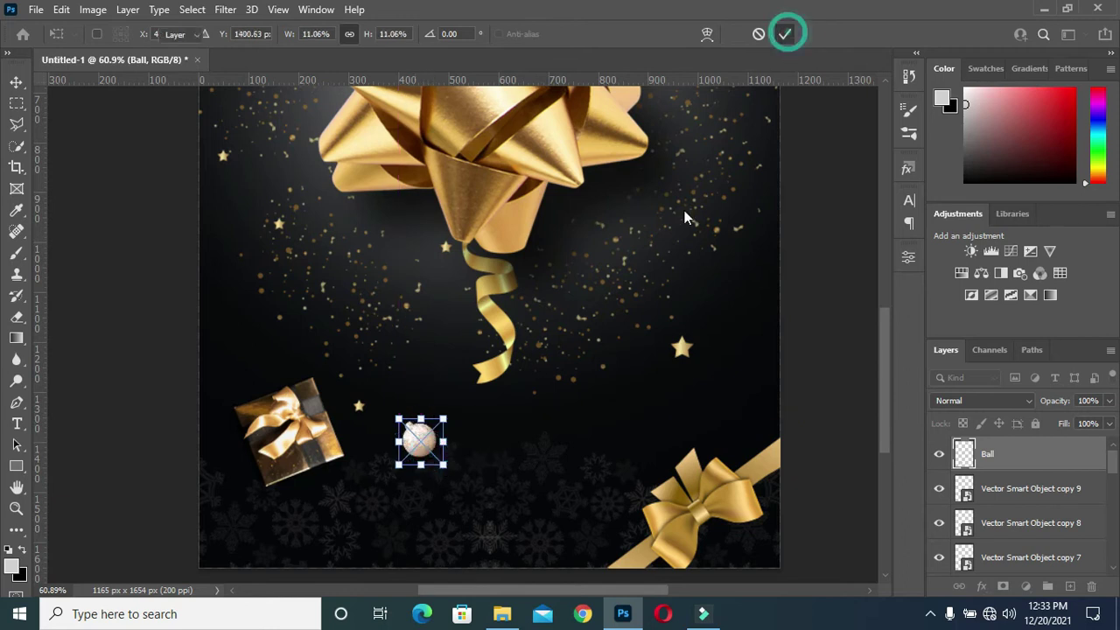
pyautogui.click(785, 34)
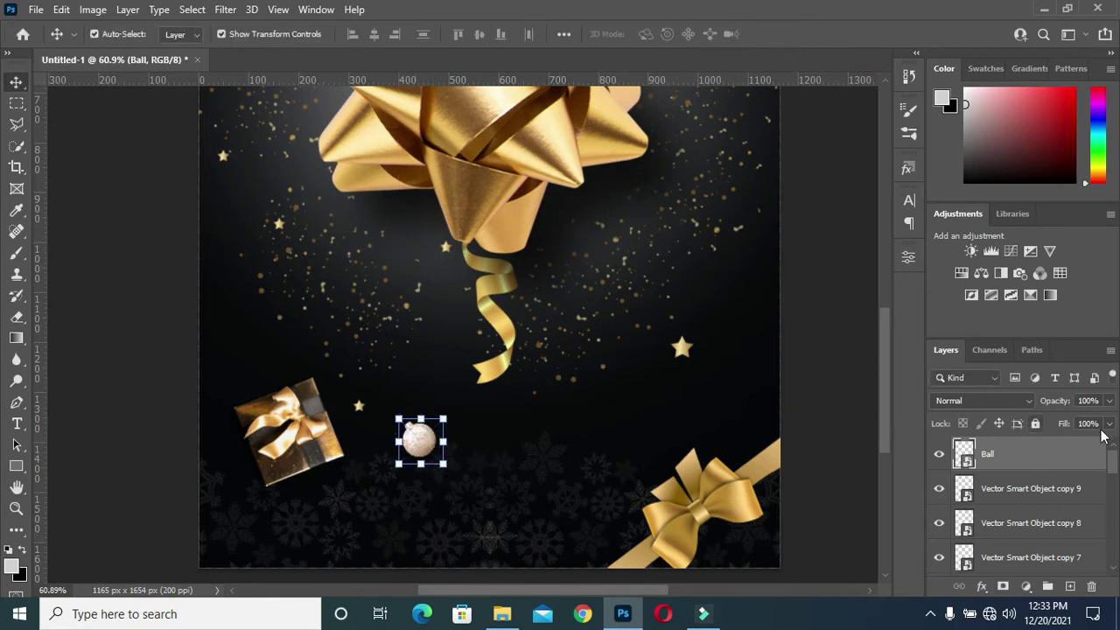
pyautogui.moveTo(1063, 471); pyautogui.dragTo(1070, 587)
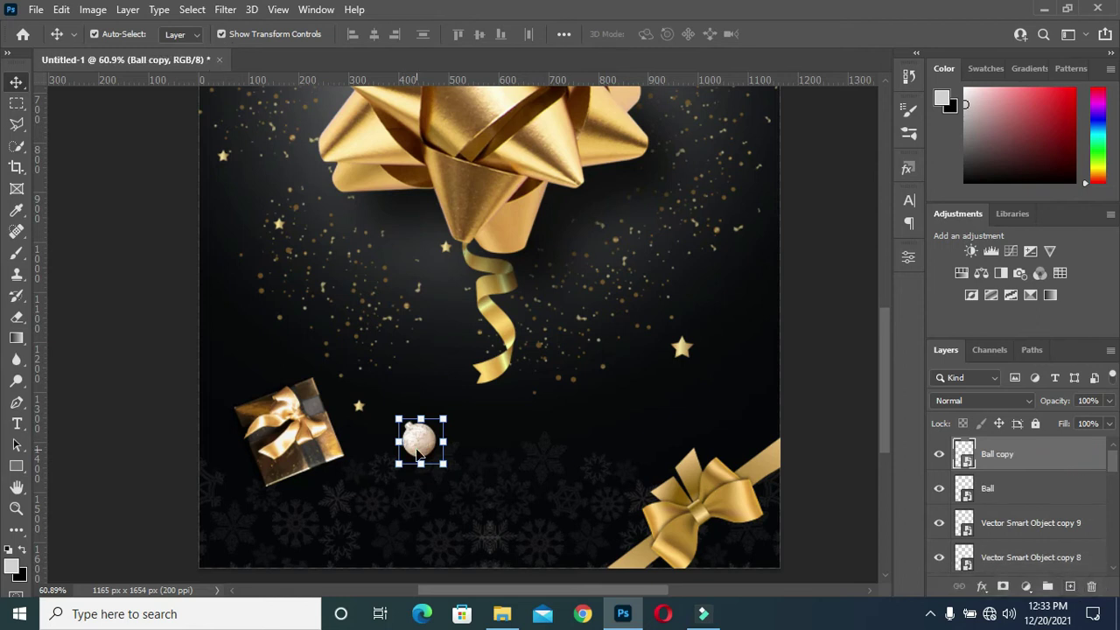
# Move a ball copy to the upper right at about 47×50 px and add another small copy
pyautogui.moveTo(419, 451); pyautogui.dragTo(702, 193)
pyautogui.scroll(4, 883, 423)
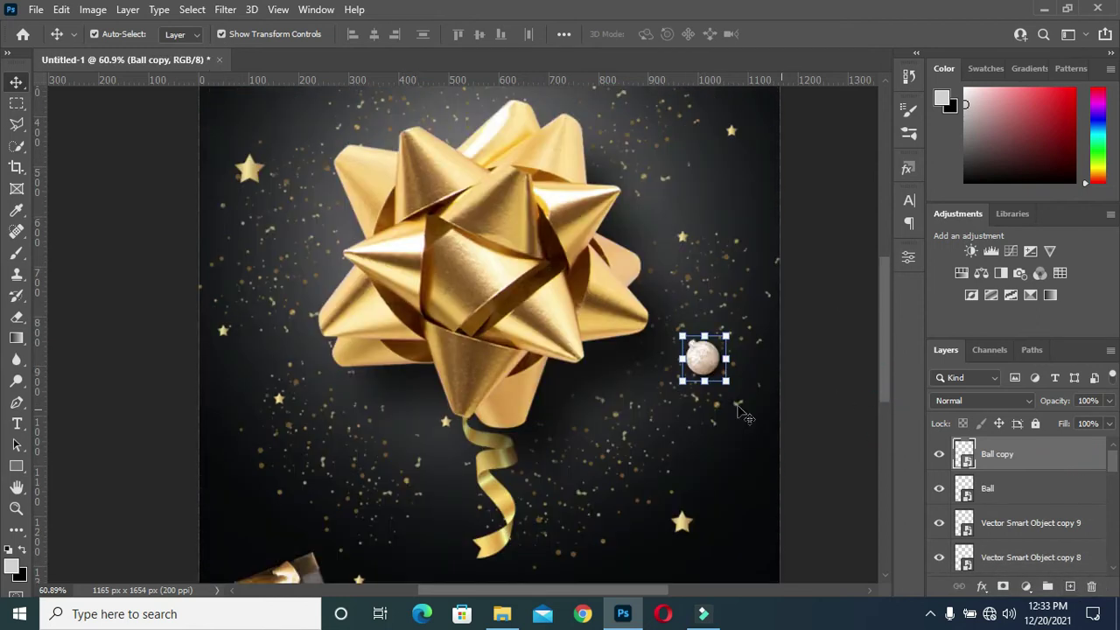
pyautogui.moveTo(727, 378); pyautogui.dragTo(704, 359)
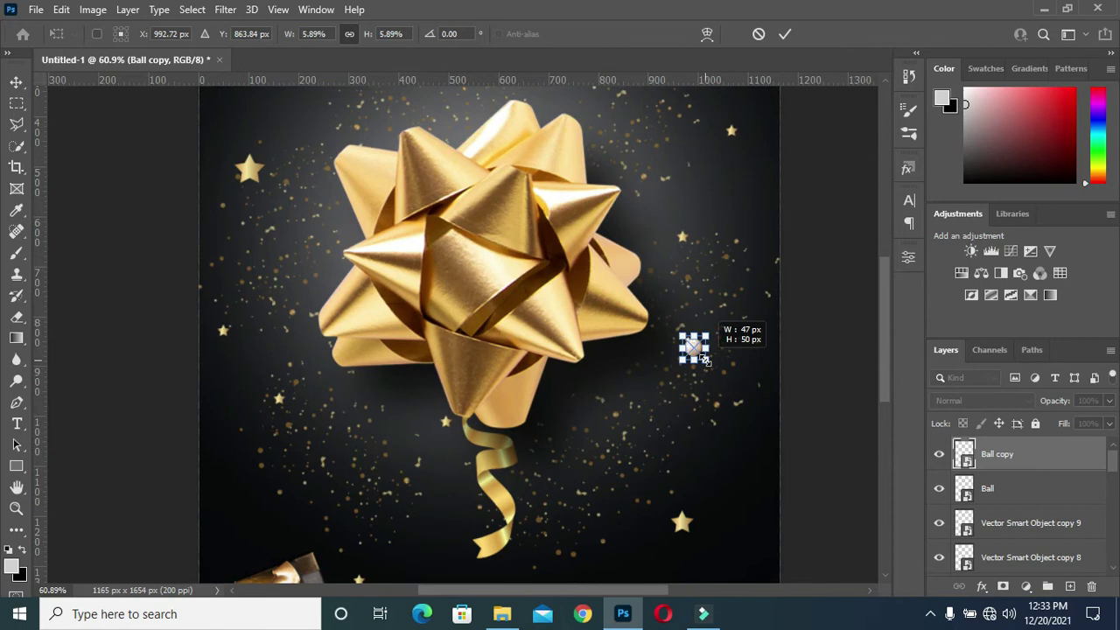
pyautogui.click(785, 33)
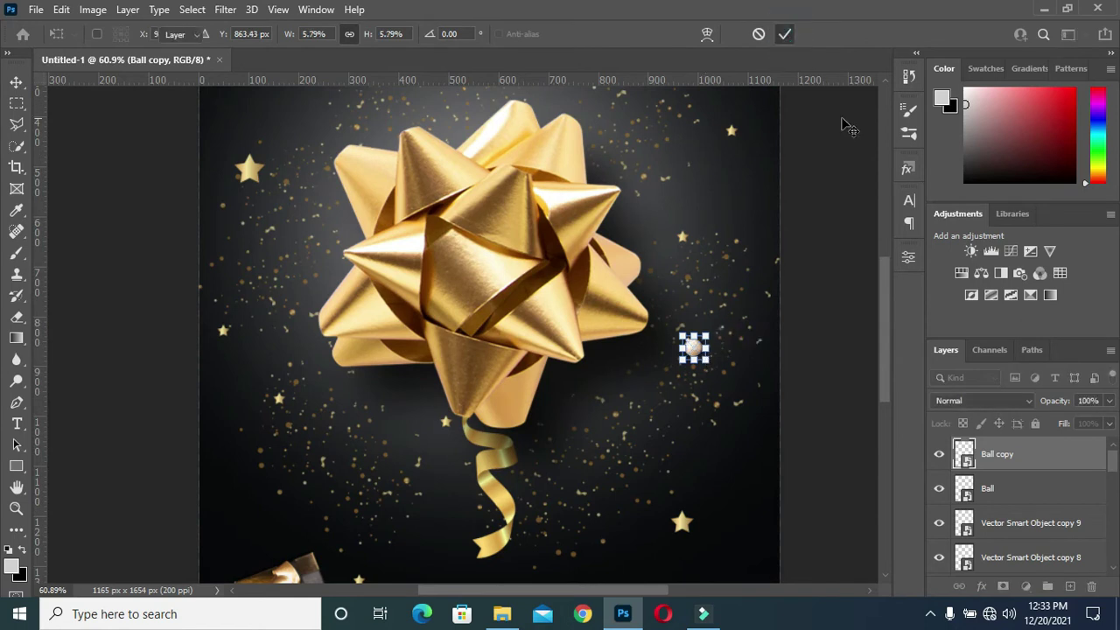
pyautogui.hotkey('ctrl', 'j')
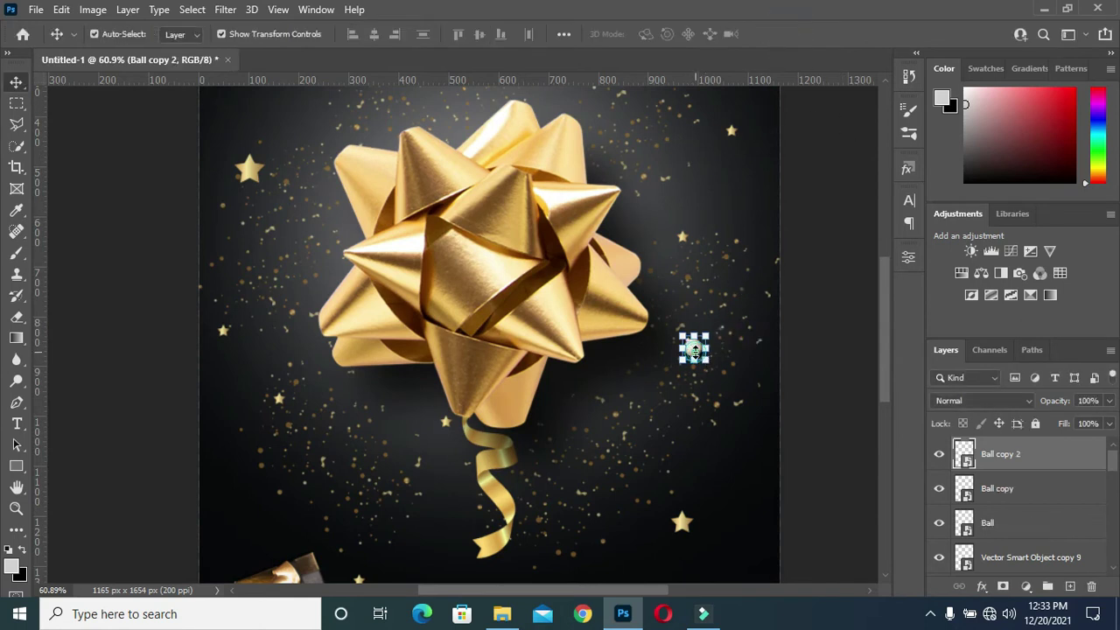
pyautogui.hotkey('ctrl', 't')
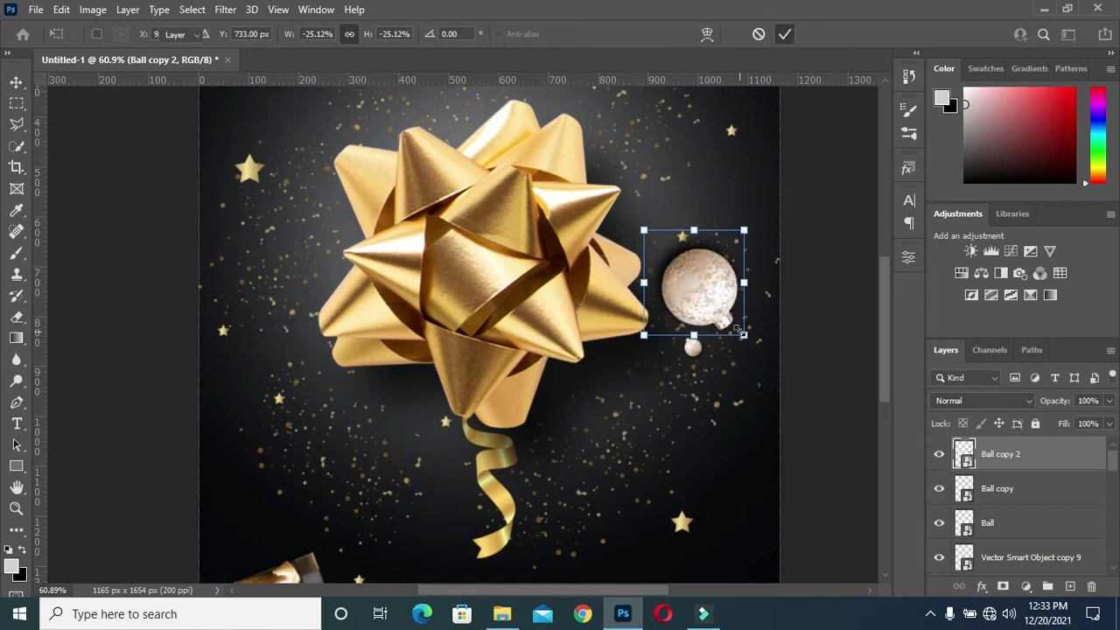
pyautogui.moveTo(742, 331)
pyautogui.mouseDown()
pyautogui.moveTo(631, 183)
pyautogui.moveTo(243, 406)
pyautogui.moveTo(232, 396)
pyautogui.mouseUp()
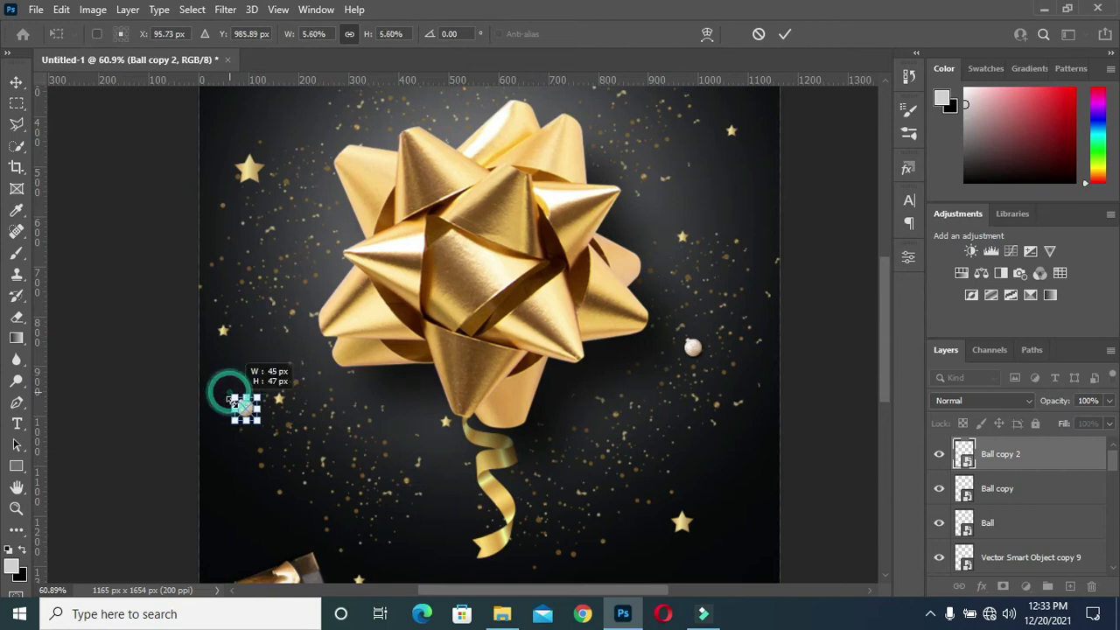
pyautogui.click(785, 34)
# Add ball copies near the top-right star and a larger one at the top centre
pyautogui.hotkey('ctrl', 'j')
pyautogui.scroll(-2, 760, 381)
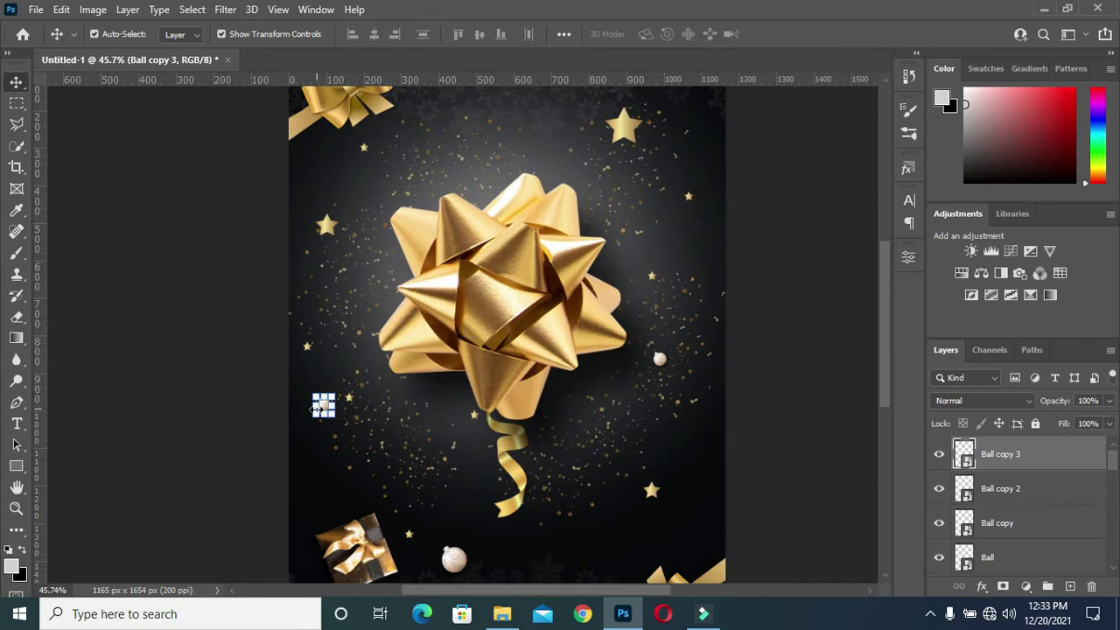
pyautogui.moveTo(322, 404); pyautogui.dragTo(674, 159)
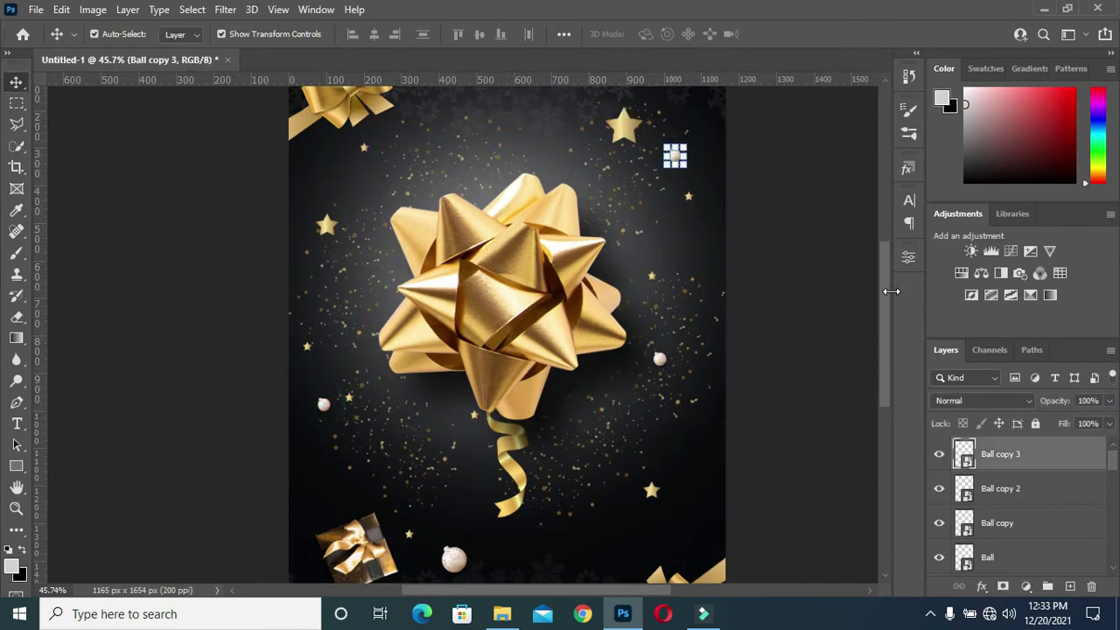
pyautogui.moveTo(883, 293); pyautogui.dragTo(881, 250)
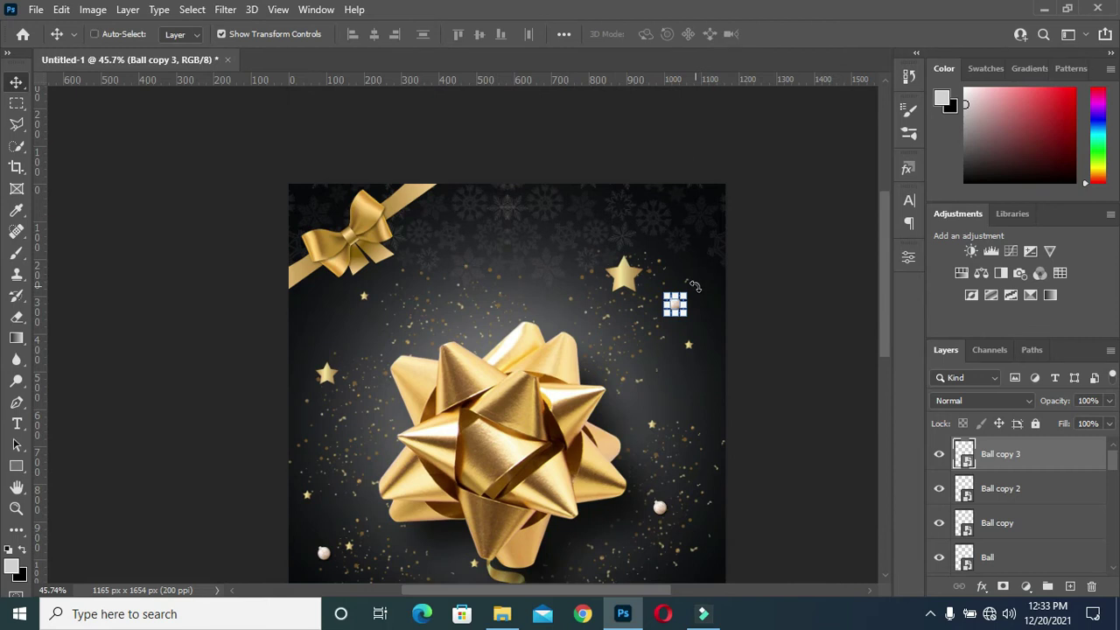
pyautogui.moveTo(671, 303)
pyautogui.mouseDown()
pyautogui.moveTo(479, 278)
pyautogui.moveTo(503, 295)
pyautogui.mouseUp()
pyautogui.hotkey('ctrl', 't')
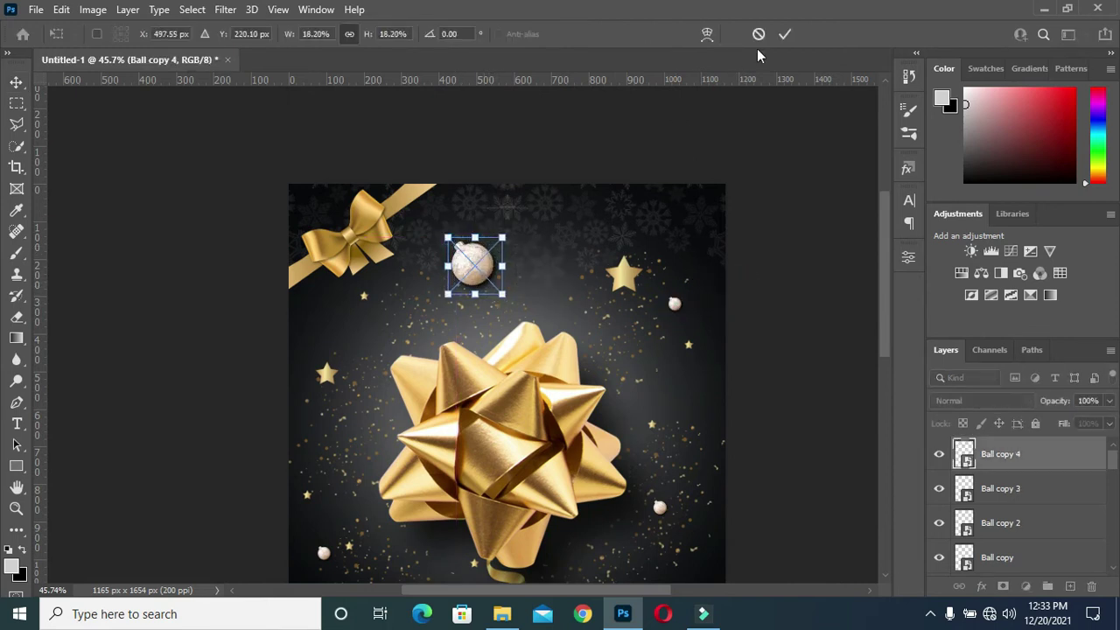
pyautogui.click(786, 35)
# Nudge the top ball slightly upward, deselect it, and reopen the flyer images folder
pyautogui.scroll(-1, 792, 149)
pyautogui.scroll(-2, 787, 156)
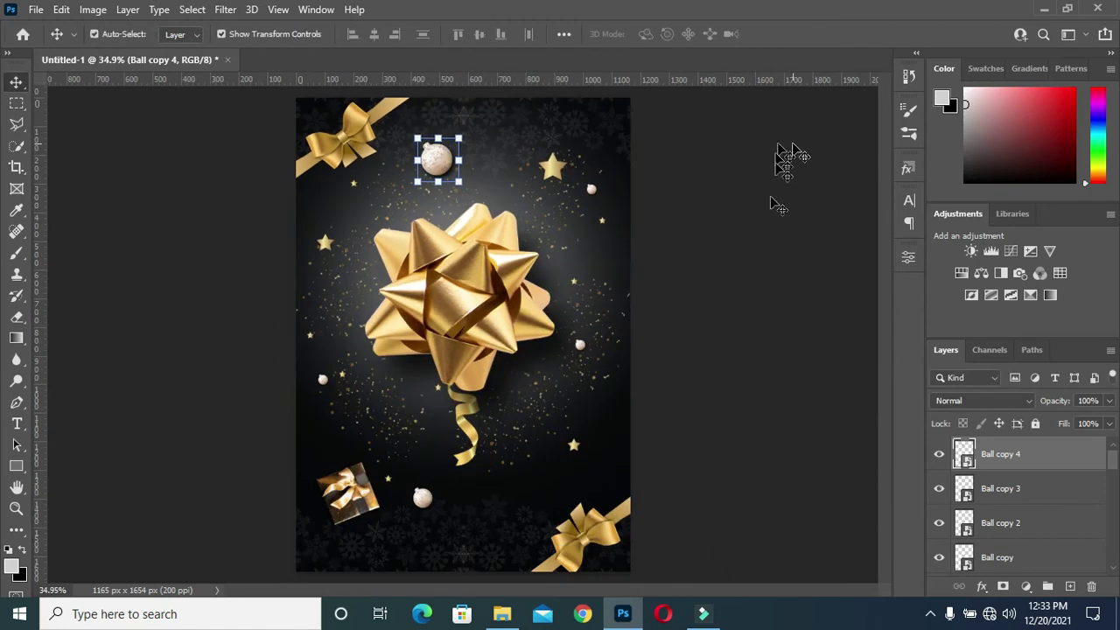
pyautogui.scroll(-1, 494, 322)
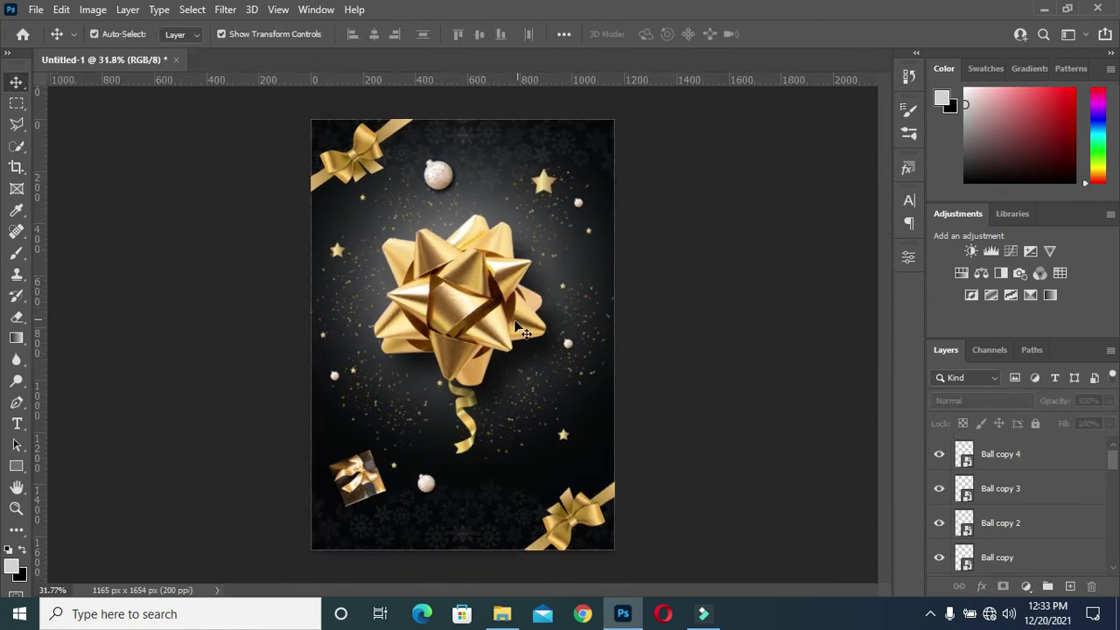
pyautogui.moveTo(438, 177); pyautogui.dragTo(435, 159)
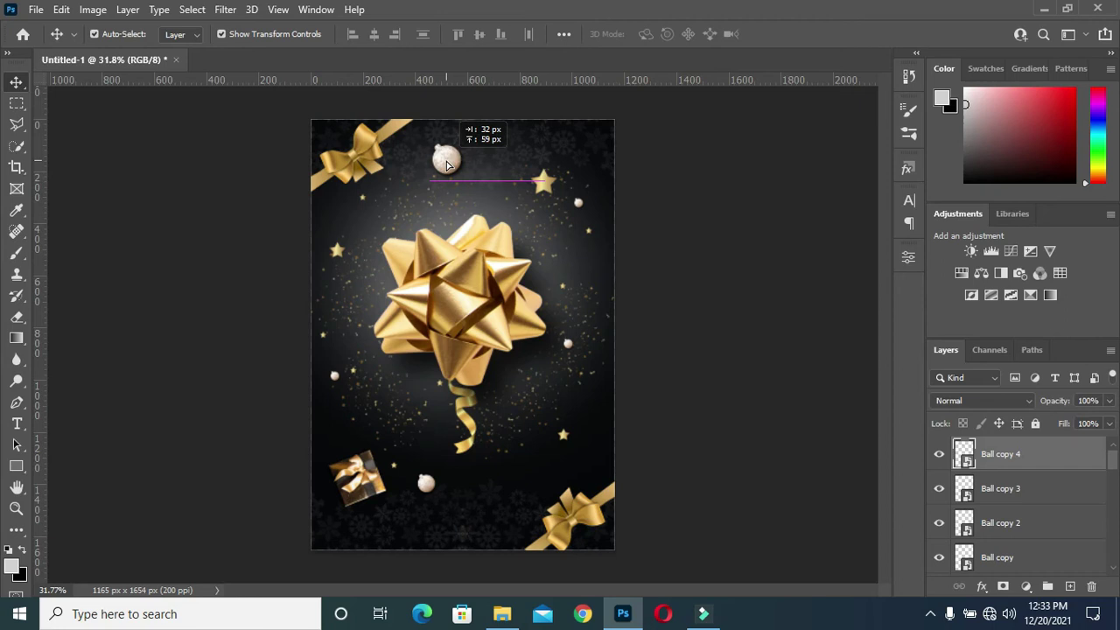
pyautogui.click(631, 576)
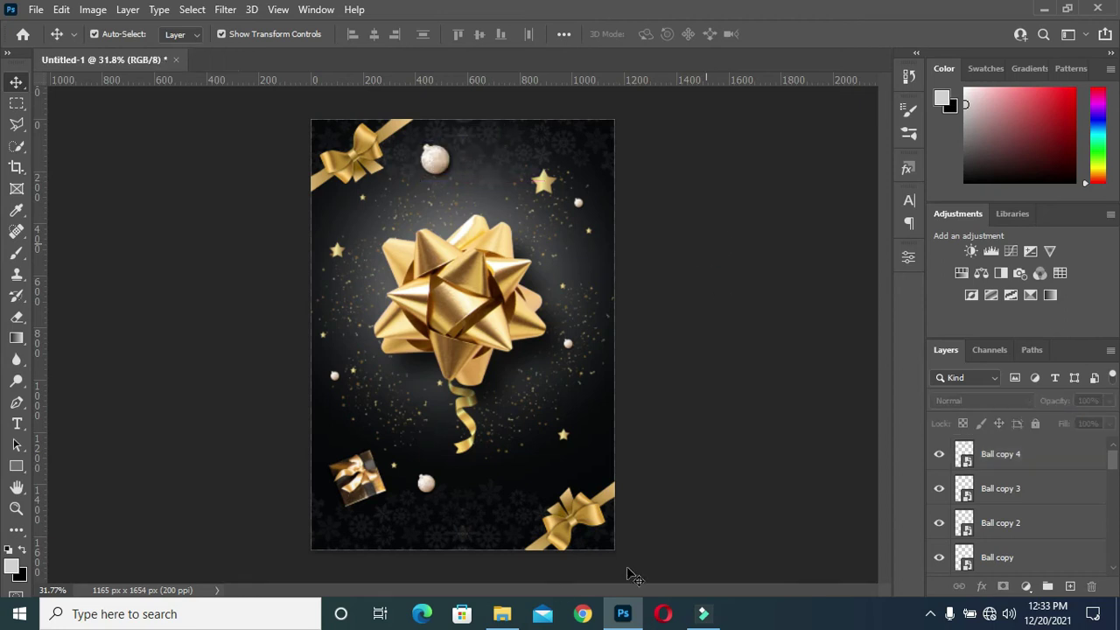
pyautogui.click(517, 613)
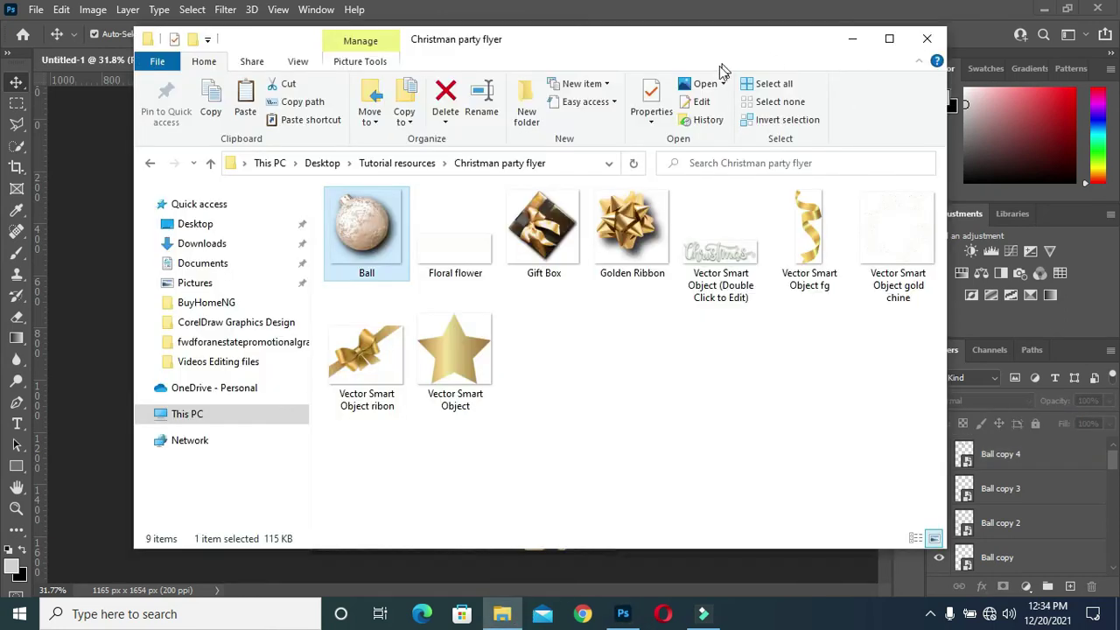
# Place the white 'Christmas' lettering, shrunk and centred near the flyer's top, and fit the view
pyautogui.doubleClick(721, 274)
pyautogui.moveTo(723, 260); pyautogui.dragTo(457, 201)
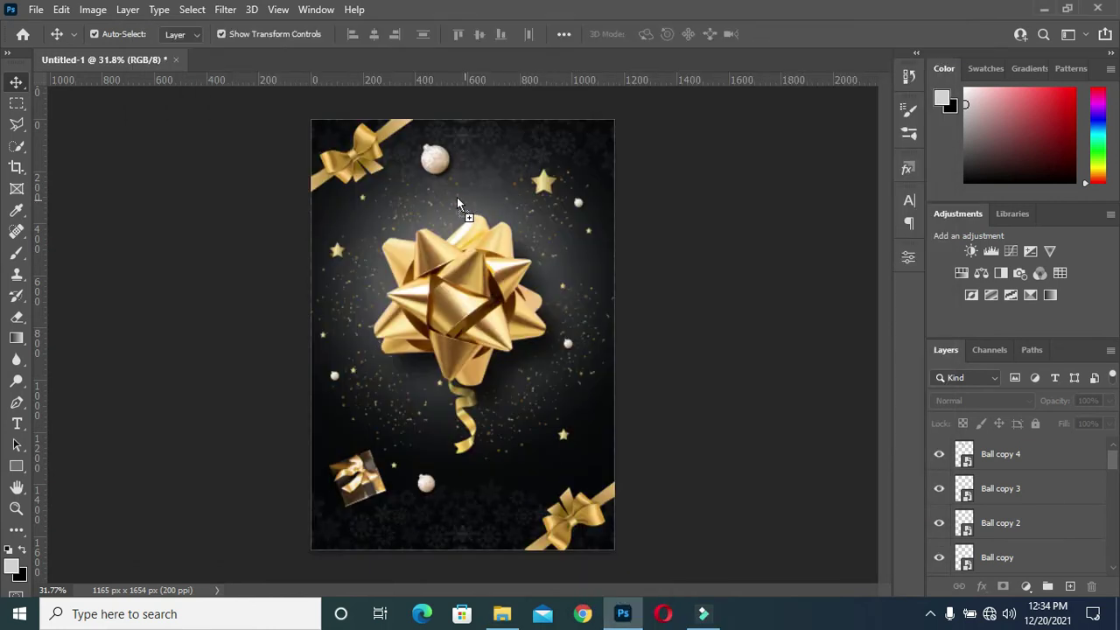
pyautogui.moveTo(613, 380); pyautogui.dragTo(475, 330)
pyautogui.moveTo(407, 325)
pyautogui.mouseDown()
pyautogui.moveTo(496, 196)
pyautogui.moveTo(431, 229)
pyautogui.mouseUp()
pyautogui.keyDown('alt'); pyautogui.scroll(2, 496, 178); pyautogui.keyUp('alt')
pyautogui.keyDown('alt'); pyautogui.scroll(2, 490, 179); pyautogui.keyUp('alt')
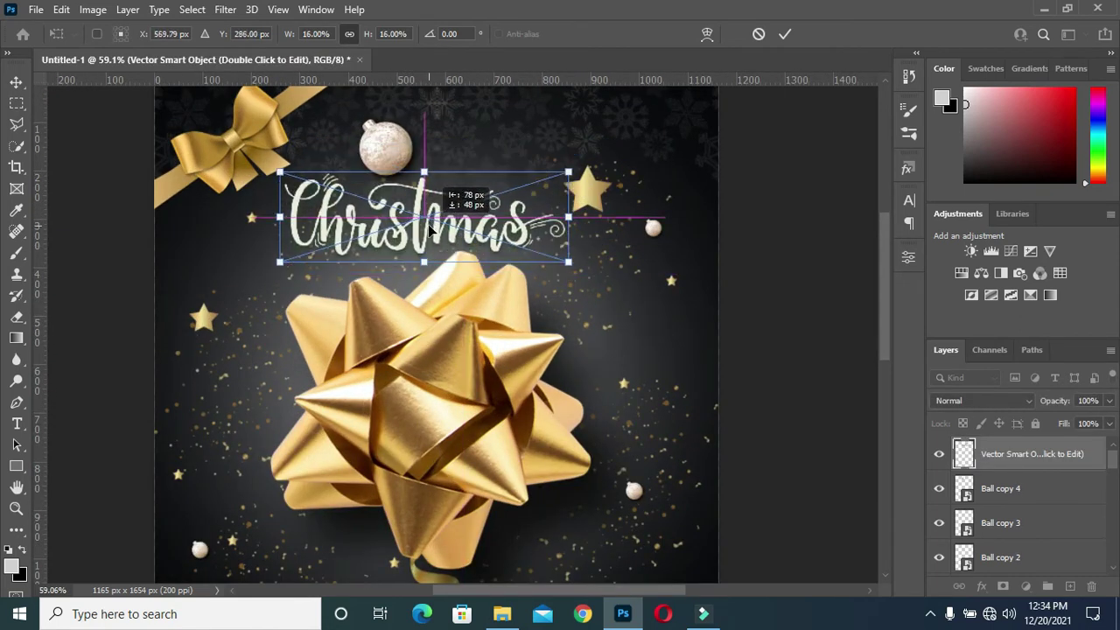
pyautogui.moveTo(433, 229); pyautogui.dragTo(440, 229)
pyautogui.click(784, 33)
pyautogui.hotkey('ctrl', '0')
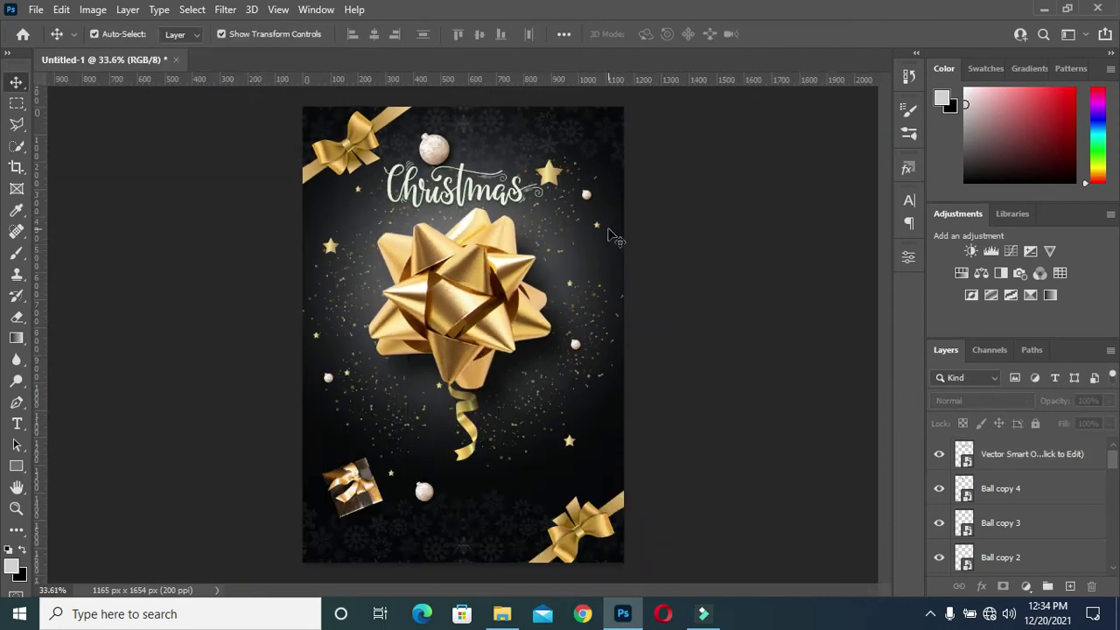
# Group the layers from Ball copy 4 down to gold chine into a group named Design
pyautogui.click(1009, 490)
pyautogui.scroll(-3, 1012, 493)
pyautogui.scroll(-3, 1008, 506)
pyautogui.scroll(-3, 1009, 521)
pyautogui.scroll(-2, 1009, 522)
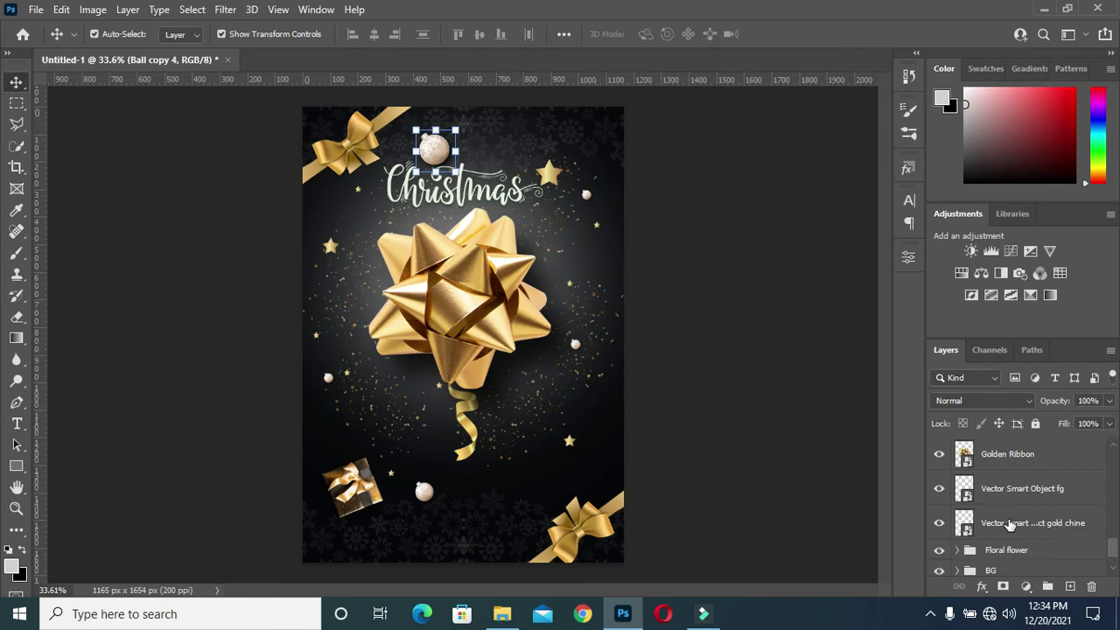
pyautogui.keyDown('shift'); pyautogui.click(1011, 523); pyautogui.keyUp('shift')
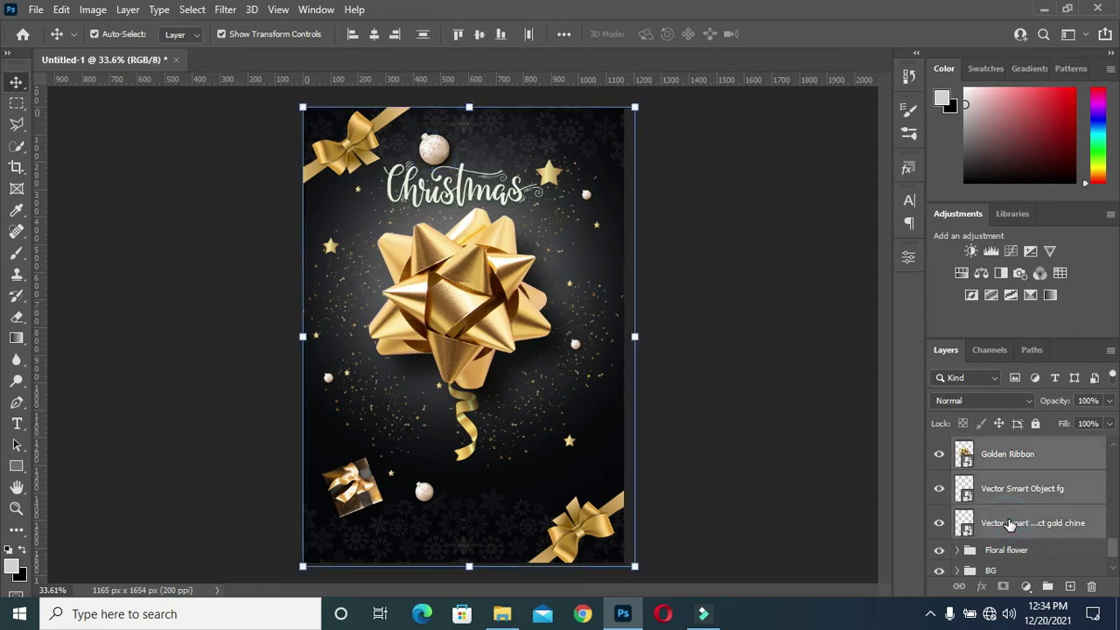
pyautogui.hotkey('ctrl', 'g')
pyautogui.doubleClick(998, 481)
pyautogui.write('Design')
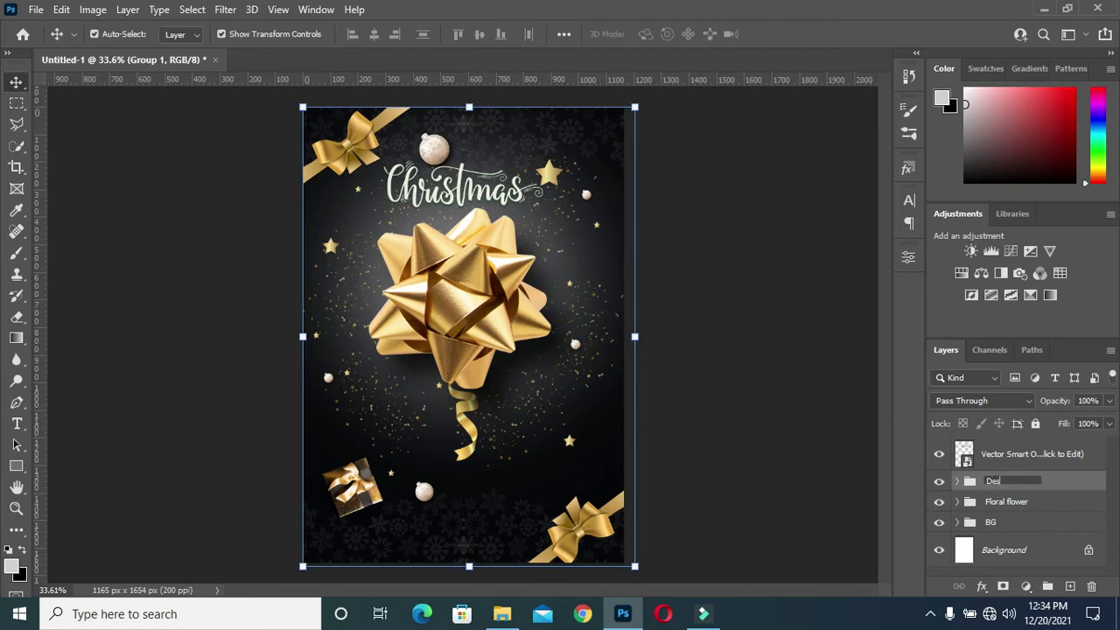
pyautogui.click(1003, 458)
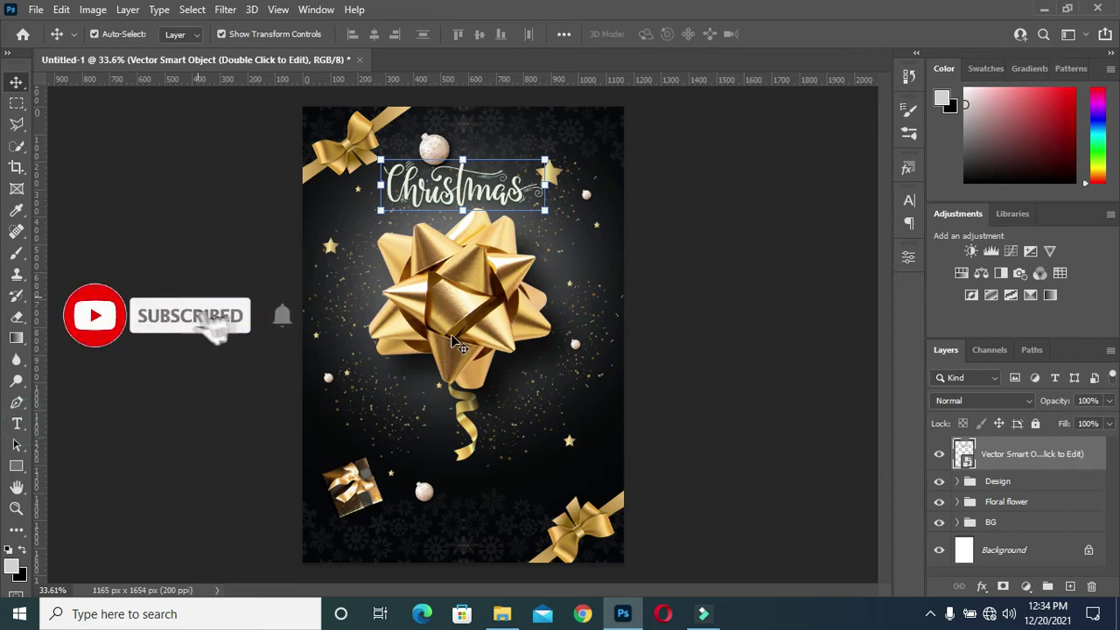
pyautogui.press('t')
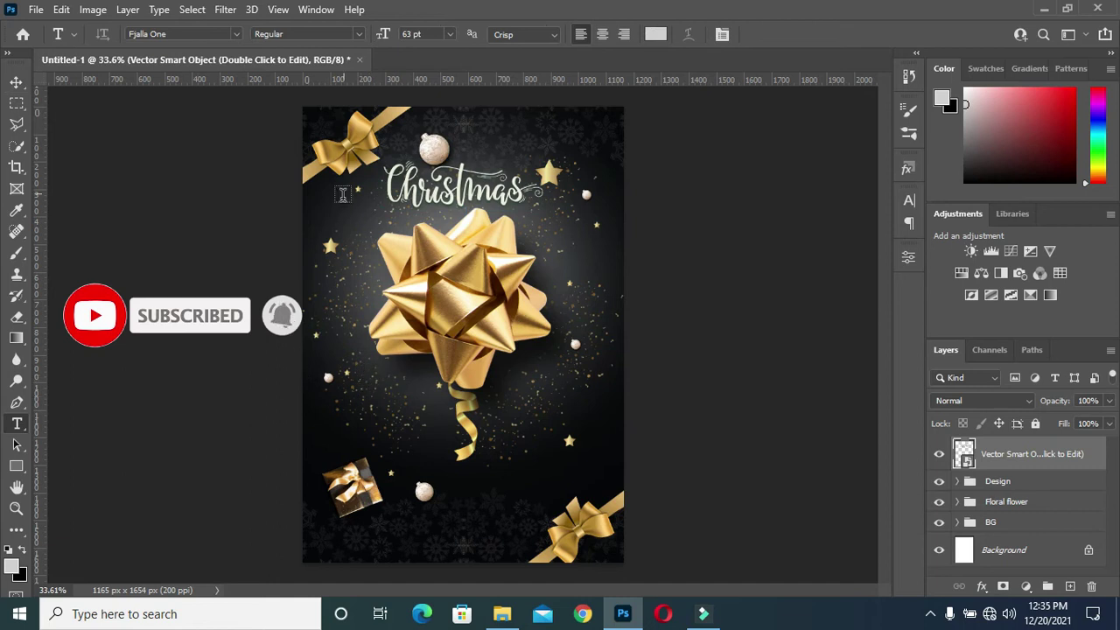
# Add the text 'PARTY' below the bow in Fjalla One at 63 pt
pyautogui.click(388, 409)
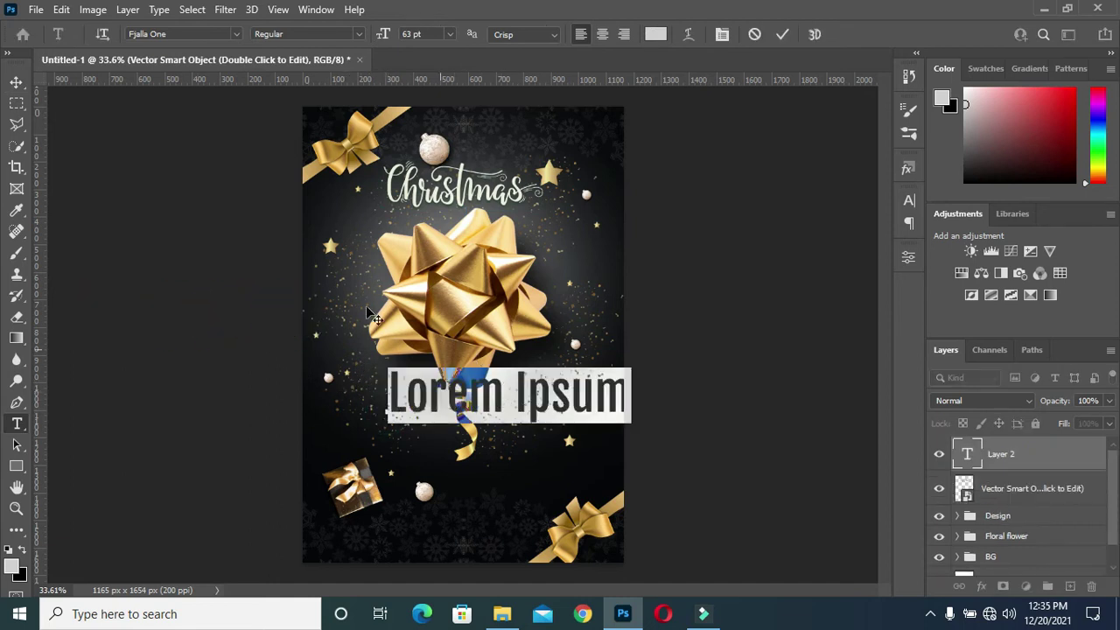
pyautogui.click(236, 33)
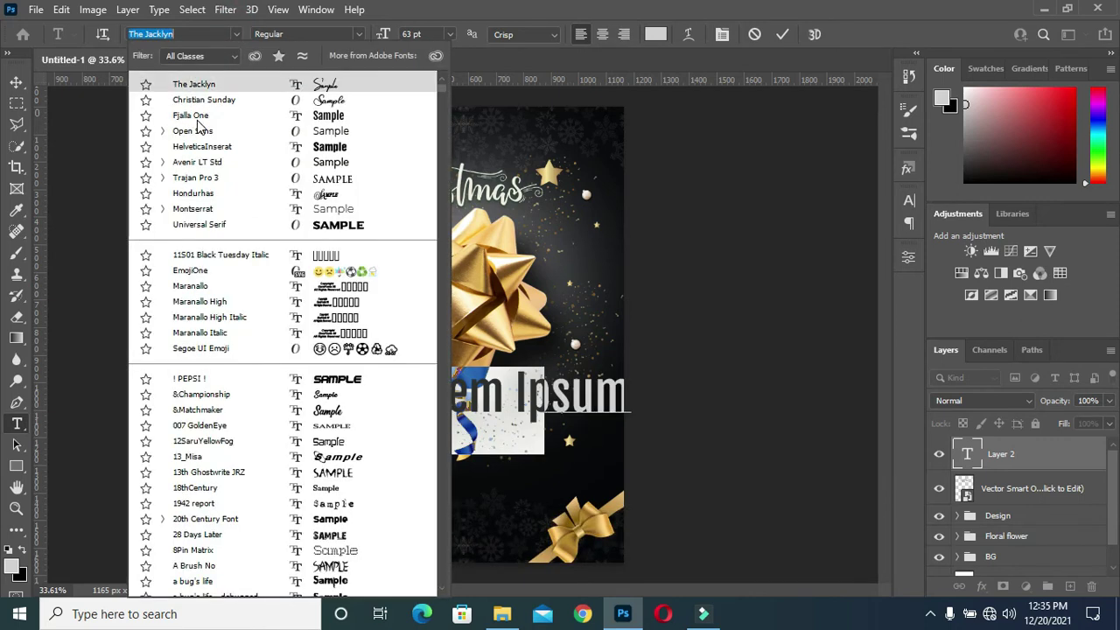
pyautogui.click(190, 115)
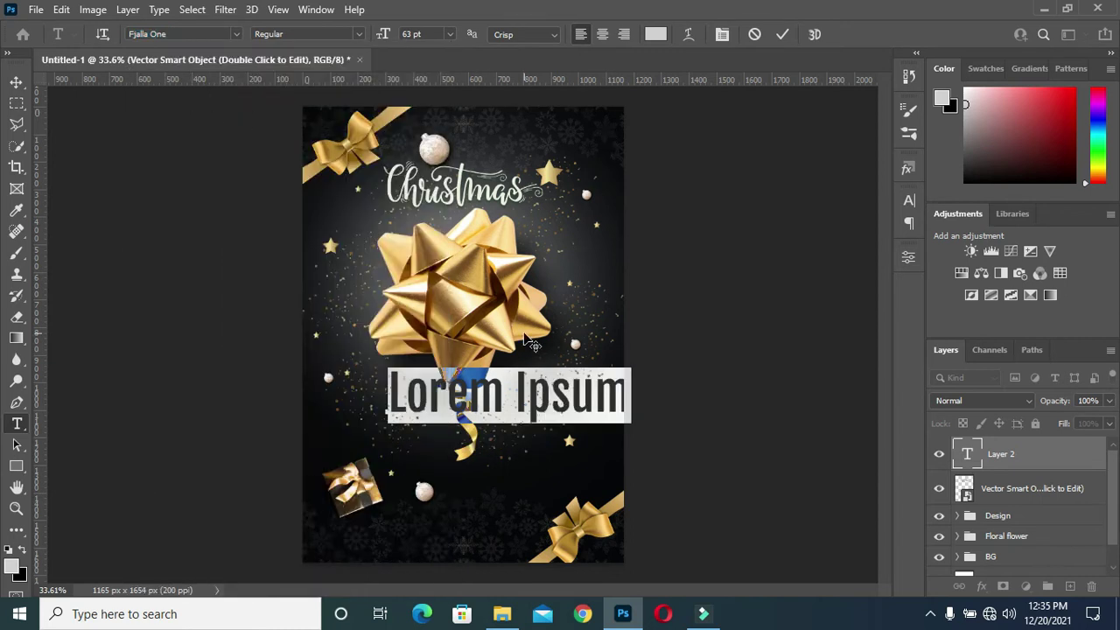
pyautogui.write('PARTY')
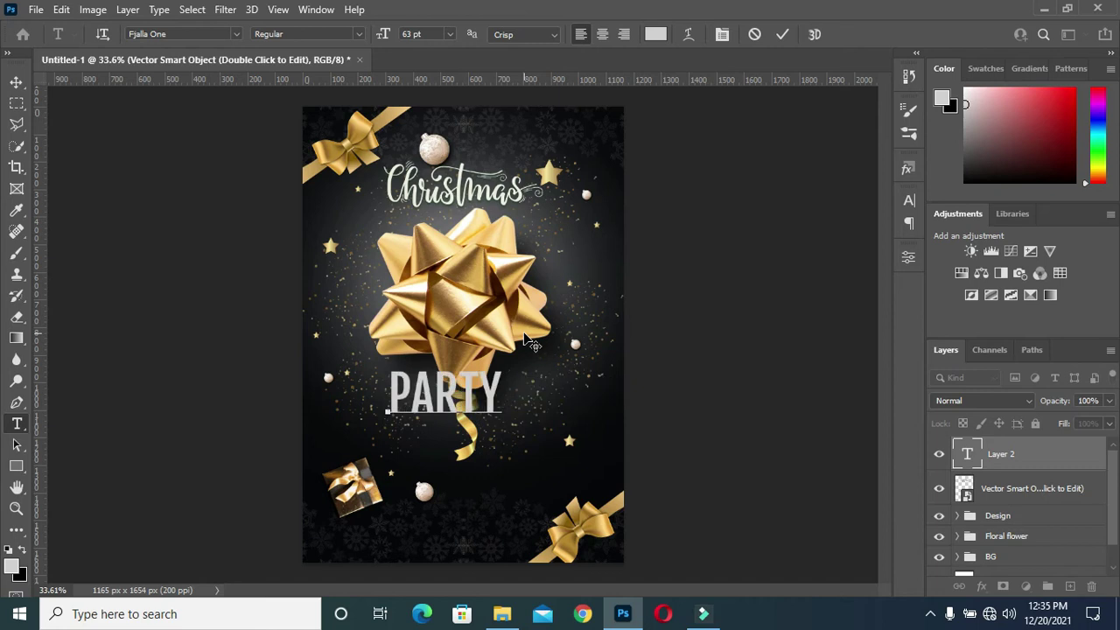
pyautogui.click(778, 38)
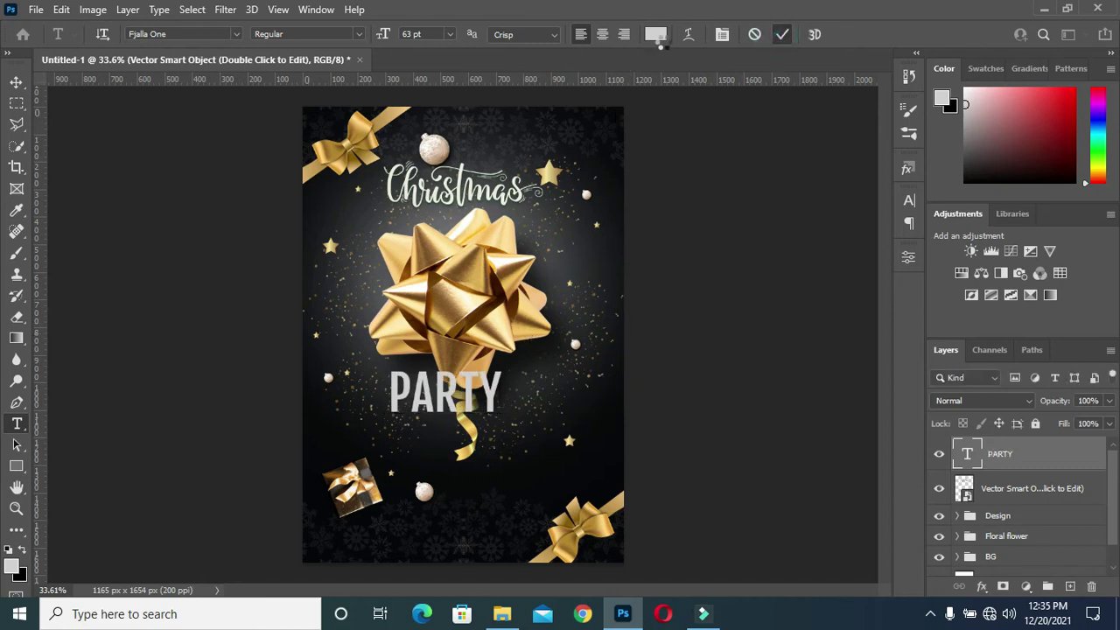
pyautogui.click(655, 35)
# Set PARTY to white (ffffff) and move it down, centred beneath the curly ribbon tail
pyautogui.moveTo(680, 175); pyautogui.dragTo(674, 145)
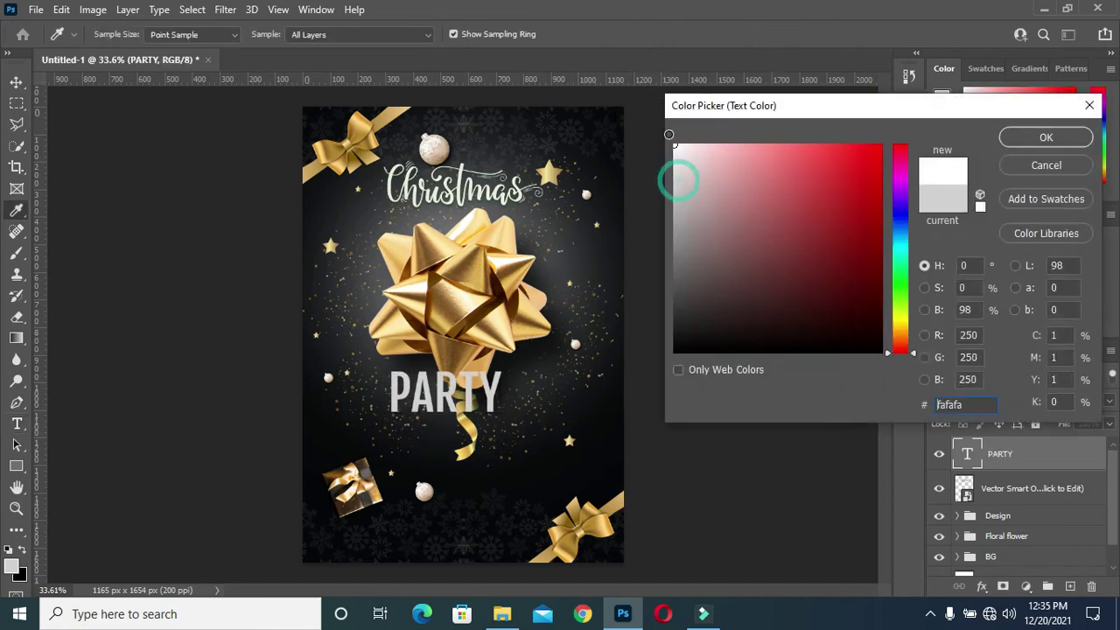
pyautogui.click(1043, 140)
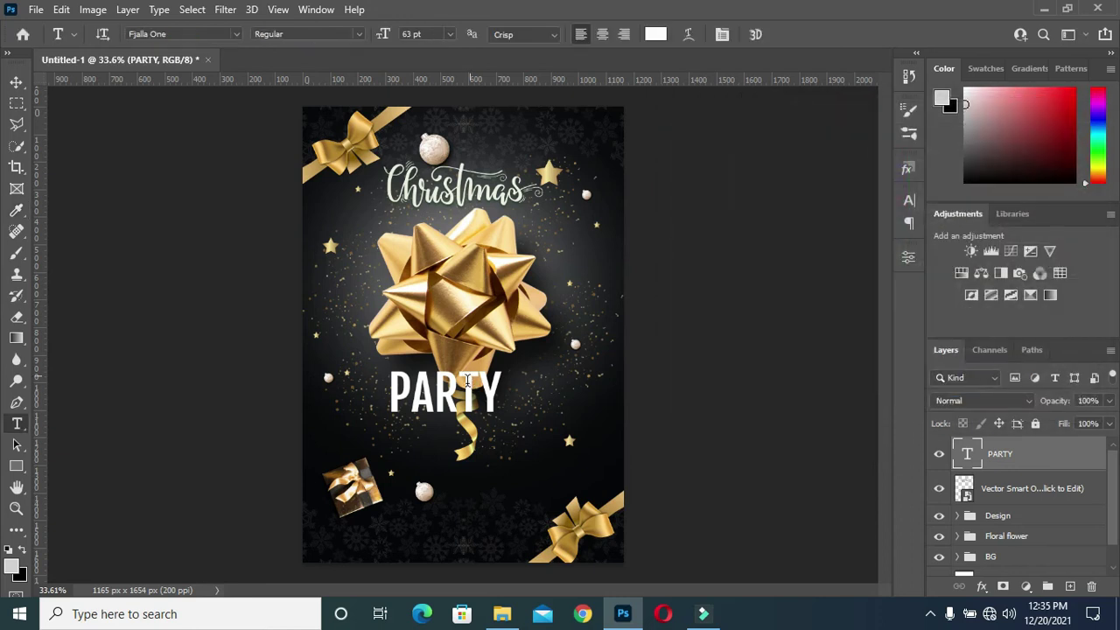
pyautogui.click(16, 81)
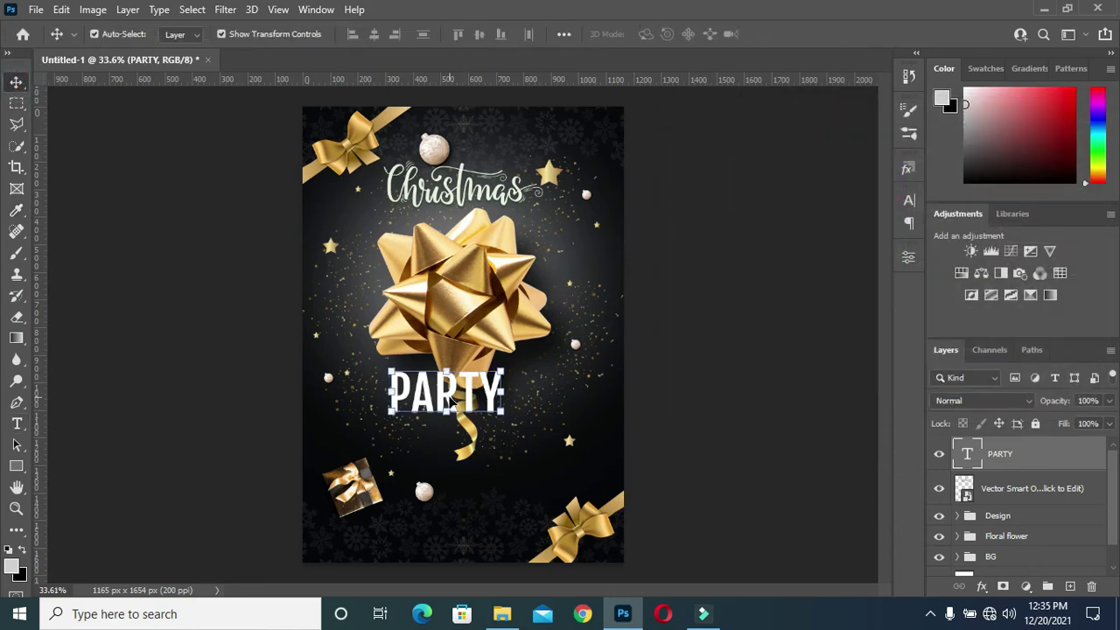
pyautogui.moveTo(451, 399); pyautogui.dragTo(473, 474)
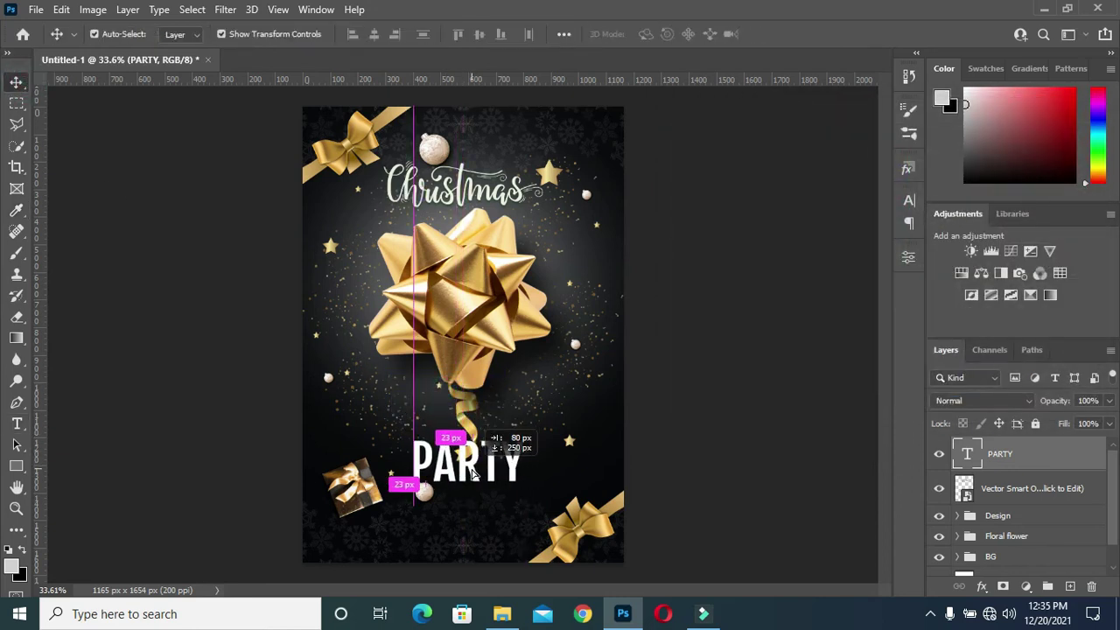
pyautogui.moveTo(472, 474); pyautogui.dragTo(465, 465)
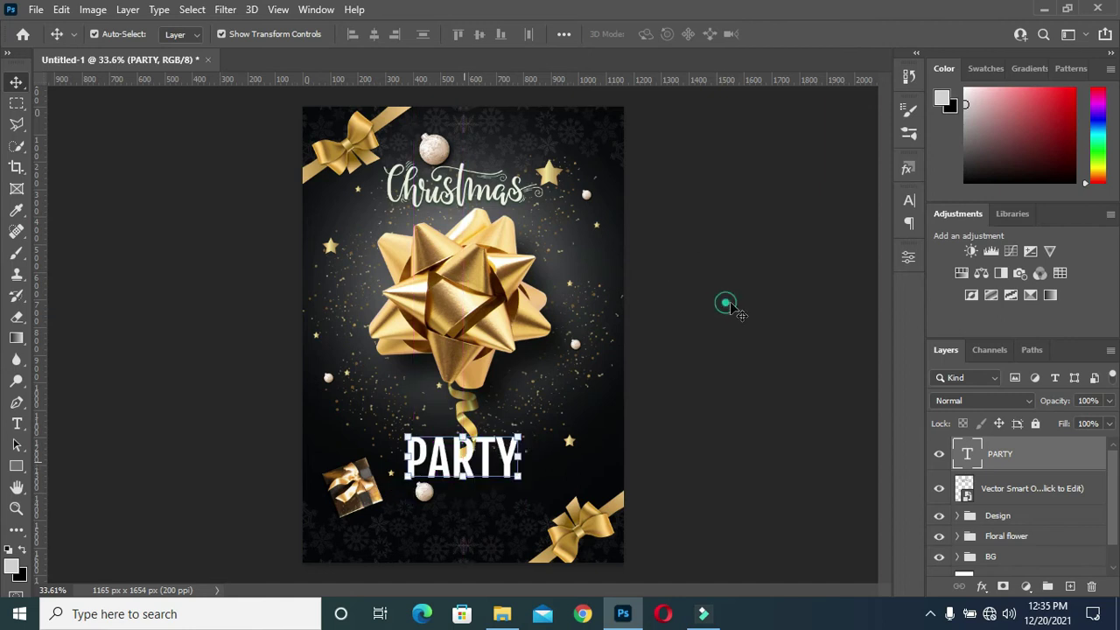
pyautogui.click(731, 306)
pyautogui.hotkey('ctrl', '-')
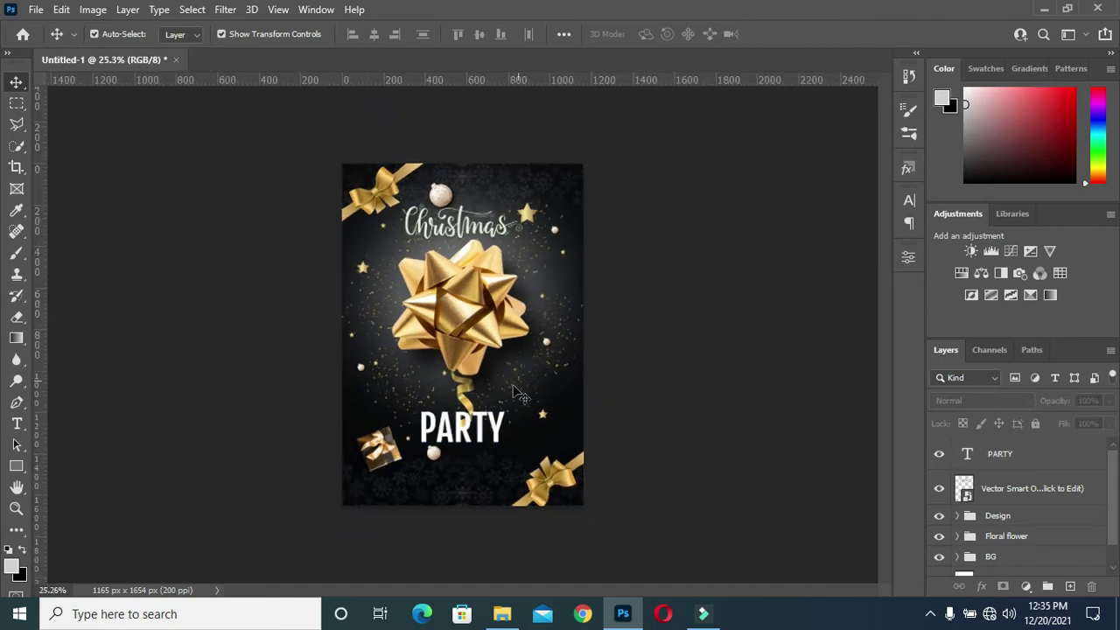
# Zoom in and check the bow, gold chine and ribbon tail layers, ending on the ribbon tail
pyautogui.hotkey('ctrl', '+')
pyautogui.click(468, 419)
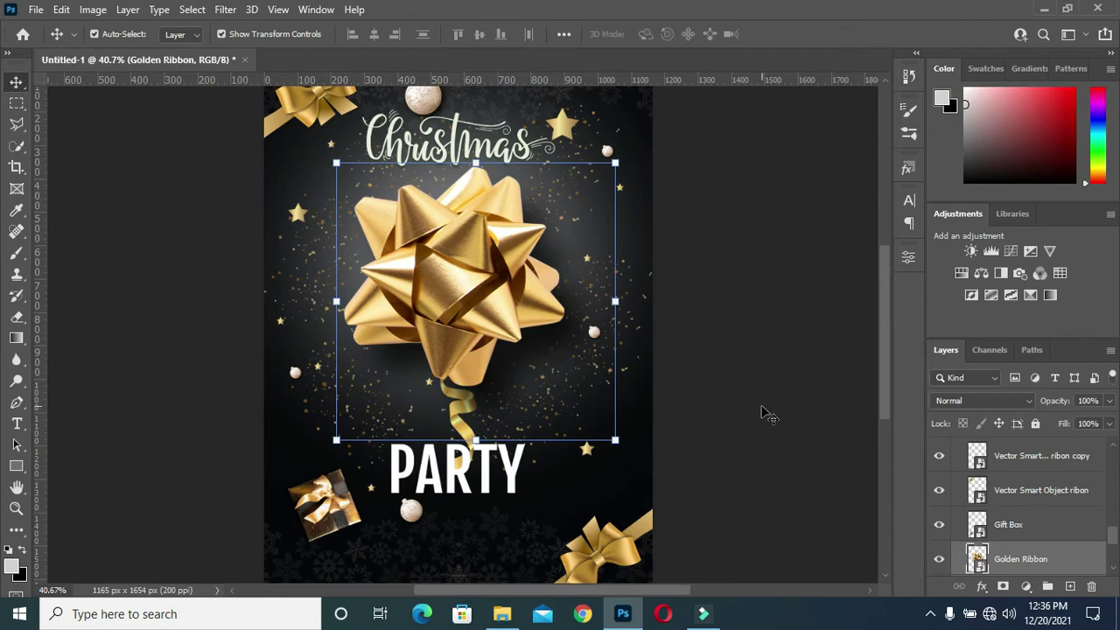
pyautogui.scroll(-2, 1024, 525)
pyautogui.scroll(-1, 1015, 516)
pyautogui.scroll(2, 1013, 512)
pyautogui.scroll(-1, 1010, 517)
pyautogui.click(1011, 518)
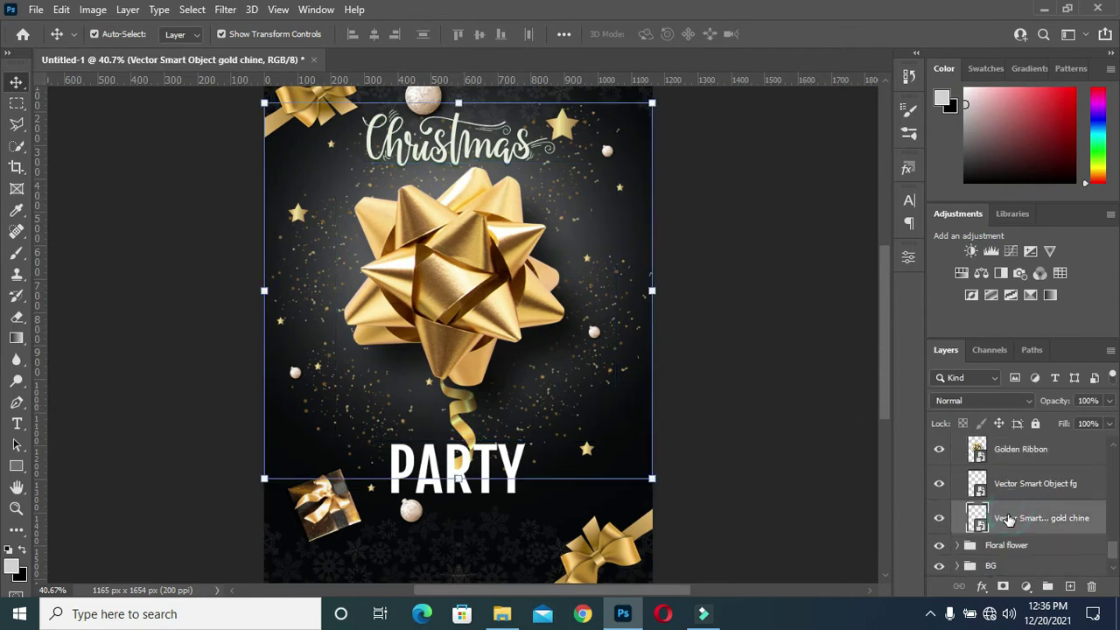
pyautogui.scroll(-1, 1021, 517)
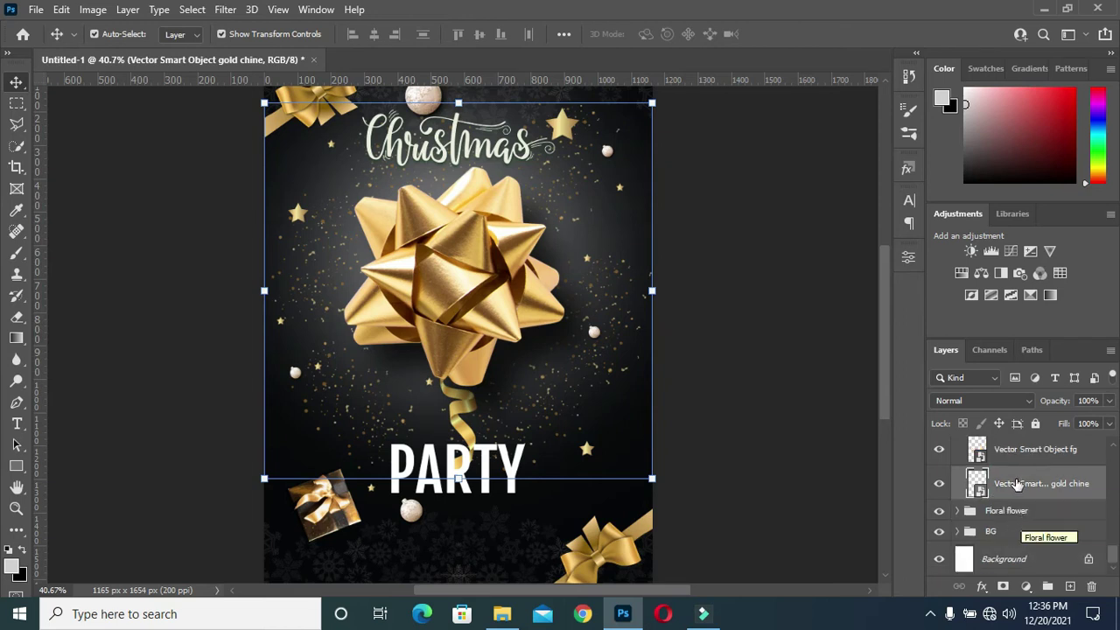
pyautogui.scroll(1, 1018, 494)
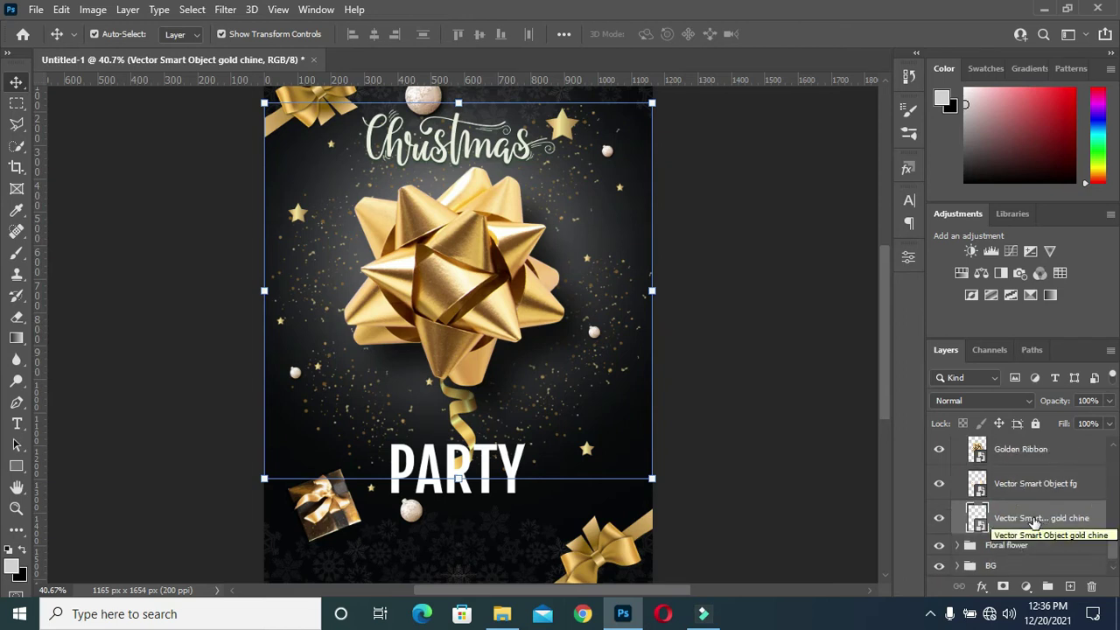
pyautogui.click(1026, 488)
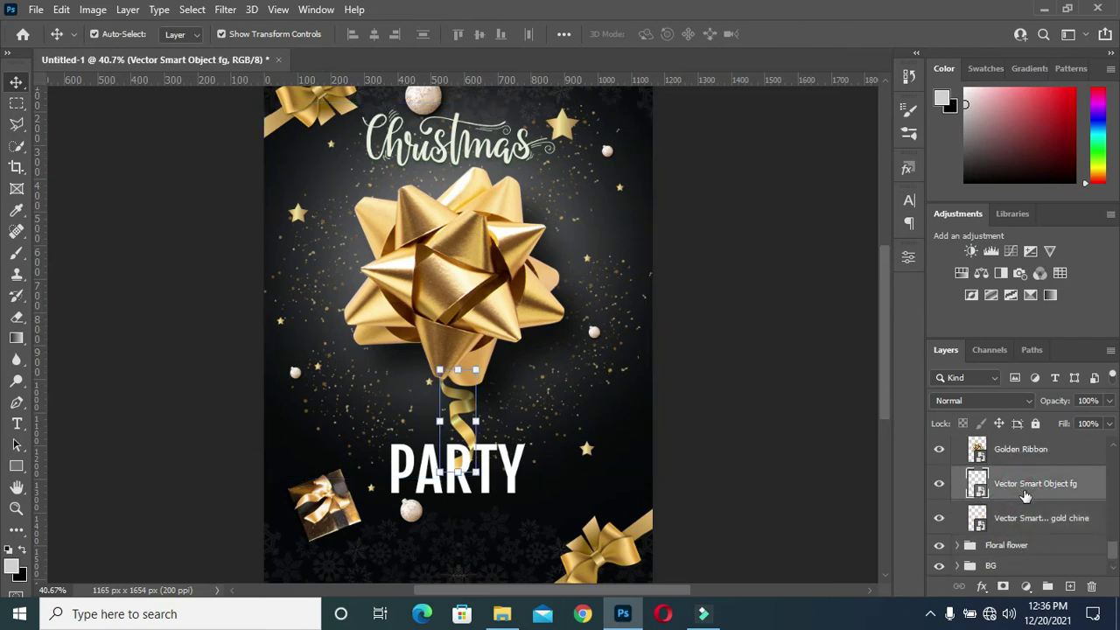
pyautogui.click(1026, 514)
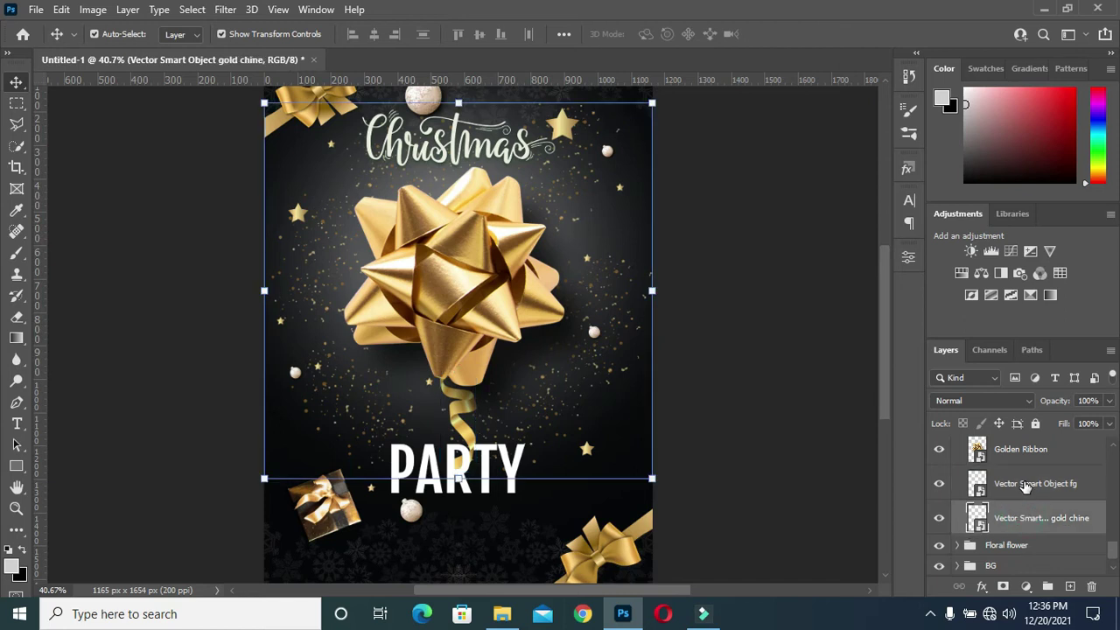
pyautogui.click(1027, 487)
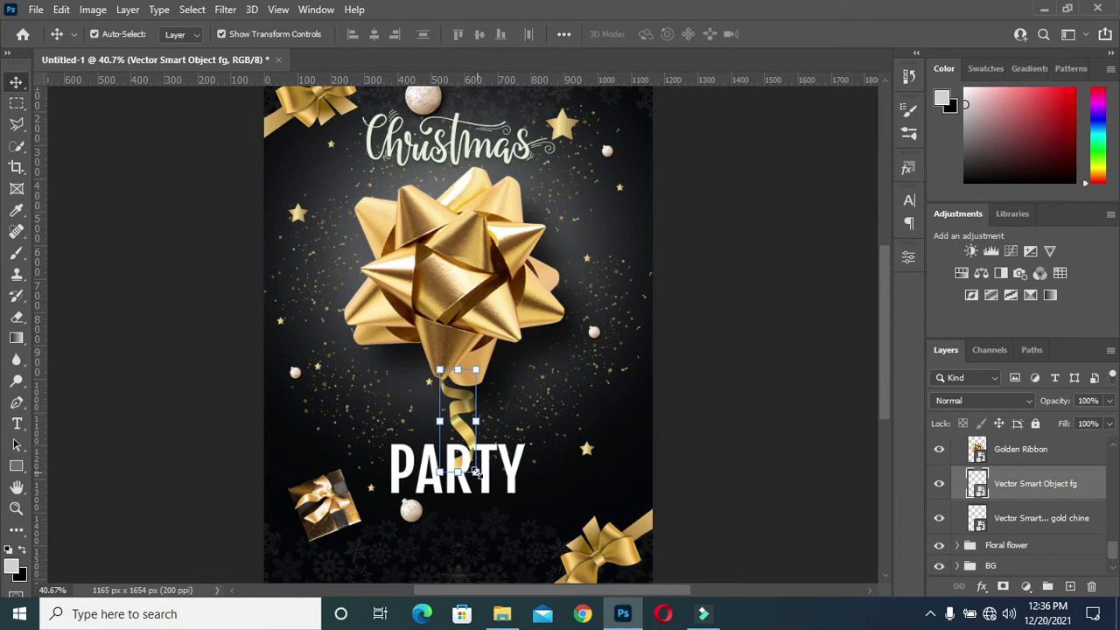
# Scale the ribbon tail slightly smaller and commit the transform
pyautogui.moveTo(473, 471); pyautogui.dragTo(468, 444)
pyautogui.moveTo(468, 441); pyautogui.dragTo(443, 435)
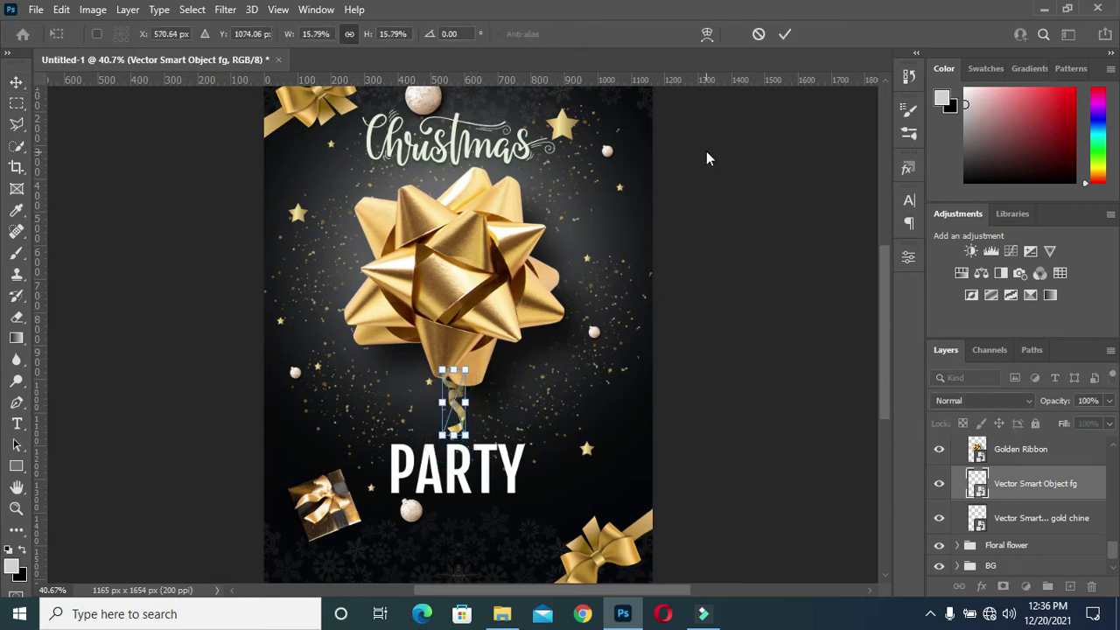
pyautogui.click(785, 35)
pyautogui.scroll(-2, 486, 426)
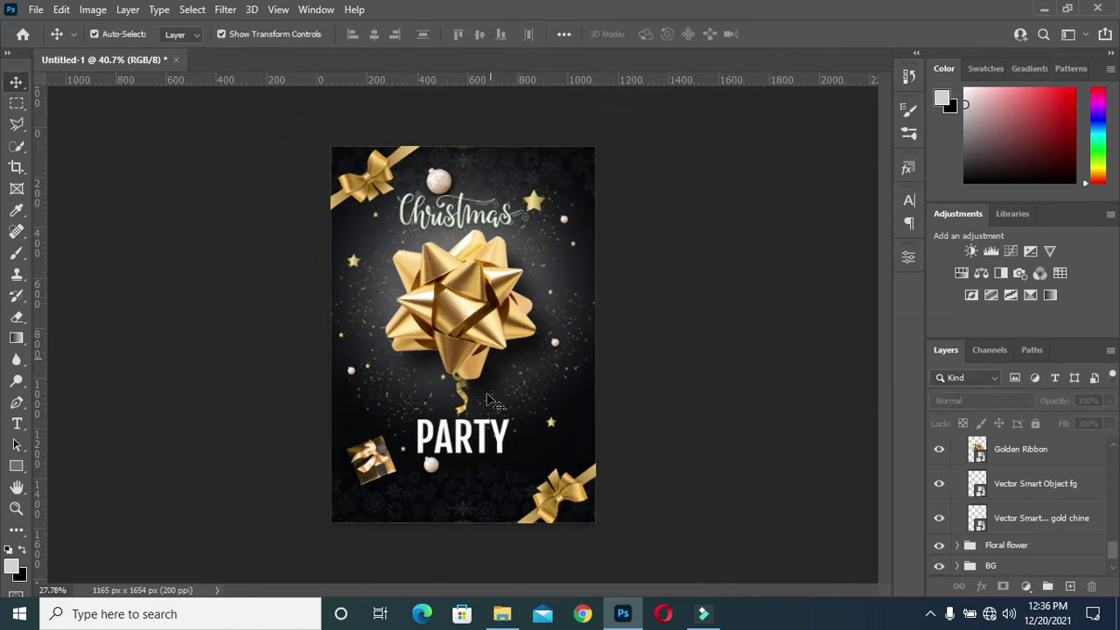
pyautogui.scroll(1, 482, 423)
pyautogui.scroll(1, 478, 424)
pyautogui.scroll(-1, 473, 425)
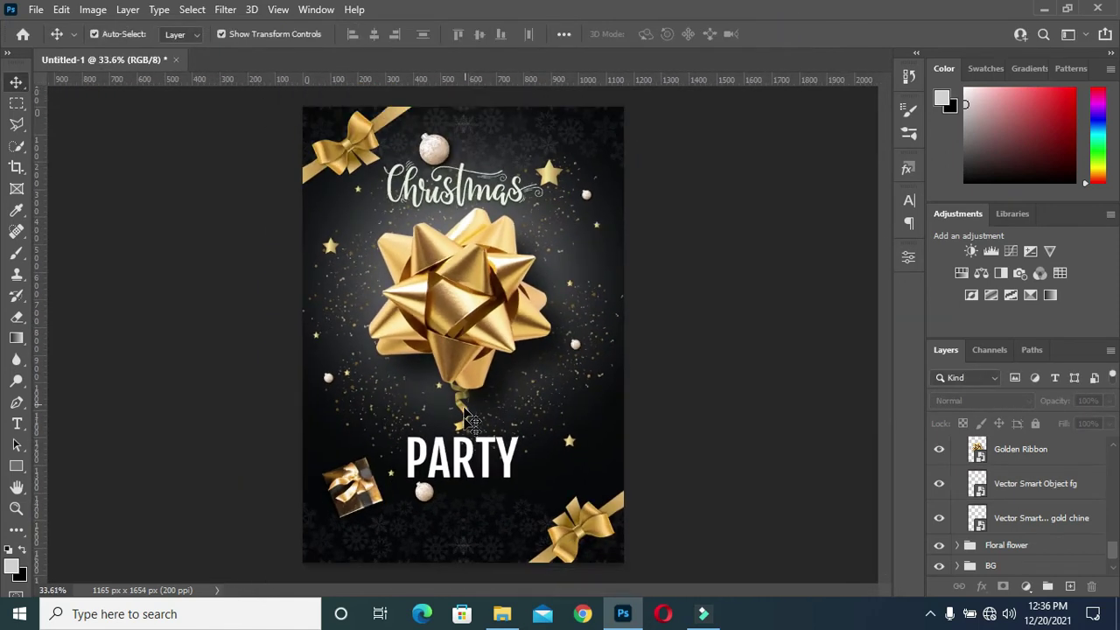
pyautogui.click(465, 428)
pyautogui.scroll(1, 464, 426)
pyautogui.scroll(1, 464, 426)
pyautogui.hotkey('ctrl', 't')
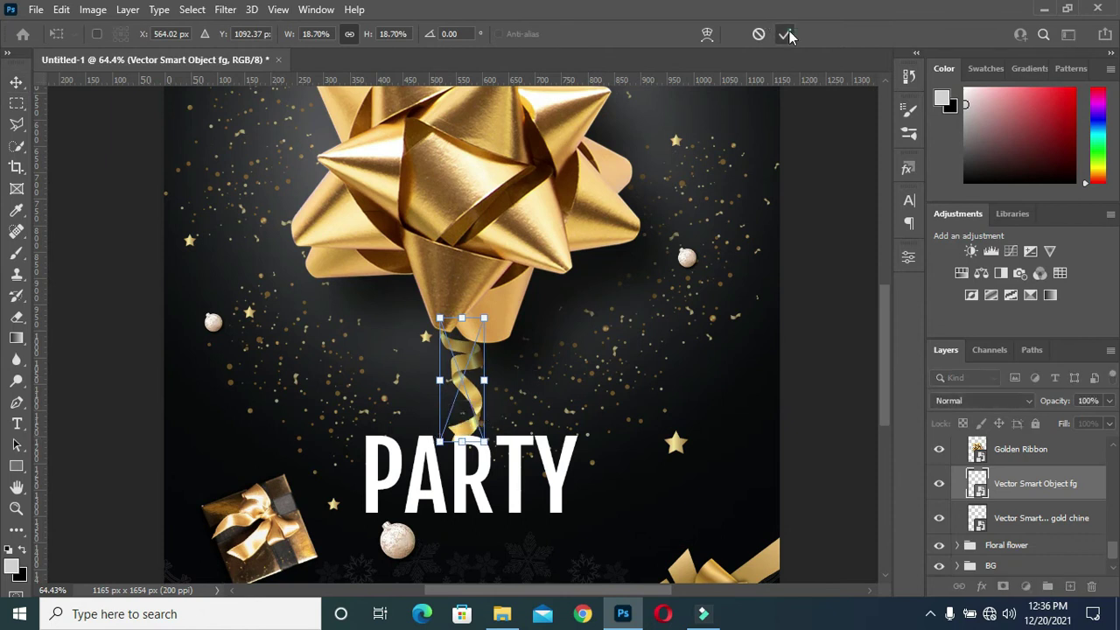
pyautogui.click(837, 282)
# Bring the lower poster into view, then select the PARTY title and duplicate it
pyautogui.scroll(-2, 783, 275)
pyautogui.scroll(-1, 564, 320)
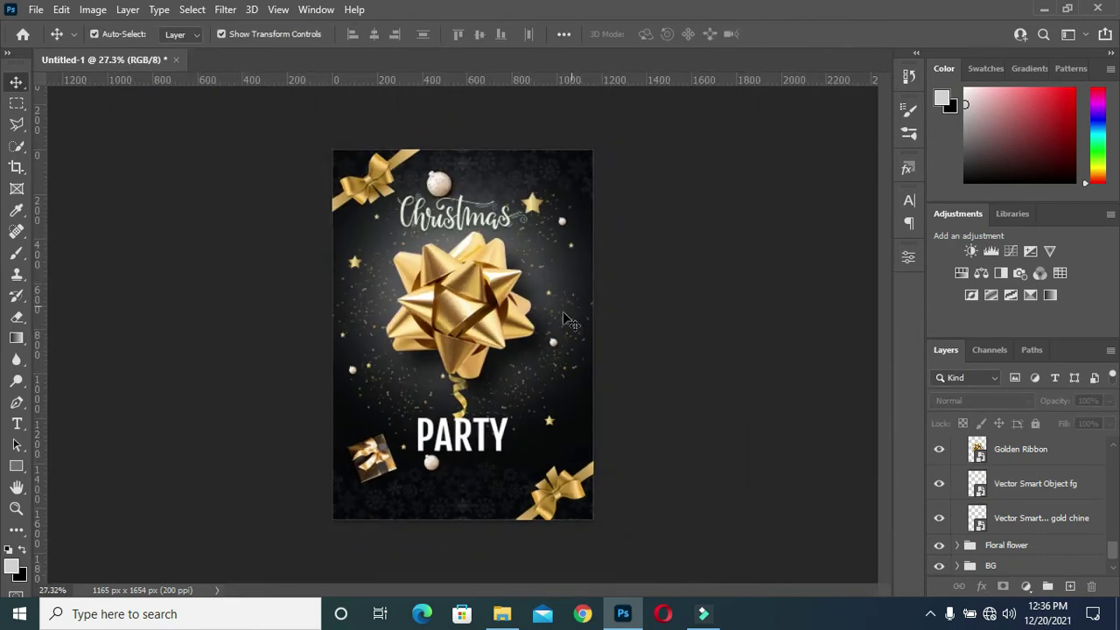
pyautogui.click(1017, 475)
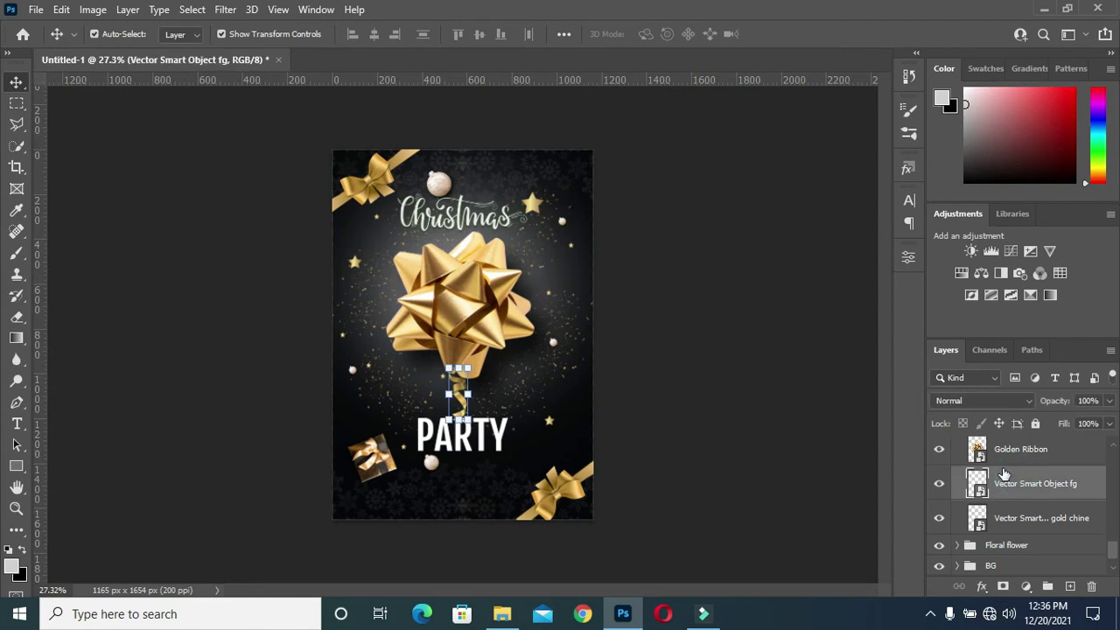
pyautogui.click(747, 447)
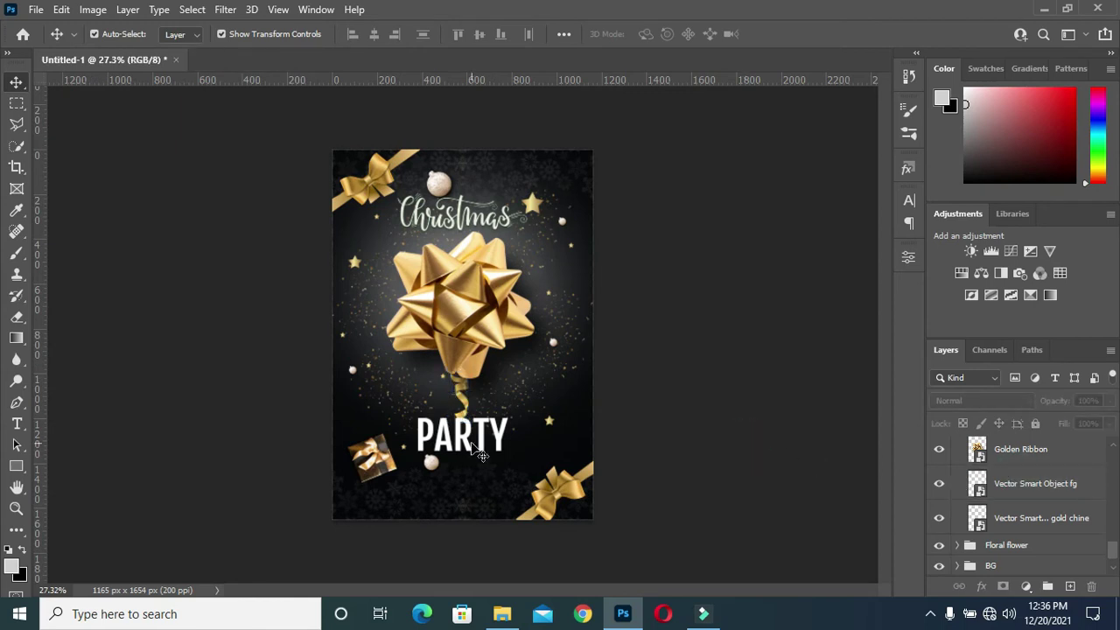
pyautogui.scroll(1, 479, 453)
pyautogui.scroll(1, 480, 453)
pyautogui.moveTo(882, 368); pyautogui.dragTo(881, 424)
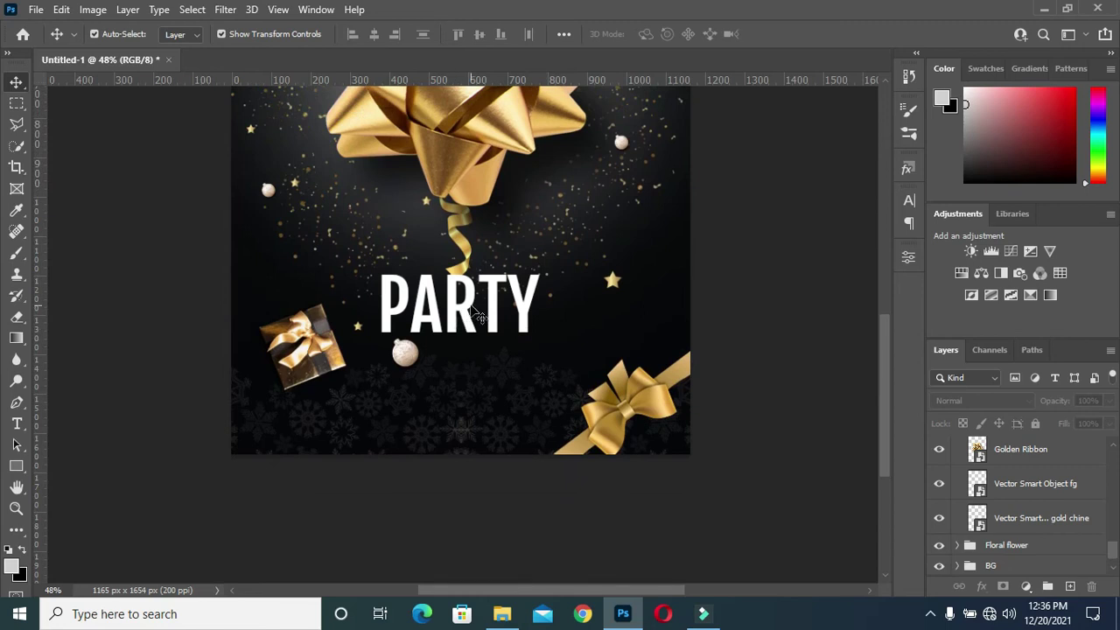
pyautogui.scroll(1, 479, 317)
pyautogui.click(787, 382)
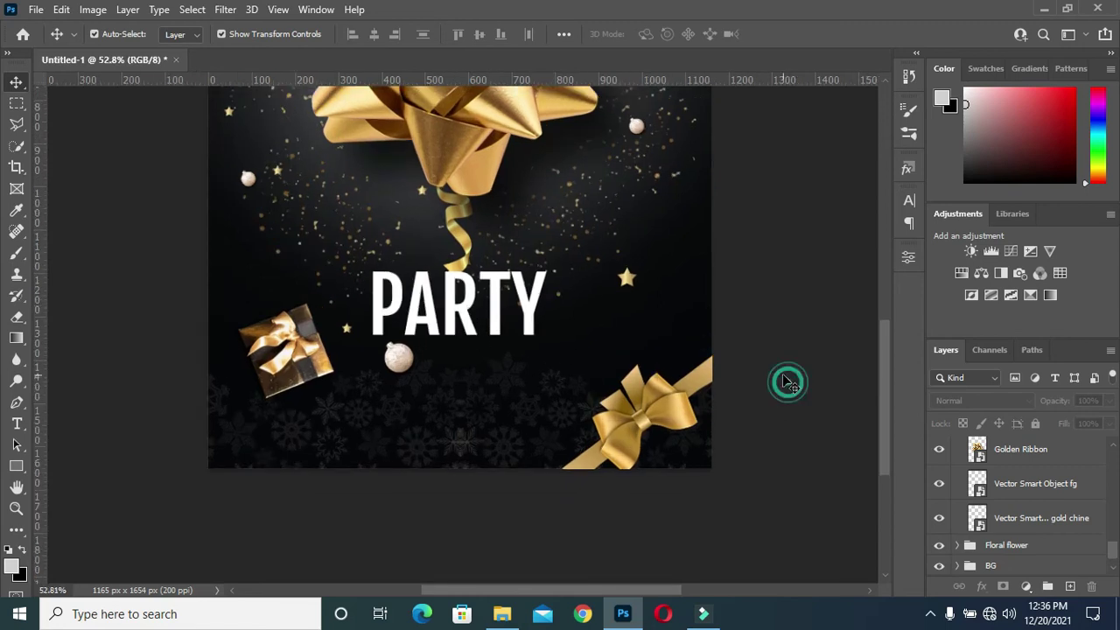
pyautogui.click(474, 328)
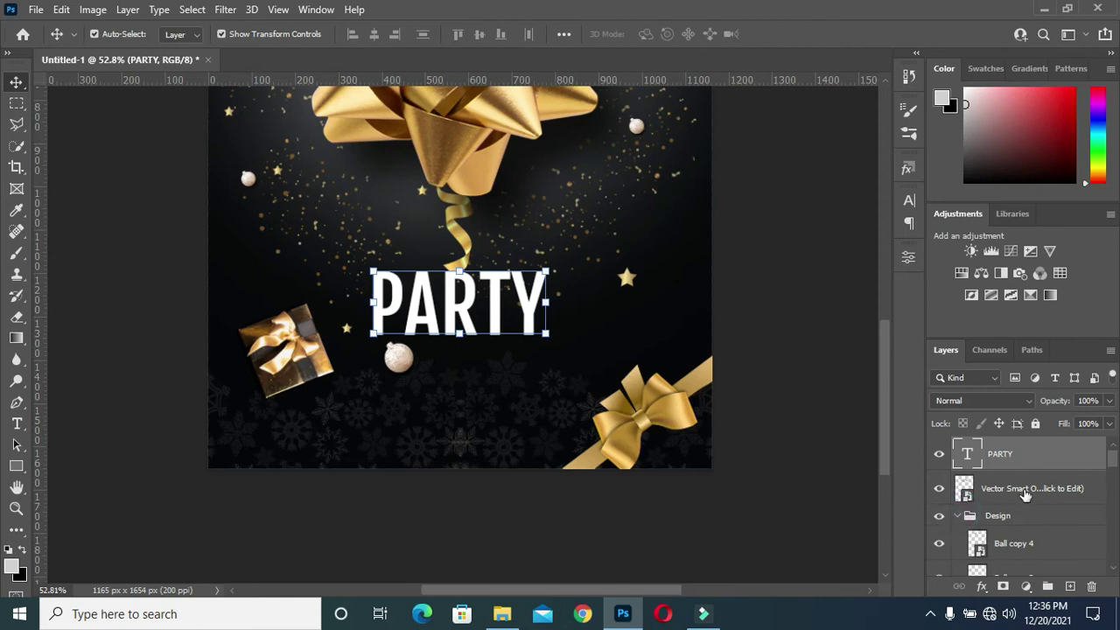
pyautogui.hotkey('ctrl', 'j')
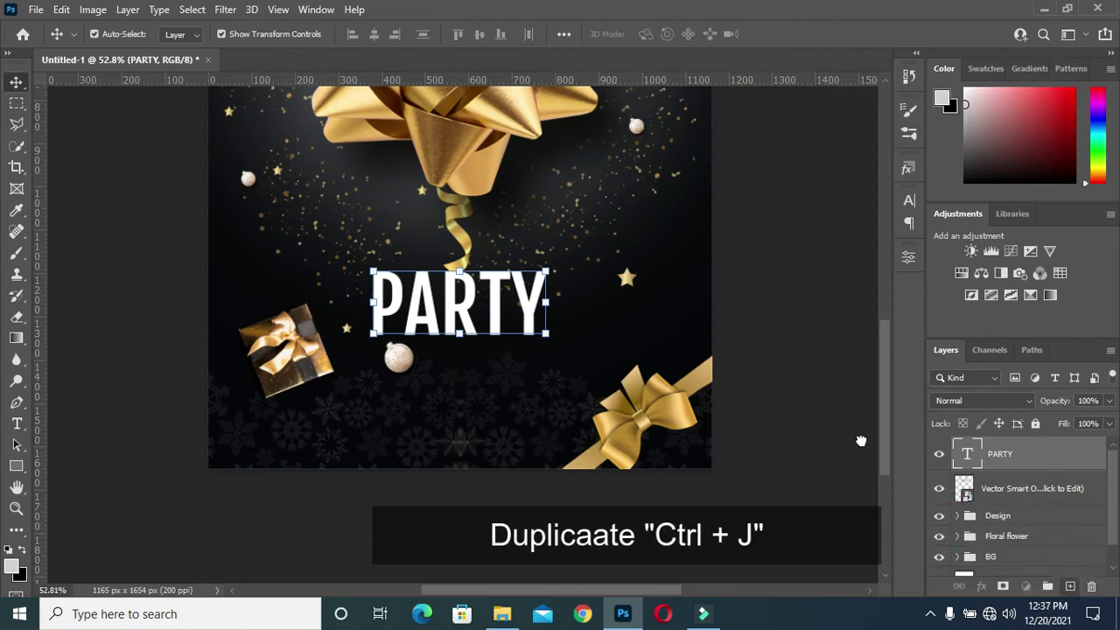
# Move the PARTY copy below the title and retype it as '25'
pyautogui.moveTo(467, 313); pyautogui.dragTo(452, 413)
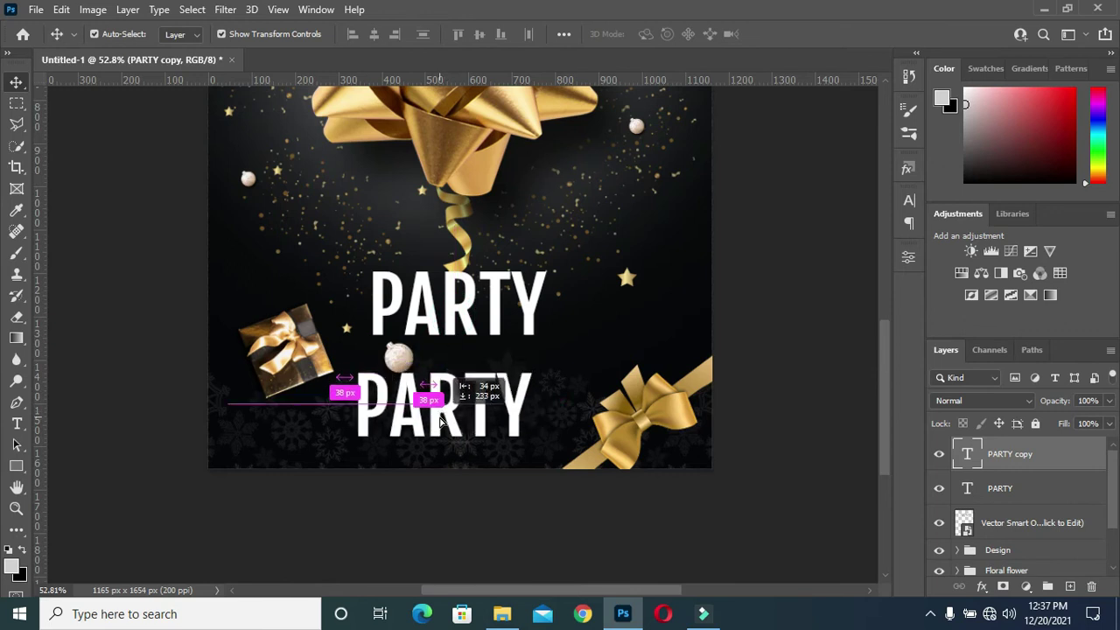
pyautogui.doubleClick(455, 404)
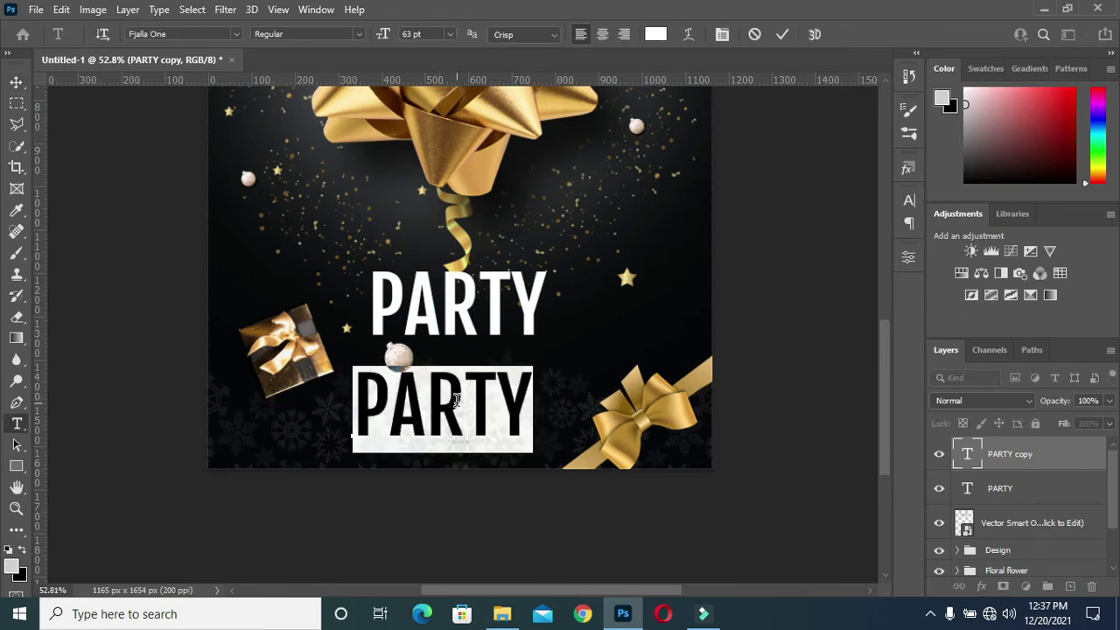
pyautogui.write('25')
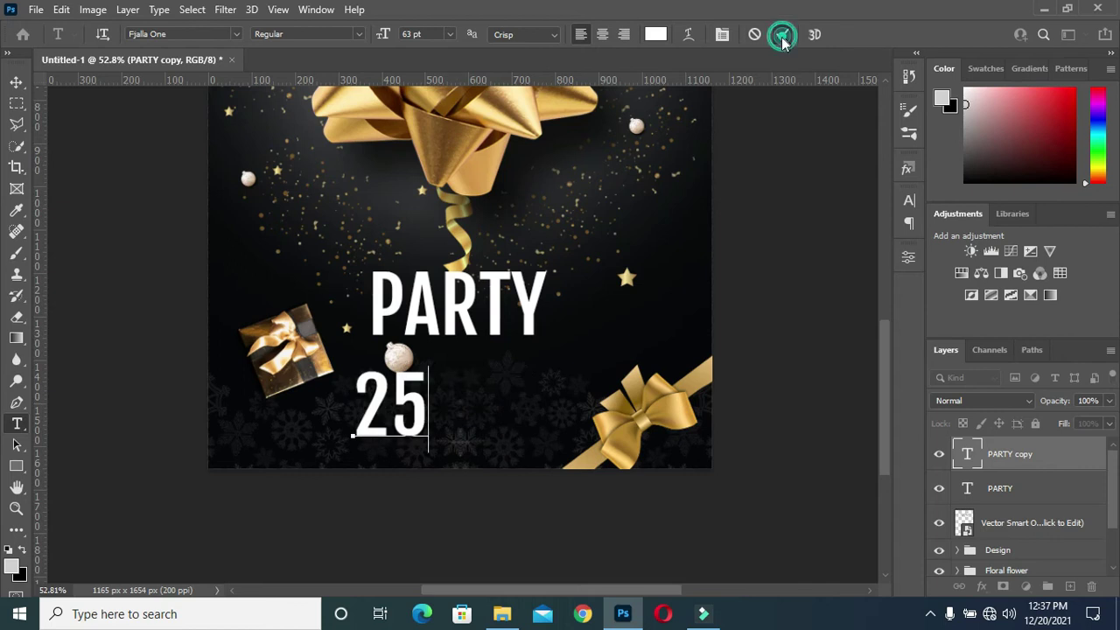
pyautogui.click(16, 81)
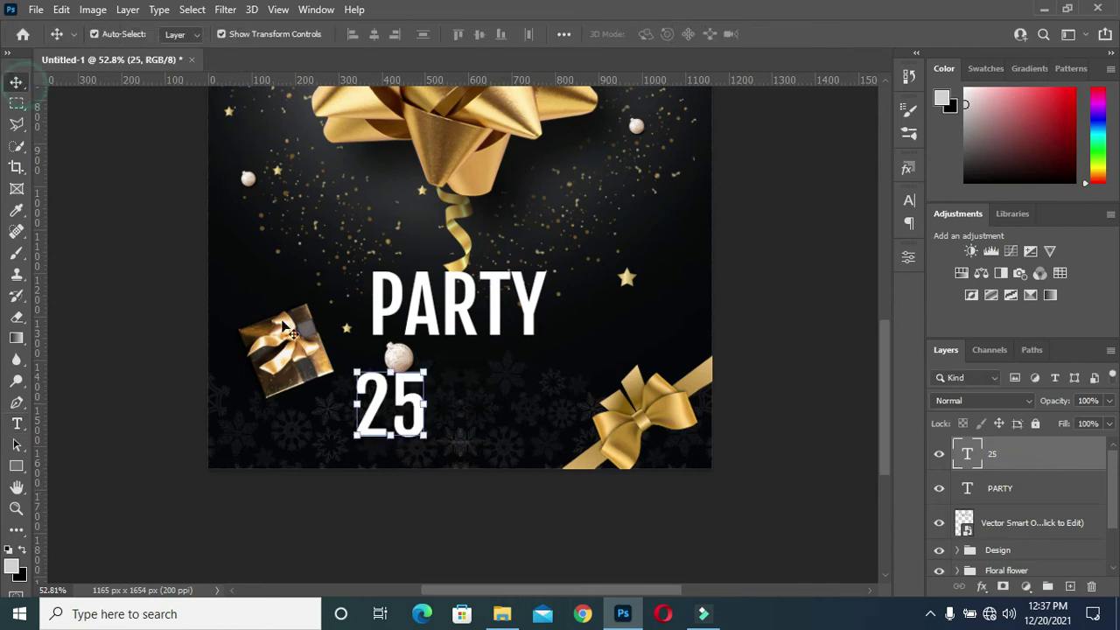
# Scale the 25 down to about 60% and centre it beneath PARTY
pyautogui.moveTo(357, 439); pyautogui.dragTo(377, 427)
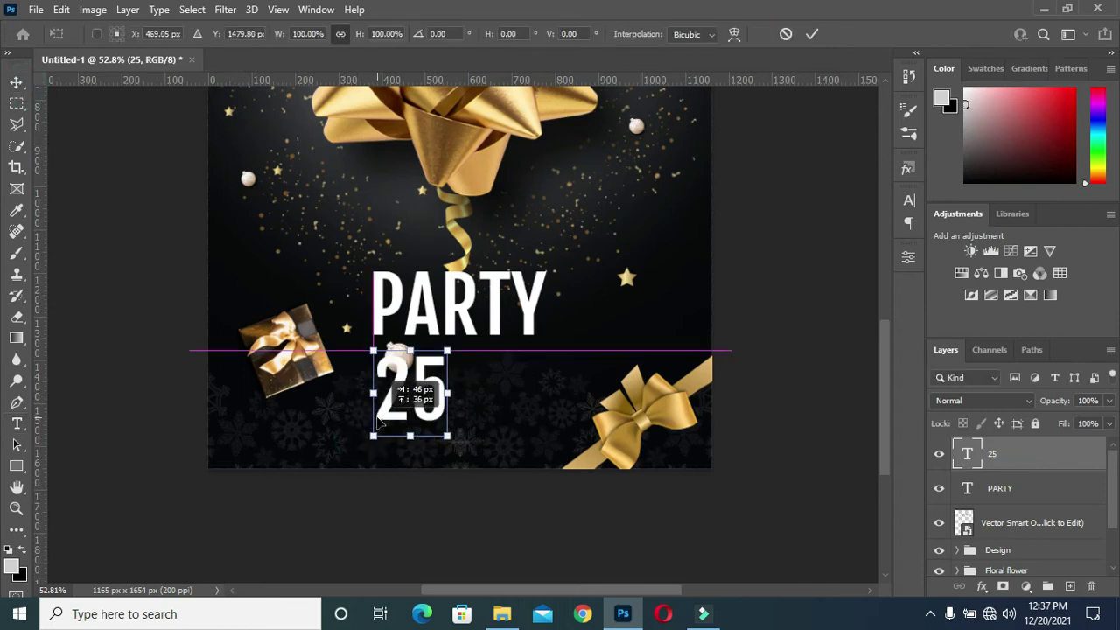
pyautogui.moveTo(447, 350)
pyautogui.mouseDown()
pyautogui.moveTo(407, 413)
pyautogui.moveTo(466, 375)
pyautogui.mouseUp()
pyautogui.write('570')
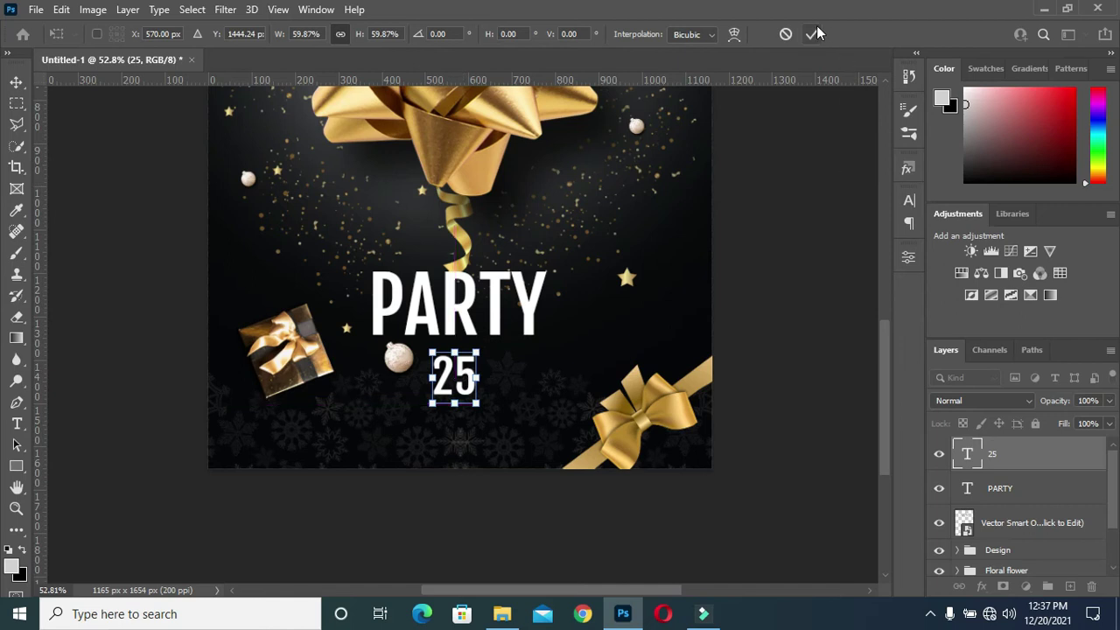
pyautogui.press('Return')
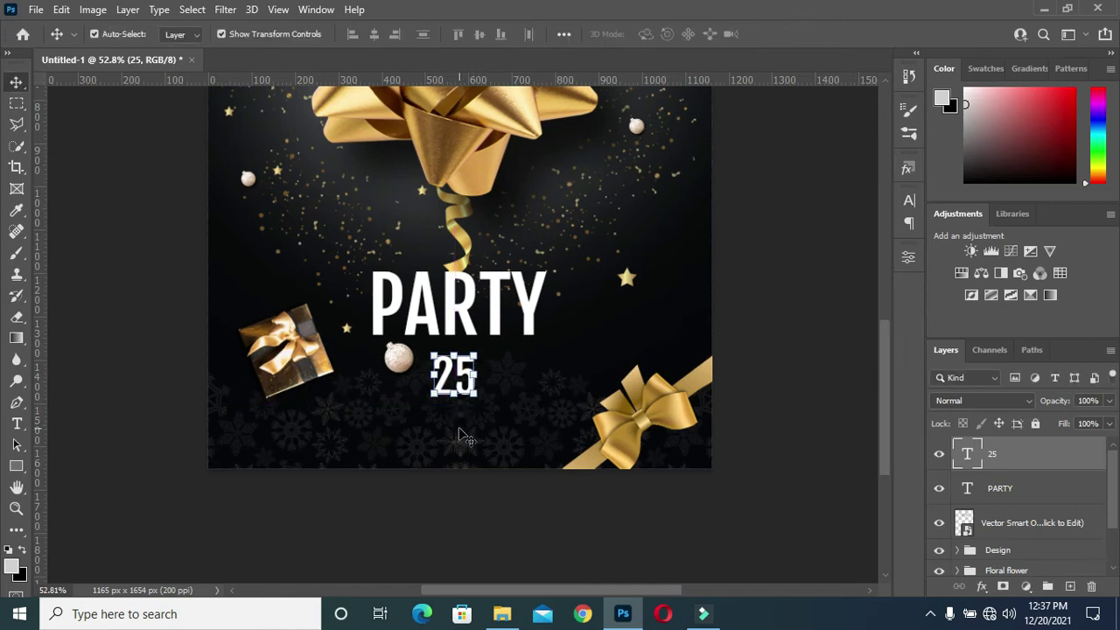
pyautogui.click(16, 424)
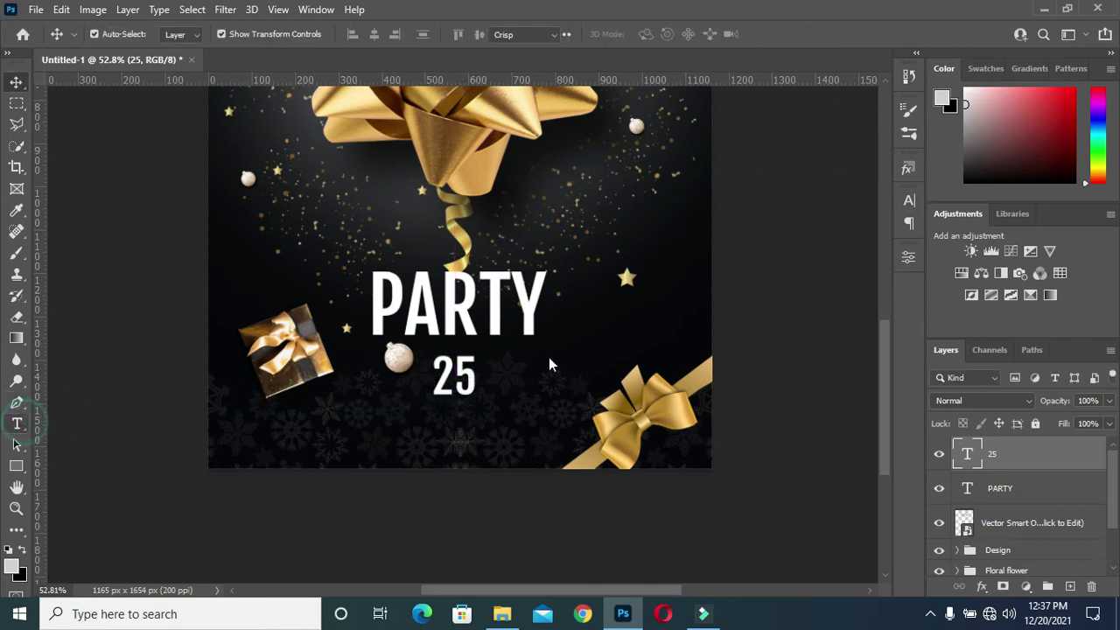
# Add 'th' text and colour it gold sampled from the bow
pyautogui.click(494, 361)
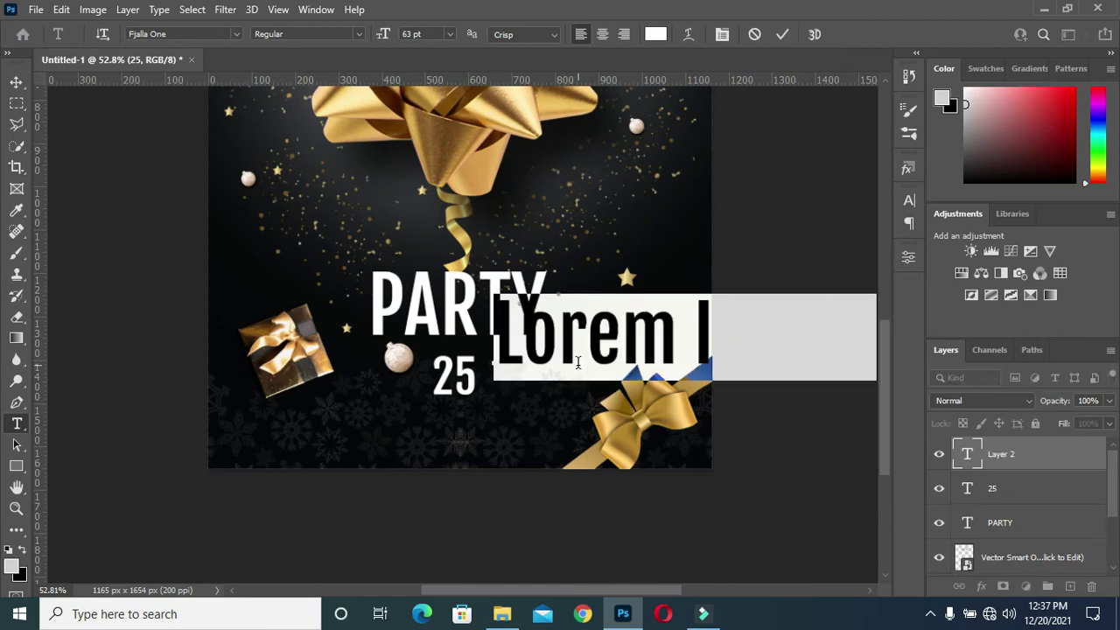
pyautogui.write('th')
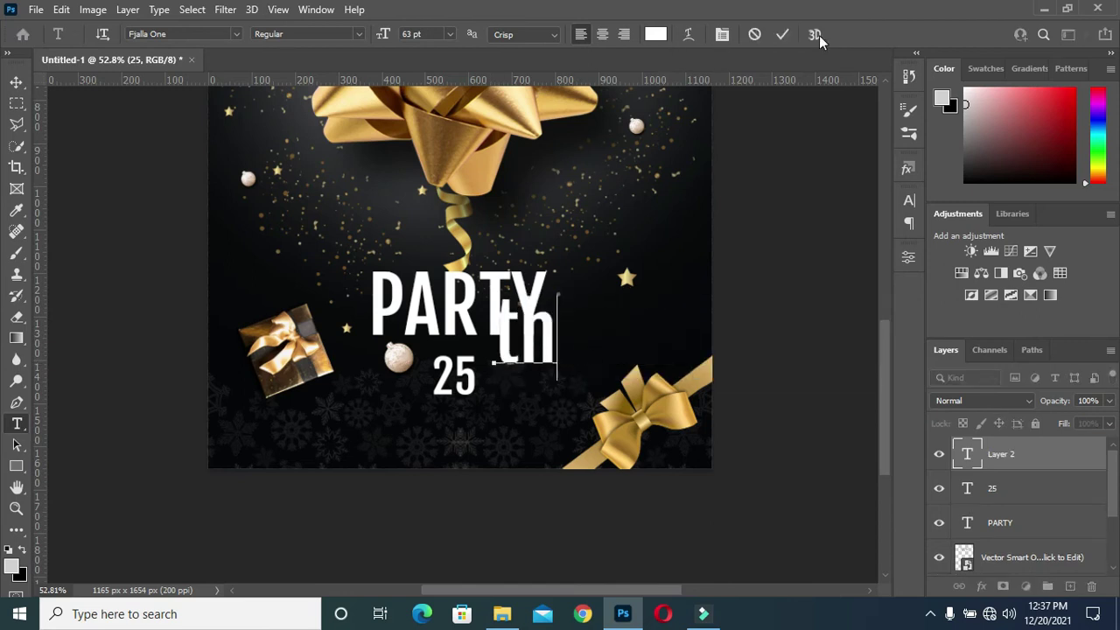
pyautogui.click(786, 35)
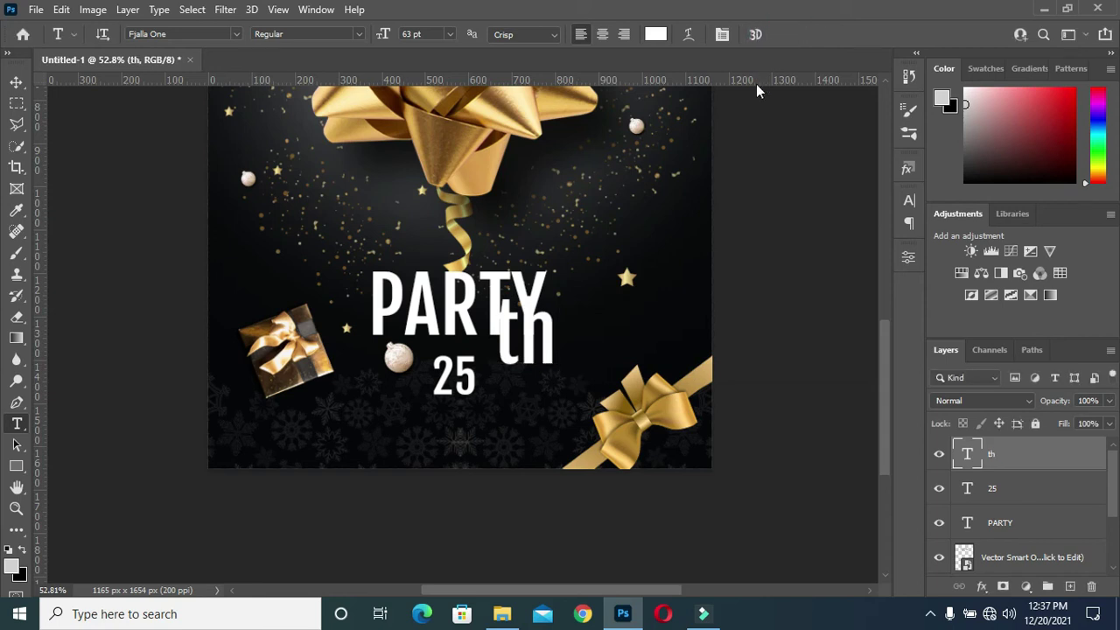
pyautogui.click(657, 36)
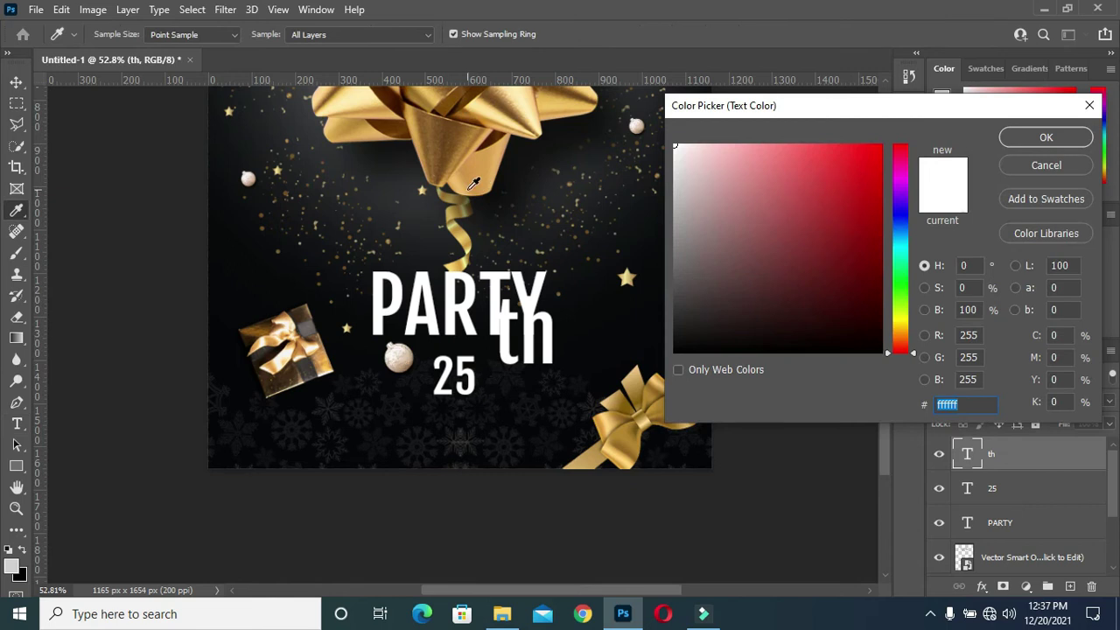
pyautogui.click(607, 430)
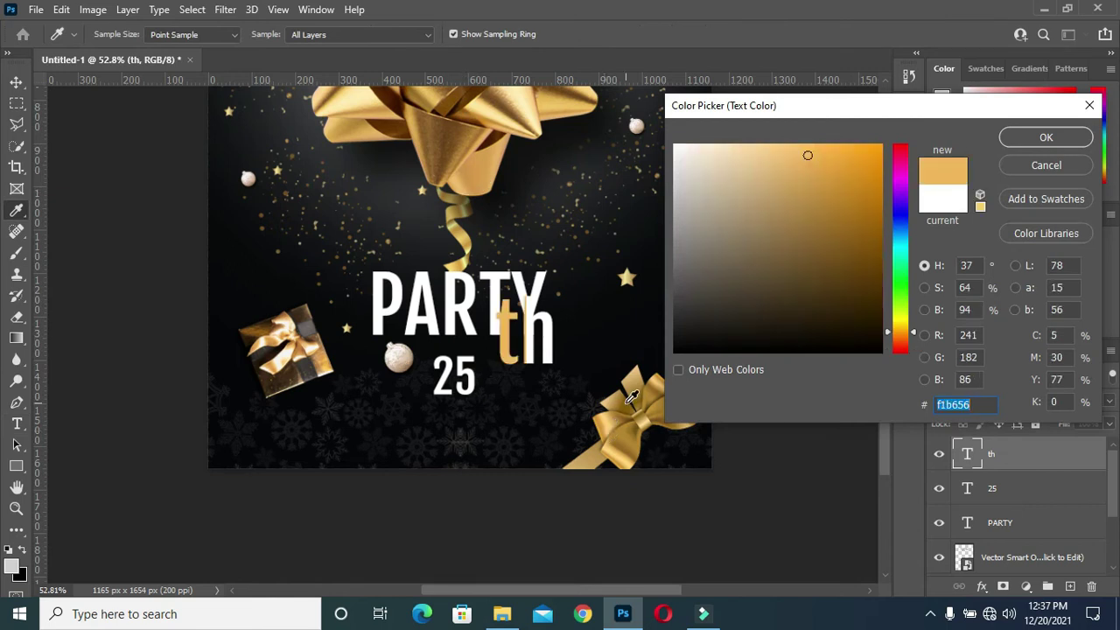
pyautogui.click(1046, 137)
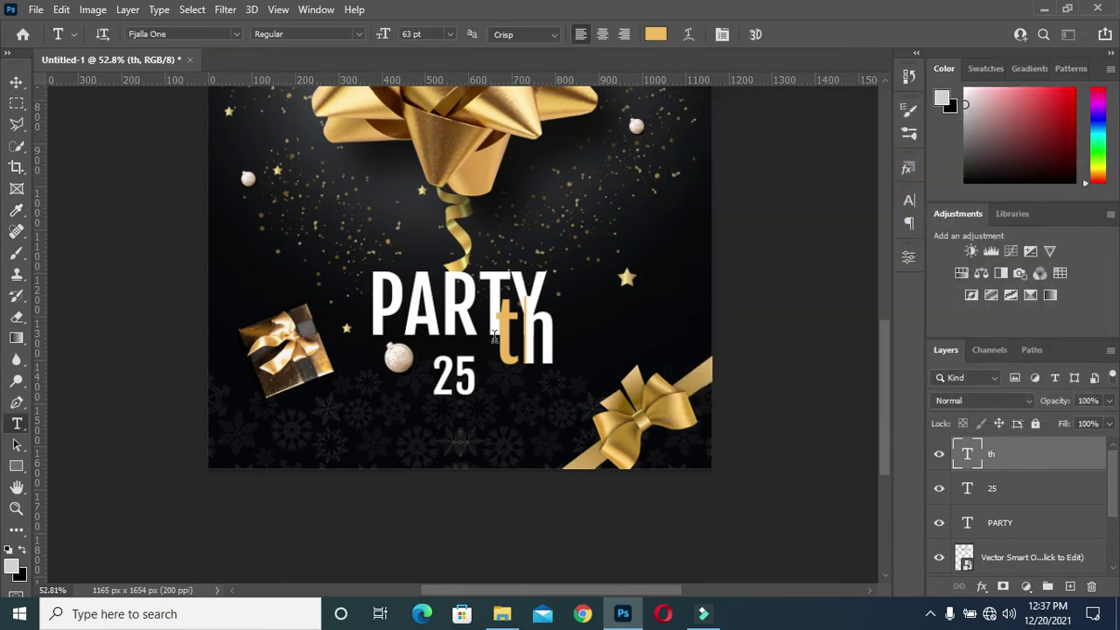
# Move th onto the 25 and change its font to The Jacklyn
pyautogui.click(16, 81)
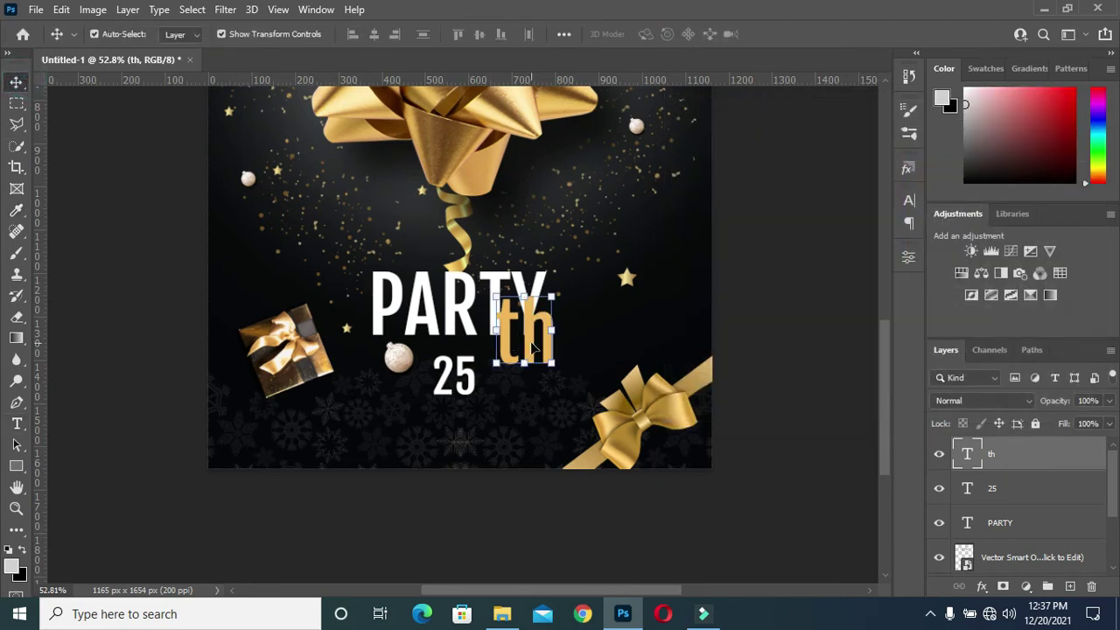
pyautogui.moveTo(533, 348); pyautogui.dragTo(491, 378)
pyautogui.press('t')
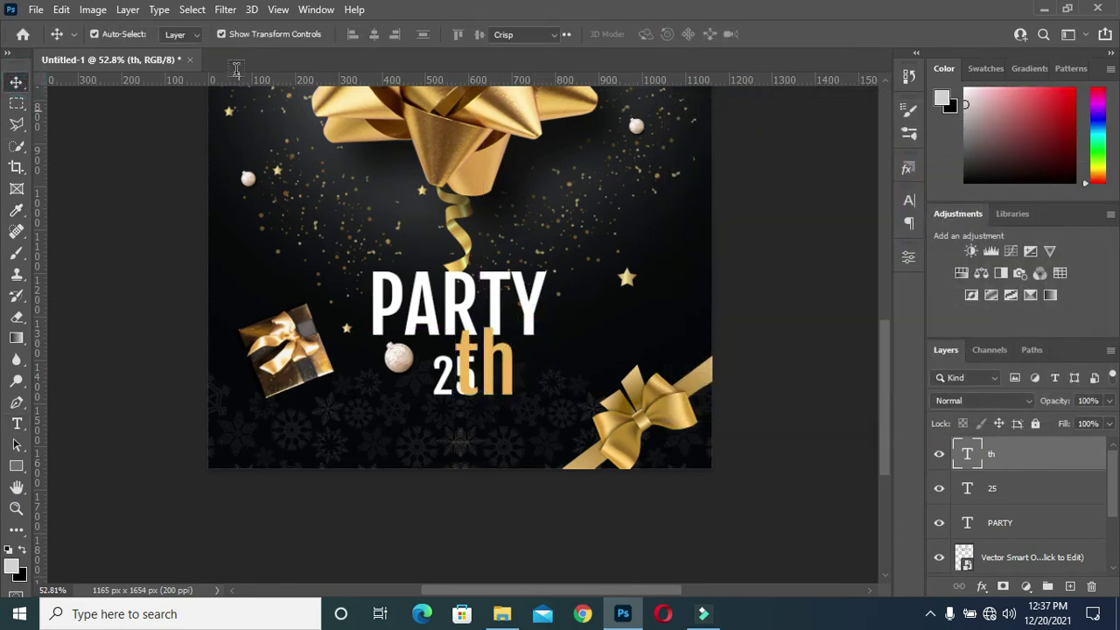
pyautogui.click(236, 34)
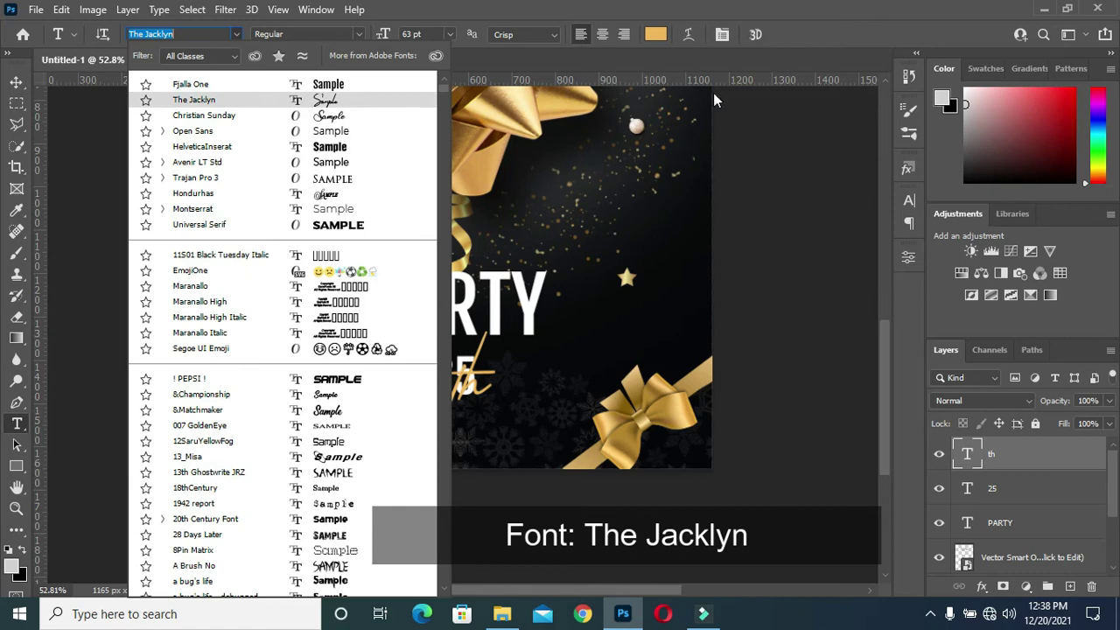
pyautogui.click(486, 154)
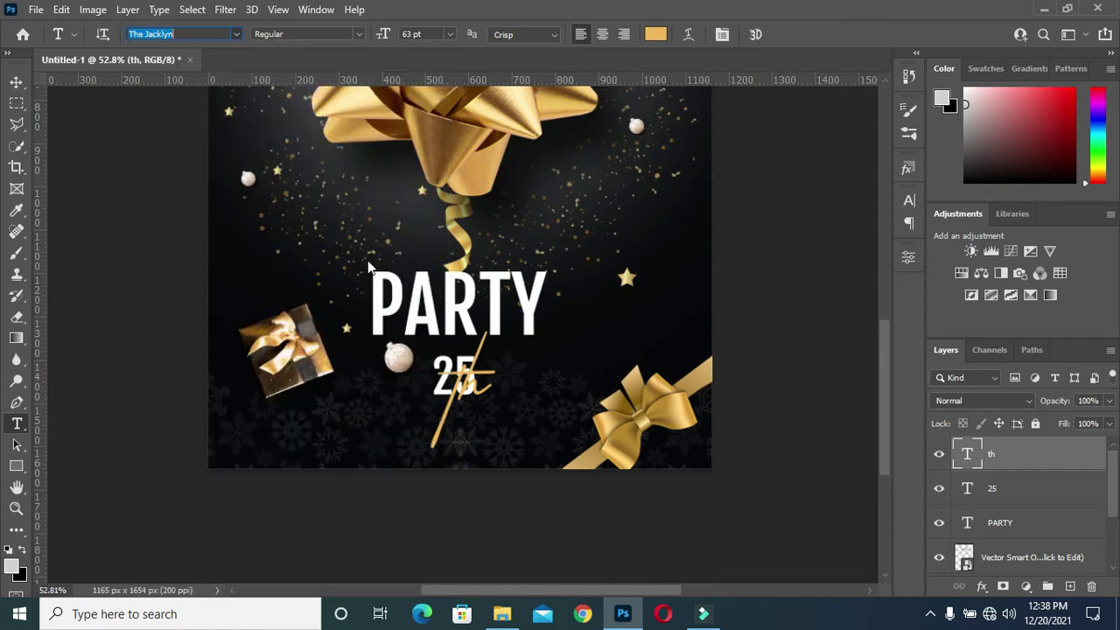
# Scale th to about 32% and set it beside the 5 so it reads 25th
pyautogui.click(16, 82)
pyautogui.scroll(2, 488, 438)
pyautogui.scroll(3, 488, 438)
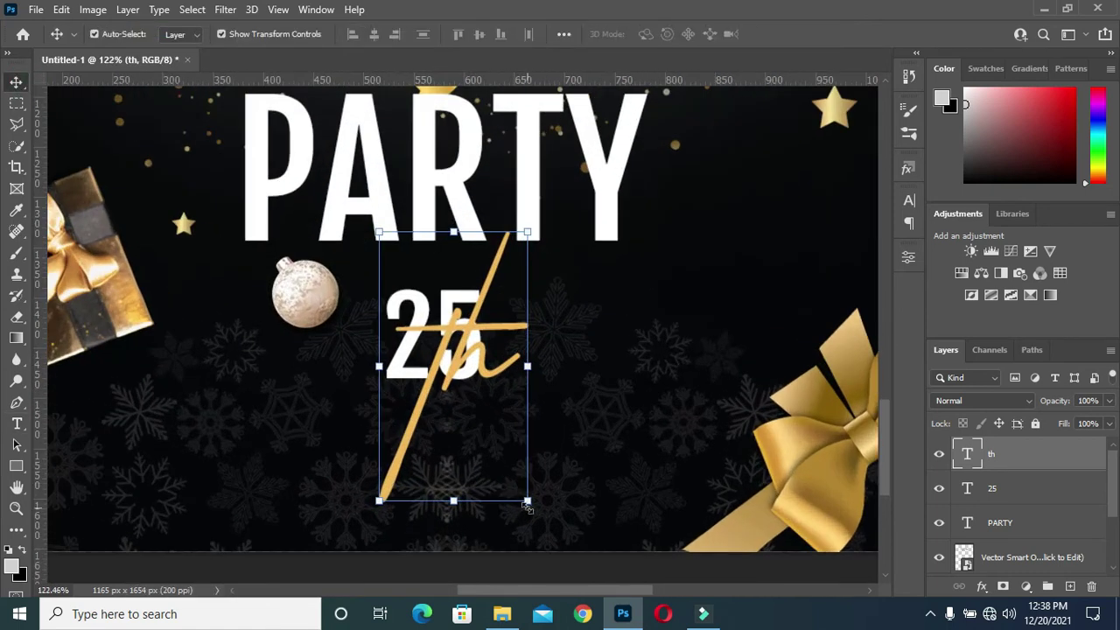
pyautogui.moveTo(528, 500)
pyautogui.mouseDown()
pyautogui.moveTo(531, 516)
pyautogui.moveTo(427, 296)
pyautogui.mouseUp()
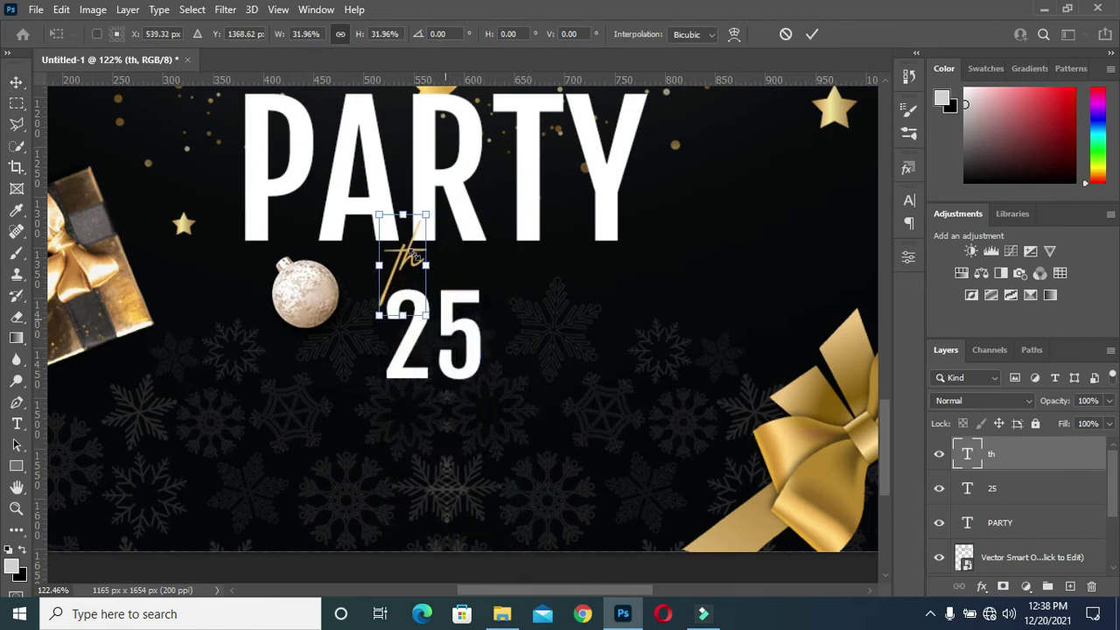
pyautogui.moveTo(401, 254)
pyautogui.mouseDown()
pyautogui.moveTo(473, 302)
pyautogui.moveTo(473, 287)
pyautogui.mouseUp()
pyautogui.click(812, 33)
pyautogui.scroll(-2, 516, 289)
pyautogui.scroll(-1, 512, 313)
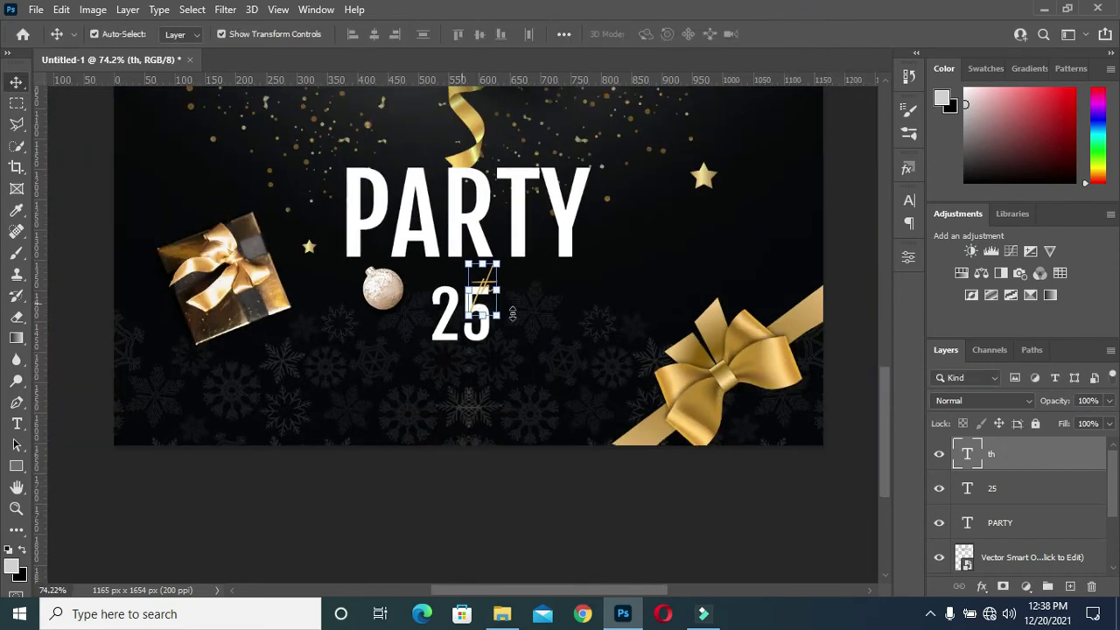
pyautogui.scroll(1, 612, 350)
pyautogui.scroll(-1, 490, 315)
pyautogui.click(533, 490)
# Duplicate the 25, place the copy beside it and retype it as 'DEC.'
pyautogui.click(471, 325)
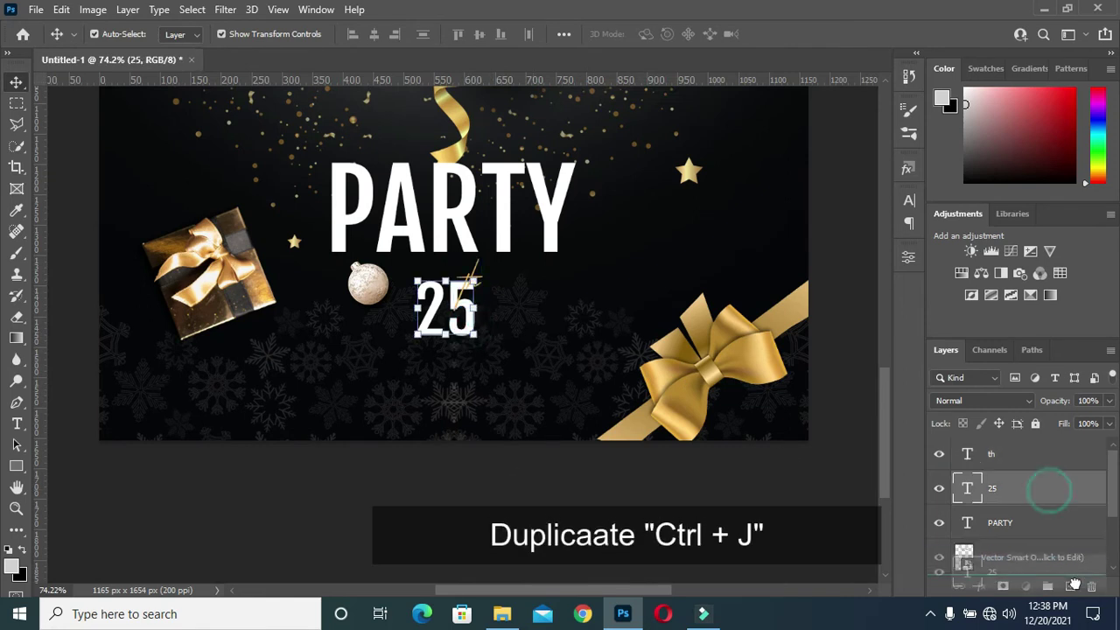
pyautogui.hotkey('ctrl', 'j')
pyautogui.moveTo(437, 327); pyautogui.dragTo(497, 326)
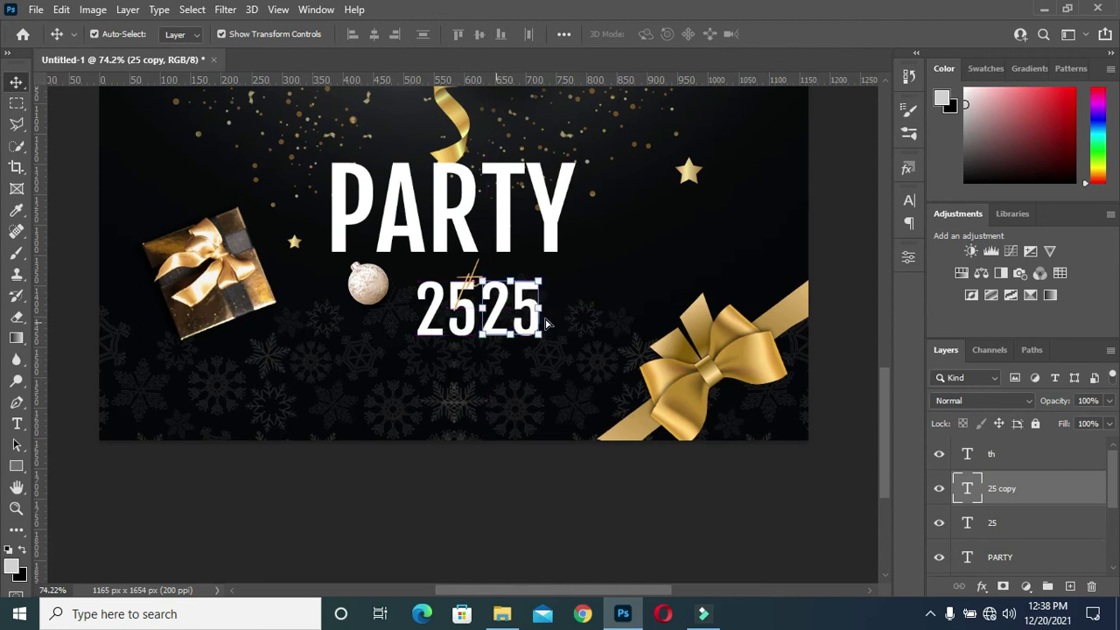
pyautogui.doubleClick(537, 317)
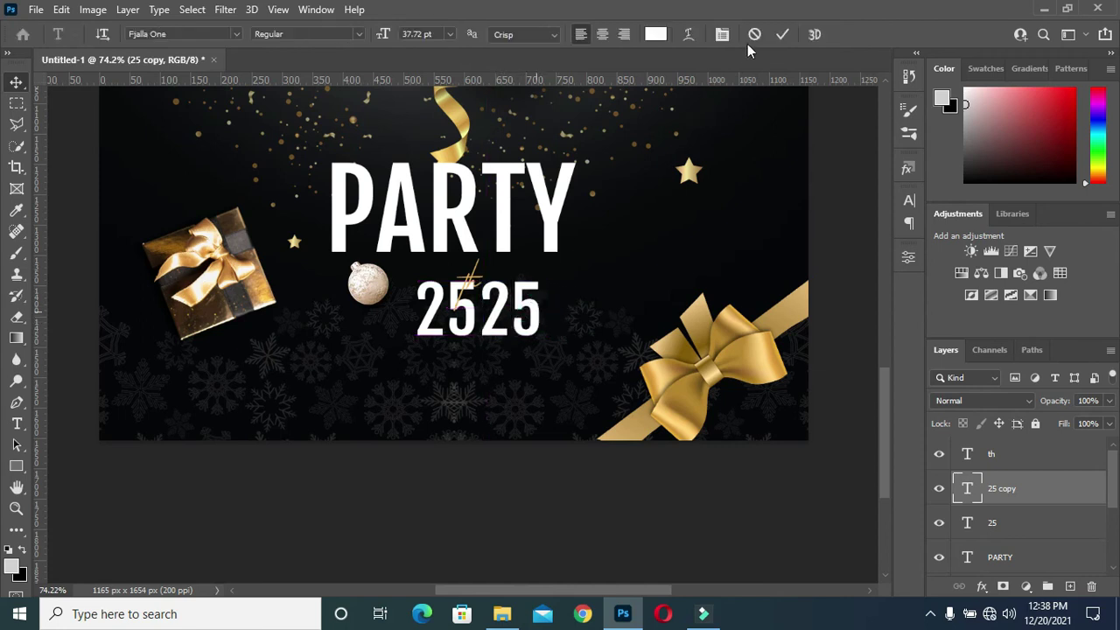
pyautogui.scroll(2, 501, 303)
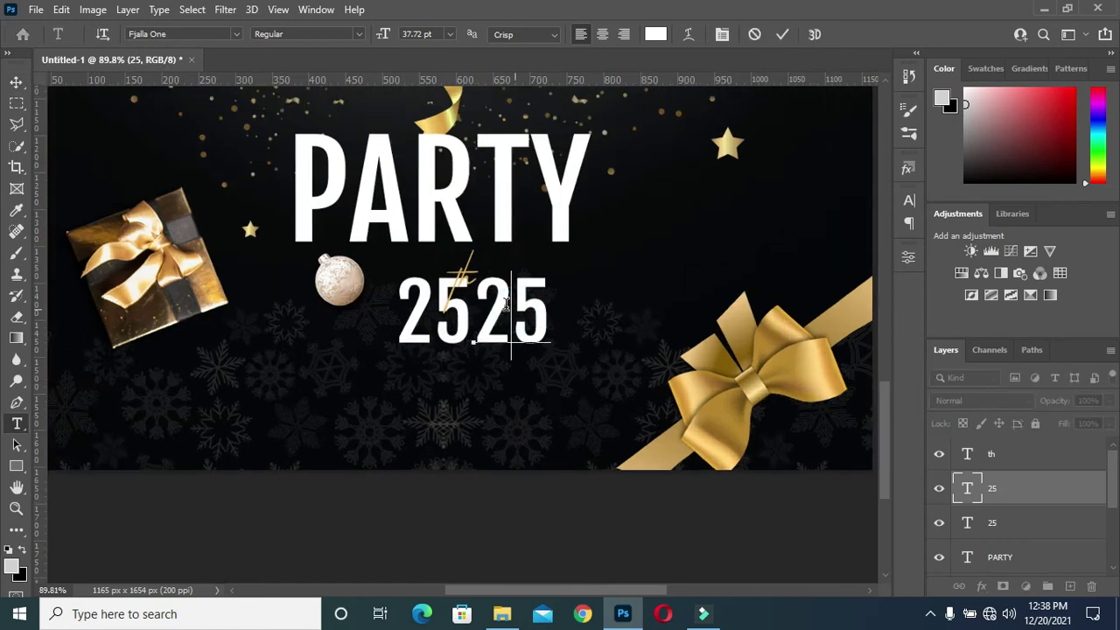
pyautogui.doubleClick(507, 310)
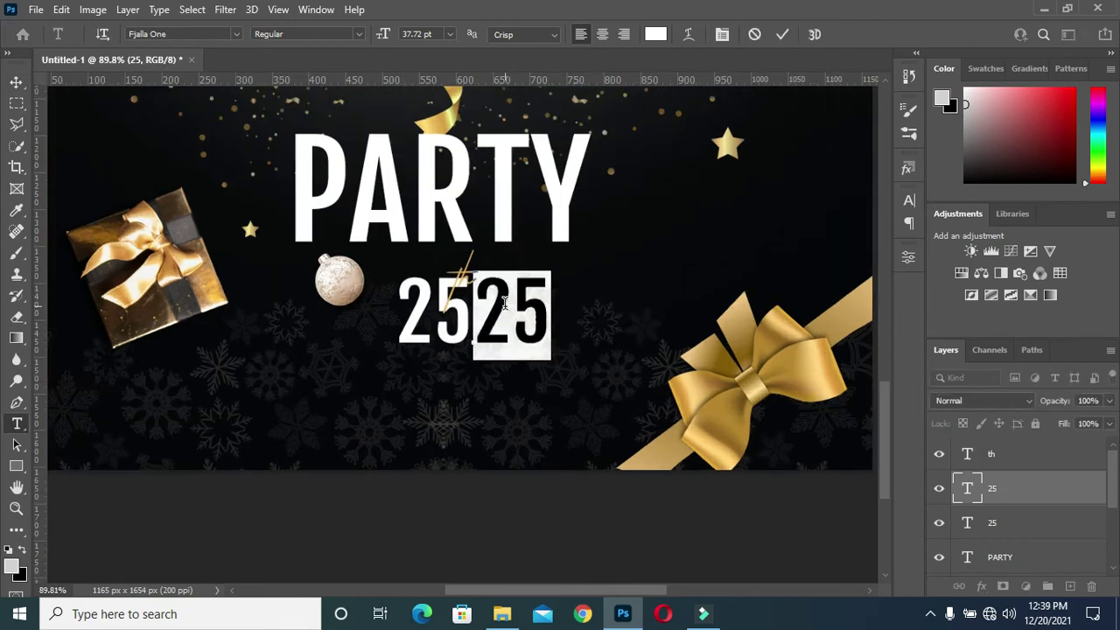
pyautogui.write('DEC.')
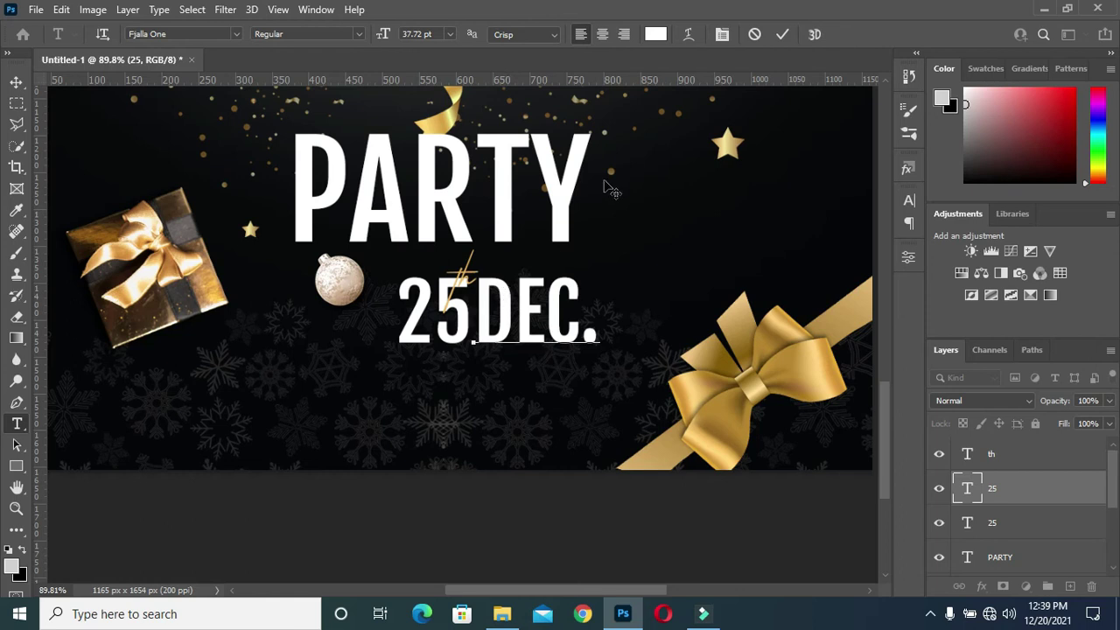
pyautogui.click(782, 34)
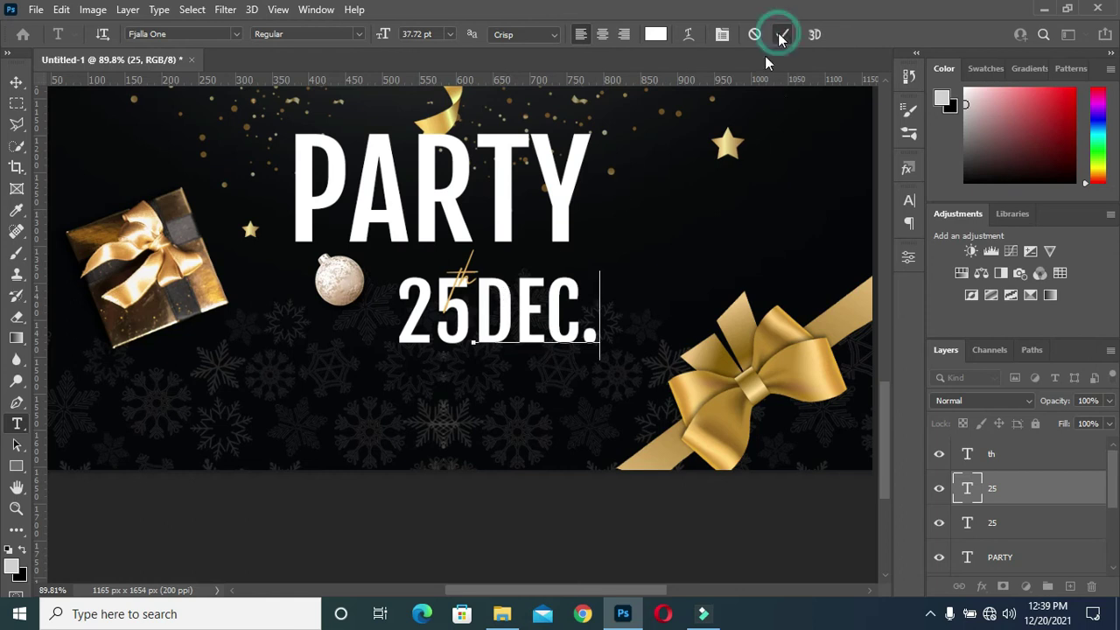
# Scale DEC. to about 46% beside the 25 and stack its layer above th
pyautogui.click(16, 82)
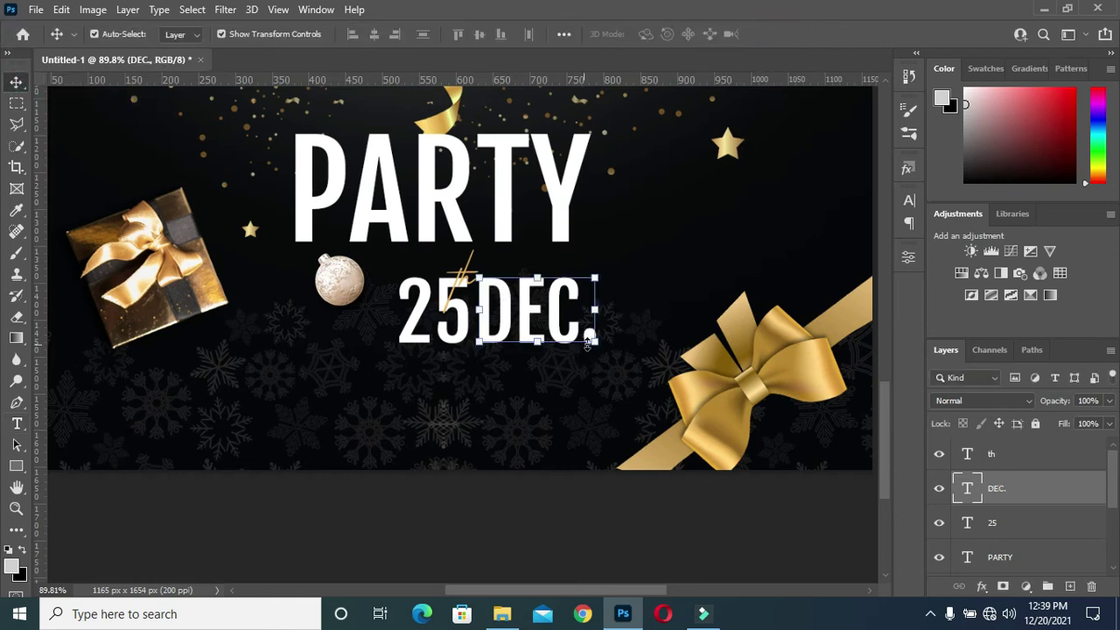
pyautogui.scroll(2, 591, 341)
pyautogui.moveTo(598, 343); pyautogui.dragTo(518, 299)
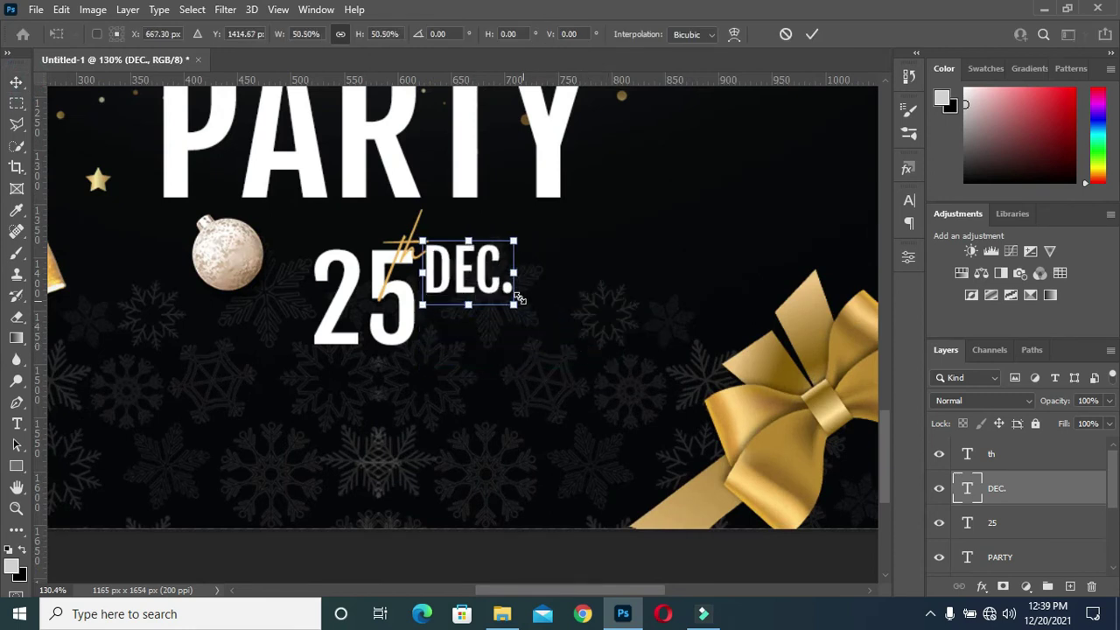
pyautogui.moveTo(422, 242); pyautogui.dragTo(426, 246)
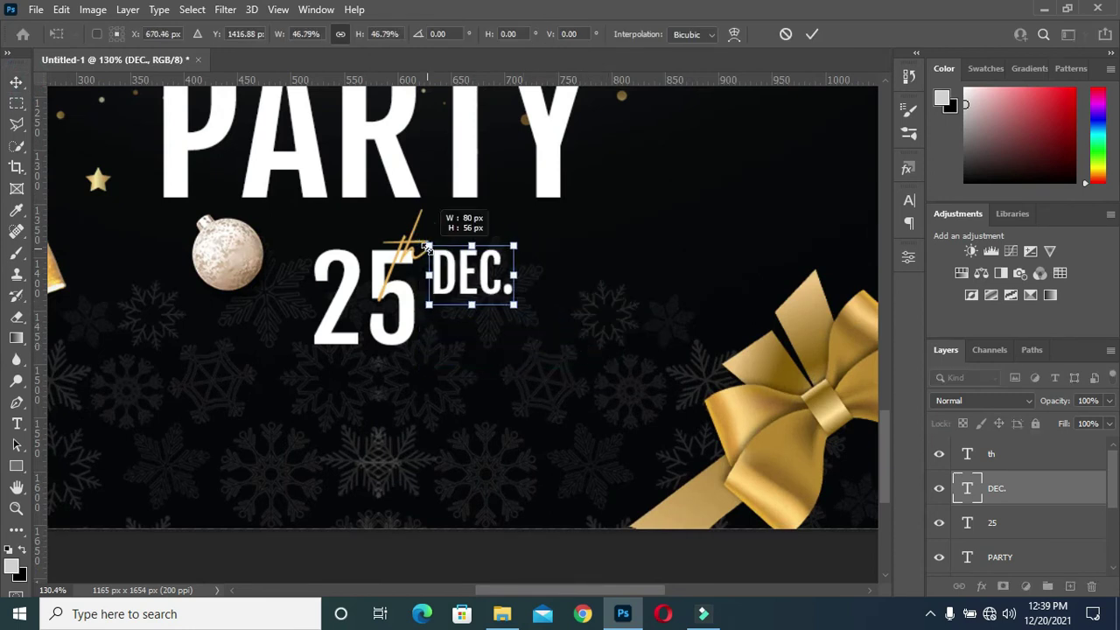
pyautogui.click(811, 34)
pyautogui.moveTo(1021, 490); pyautogui.dragTo(1044, 451)
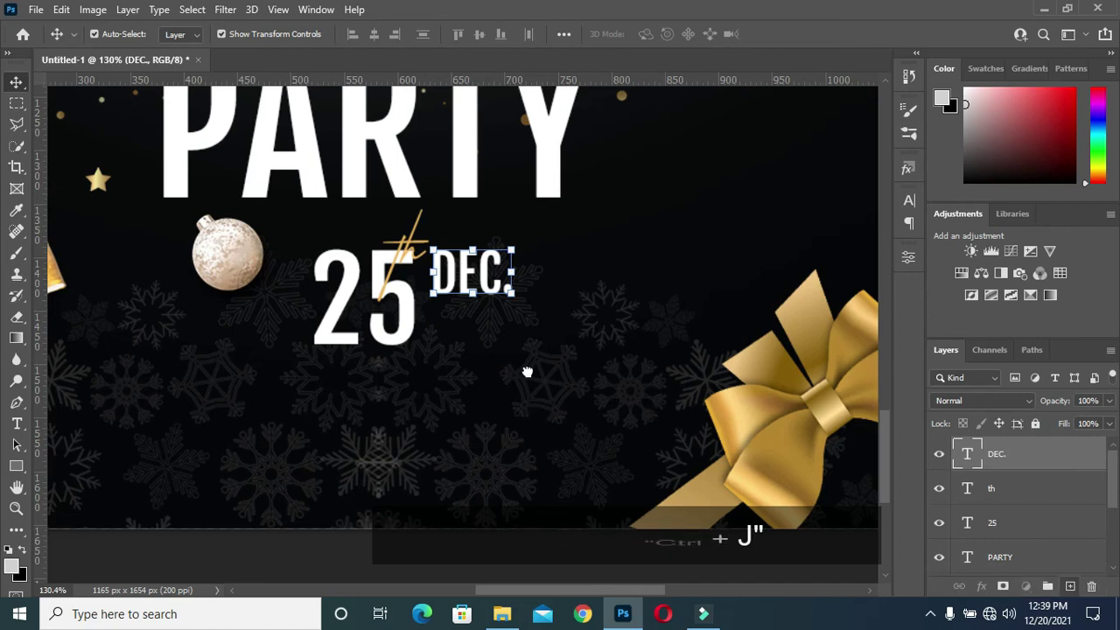
# Duplicate DEC., move the copy beneath it, retype it as '2021' and shrink it to match
pyautogui.hotkey('ctrl', 'j')
pyautogui.moveTo(488, 277); pyautogui.dragTo(488, 327)
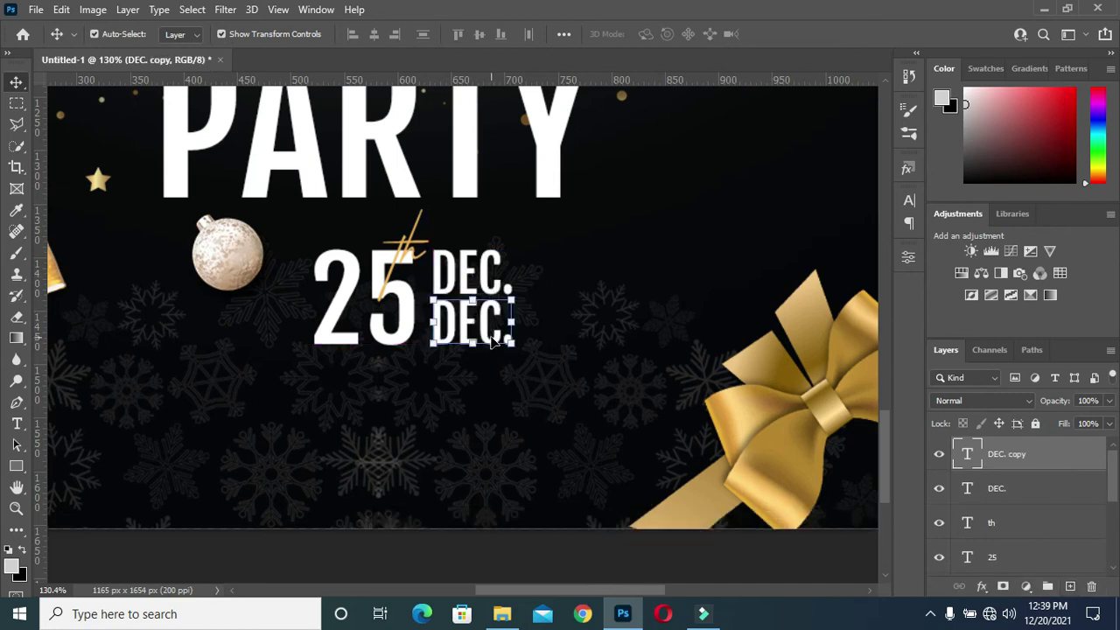
pyautogui.doubleClick(493, 340)
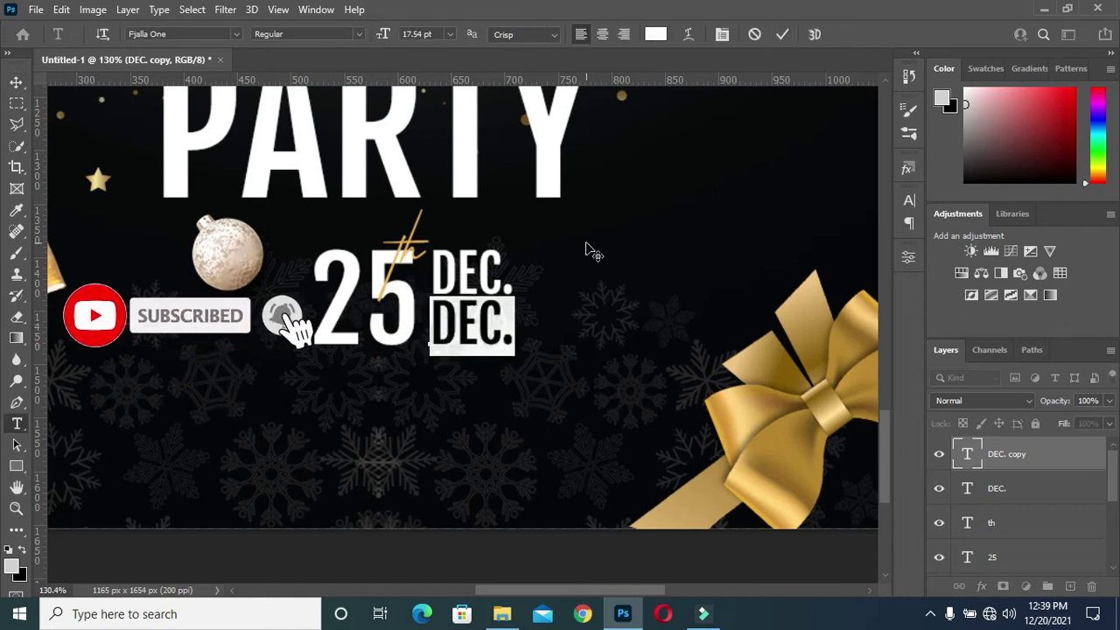
pyautogui.write('2021')
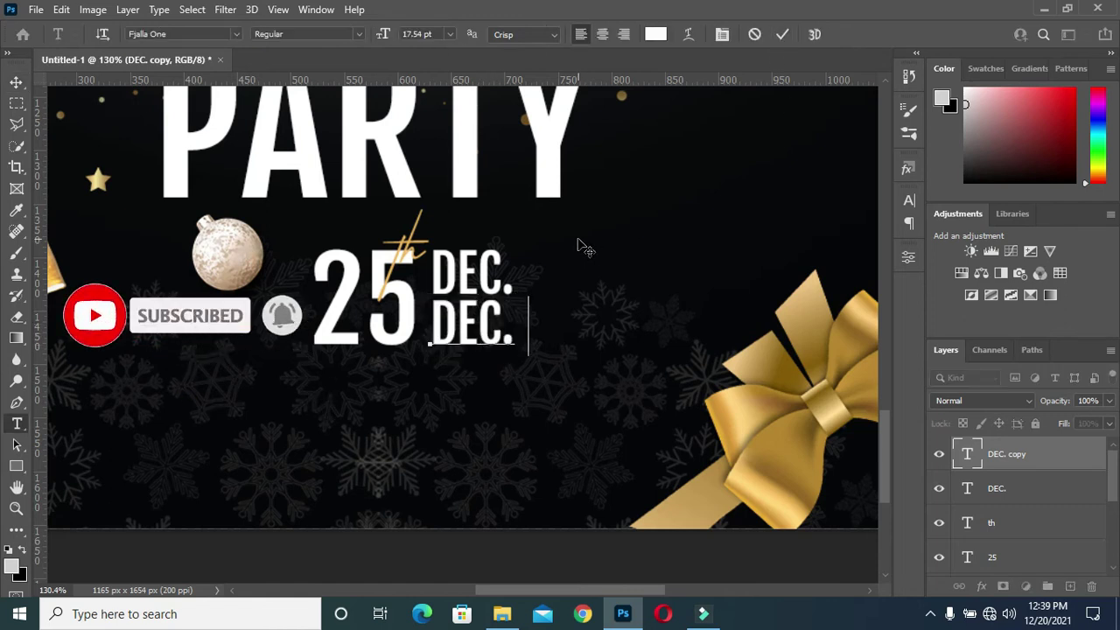
pyautogui.click(784, 36)
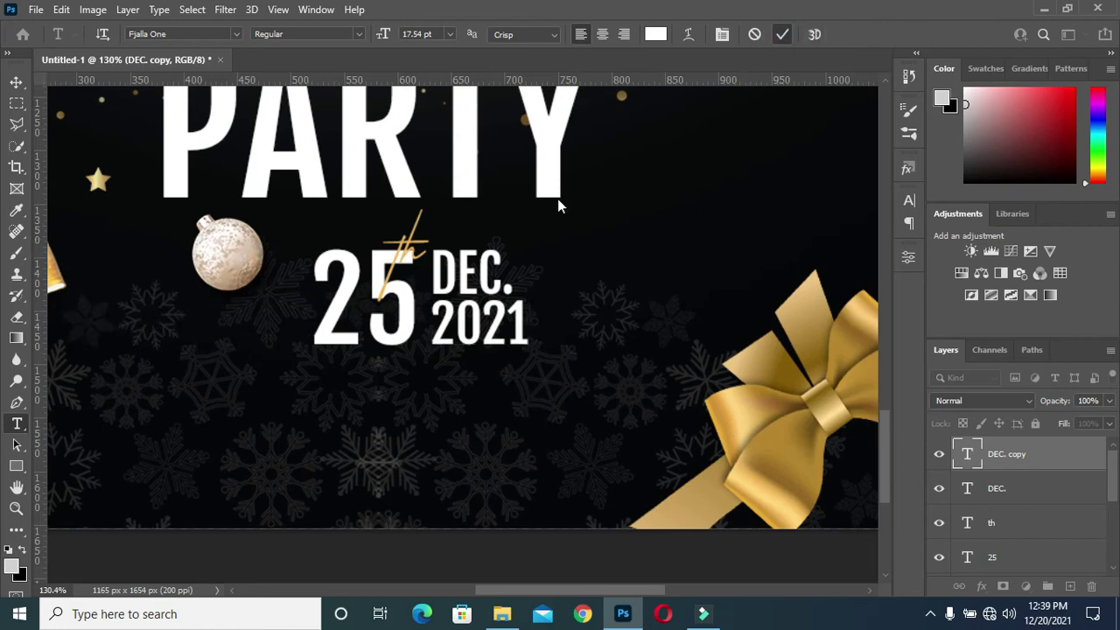
pyautogui.click(16, 82)
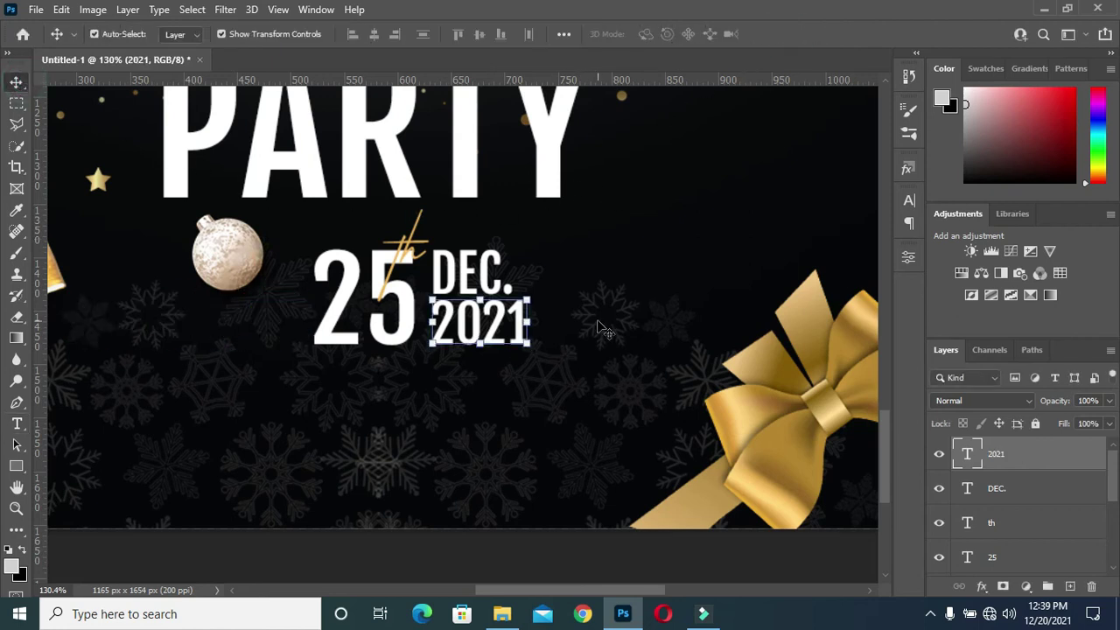
pyautogui.moveTo(529, 348); pyautogui.dragTo(517, 347)
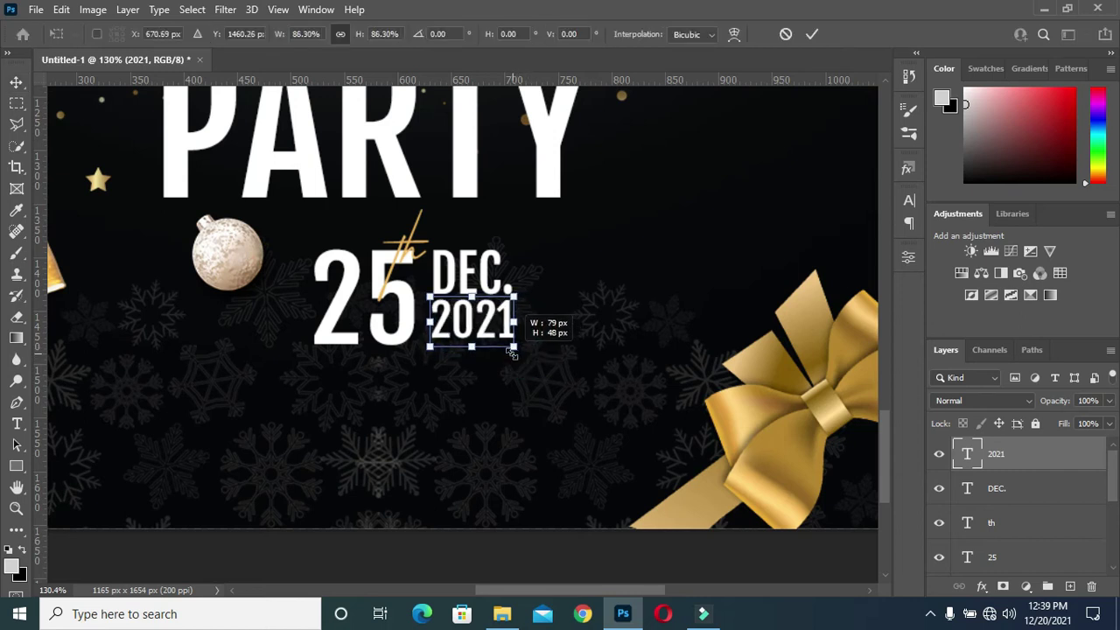
pyautogui.click(812, 34)
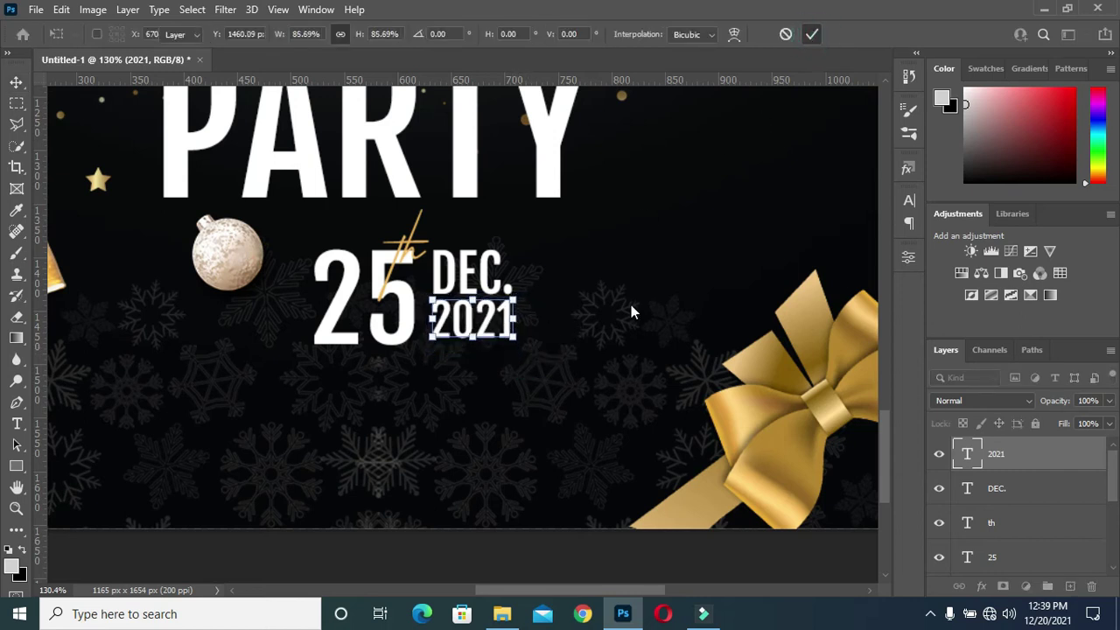
# Select DEC. and 2021 together and enlarge both in one transform
pyautogui.keyDown('shift'); pyautogui.click(1022, 490); pyautogui.keyUp('shift')
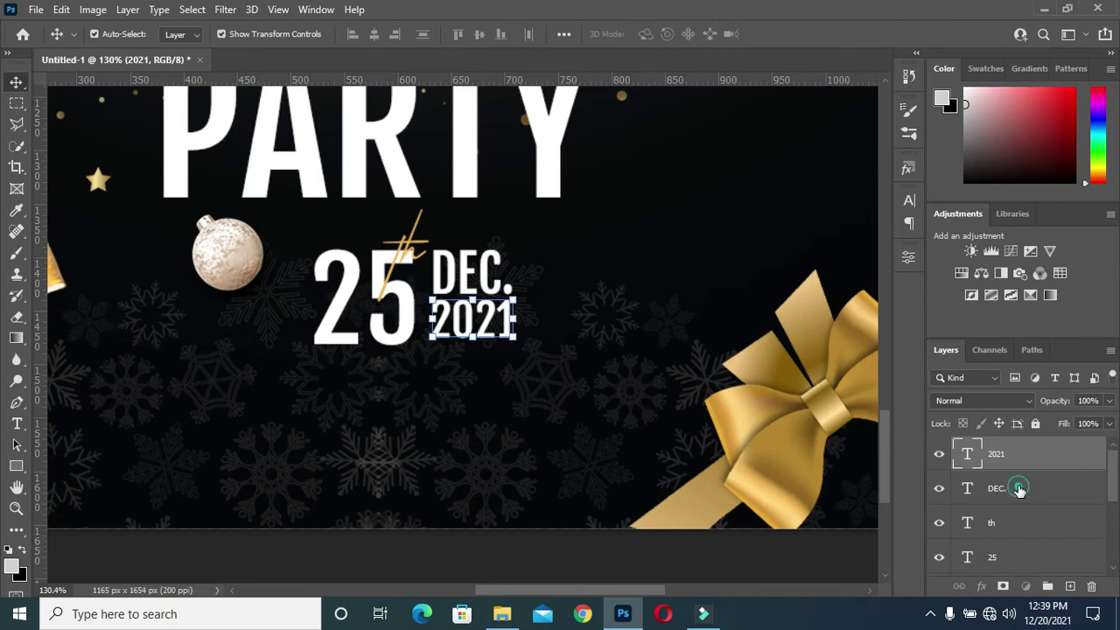
pyautogui.click(514, 339)
pyautogui.scroll(2, 514, 338)
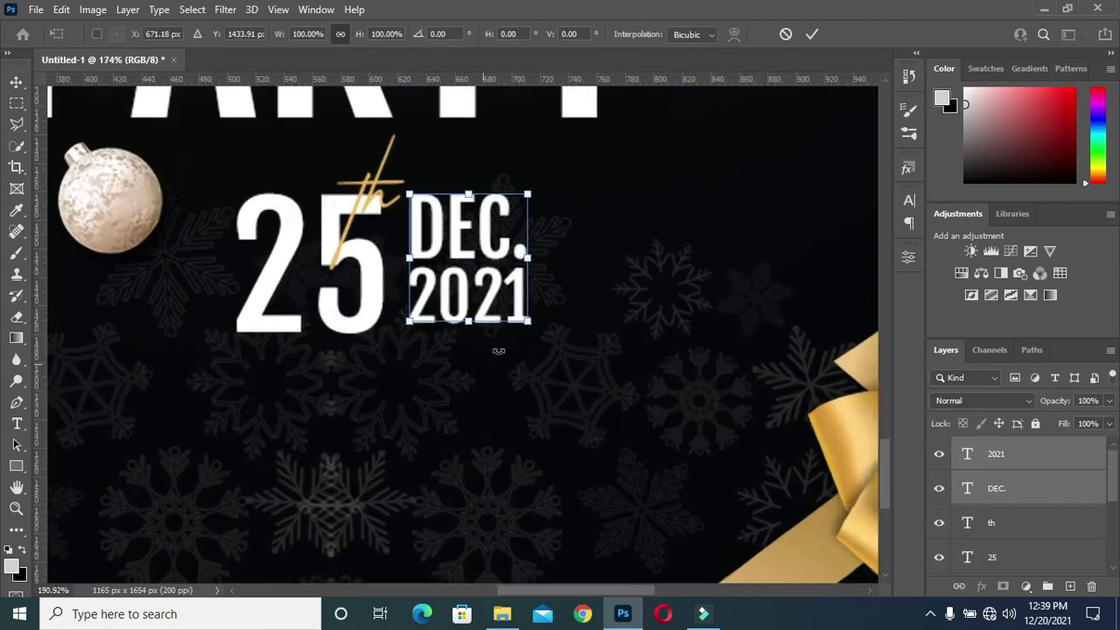
pyautogui.moveTo(528, 322); pyautogui.dragTo(540, 332)
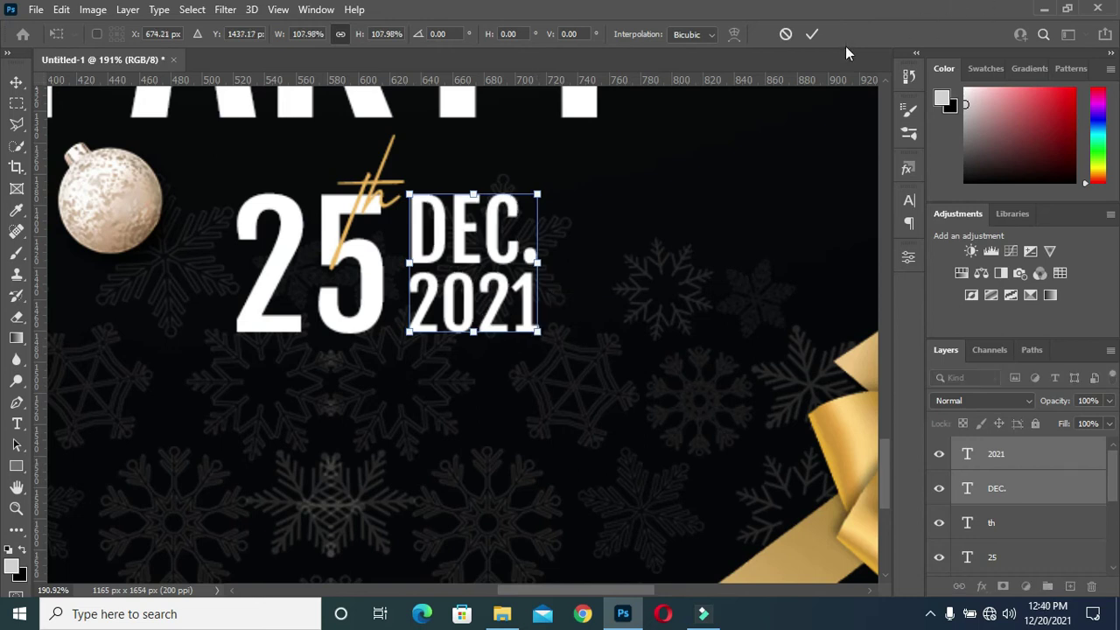
pyautogui.click(812, 35)
pyautogui.scroll(-3, 617, 253)
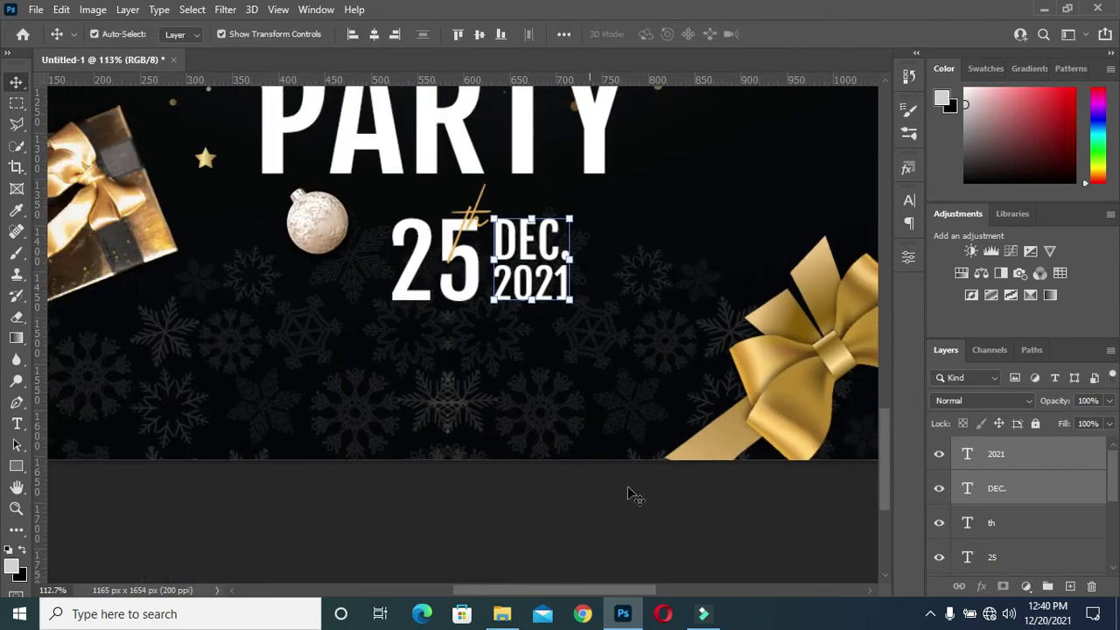
pyautogui.scroll(-2, 692, 420)
pyautogui.scroll(-1, 1020, 525)
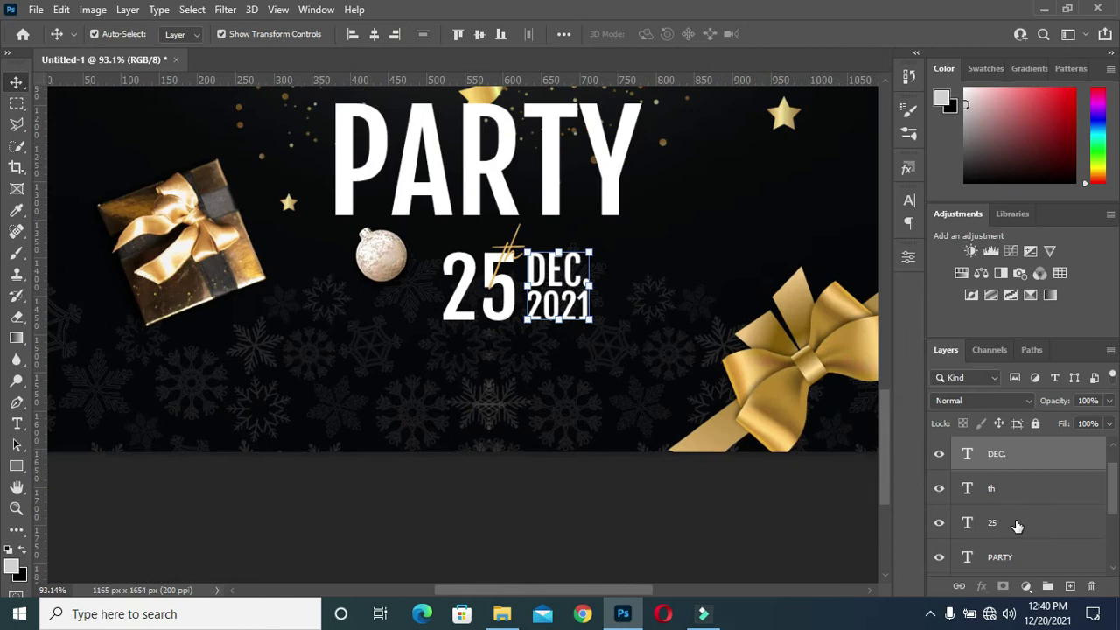
# Group the 25, th, DEC. and 2021 layers into a group named DATE
pyautogui.keyDown('shift'); pyautogui.click(1019, 523); pyautogui.keyUp('shift')
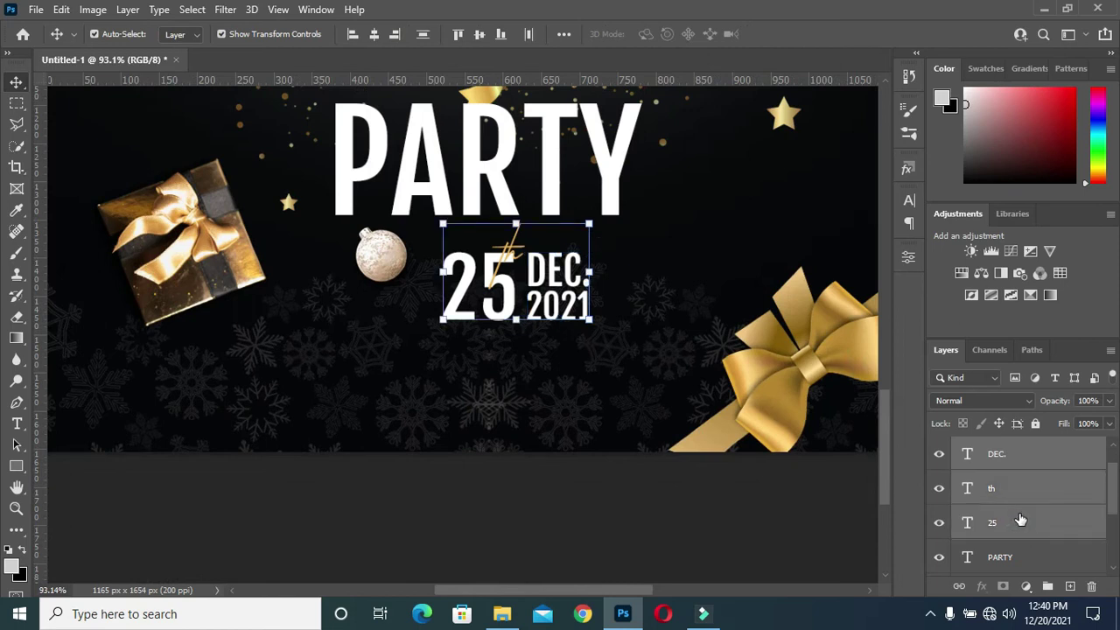
pyautogui.hotkey('ctrl', 'g')
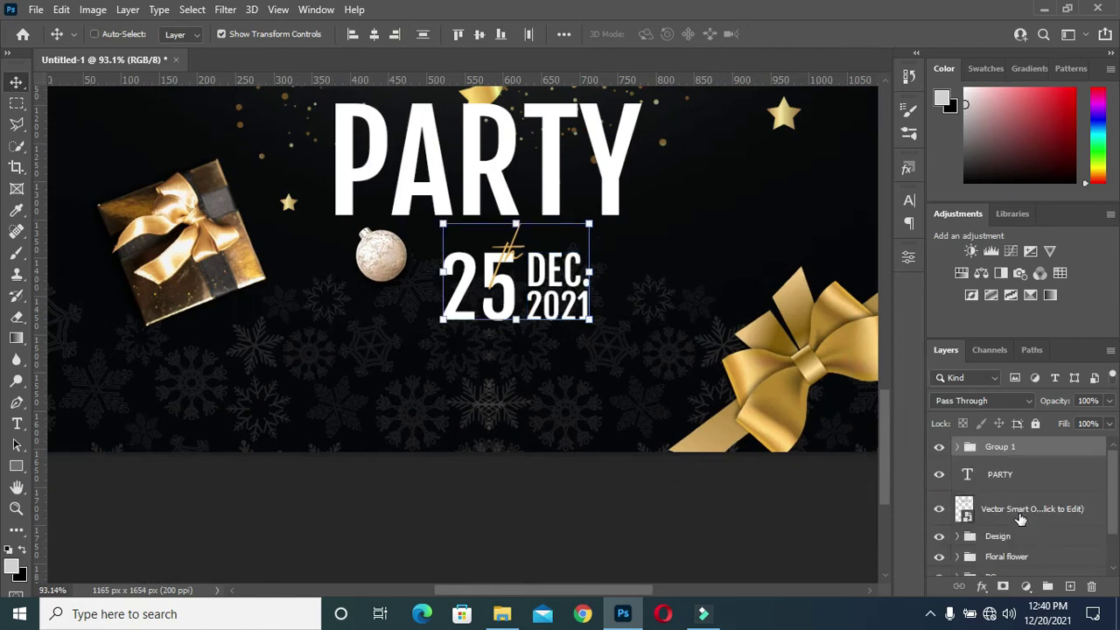
pyautogui.doubleClick(1001, 446)
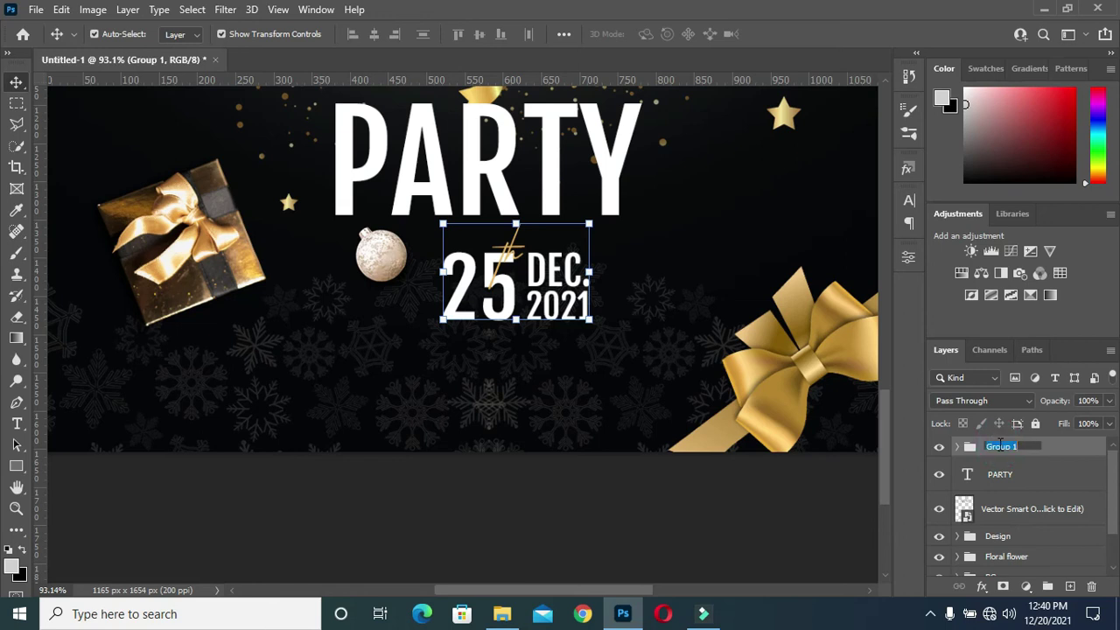
pyautogui.write('DATE')
pyautogui.press('Return')
pyautogui.scroll(-1, 513, 298)
pyautogui.scroll(-2, 512, 299)
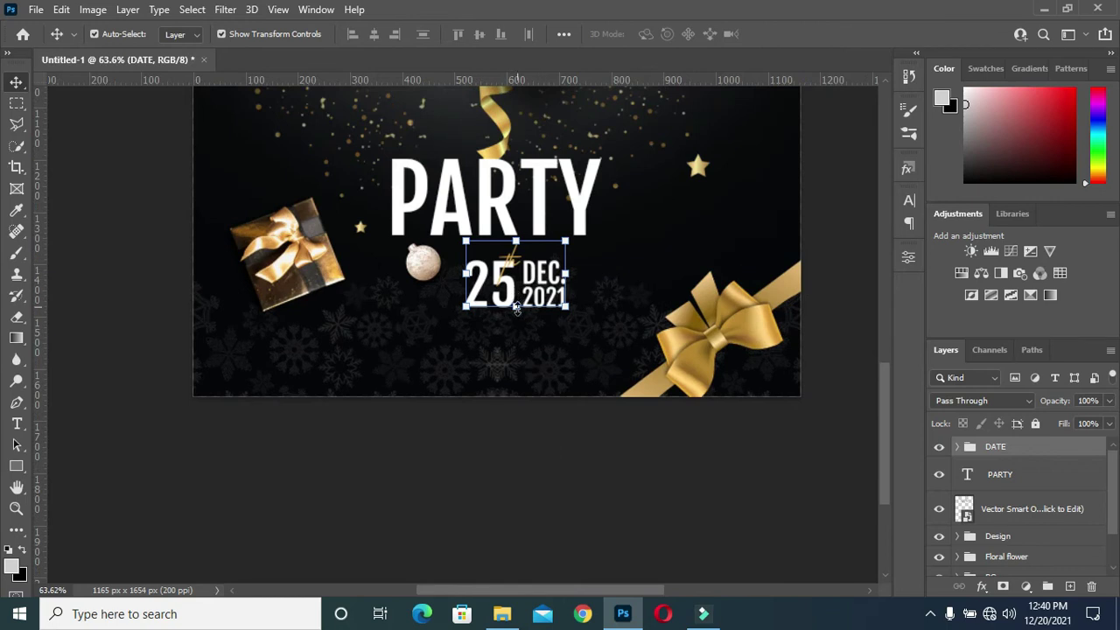
# Centre the DATE group horizontally on the canvas beneath PARTY
pyautogui.moveTo(516, 308); pyautogui.dragTo(495, 296)
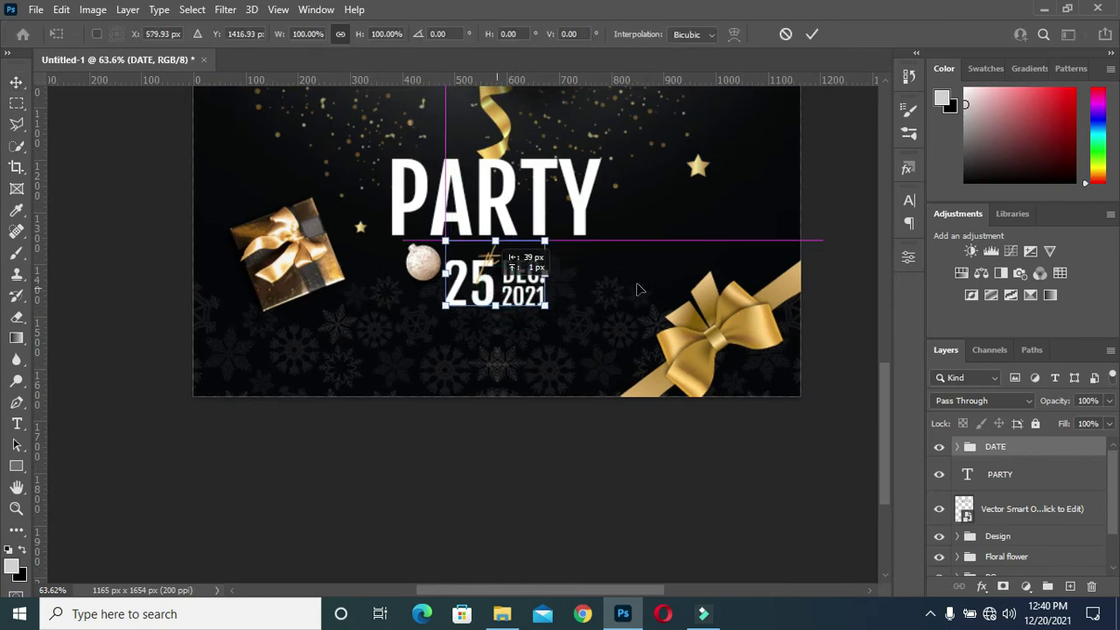
pyautogui.click(812, 33)
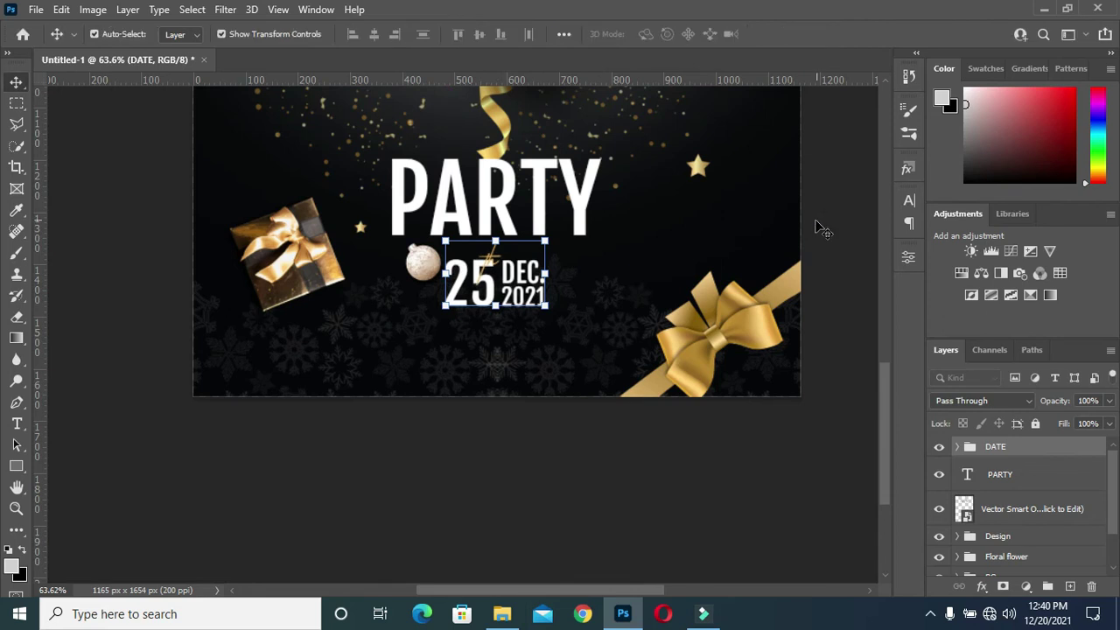
pyautogui.hotkey('ctrl', 'a')
pyautogui.click(372, 34)
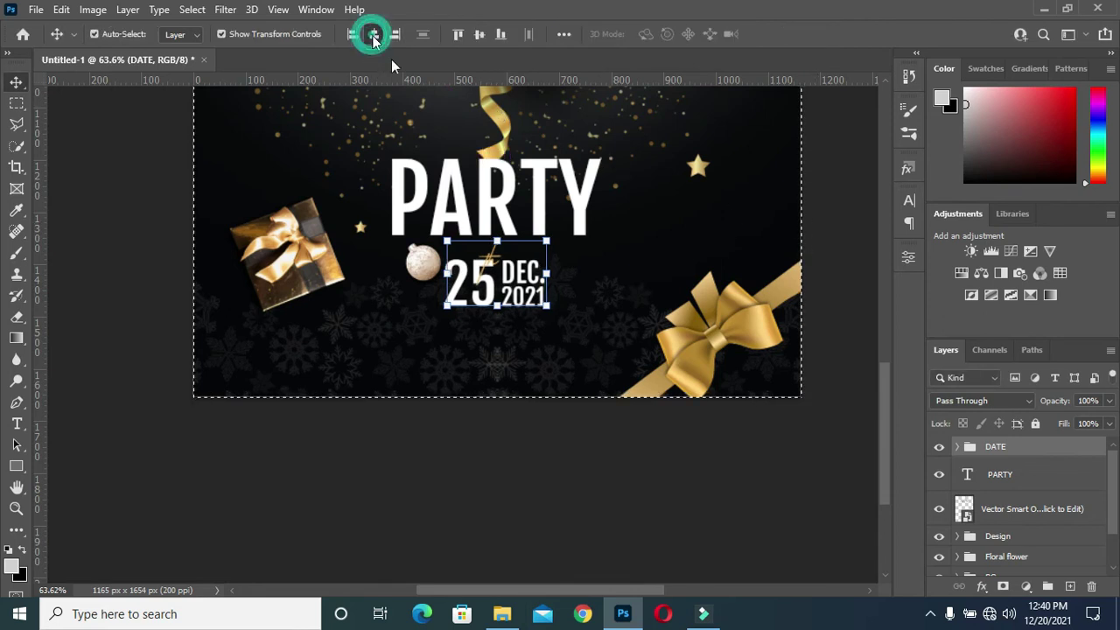
pyautogui.hotkey('ctrl', 'd')
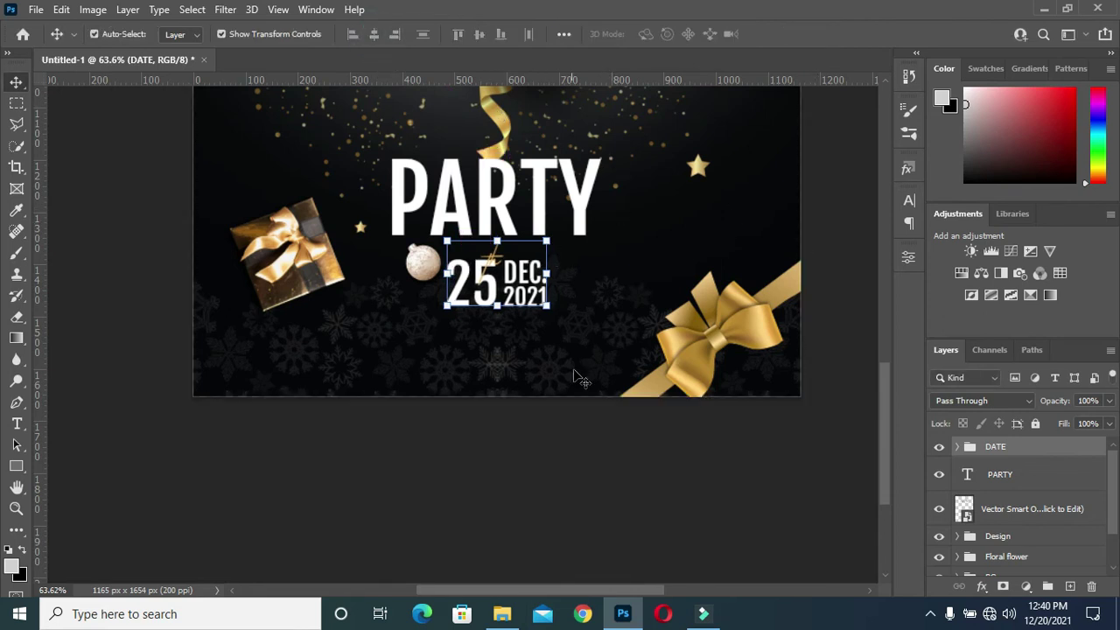
pyautogui.click(634, 444)
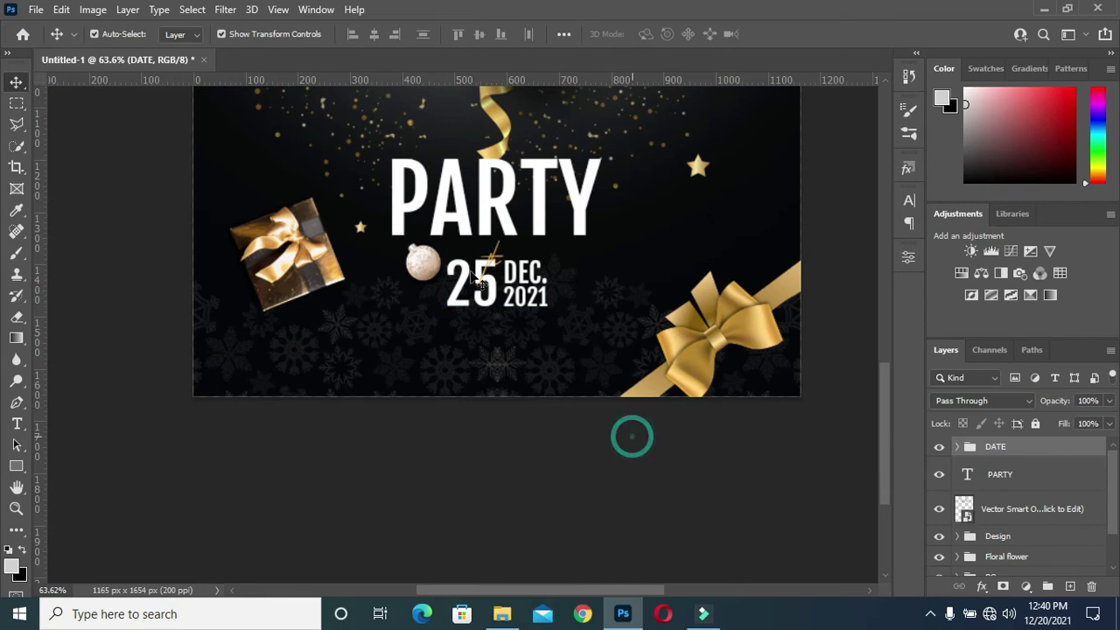
pyautogui.click(17, 424)
pyautogui.click(125, 424)
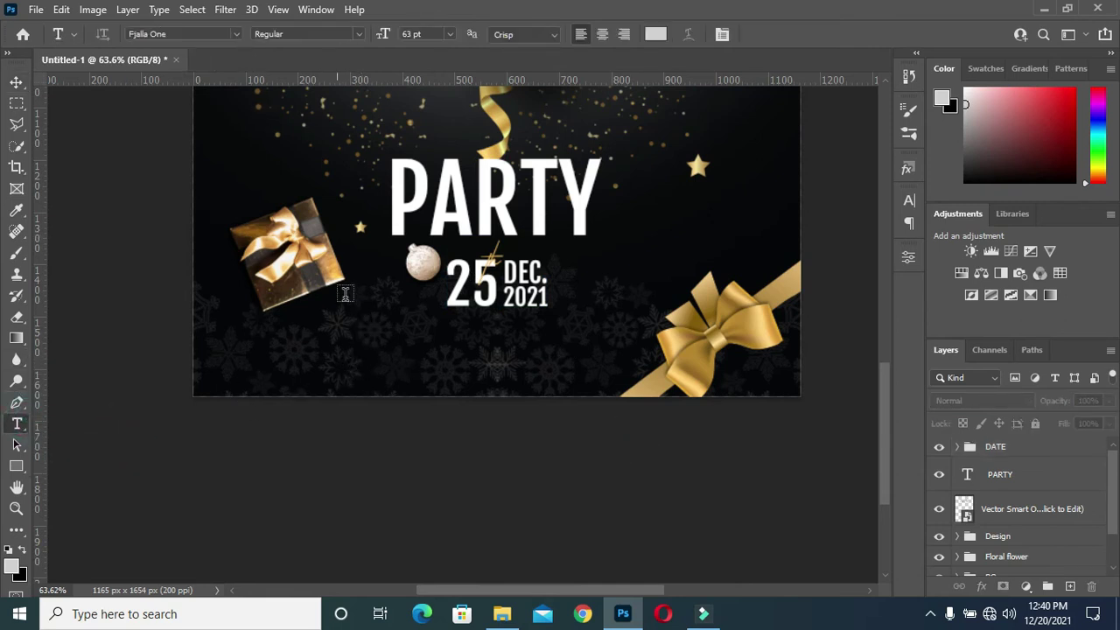
# Start a white text line below the date for the venue address
pyautogui.click(399, 327)
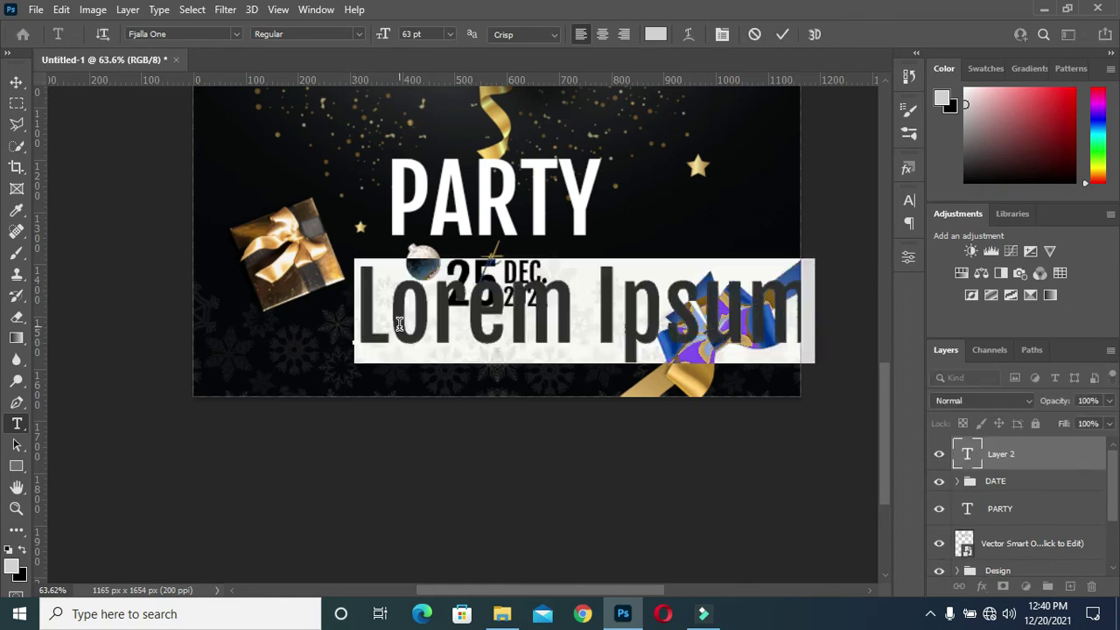
pyautogui.write('#')
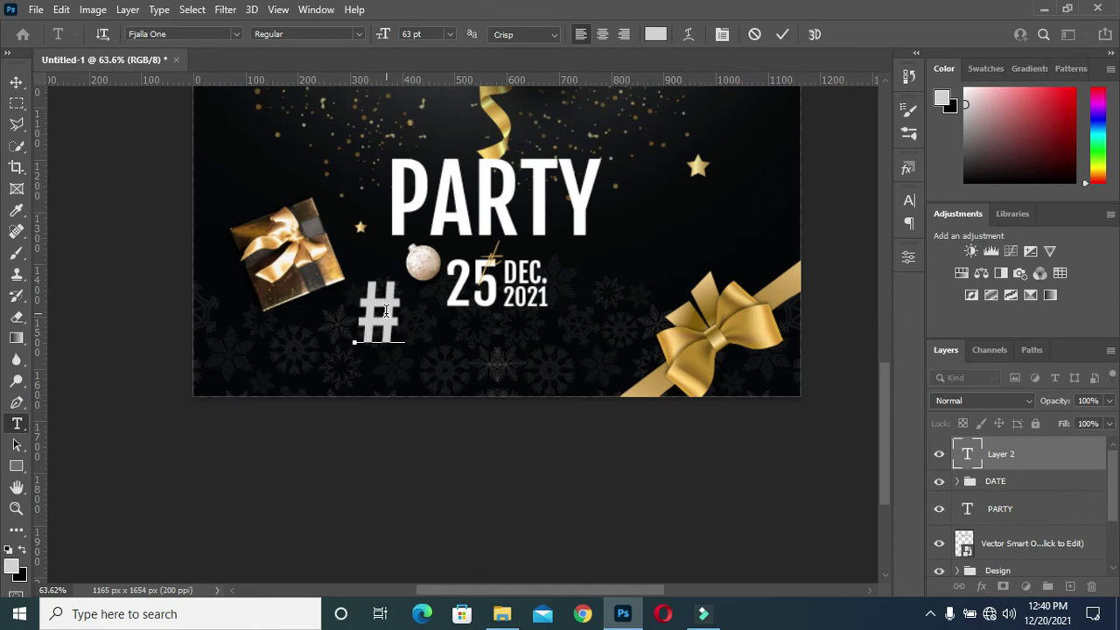
pyautogui.click(656, 33)
pyautogui.click(1045, 135)
pyautogui.moveTo(390, 35); pyautogui.dragTo(375, 38)
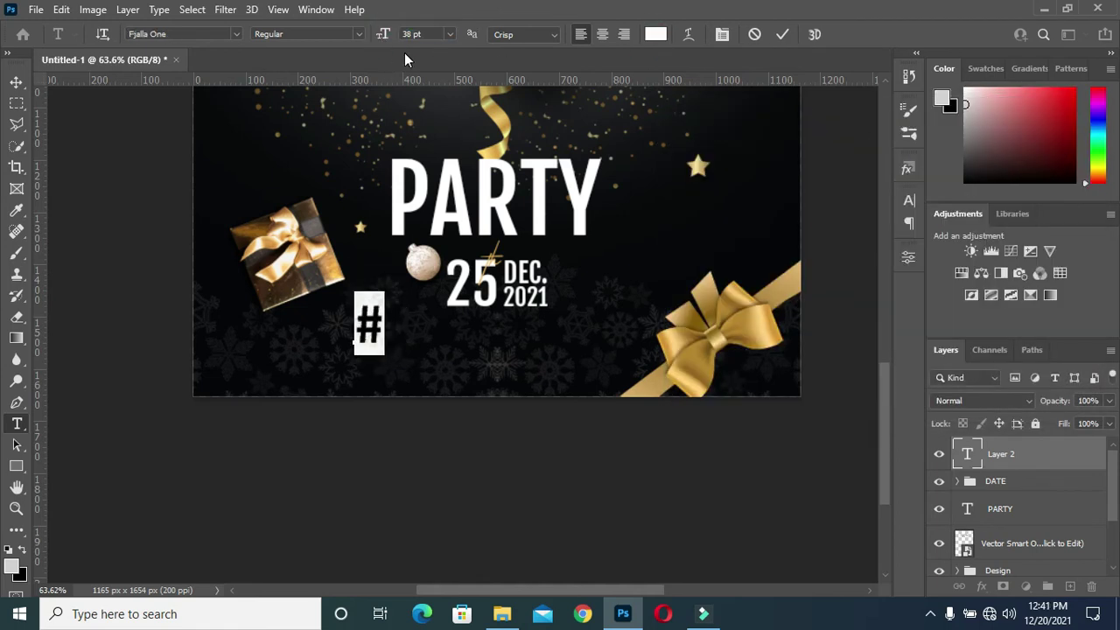
pyautogui.press('Right')
# Finish typing the venue address, commit it and shrink it to 14 pt
pyautogui.write('247')
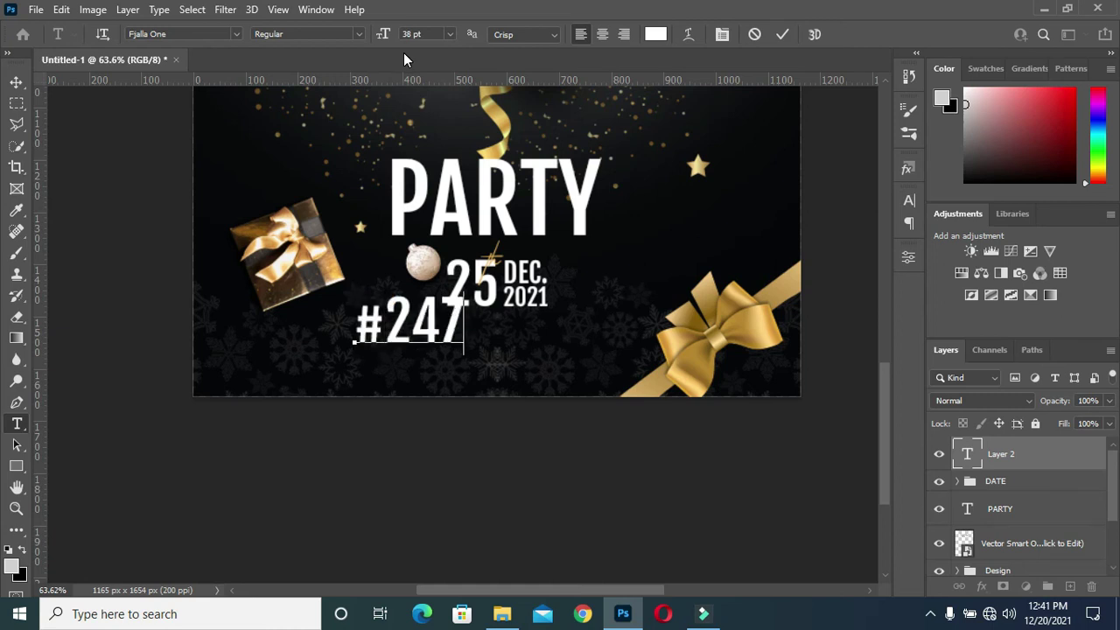
pyautogui.write(' ANNEX')
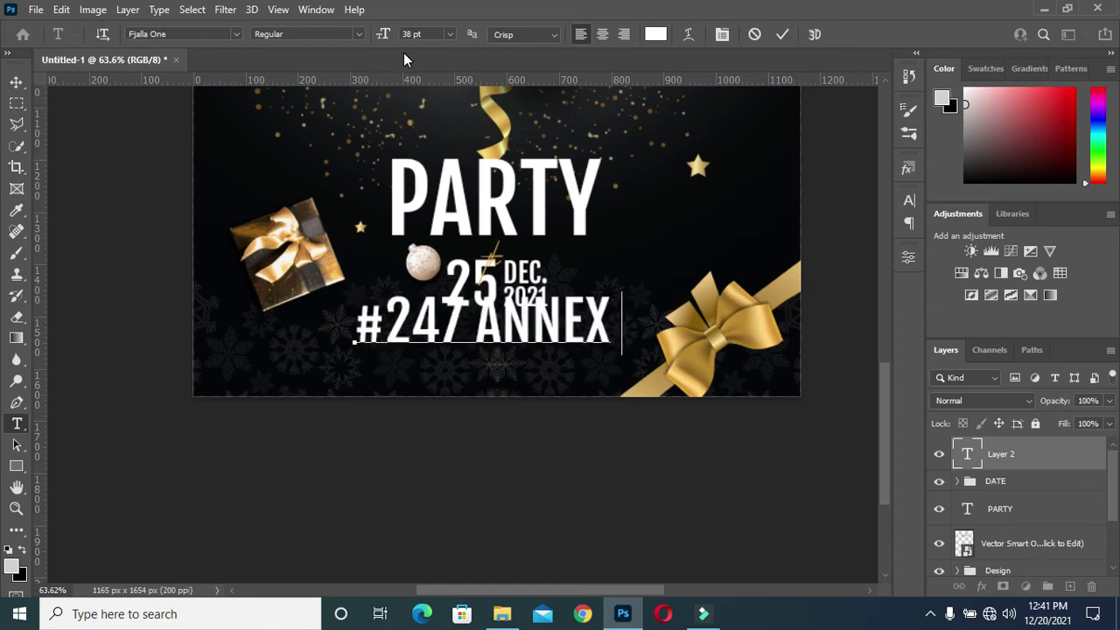
pyautogui.write(' HALL, KA')
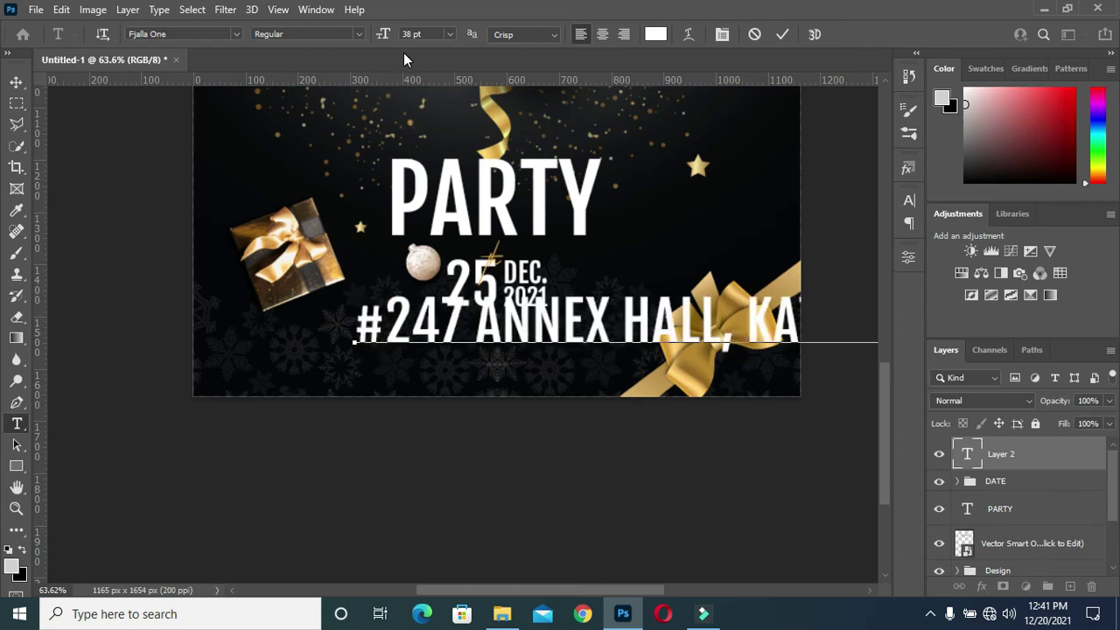
pyautogui.write('XTENSION A')
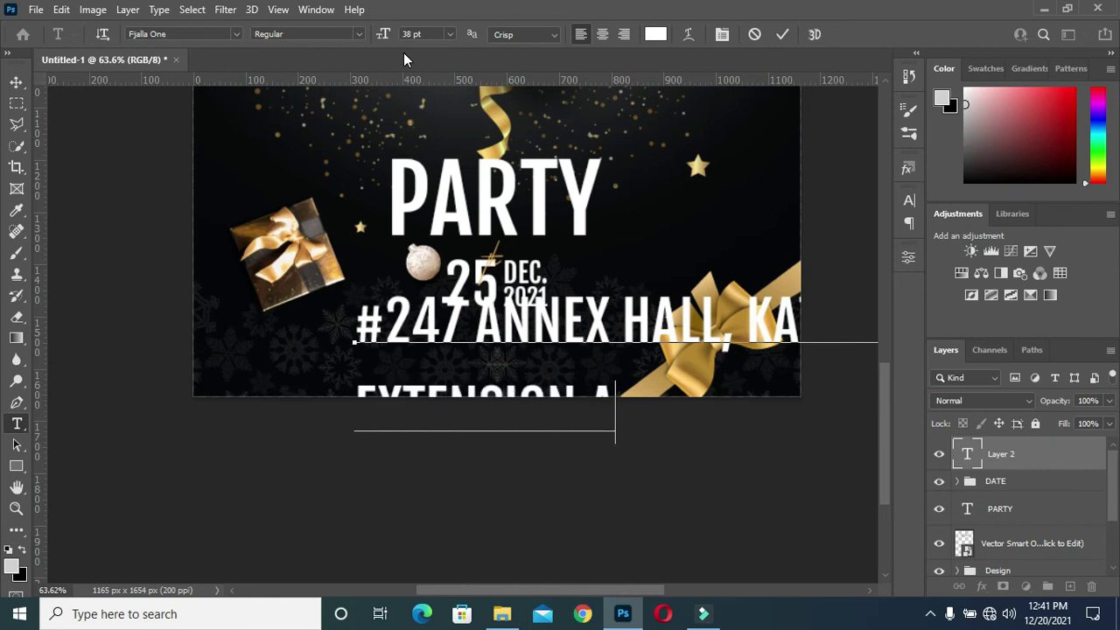
pyautogui.write('RILLA')
pyautogui.click(783, 35)
pyautogui.moveTo(382, 34); pyautogui.dragTo(376, 43)
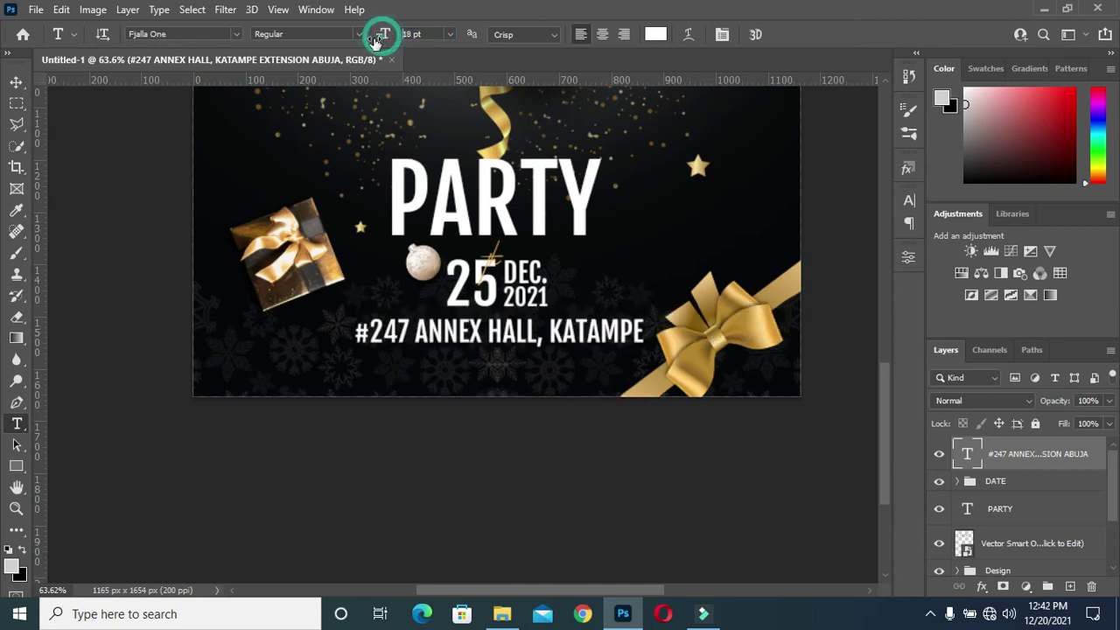
pyautogui.moveTo(376, 41); pyautogui.dragTo(373, 42)
# Set 16 pt leading on the address and move it below the date
pyautogui.click(910, 200)
pyautogui.moveTo(819, 245); pyautogui.dragTo(806, 248)
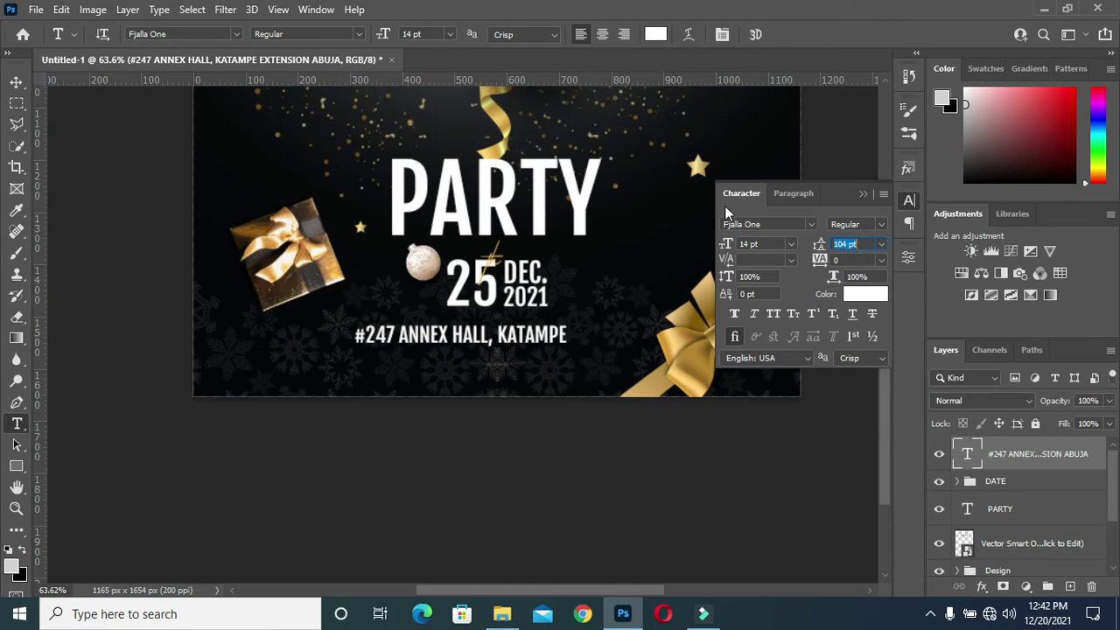
pyautogui.moveTo(429, 504); pyautogui.dragTo(446, 306)
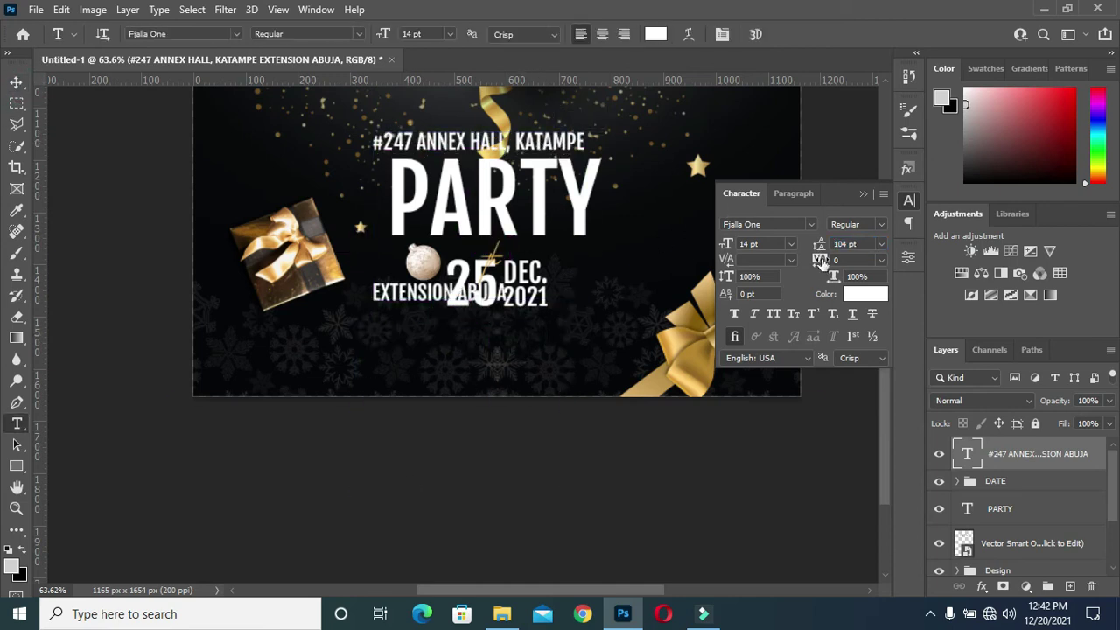
pyautogui.moveTo(821, 262); pyautogui.dragTo(738, 264)
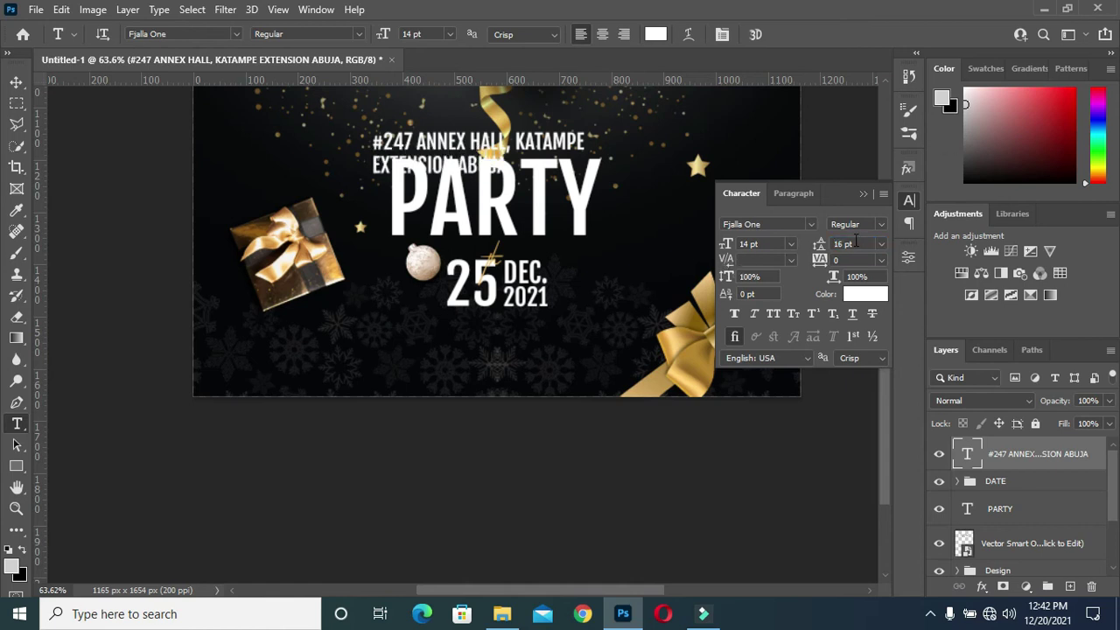
pyautogui.click(909, 201)
pyautogui.moveTo(560, 105); pyautogui.dragTo(567, 293)
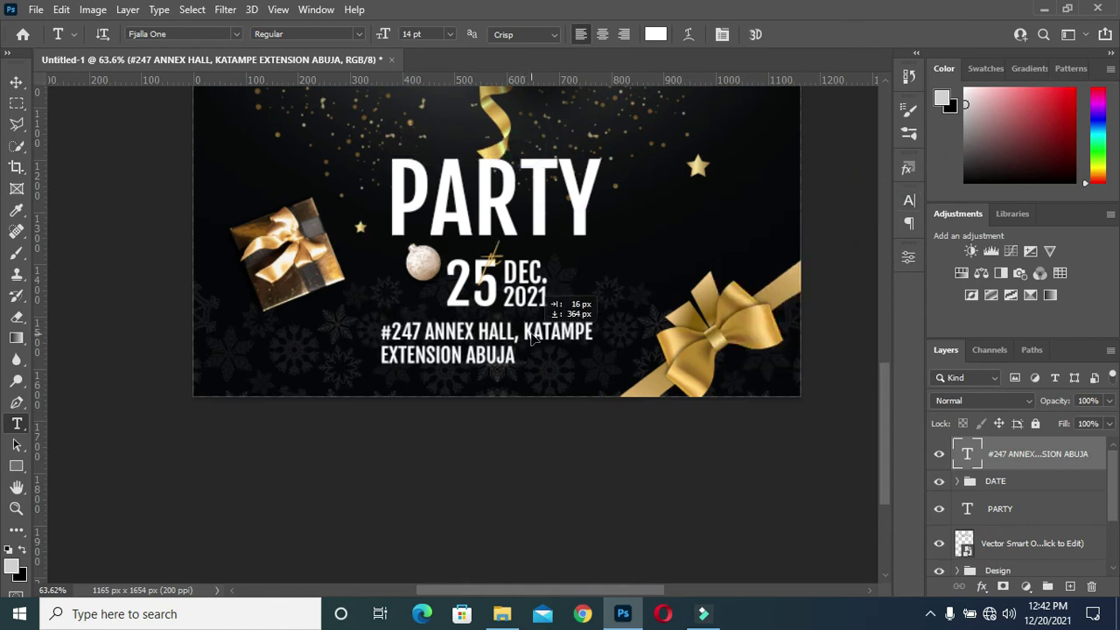
# Give the address 100 tracking and centre-align its two lines
pyautogui.click(909, 200)
pyautogui.moveTo(814, 260); pyautogui.dragTo(817, 267)
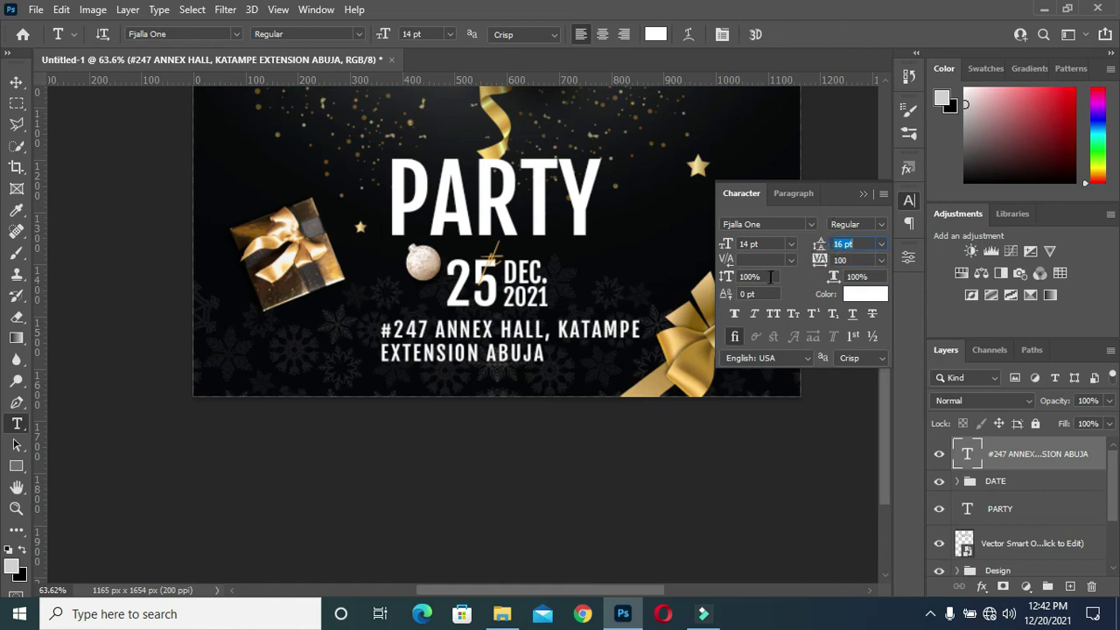
pyautogui.click(814, 194)
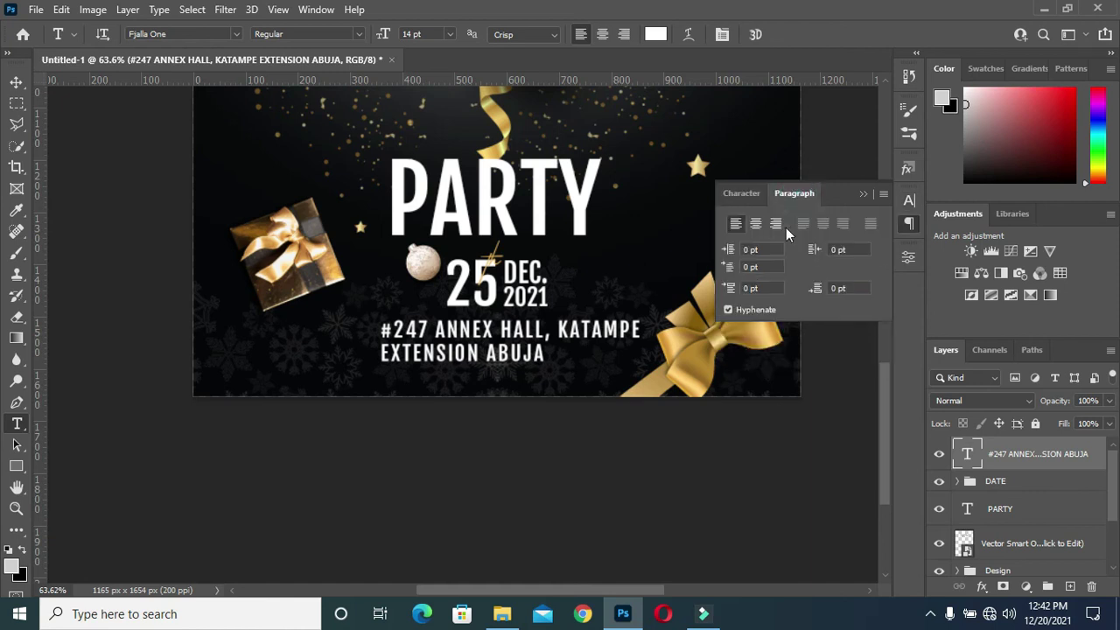
pyautogui.click(756, 224)
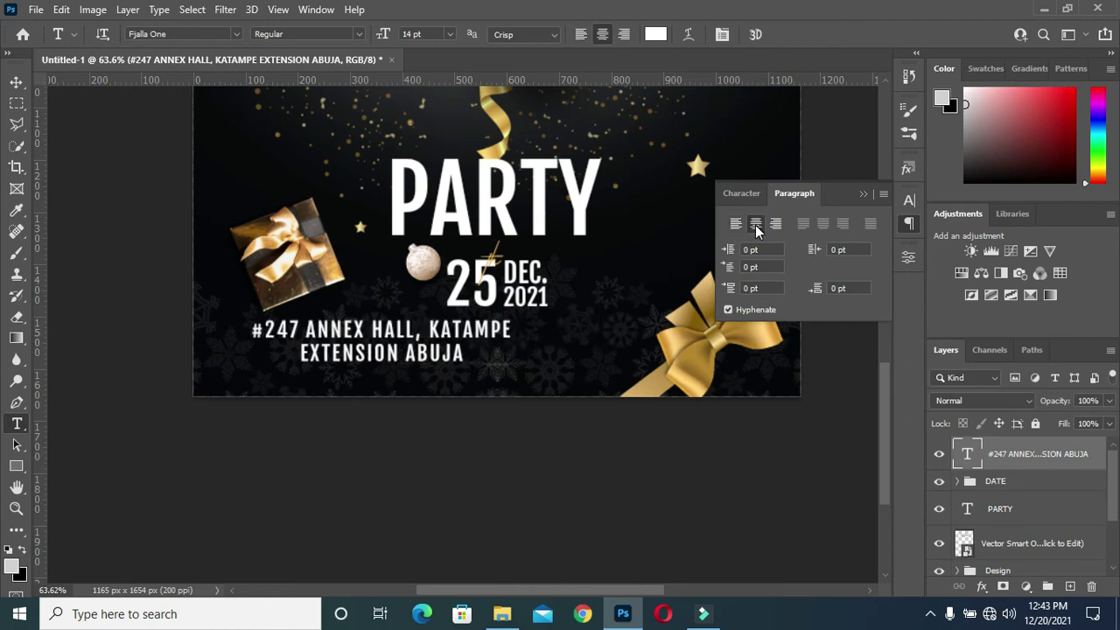
pyautogui.click(863, 193)
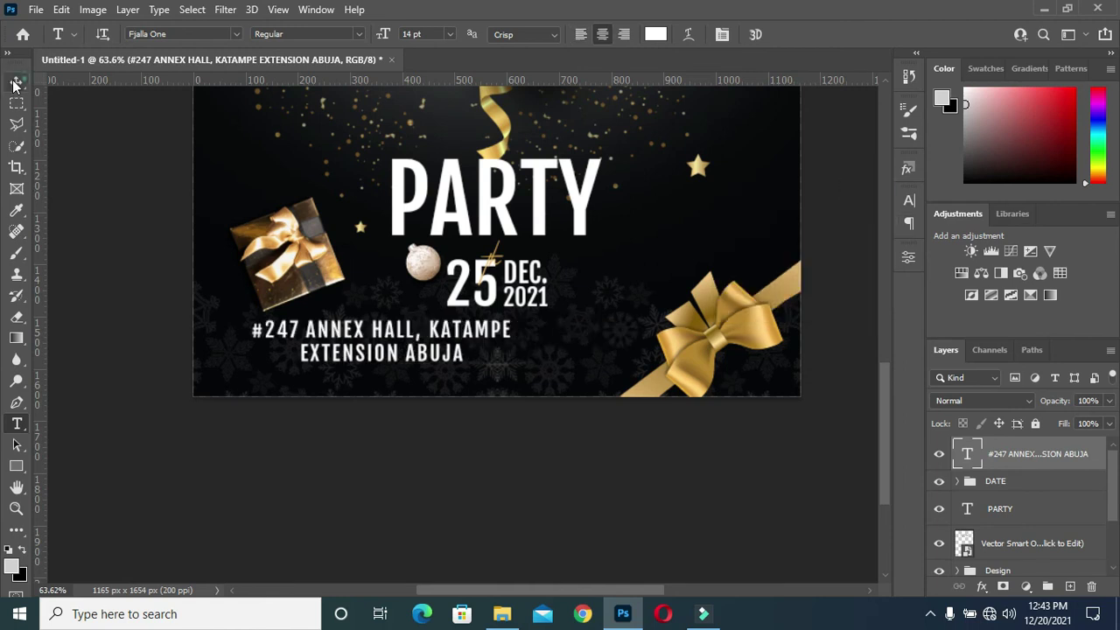
pyautogui.click(16, 82)
# Centre the address horizontally on the canvas and scale it down slightly
pyautogui.hotkey('ctrl', 'a')
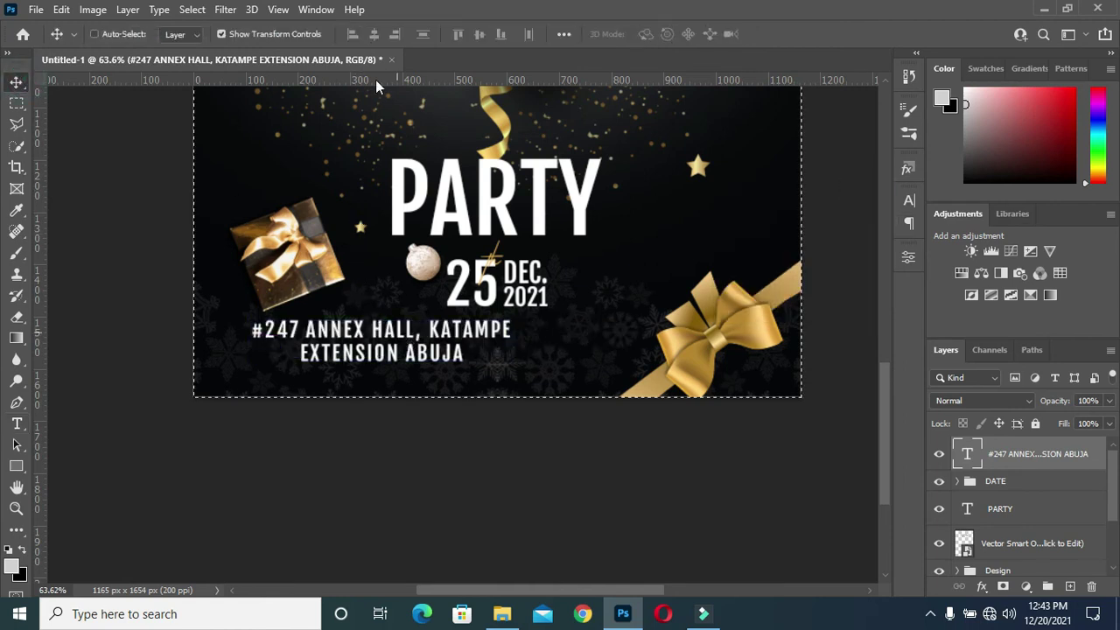
pyautogui.click(373, 35)
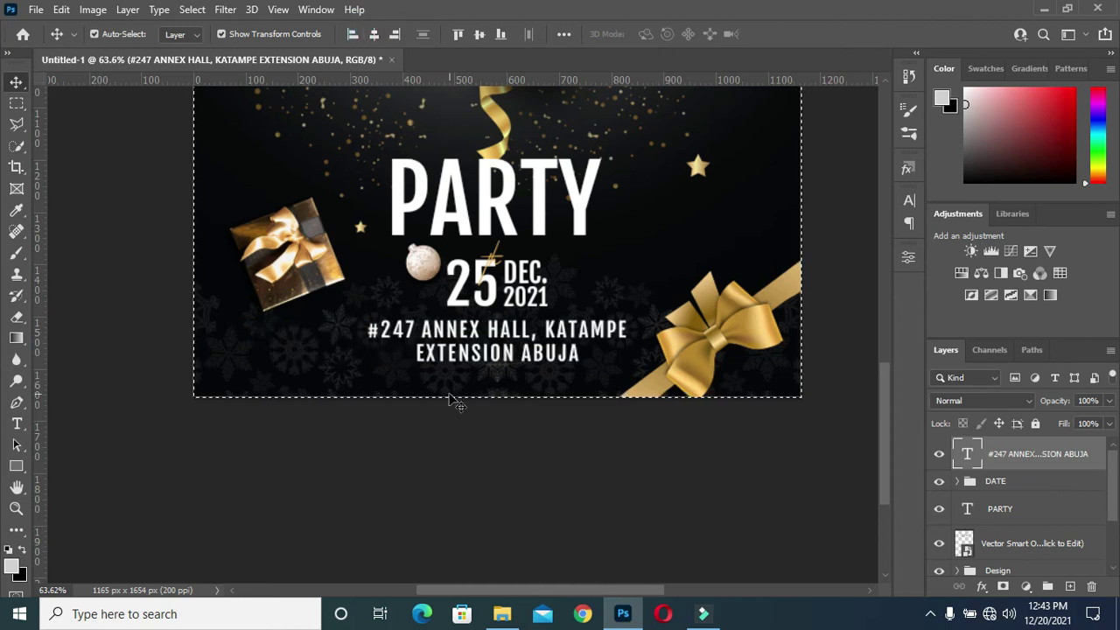
pyautogui.hotkey('ctrl', 'd')
pyautogui.hotkey('ctrl', '0')
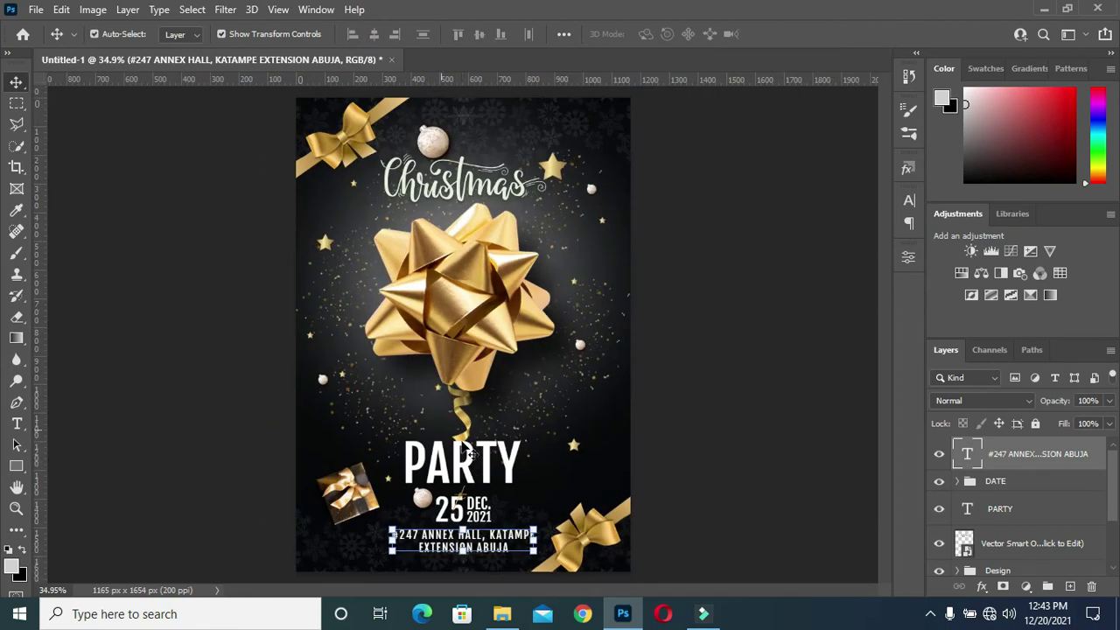
pyautogui.moveTo(537, 530); pyautogui.dragTo(527, 540)
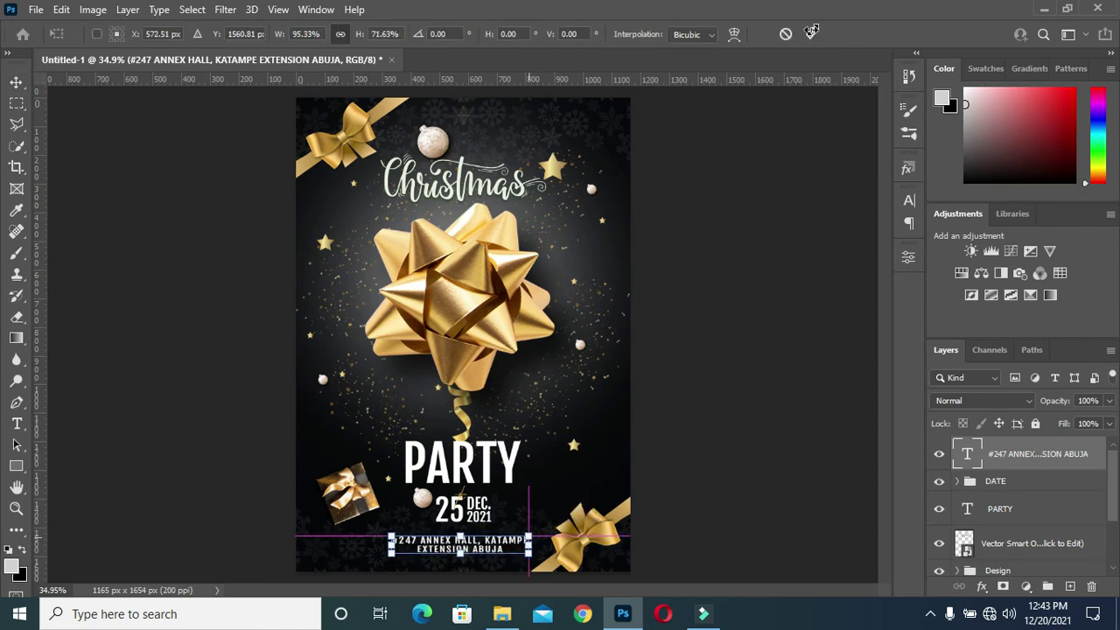
pyautogui.press('Return')
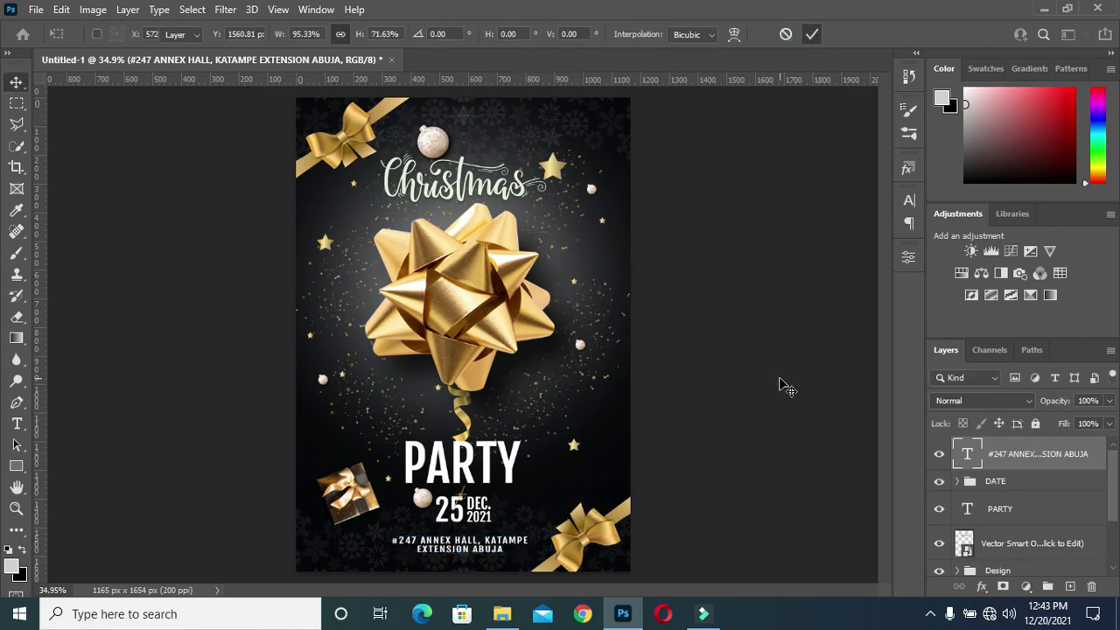
# Re-centre the scaled address horizontally on the poster and deselect it
pyautogui.hotkey('ctrl', 'a')
pyautogui.click(94, 33)
pyautogui.click(374, 34)
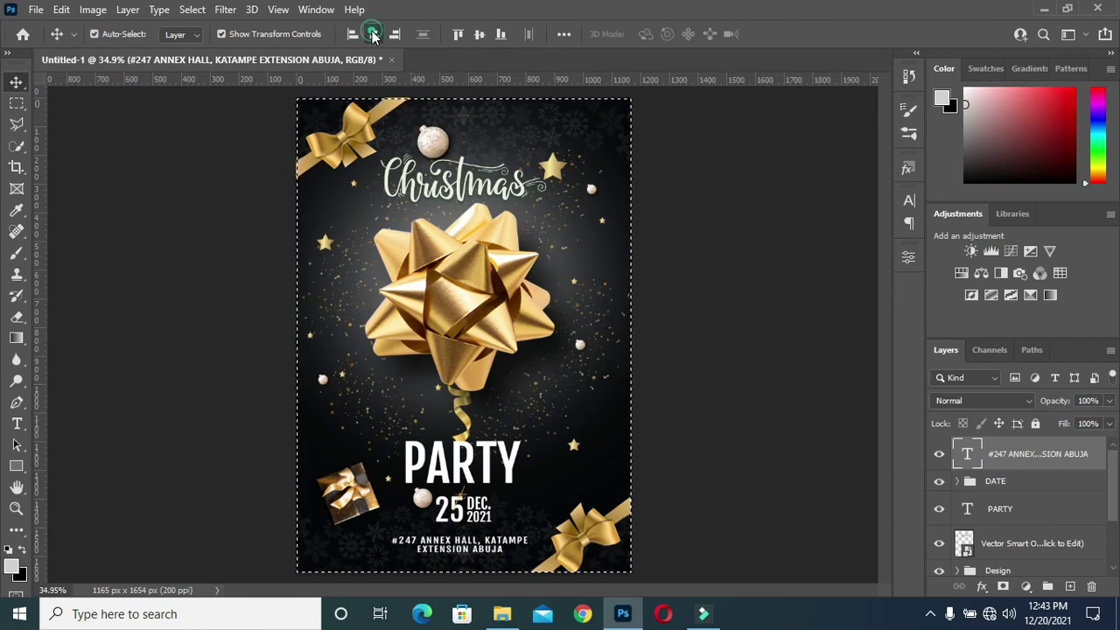
pyautogui.click(700, 350)
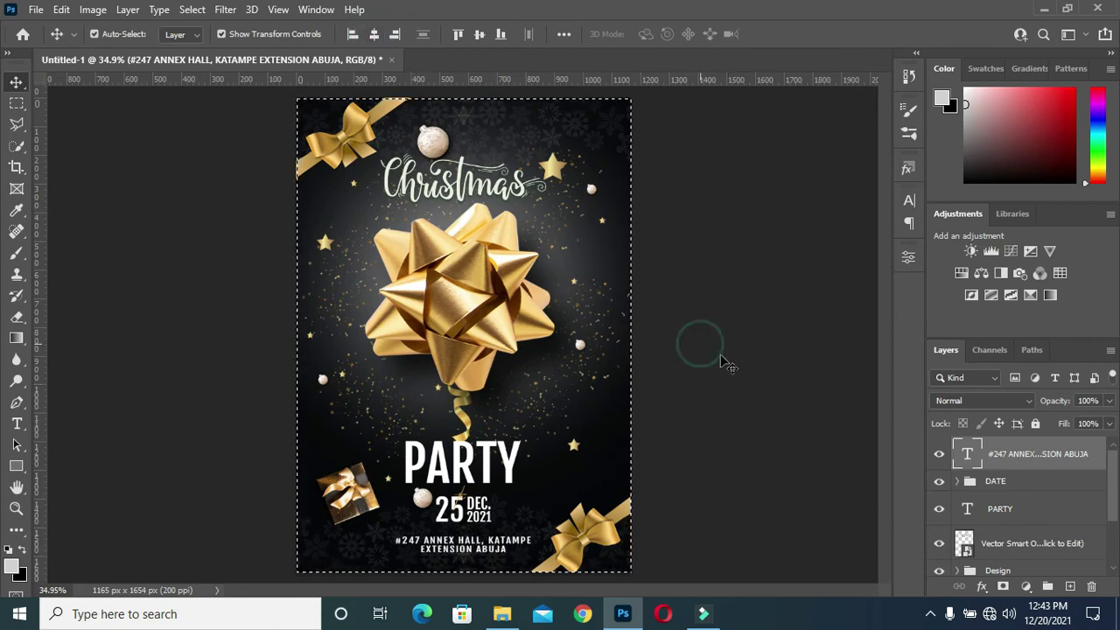
pyautogui.hotkey('ctrl', 'd')
pyautogui.click(725, 361)
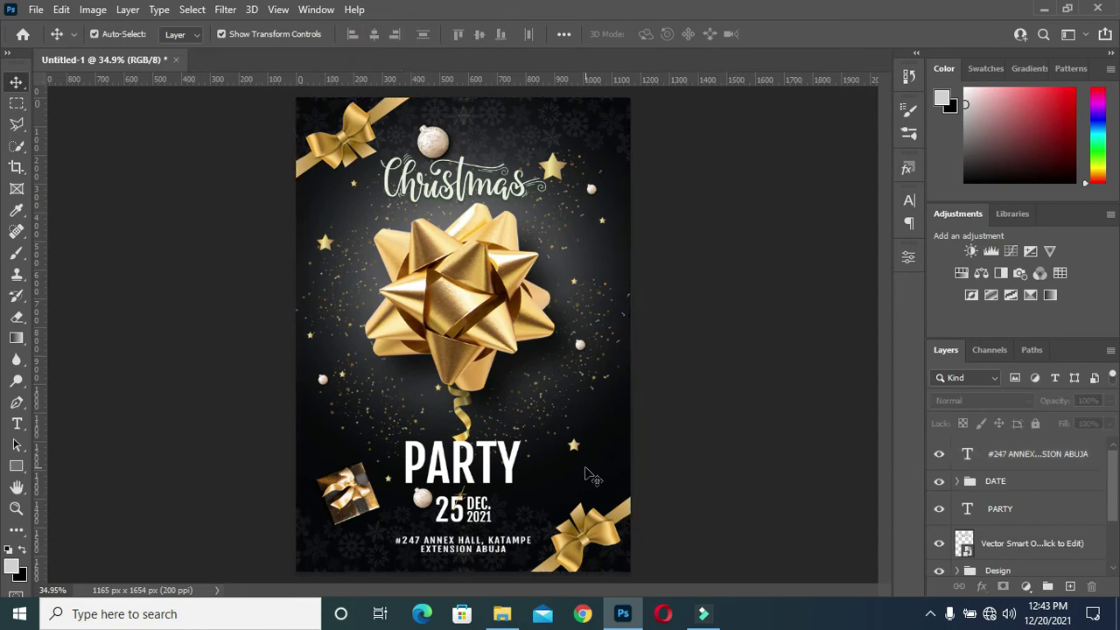
# Nudge the date group down slightly on the poster
pyautogui.scroll(2, 515, 521)
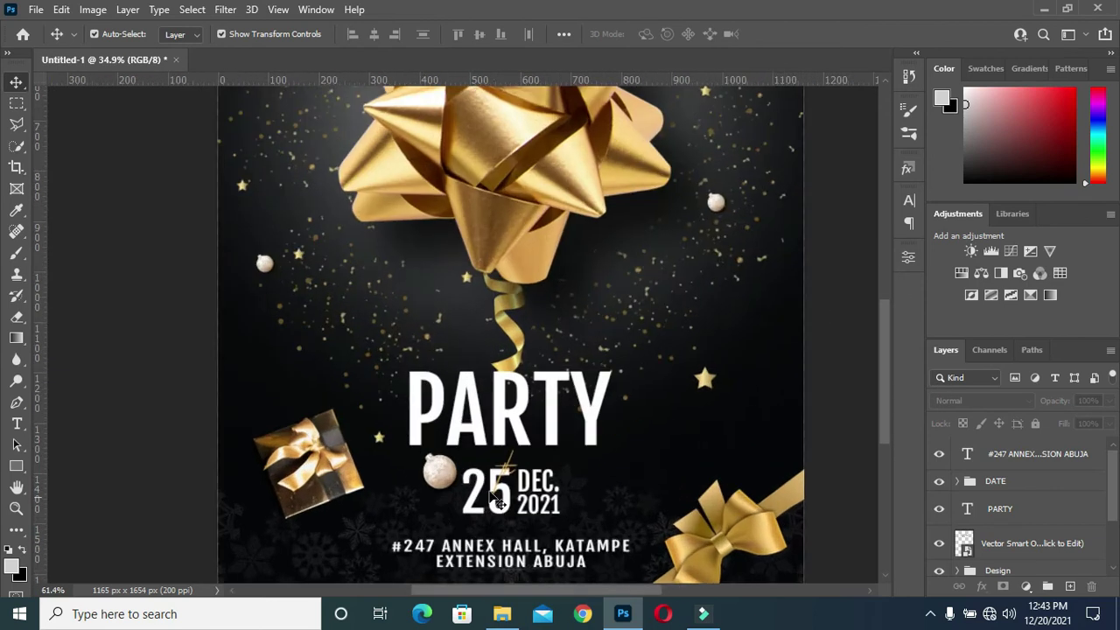
pyautogui.scroll(1, 515, 521)
pyautogui.scroll(1, 515, 521)
pyautogui.click(996, 483)
pyautogui.press('Down')
pyautogui.press('Down')
pyautogui.press('Down')
pyautogui.press('Down')
pyautogui.press('Down')
pyautogui.press('Down')
pyautogui.press('Down')
pyautogui.press('Down')
pyautogui.press('Down')
pyautogui.press('Down')
pyautogui.press('Down')
pyautogui.press('Down')
pyautogui.press('Down')
pyautogui.press('Down')
pyautogui.press('Down')
pyautogui.press('Down')
pyautogui.press('Down')
pyautogui.press('Down')
pyautogui.press('Down')
pyautogui.press('Down')
pyautogui.press('Down')
pyautogui.press('Down')
pyautogui.press('Down')
pyautogui.scroll(-1, 598, 423)
pyautogui.scroll(-2, 598, 423)
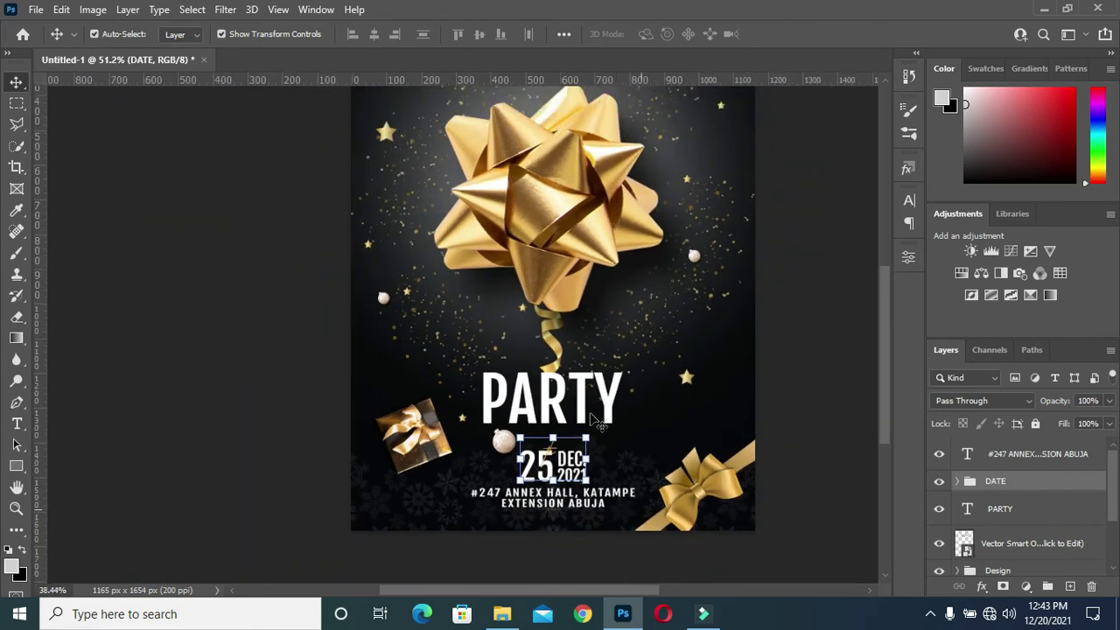
pyautogui.click(739, 432)
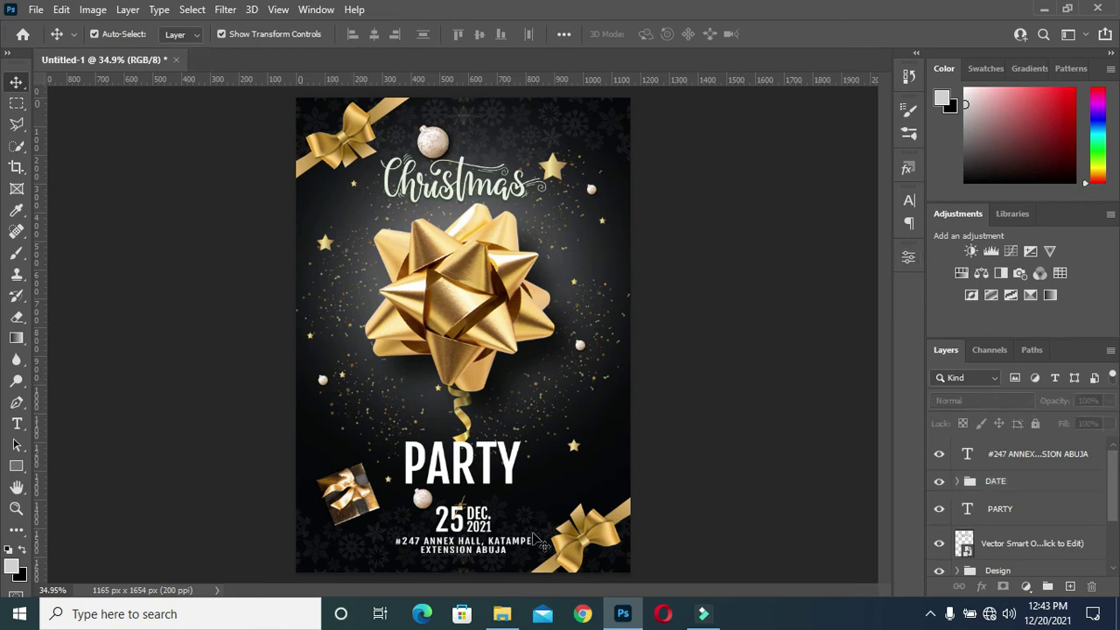
pyautogui.scroll(2, 456, 508)
pyautogui.scroll(2, 455, 507)
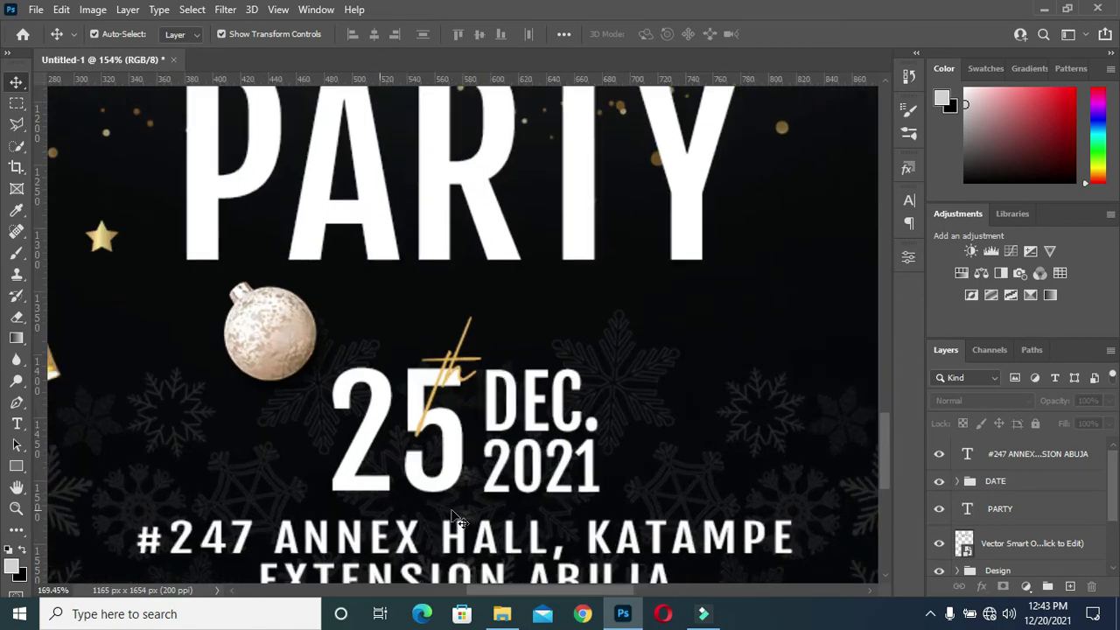
pyautogui.scroll(2, 455, 505)
pyautogui.scroll(1, 455, 505)
pyautogui.scroll(-2, 455, 505)
# Colour the date's 25 gold (#f2c271), sampled from the flyer artwork
pyautogui.click(442, 468)
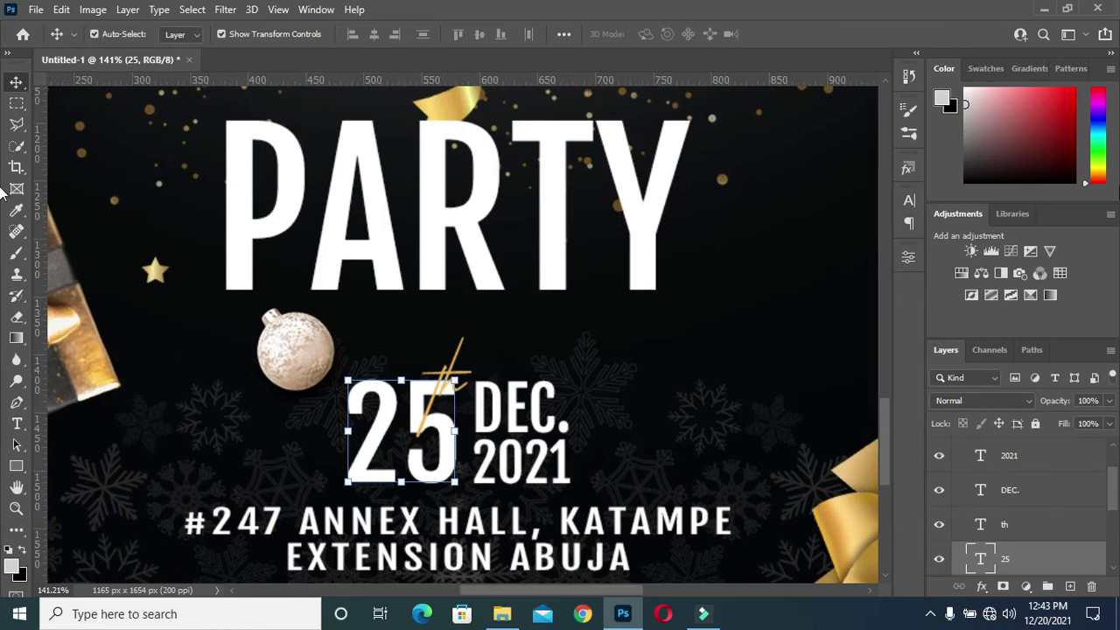
pyautogui.click(910, 201)
pyautogui.click(863, 294)
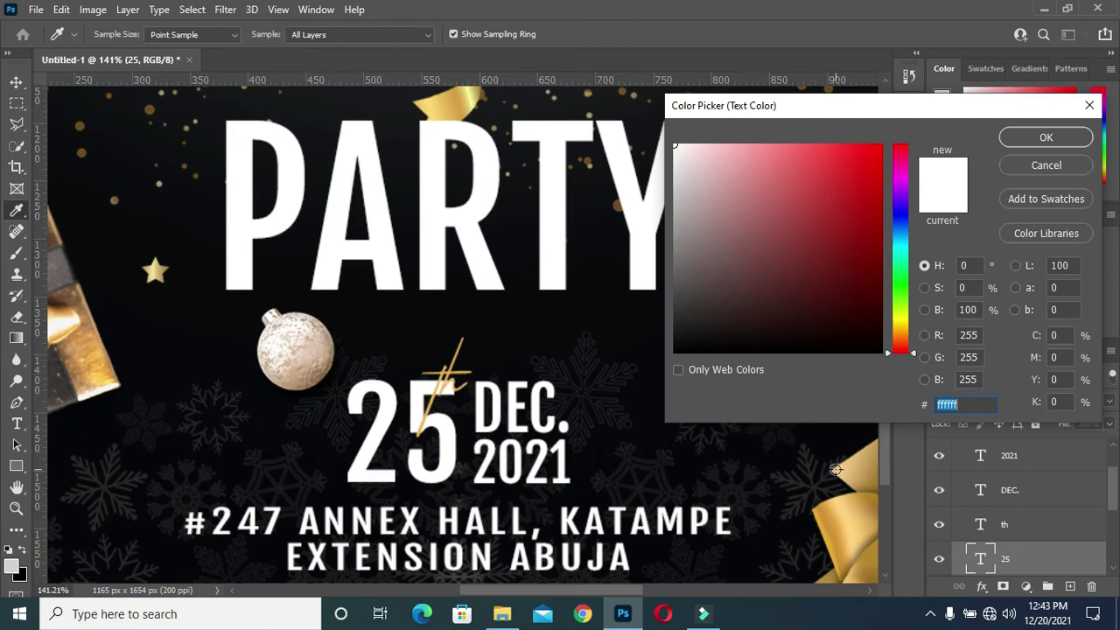
pyautogui.click(852, 511)
pyautogui.click(1029, 140)
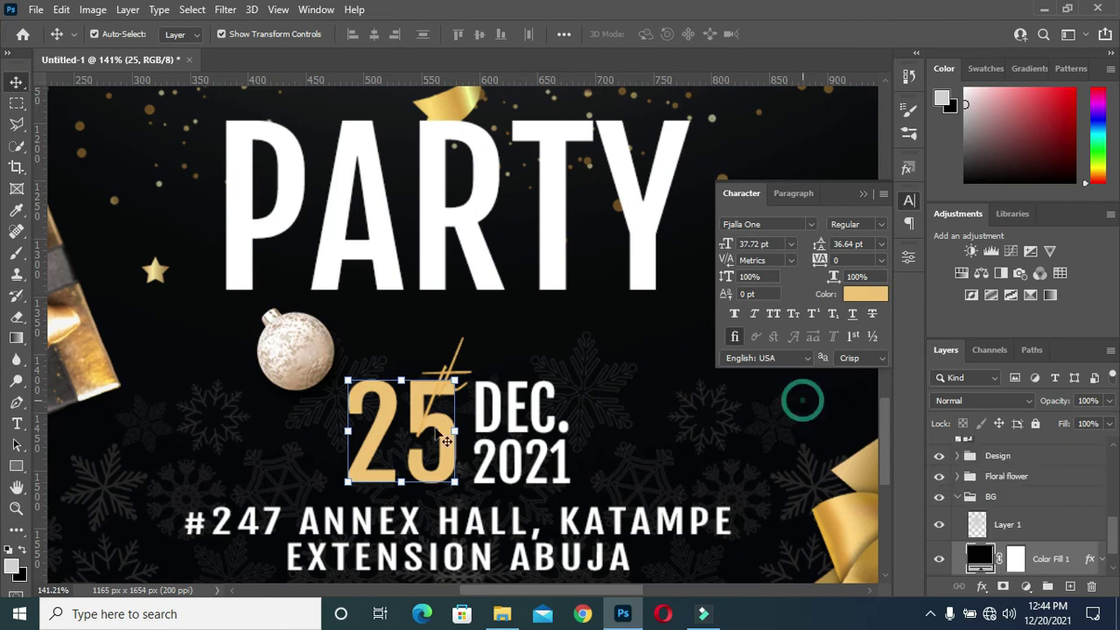
# Set the small th text beside the 25 to white (#ffffff)
pyautogui.click(459, 381)
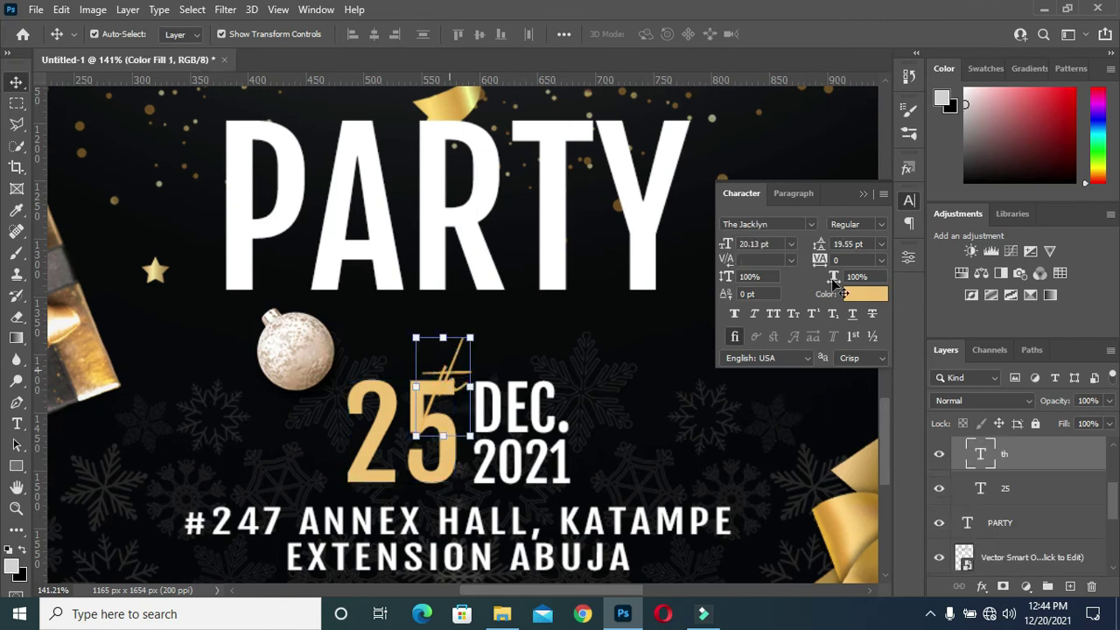
pyautogui.click(865, 294)
pyautogui.moveTo(756, 207); pyautogui.dragTo(674, 144)
pyautogui.click(1046, 137)
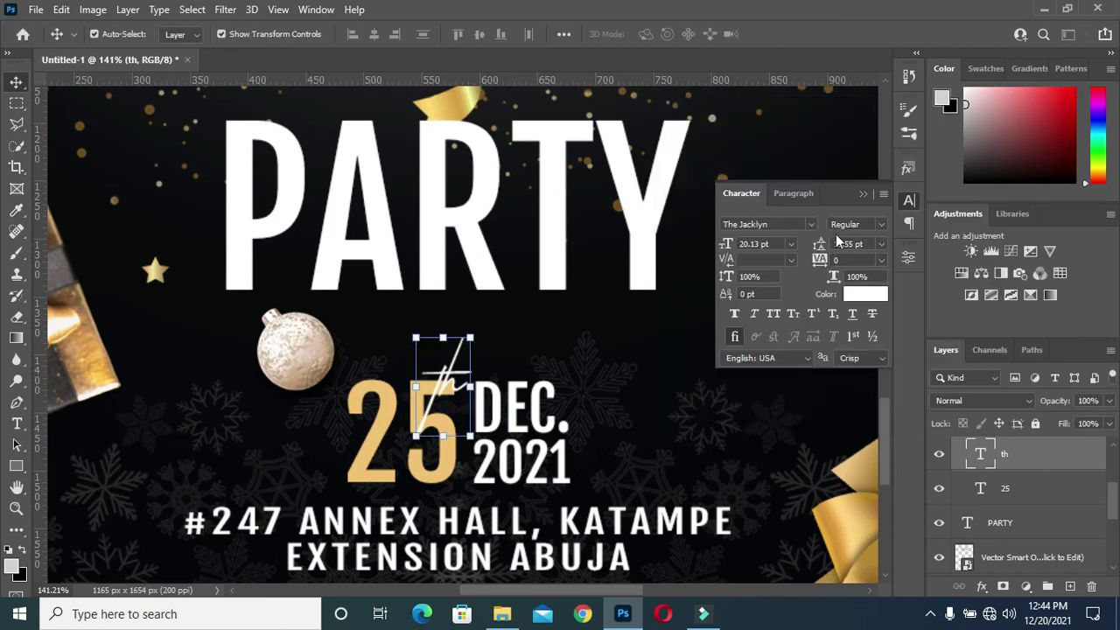
pyautogui.click(862, 195)
pyautogui.scroll(-5, 495, 289)
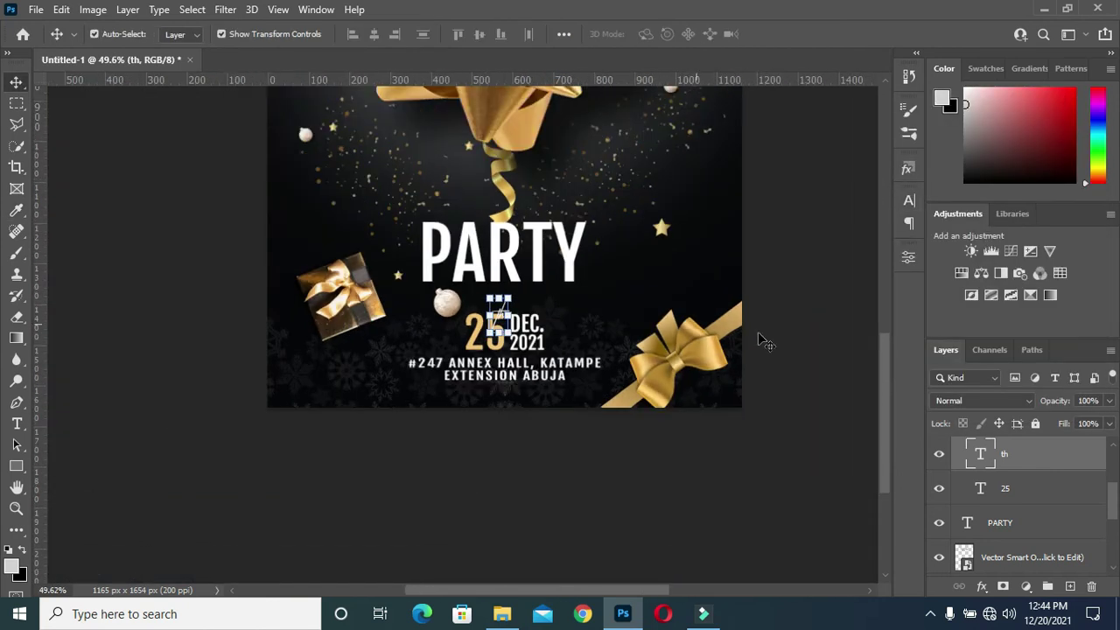
pyautogui.click(812, 339)
pyautogui.scroll(-2, 812, 338)
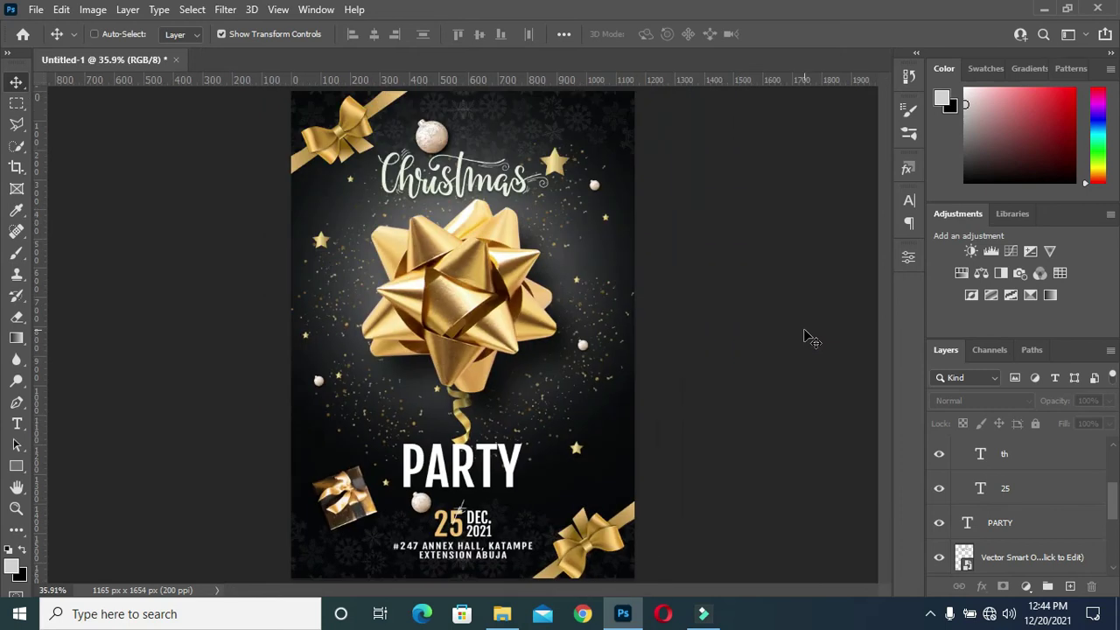
# Duplicate the gold 25 text into a new 25 copy layer
pyautogui.scroll(3, 874, 408)
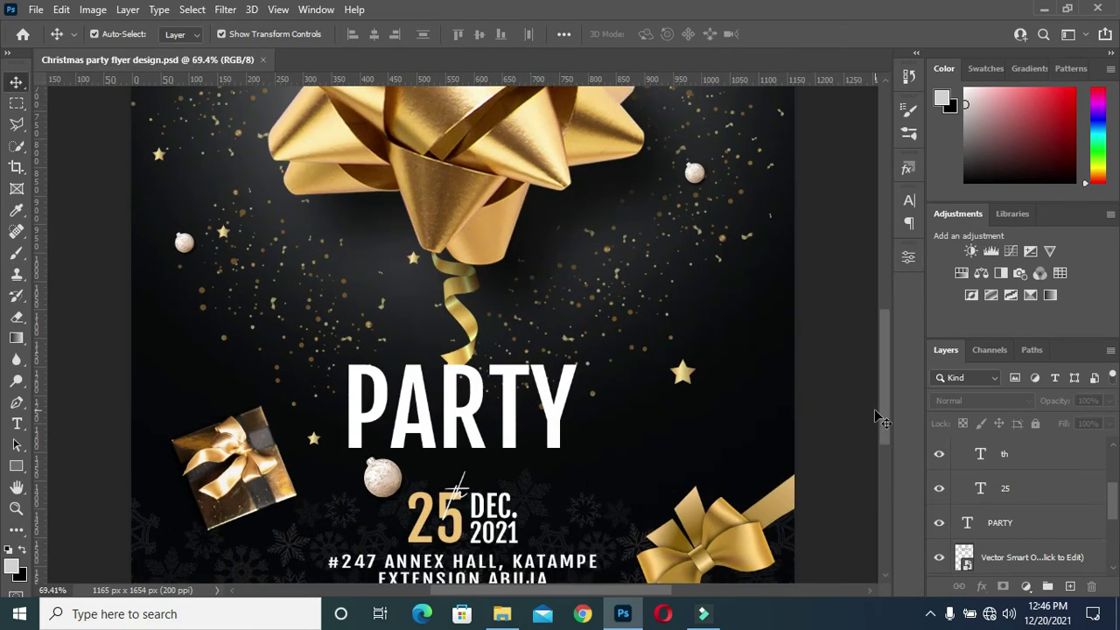
pyautogui.scroll(2, 843, 438)
pyautogui.scroll(2, 431, 421)
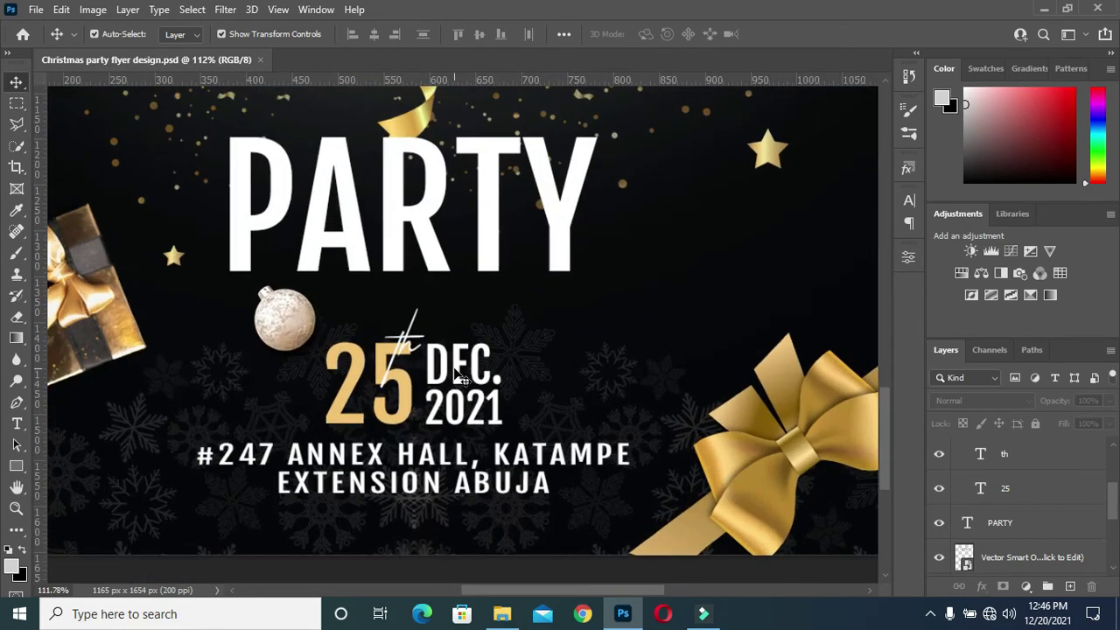
pyautogui.click(418, 409)
pyautogui.moveTo(1020, 488); pyautogui.dragTo(1070, 586)
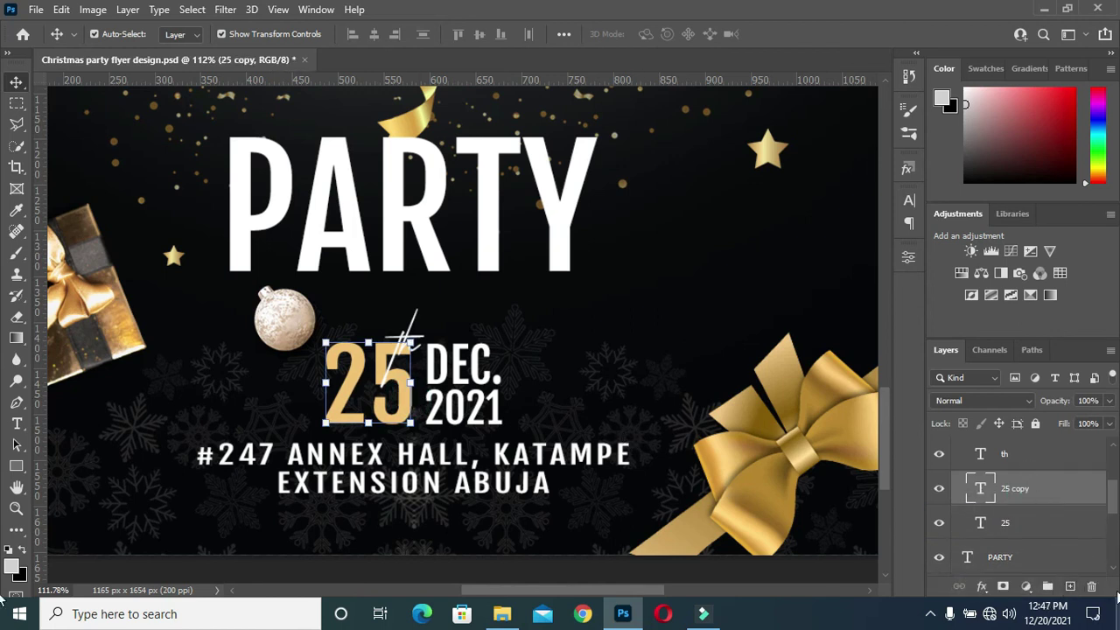
# Place the 25 copy above the DATE group and right of DEC. 2021
pyautogui.moveTo(1041, 506); pyautogui.dragTo(1020, 450)
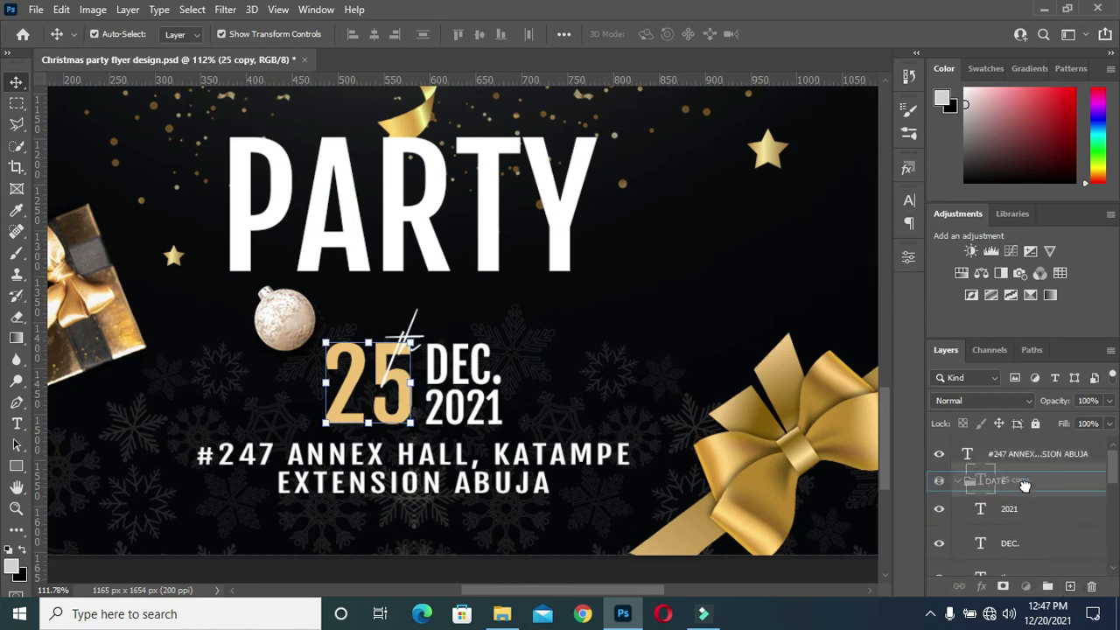
pyautogui.moveTo(1020, 449); pyautogui.dragTo(1017, 462)
pyautogui.click(958, 518)
pyautogui.moveTo(401, 396)
pyautogui.mouseDown()
pyautogui.moveTo(606, 405)
pyautogui.moveTo(607, 385)
pyautogui.mouseUp()
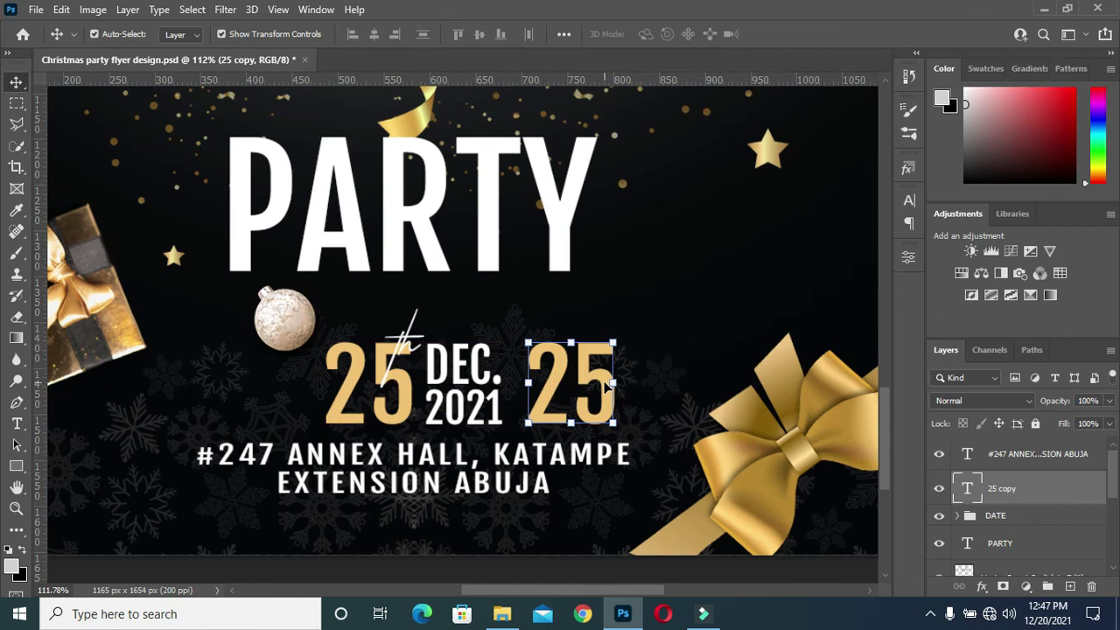
pyautogui.doubleClick(595, 376)
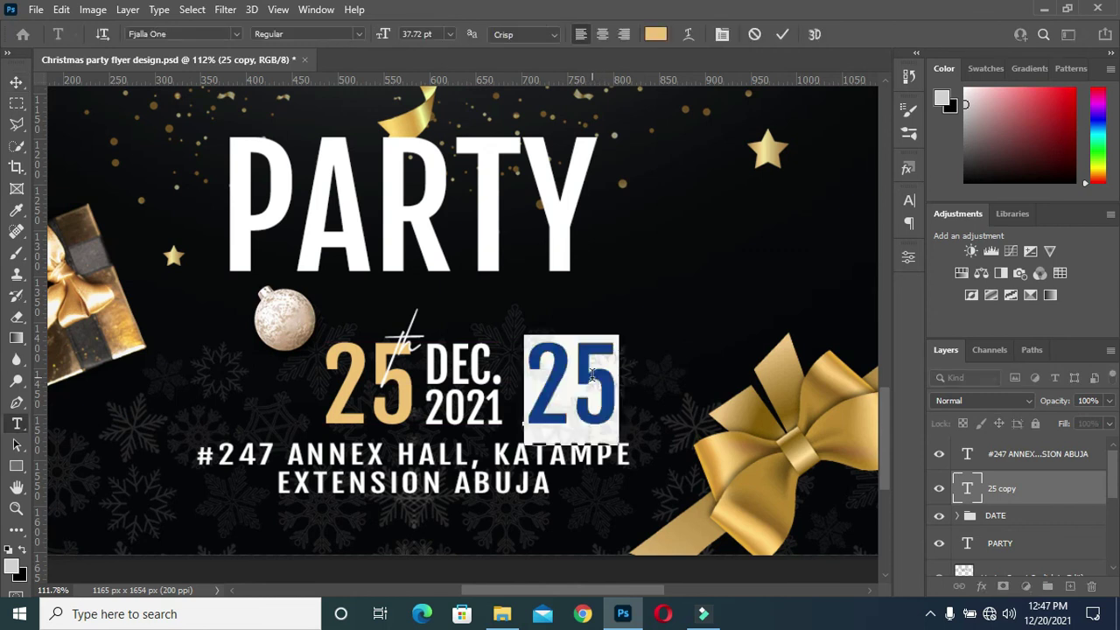
# Change the copy's text to 6pm and scale it down to about 57%
pyautogui.write('6')
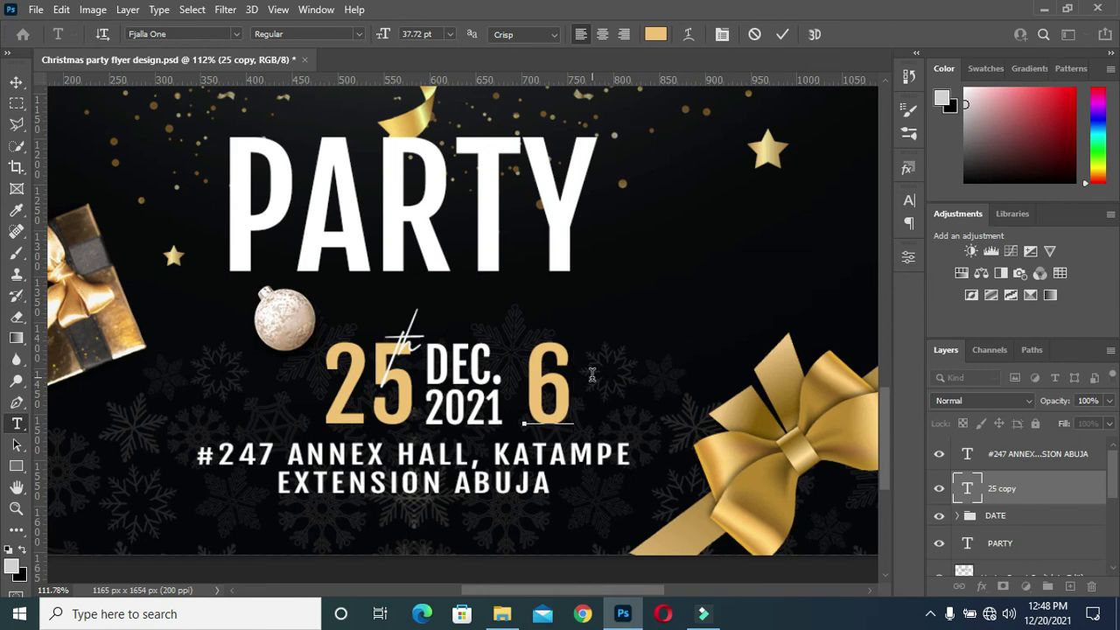
pyautogui.write('pm')
pyautogui.click(783, 34)
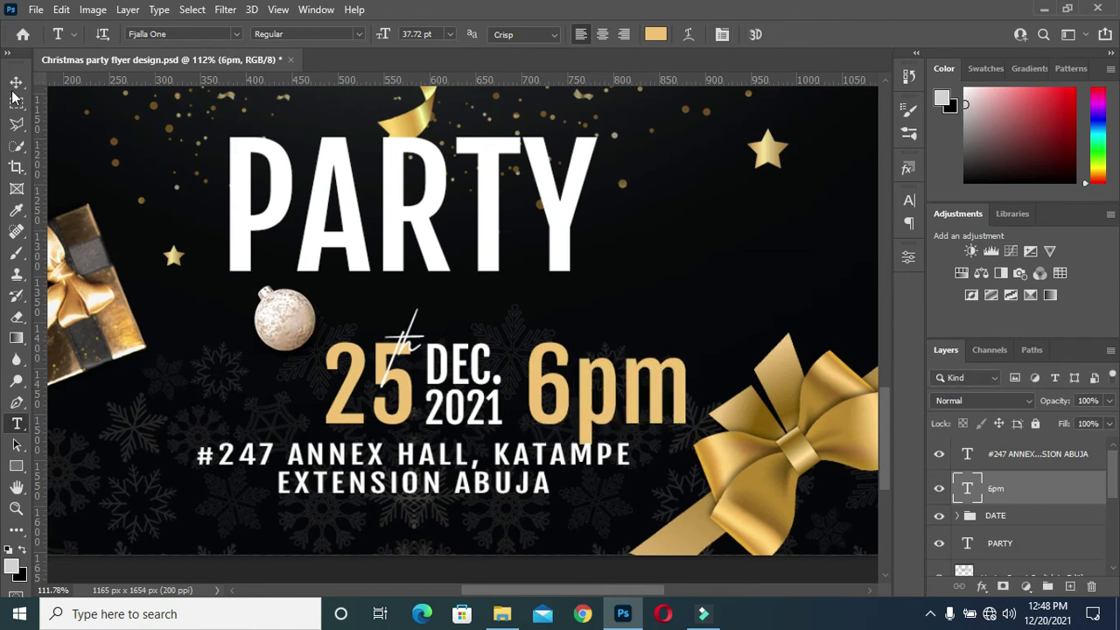
pyautogui.press('v')
pyautogui.moveTo(529, 443); pyautogui.dragTo(555, 423)
pyautogui.moveTo(685, 343); pyautogui.dragTo(636, 362)
pyautogui.moveTo(588, 401); pyautogui.dragTo(584, 382)
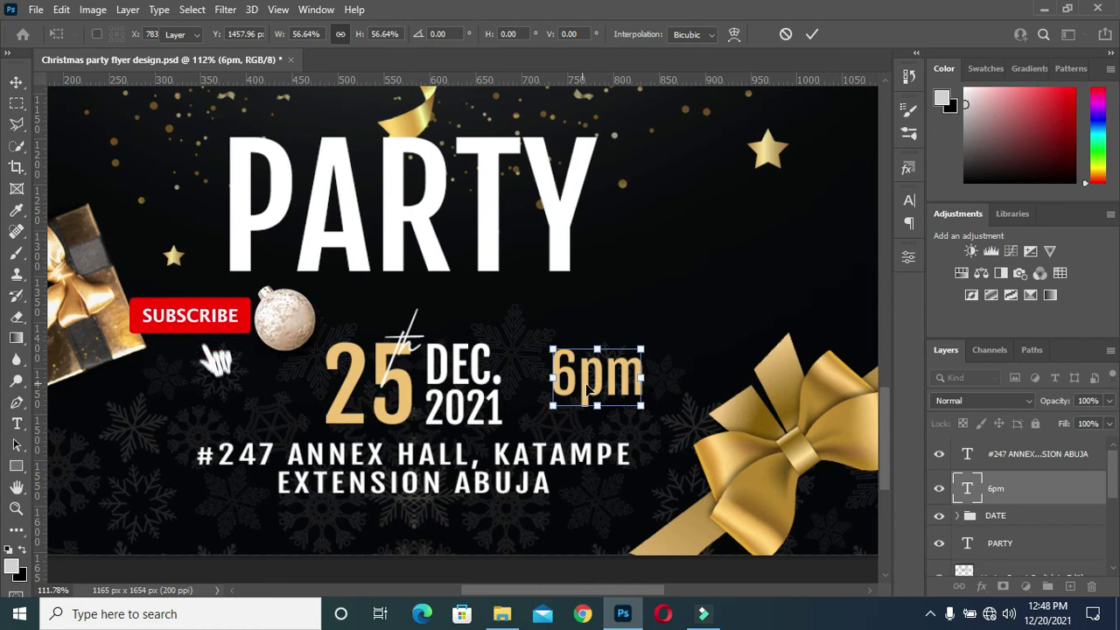
pyautogui.press('Return')
# Capitalise the time to 6PM and lower it about 13 px
pyautogui.doubleClick(584, 378)
pyautogui.moveTo(585, 377); pyautogui.dragTo(630, 374)
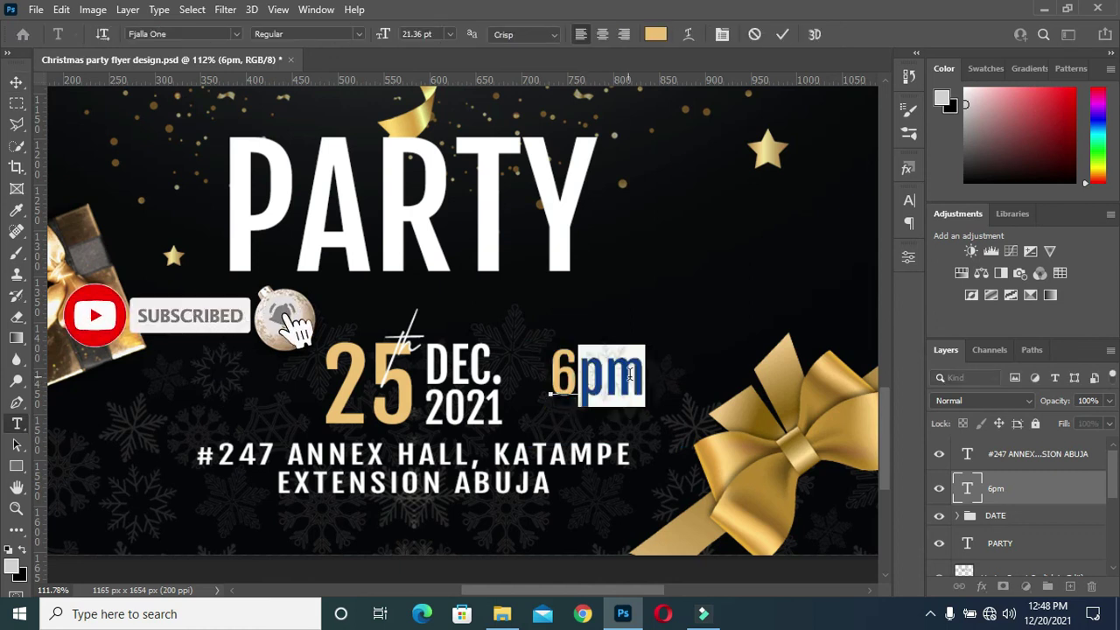
pyautogui.write('PM')
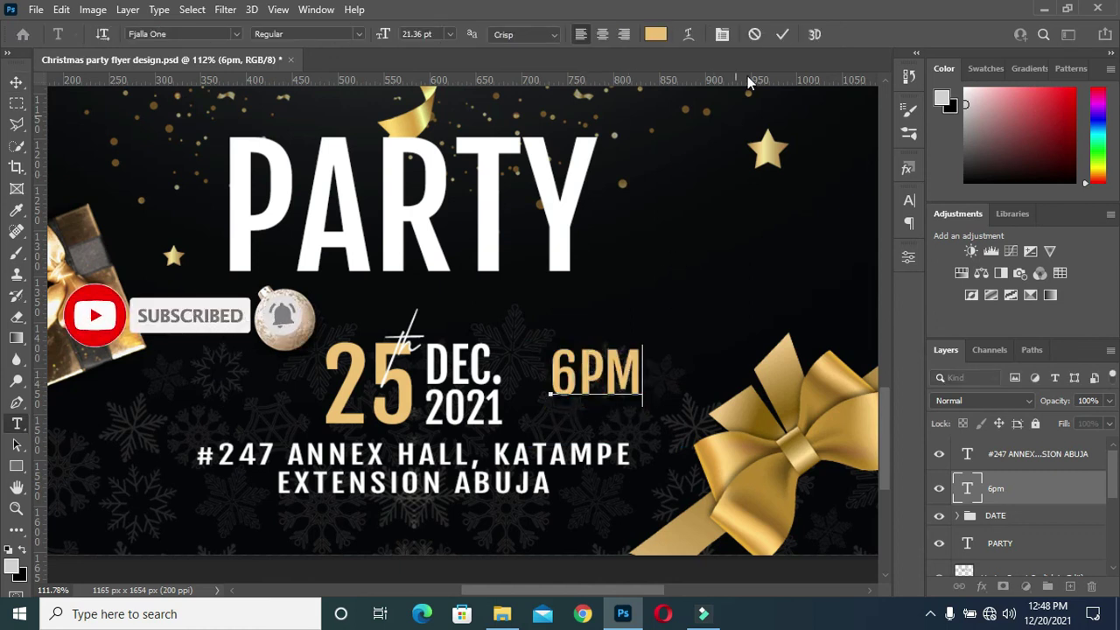
pyautogui.click(782, 35)
pyautogui.press('v')
pyautogui.moveTo(610, 374); pyautogui.dragTo(611, 385)
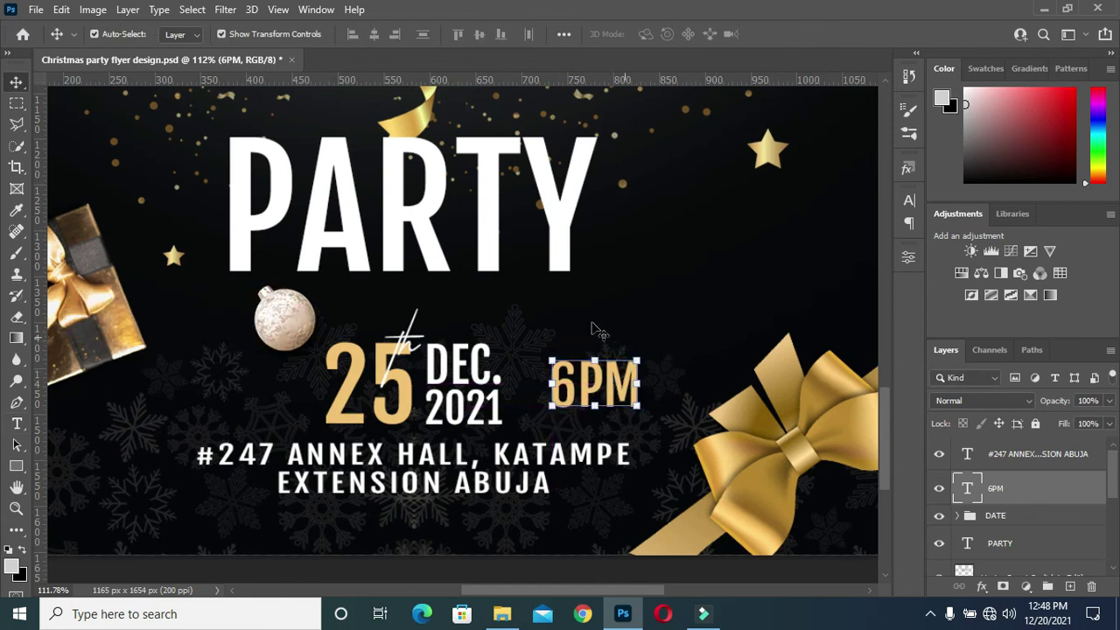
# Move the 6PM layer inside the DATE group
pyautogui.scroll(-3, 525, 300)
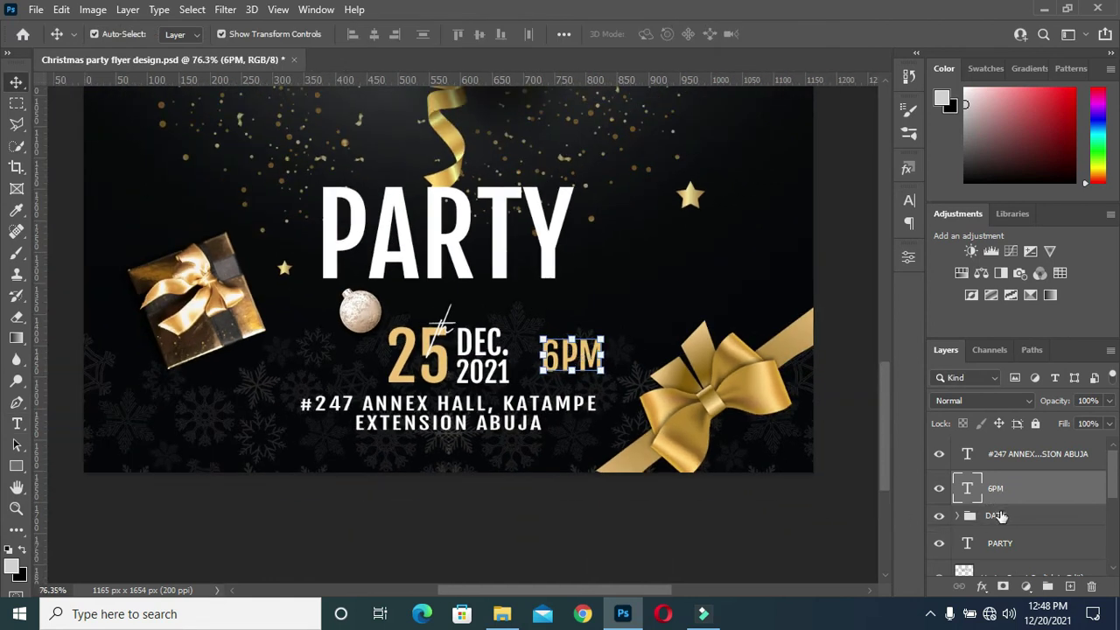
pyautogui.moveTo(999, 506); pyautogui.dragTo(998, 528)
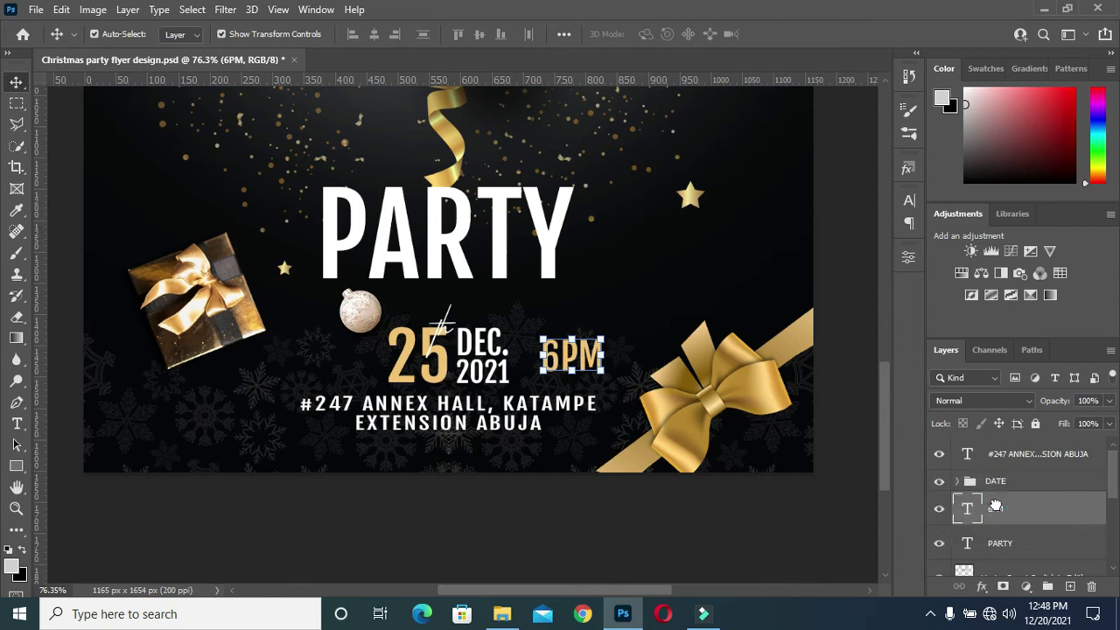
pyautogui.moveTo(1002, 508); pyautogui.dragTo(968, 470)
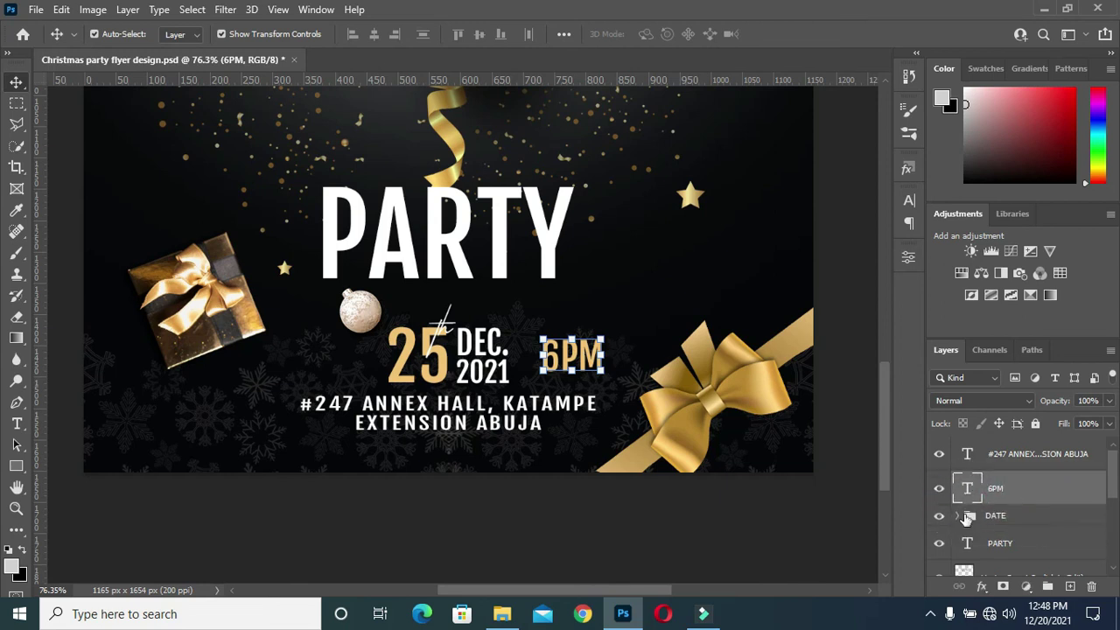
pyautogui.moveTo(970, 518); pyautogui.dragTo(969, 516)
pyautogui.click(959, 482)
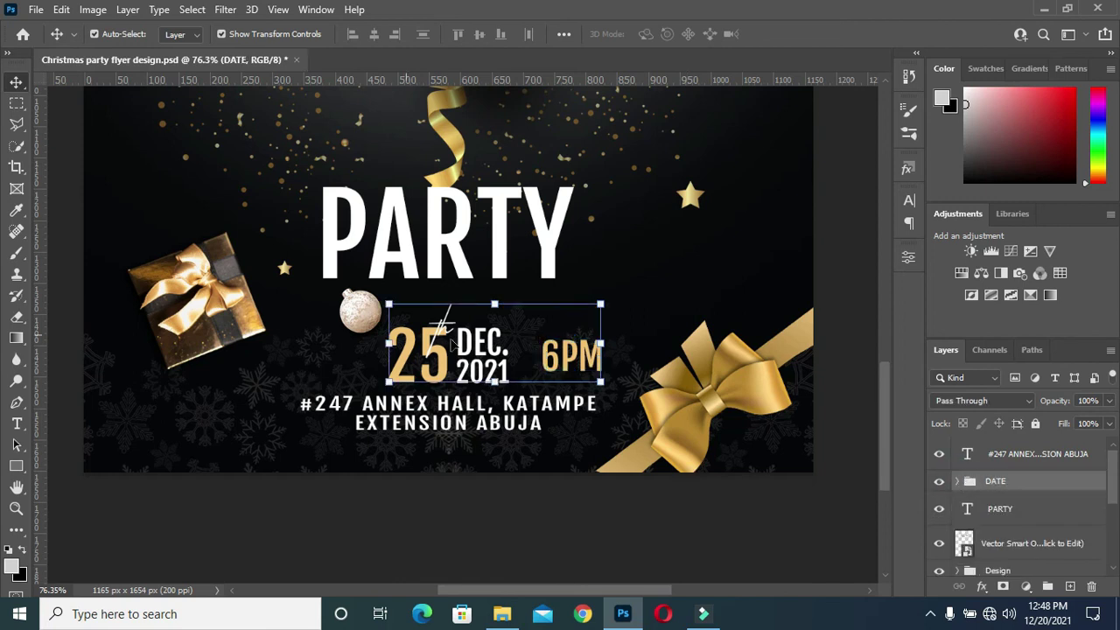
# Centre the date block horizontally and move the ornament ball left
pyautogui.hotkey('ctrl', 'a')
pyautogui.click(374, 34)
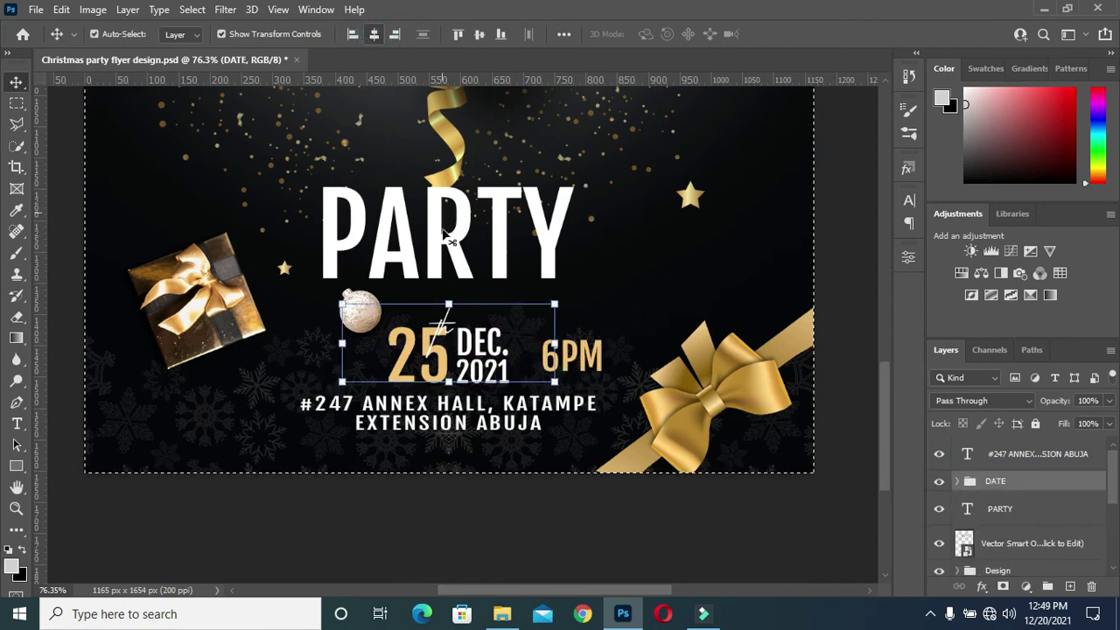
pyautogui.hotkey('ctrl', 'd')
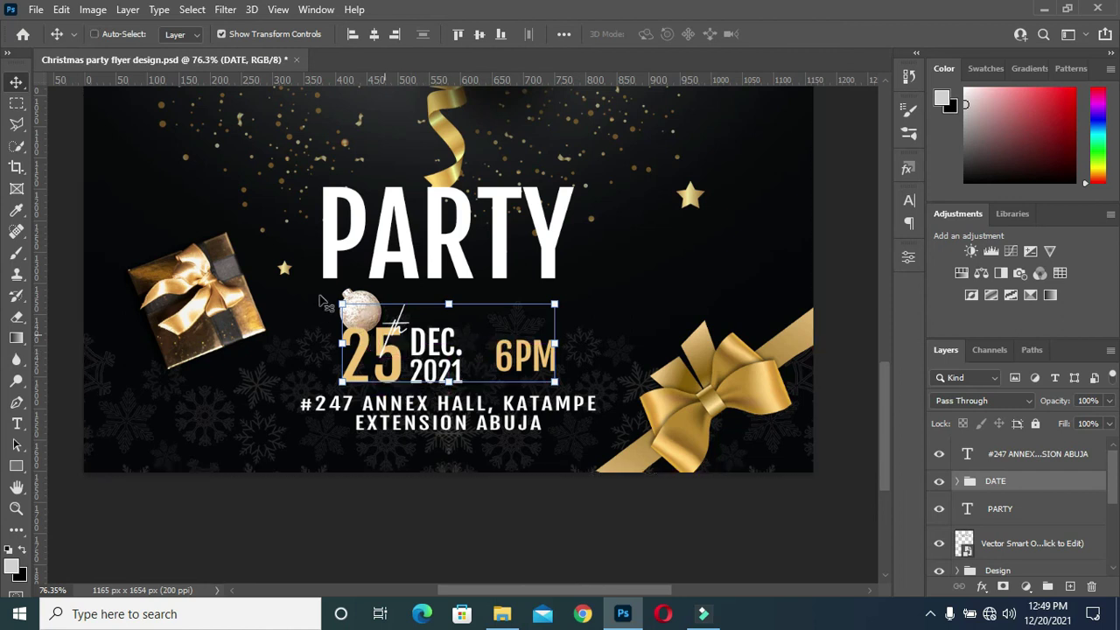
pyautogui.moveTo(357, 308); pyautogui.dragTo(293, 306)
pyautogui.click(387, 500)
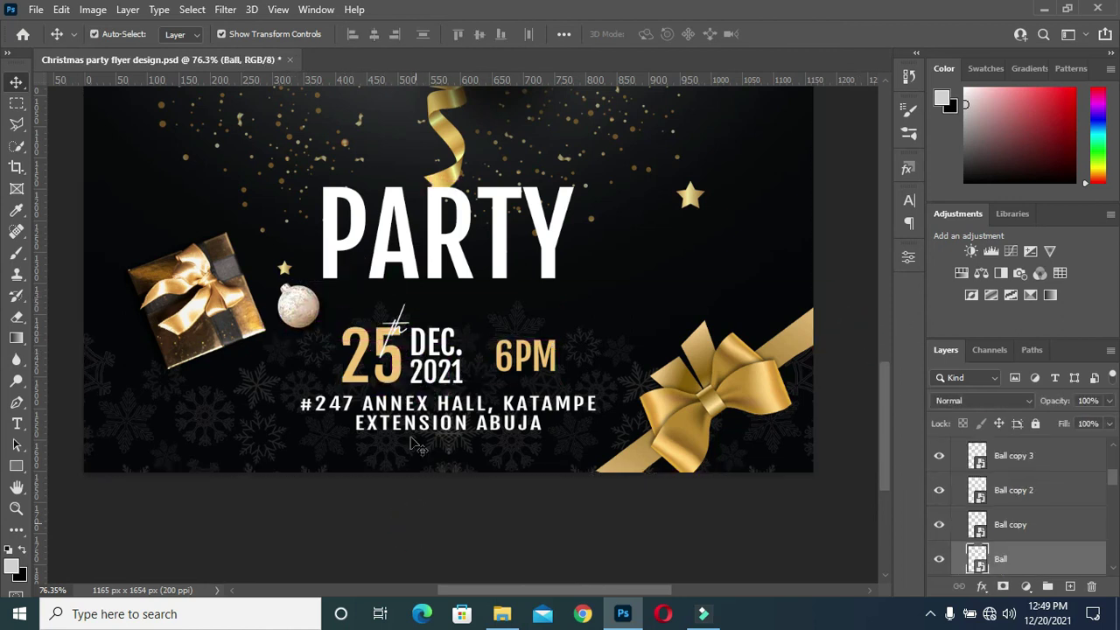
# Reorder the Christmas lettering and PARTY layers directly beneath the address layer
pyautogui.scroll(3, 1016, 472)
pyautogui.click(1000, 469)
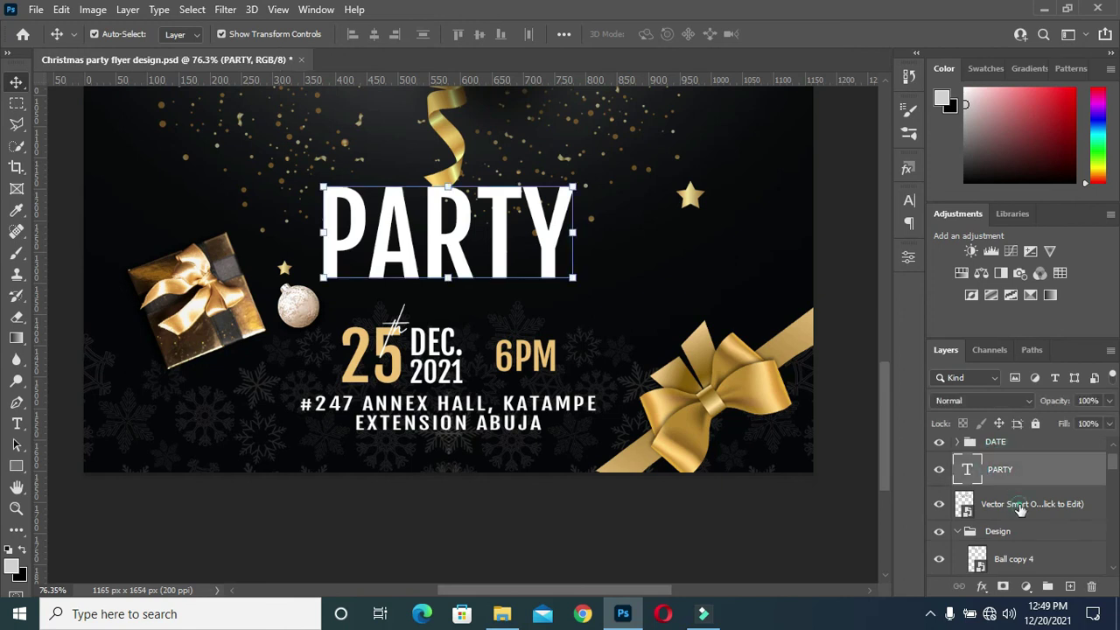
pyautogui.click(1015, 504)
pyautogui.scroll(-1, 833, 458)
pyautogui.scroll(-3, 827, 456)
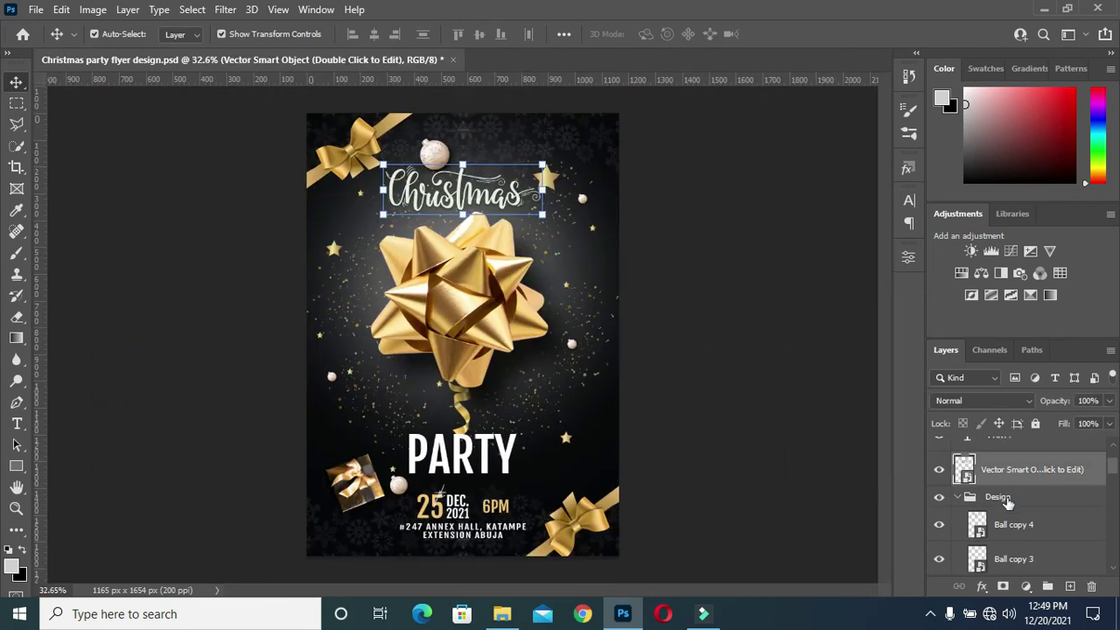
pyautogui.scroll(1, 1008, 498)
pyautogui.scroll(1, 1009, 498)
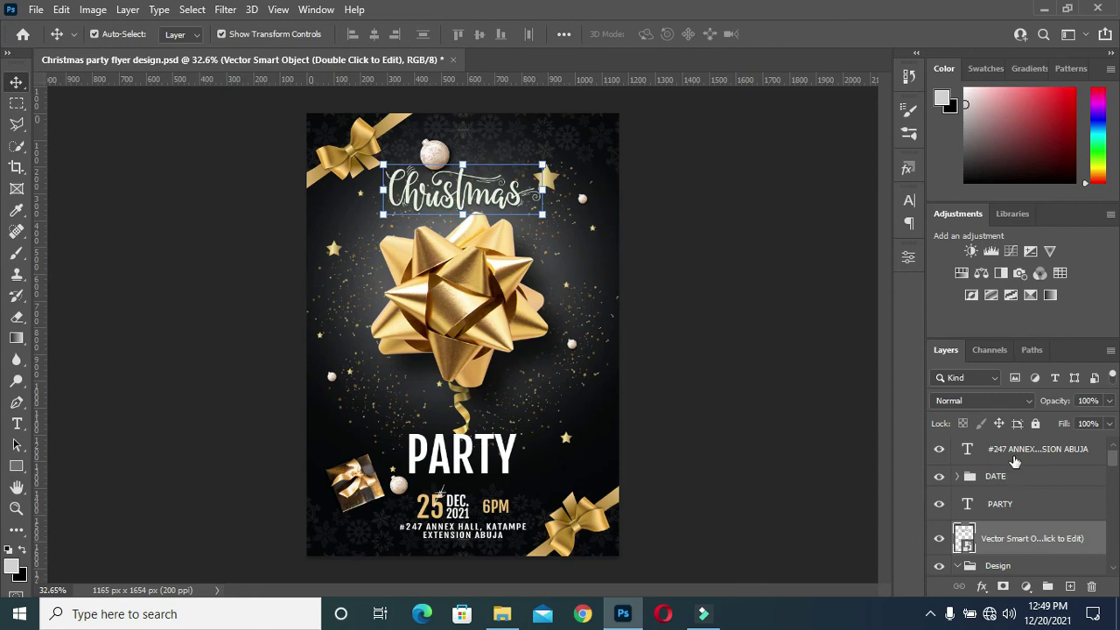
pyautogui.moveTo(1024, 540); pyautogui.dragTo(1029, 486)
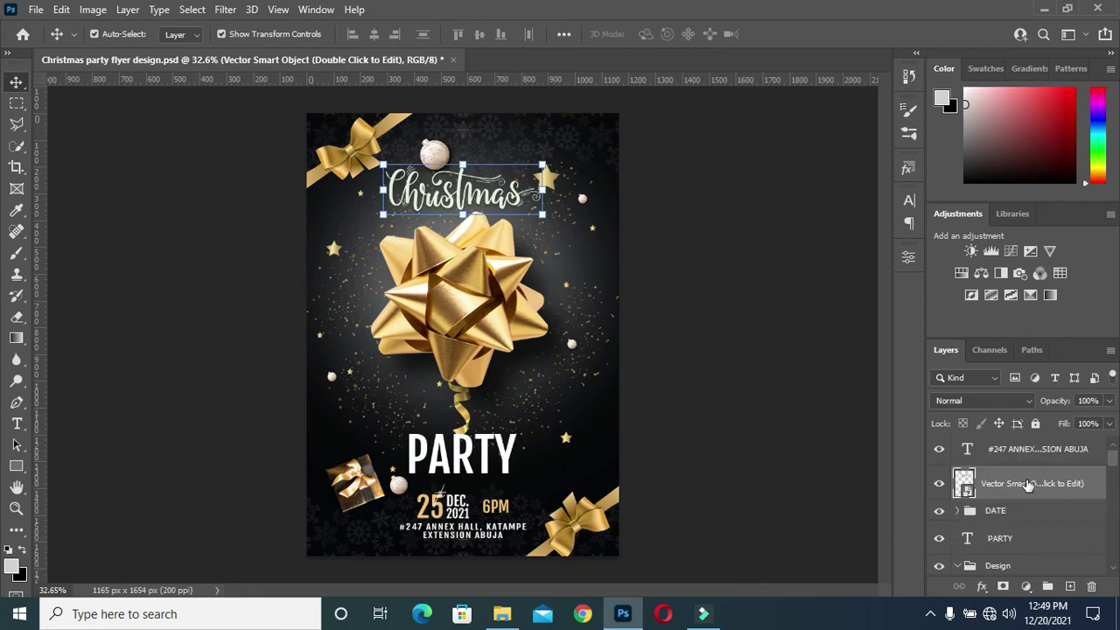
pyautogui.moveTo(1019, 538); pyautogui.dragTo(1012, 497)
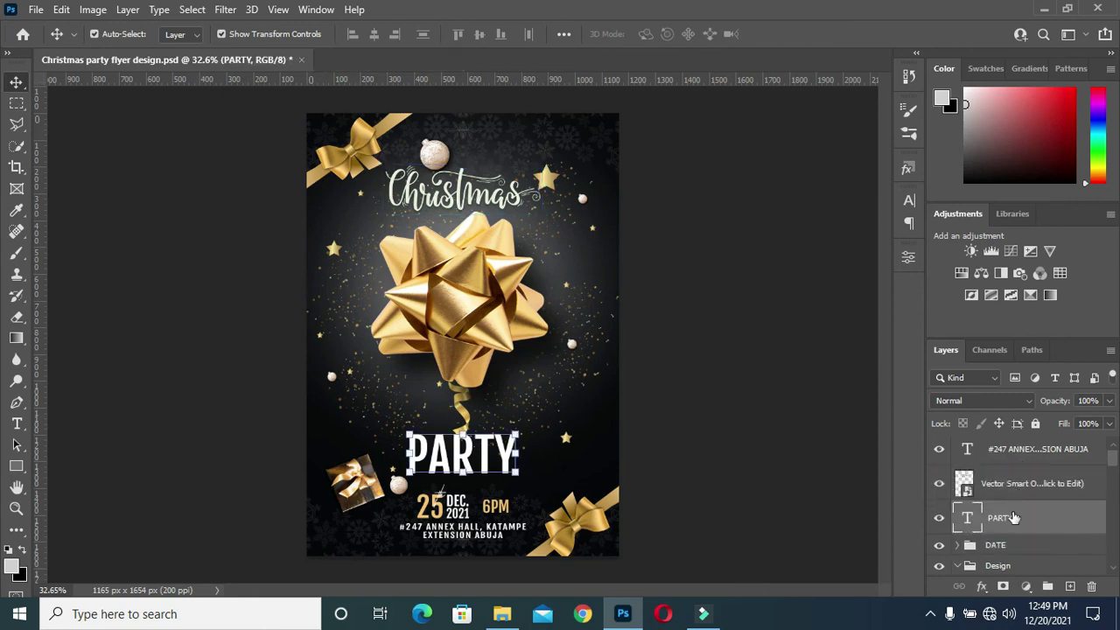
# Group the address, lettering and PARTY layers into a group named TEXT
pyautogui.keyDown('shift'); pyautogui.click(1004, 450); pyautogui.keyUp('shift')
pyautogui.hotkey('ctrl', 'g')
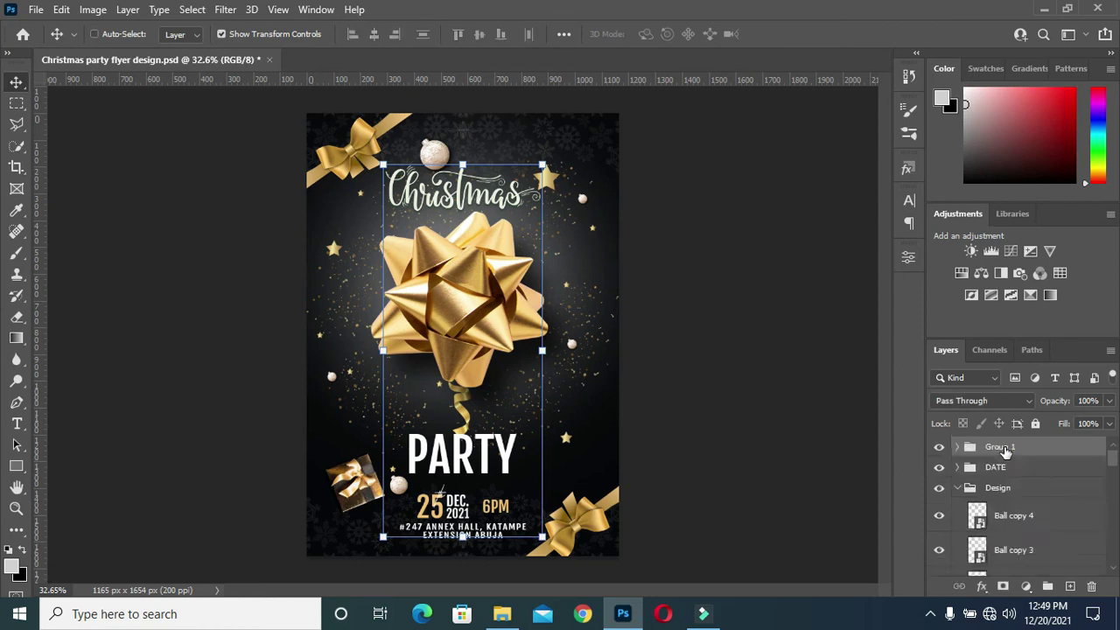
pyautogui.doubleClick(1000, 446)
pyautogui.write('TEX')
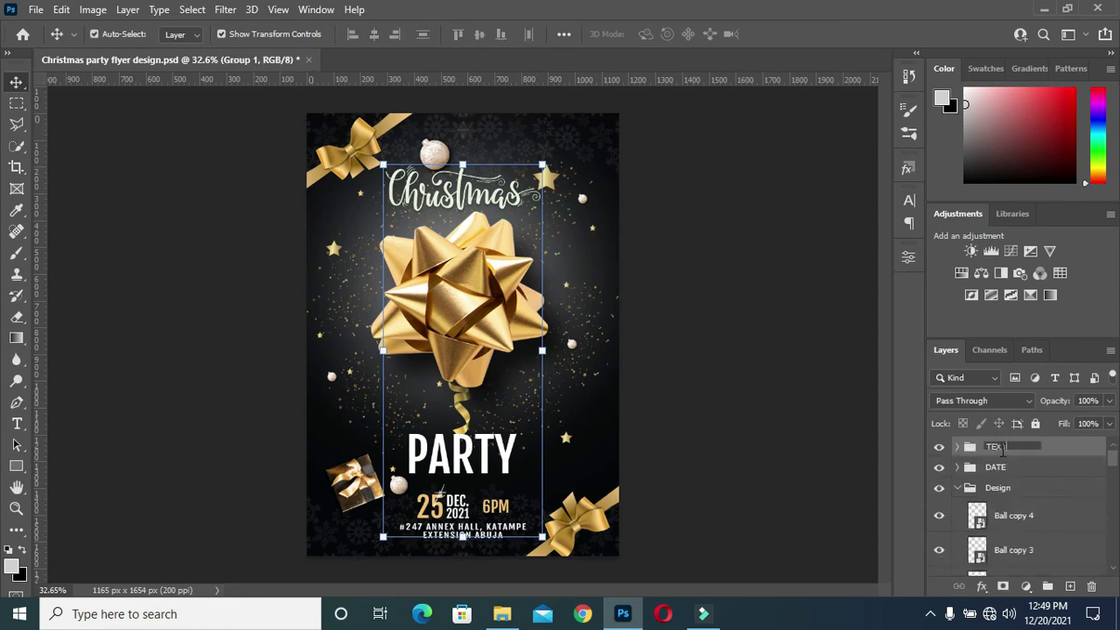
pyautogui.press('Return')
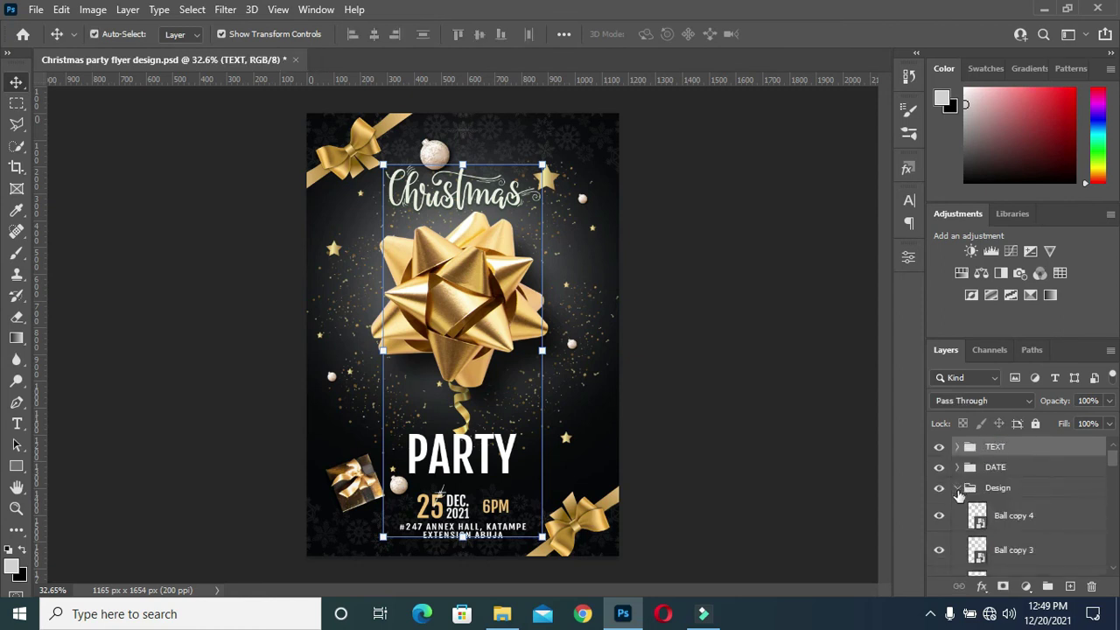
# Collapse and re-expand the Design group in the Layers panel
pyautogui.click(958, 487)
pyautogui.click(762, 396)
pyautogui.keyDown('alt'); pyautogui.scroll(1, 691, 528); pyautogui.keyUp('alt')
pyautogui.scroll(-1, 1107, 531)
pyautogui.click(957, 463)
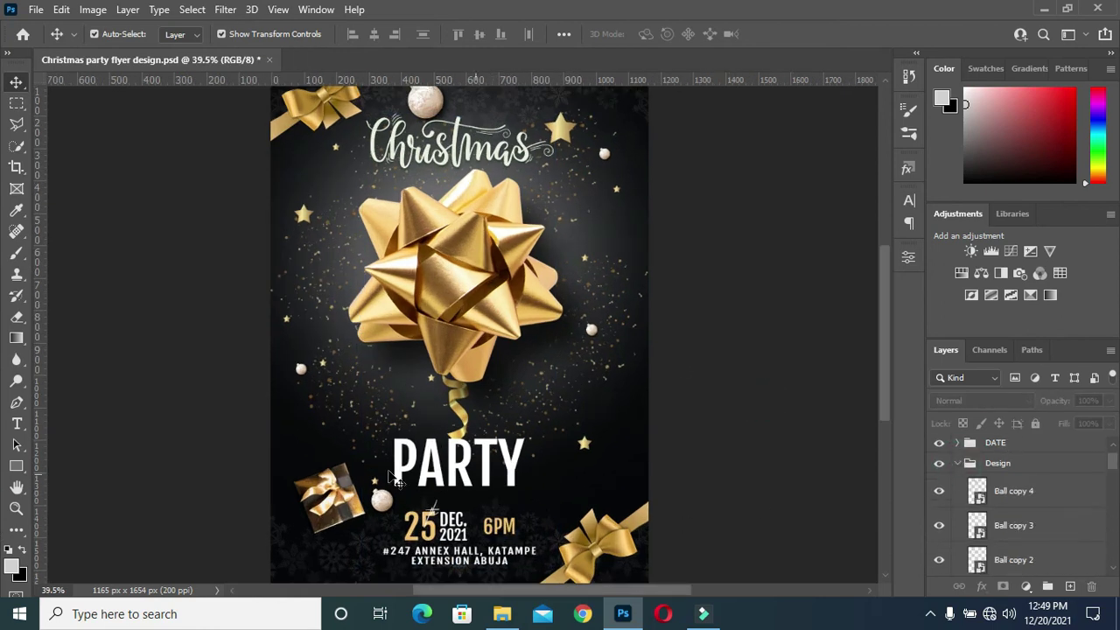
pyautogui.keyDown('alt'); pyautogui.scroll(1, 497, 484); pyautogui.keyUp('alt')
# Draw a thin 337 × 7 px rectangle bar between PARTY and the date
pyautogui.moveTo(879, 398); pyautogui.dragTo(883, 437)
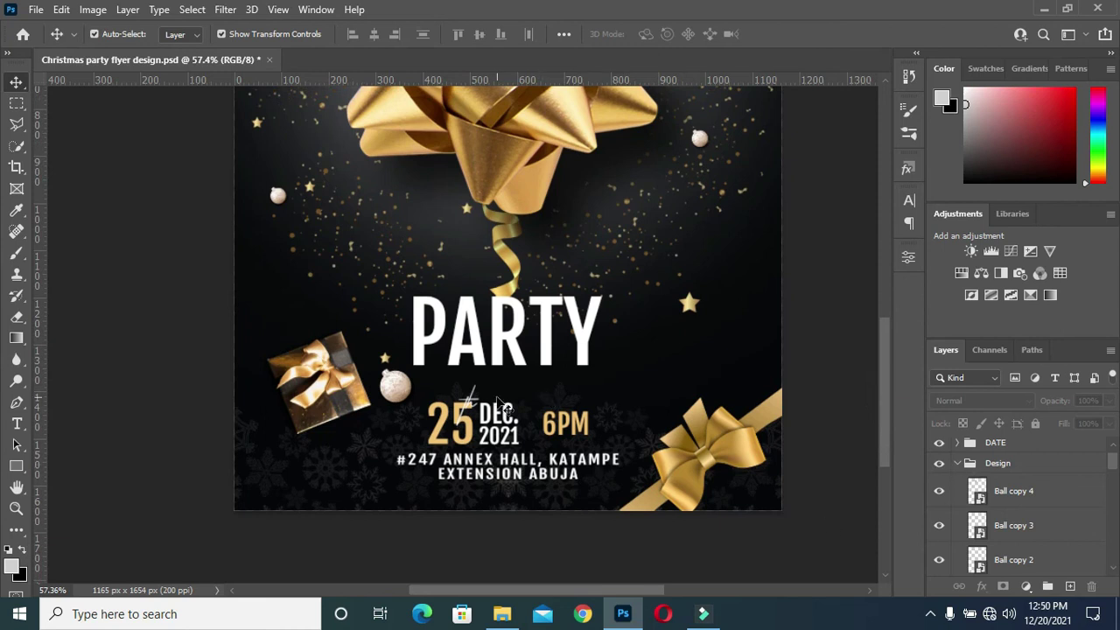
pyautogui.keyDown('alt'); pyautogui.scroll(1, 499, 424); pyautogui.keyUp('alt')
pyautogui.keyDown('alt'); pyautogui.scroll(1, 503, 401); pyautogui.keyUp('alt')
pyautogui.keyDown('alt'); pyautogui.scroll(-3, 497, 429); pyautogui.keyUp('alt')
pyautogui.keyDown('alt'); pyautogui.scroll(4, 491, 468); pyautogui.keyUp('alt')
pyautogui.keyDown('alt'); pyautogui.scroll(1, 490, 473); pyautogui.keyUp('alt')
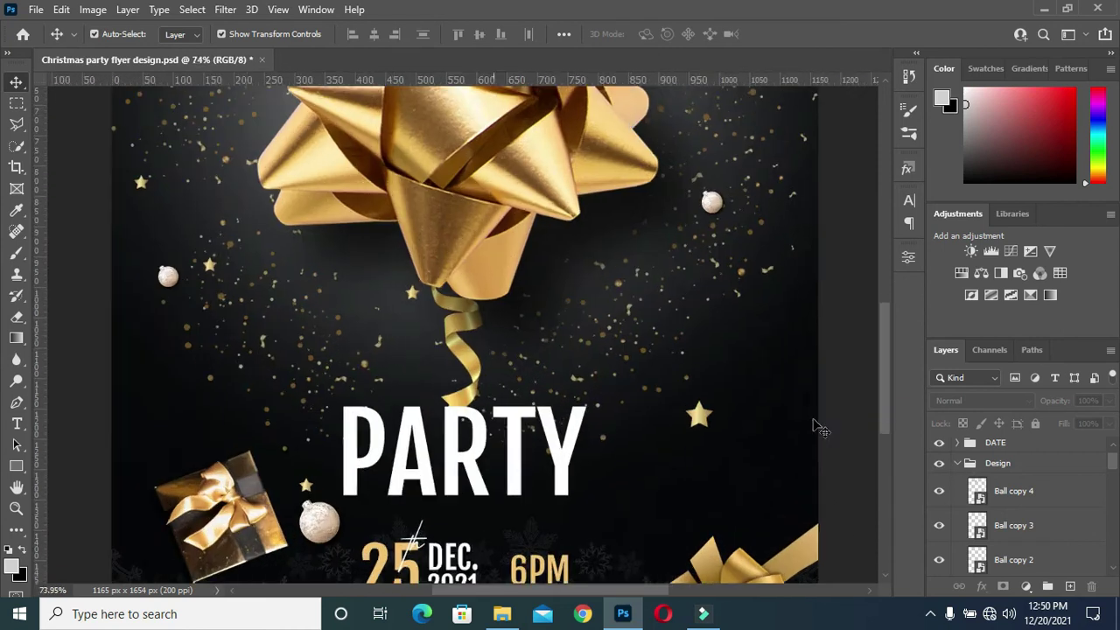
pyautogui.moveTo(881, 400); pyautogui.dragTo(882, 419)
pyautogui.click(17, 466)
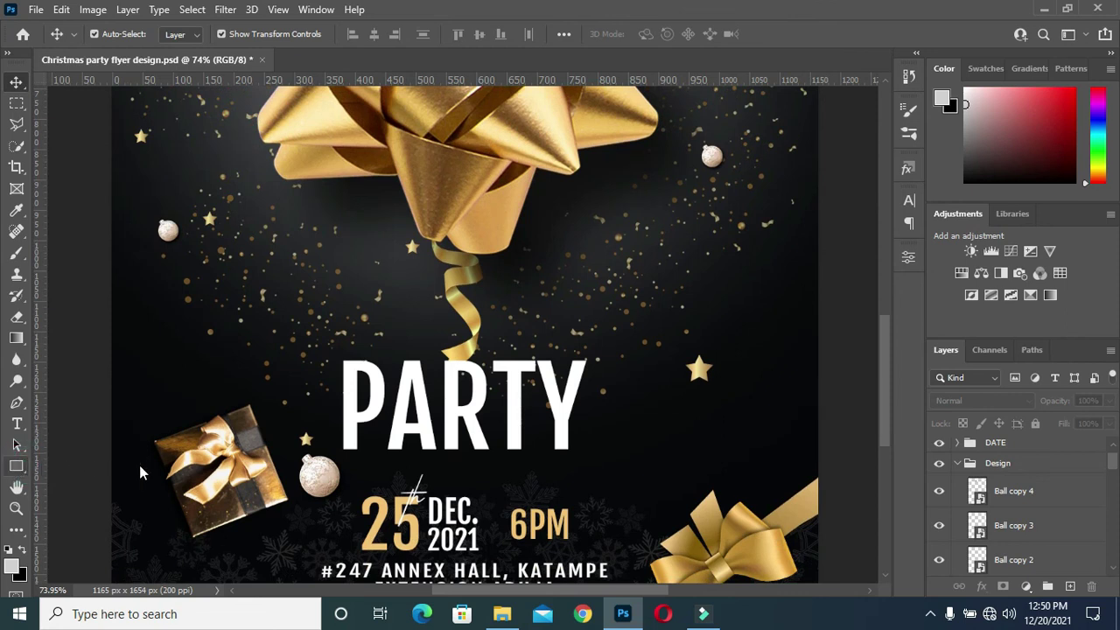
pyautogui.moveTo(345, 471); pyautogui.dragTo(548, 474)
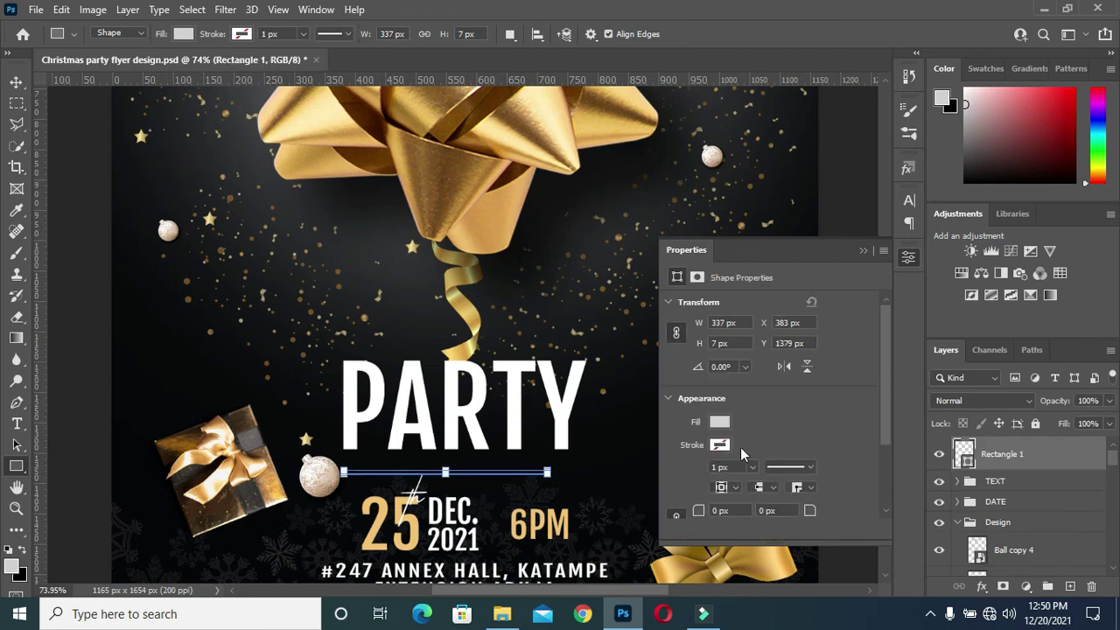
# Fill the divider bar with the recent gold colour and centre it horizontally on the canvas
pyautogui.click(721, 425)
pyautogui.click(730, 401)
pyautogui.click(863, 250)
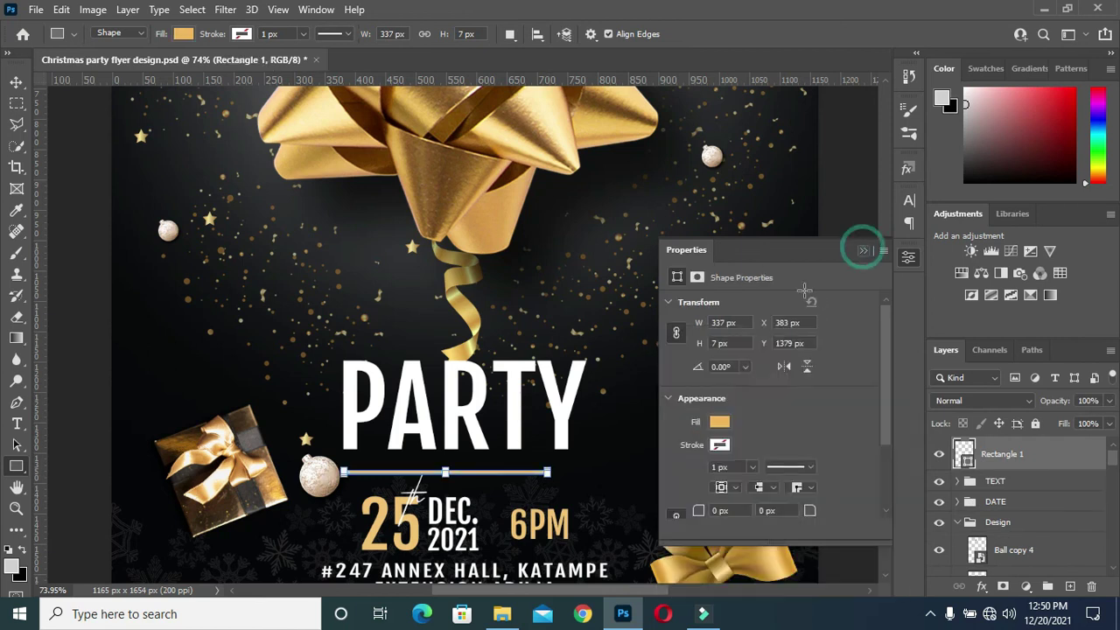
pyautogui.press('v')
pyautogui.hotkey('ctrl', 'a')
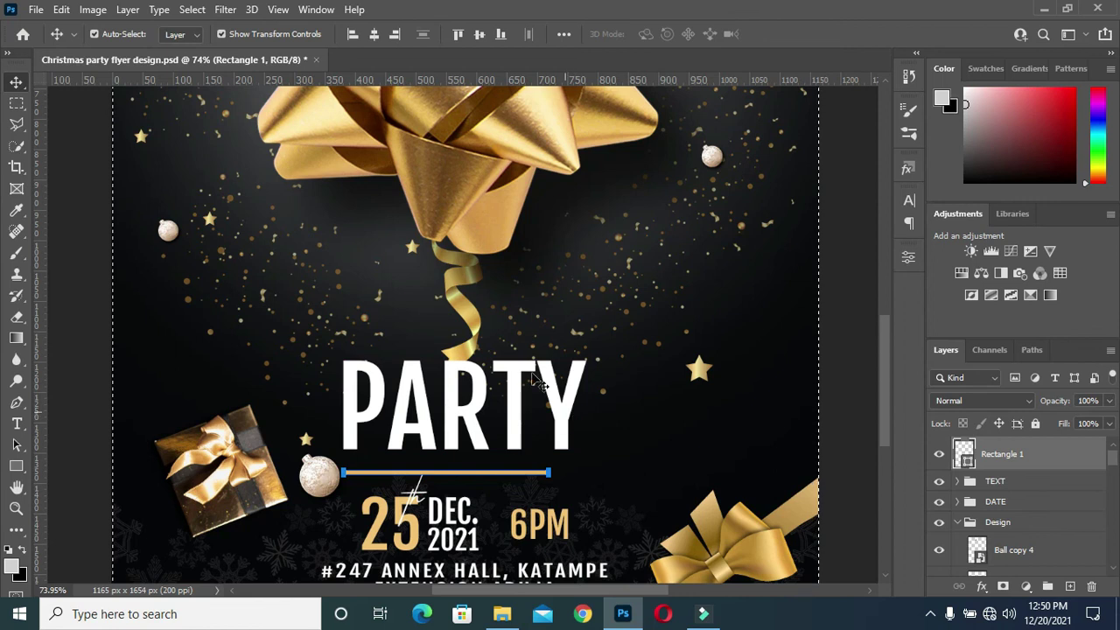
pyautogui.click(374, 33)
pyautogui.hotkey('ctrl', 'd')
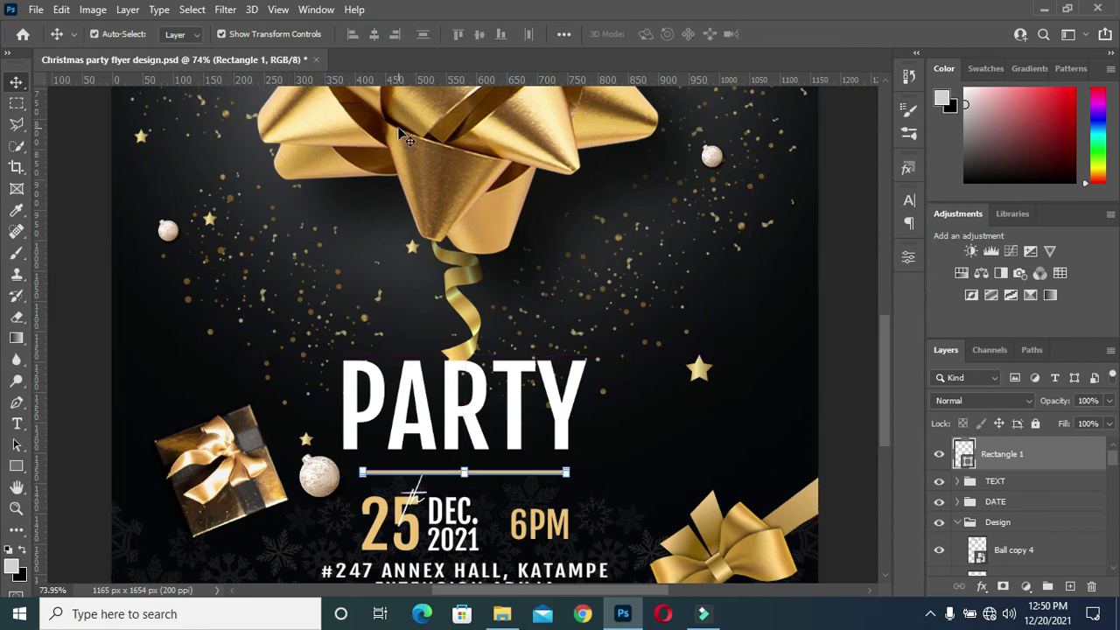
# Apply a 57-pixel Motion Blur to the bar as a smart filter
pyautogui.click(225, 10)
pyautogui.click(469, 317)
pyautogui.press('Return')
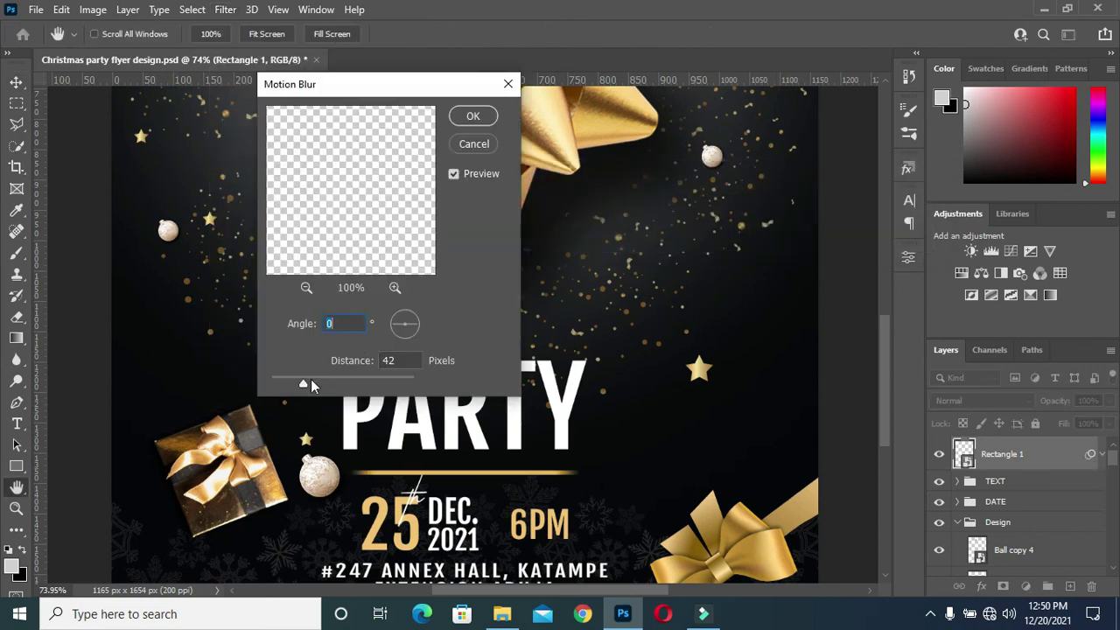
pyautogui.moveTo(304, 384); pyautogui.dragTo(312, 384)
pyautogui.click(472, 116)
# Move the blurred bar layer into the Design group and collapse the group
pyautogui.press('v')
pyautogui.scroll(-3, 674, 411)
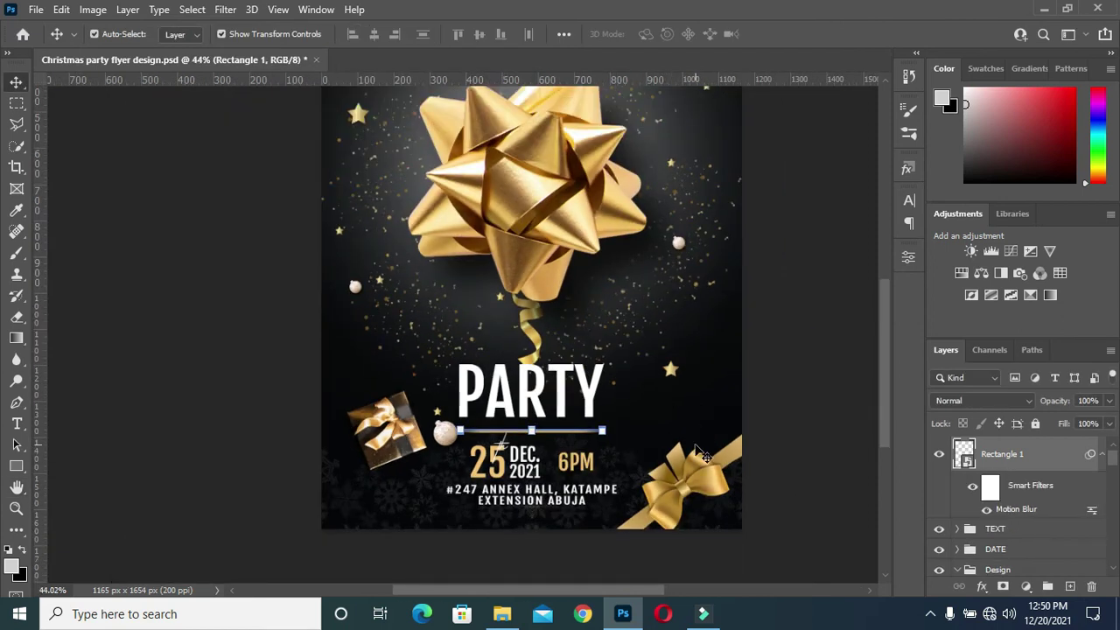
pyautogui.scroll(-3, 1068, 473)
pyautogui.scroll(3, 1041, 481)
pyautogui.click(1102, 454)
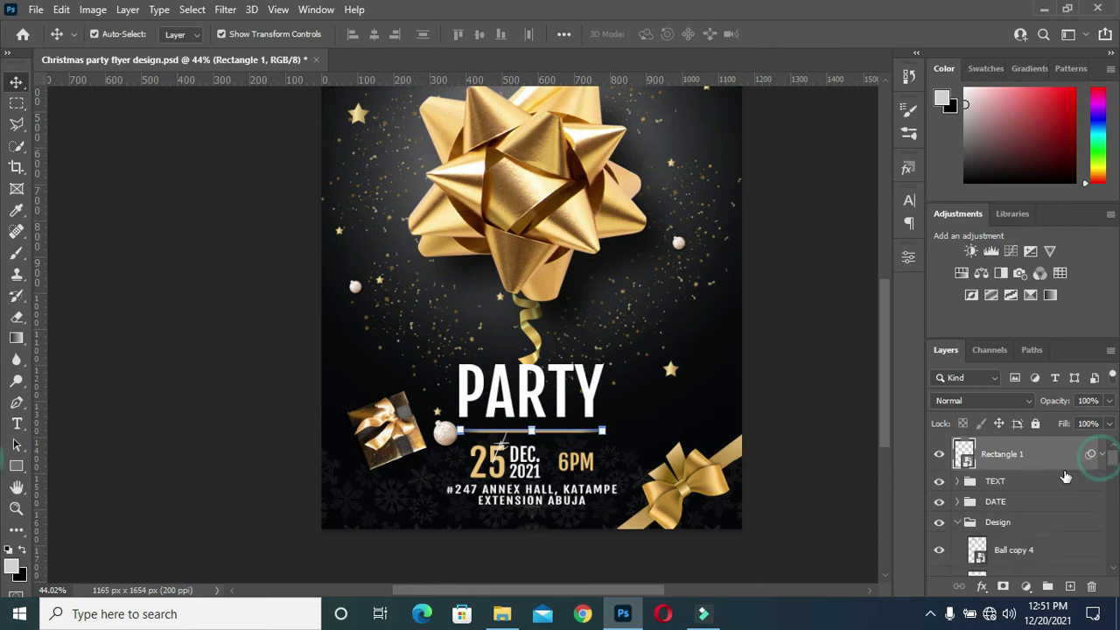
pyautogui.moveTo(1009, 539); pyautogui.dragTo(960, 499)
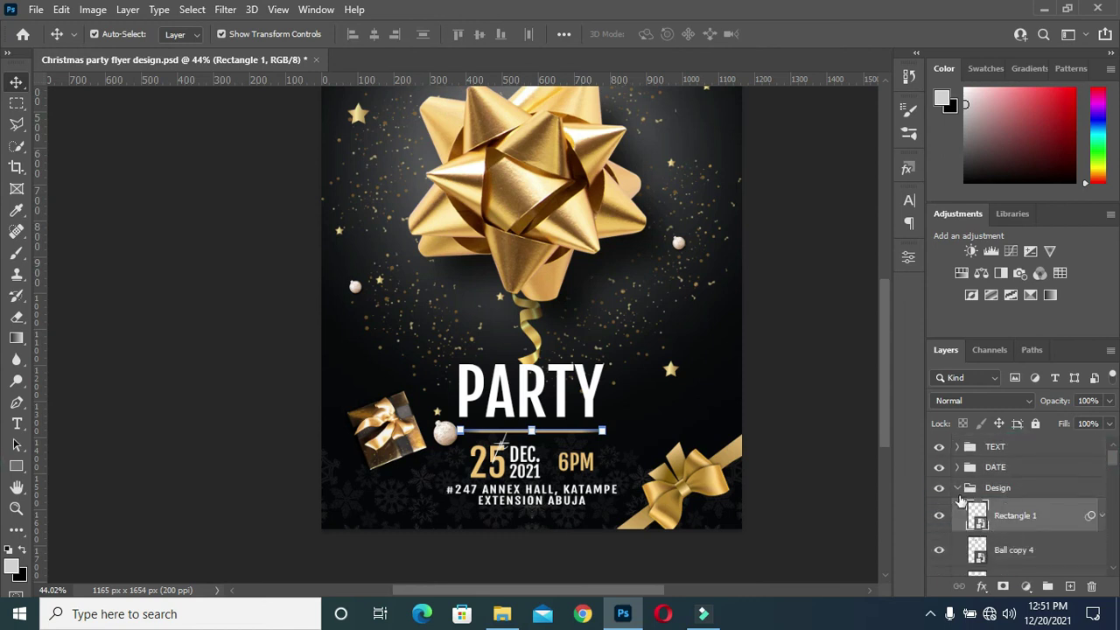
pyautogui.click(957, 488)
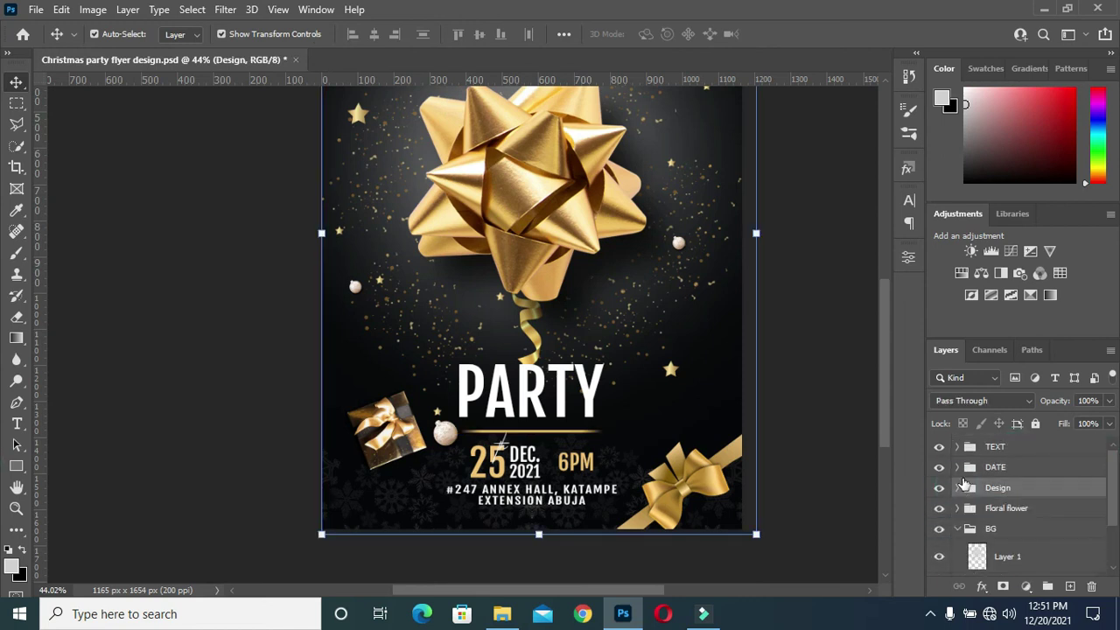
pyautogui.click(809, 446)
# Check the venue address text and TEXT group layers, leaving nothing selected
pyautogui.scroll(-2, 620, 420)
pyautogui.scroll(-1, 604, 431)
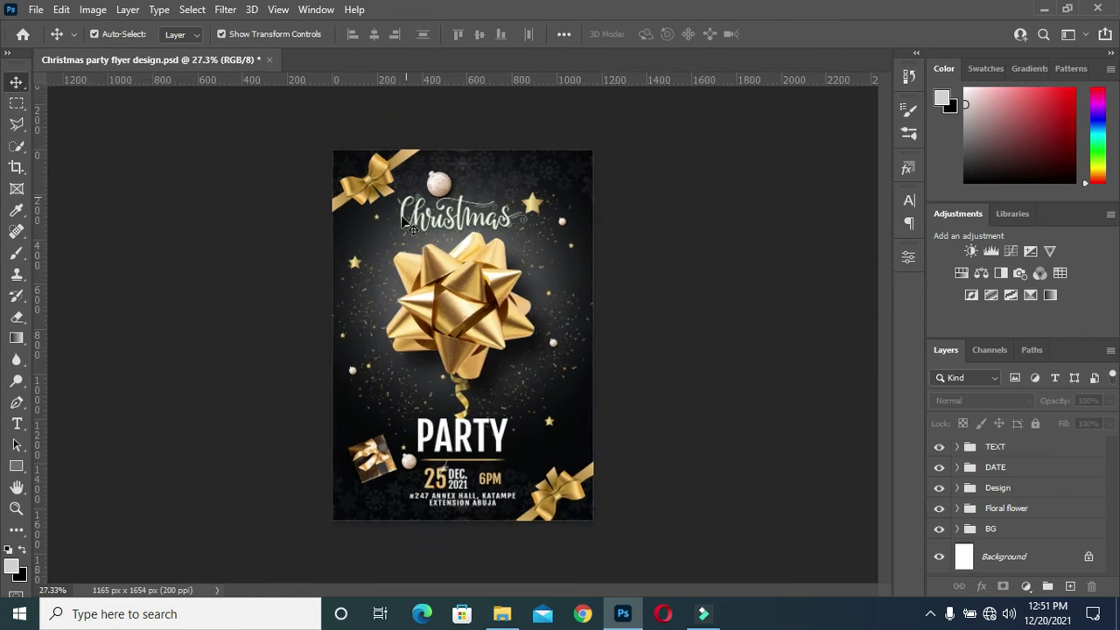
pyautogui.scroll(2, 408, 203)
pyautogui.scroll(1, 389, 204)
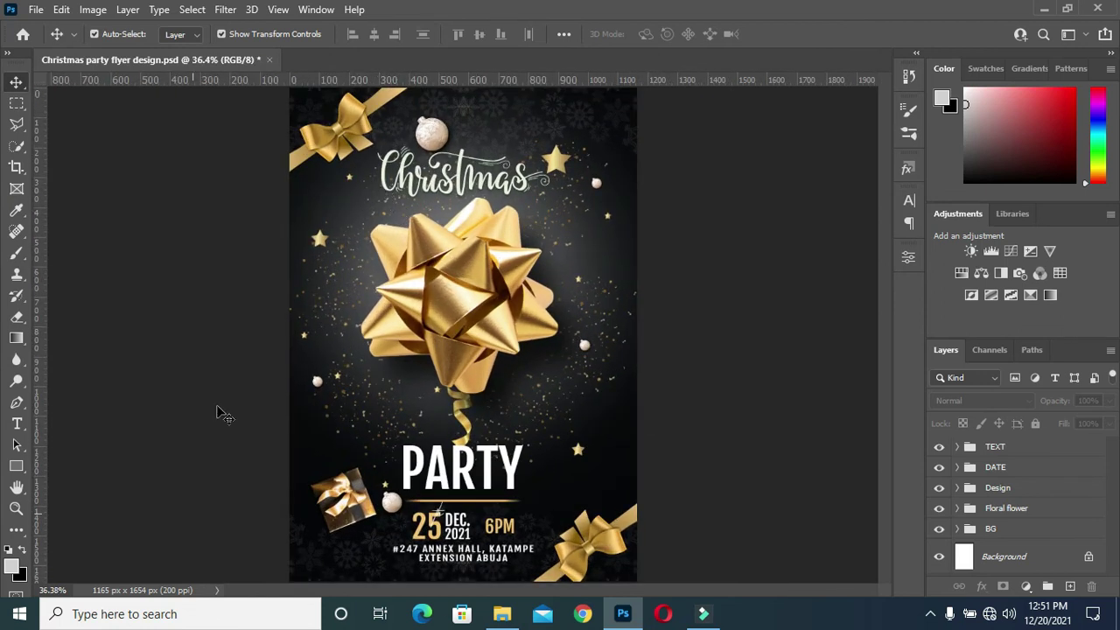
pyautogui.click(466, 557)
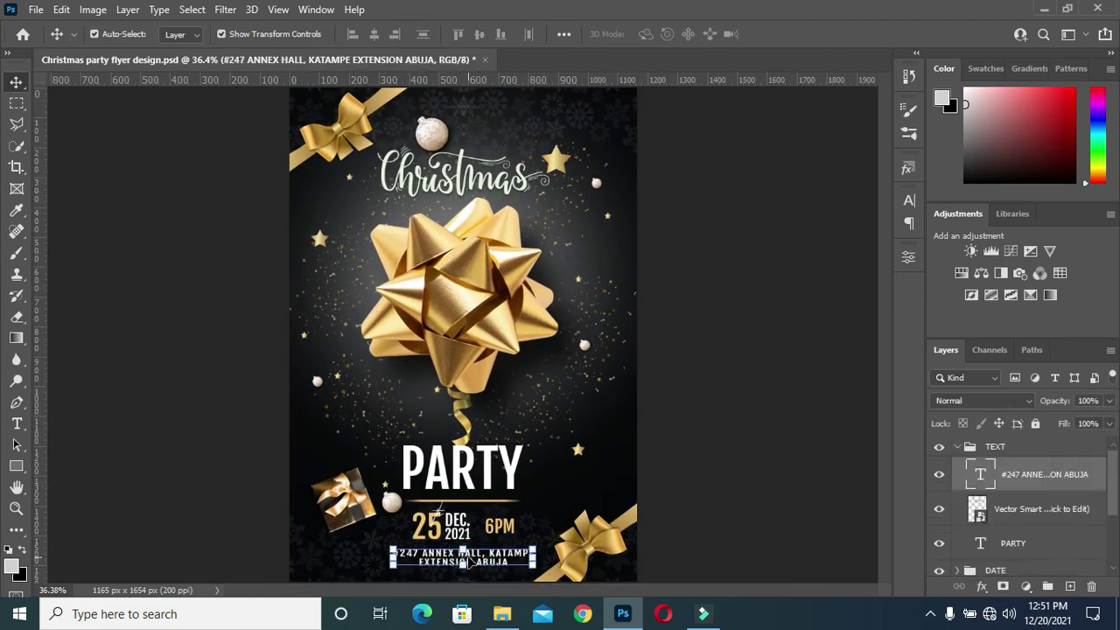
pyautogui.click(957, 448)
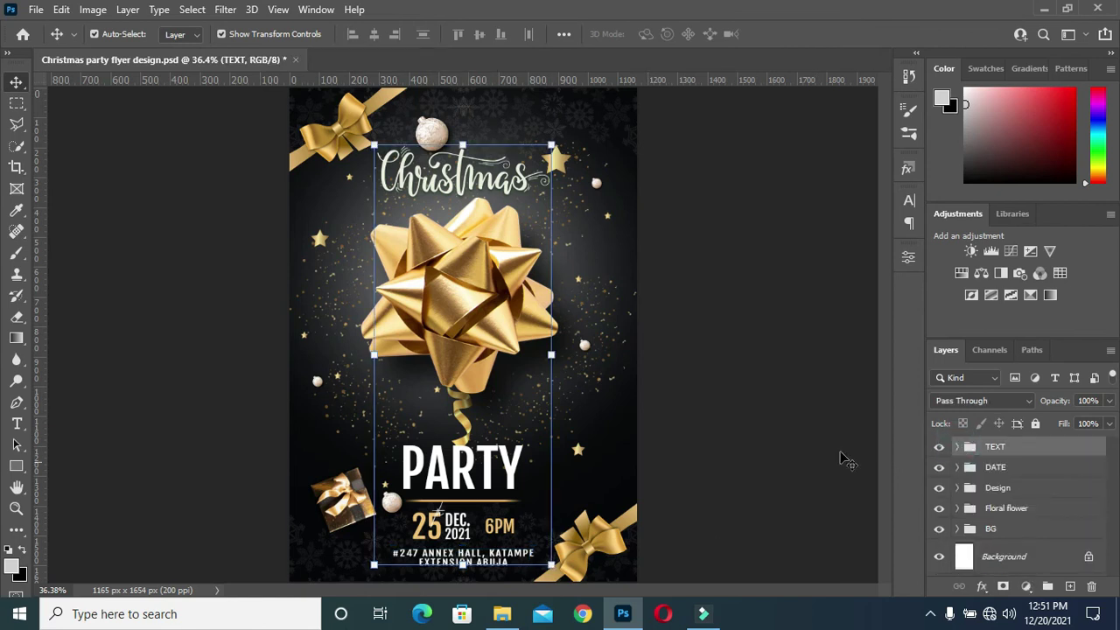
pyautogui.click(568, 584)
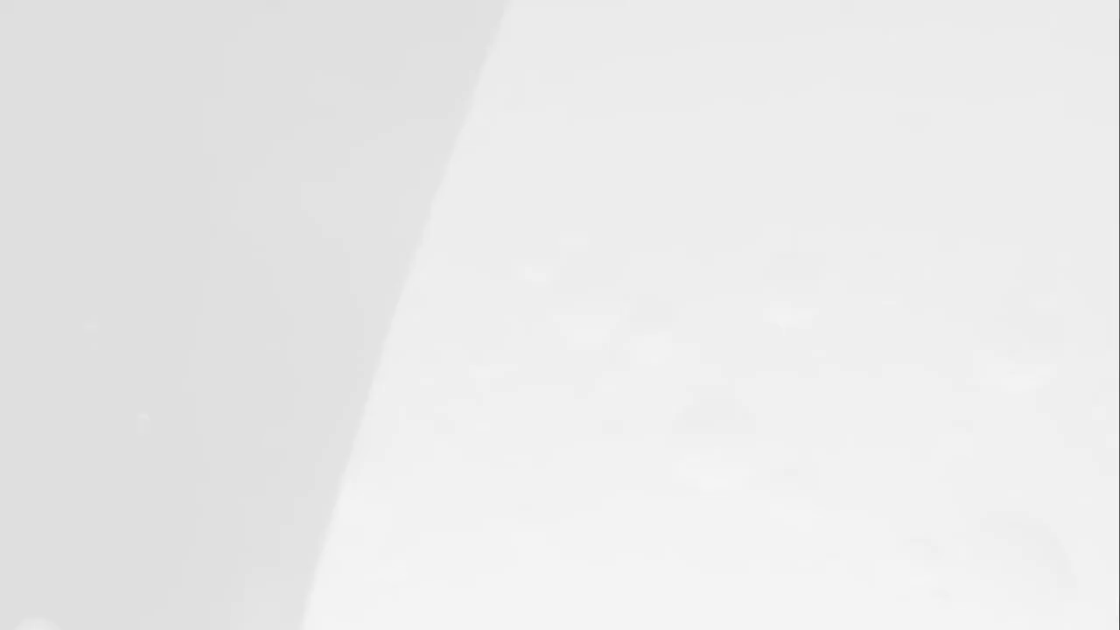